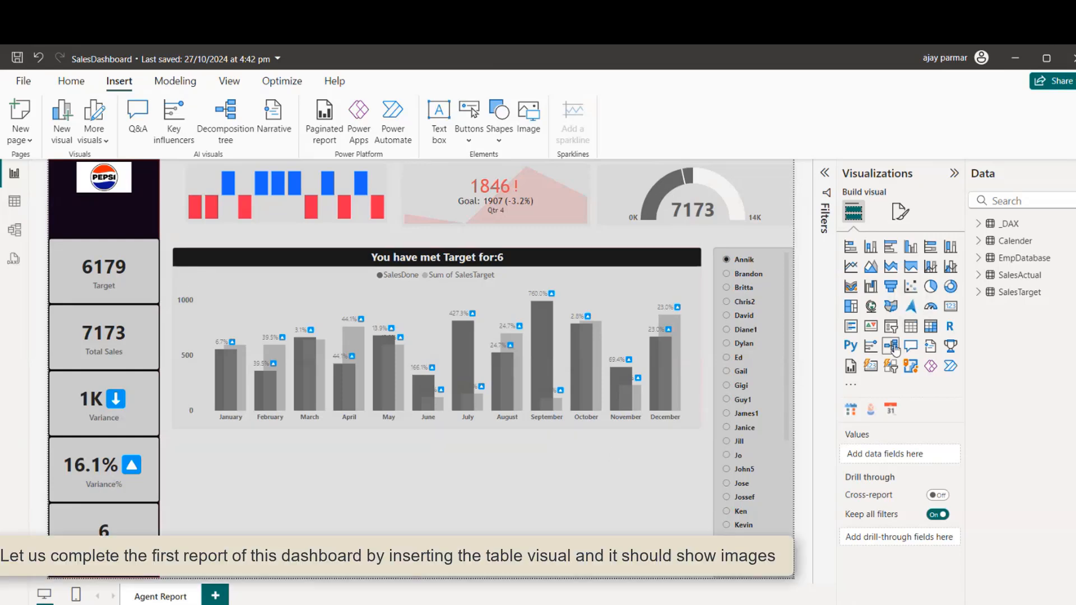
Step: Insert a table visual below the monthly column chart, move the chart up slightly, and extend the table to the page's lower edge
left_click(910, 326)
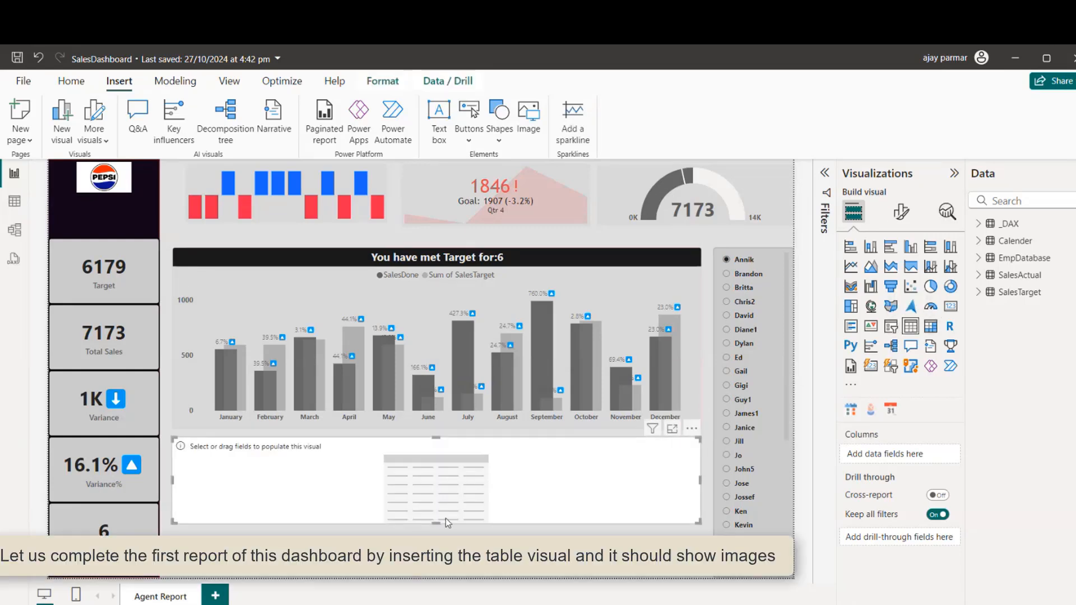
left_click_drag(448, 522, 437, 583)
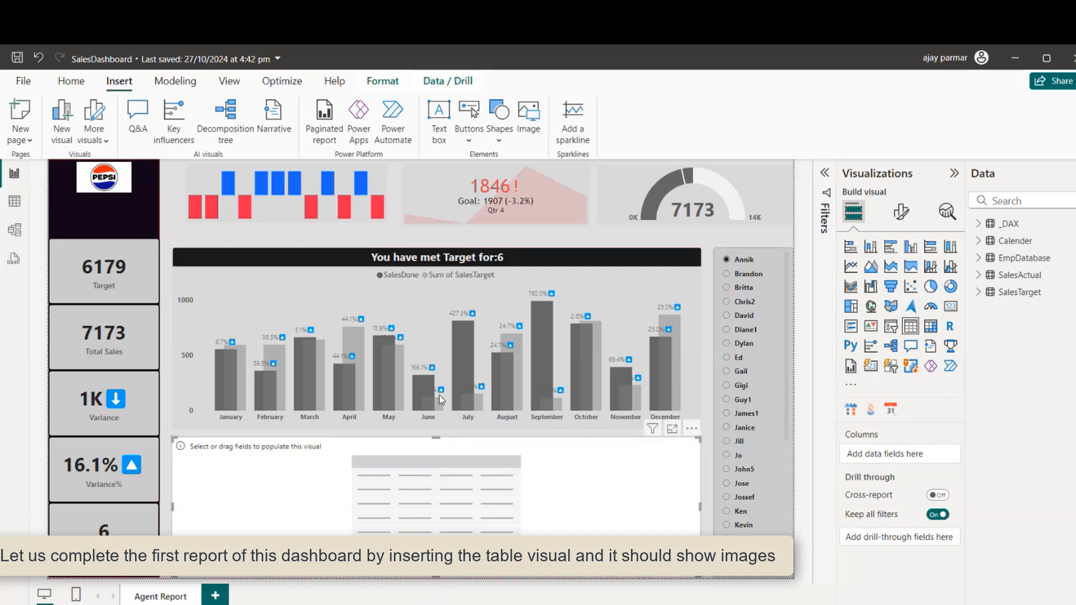
left_click(353, 259)
left_click_drag(511, 263, 512, 248)
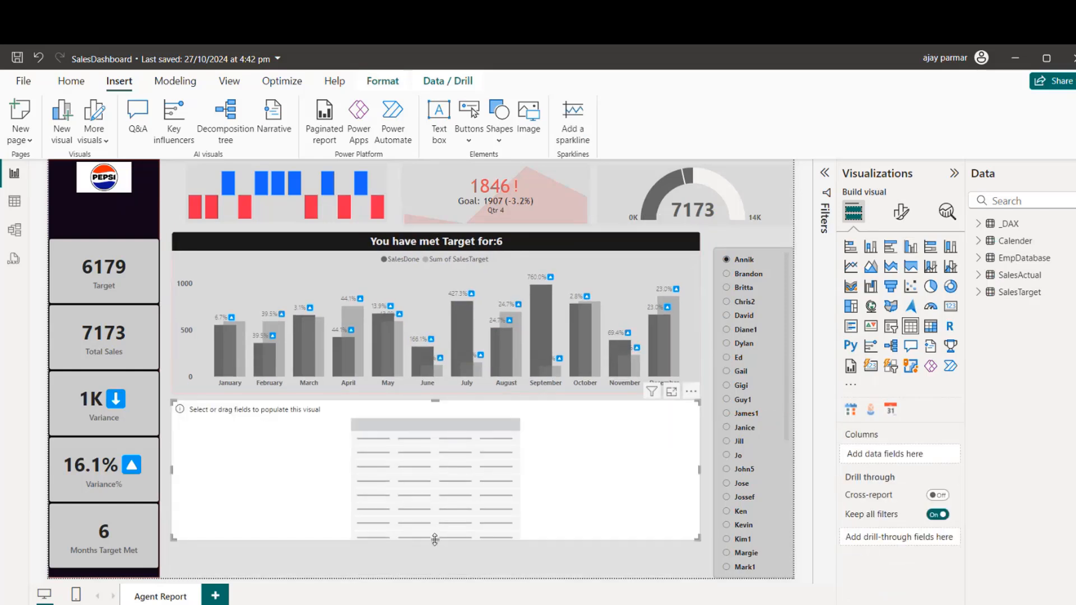
left_click_drag(435, 539, 450, 576)
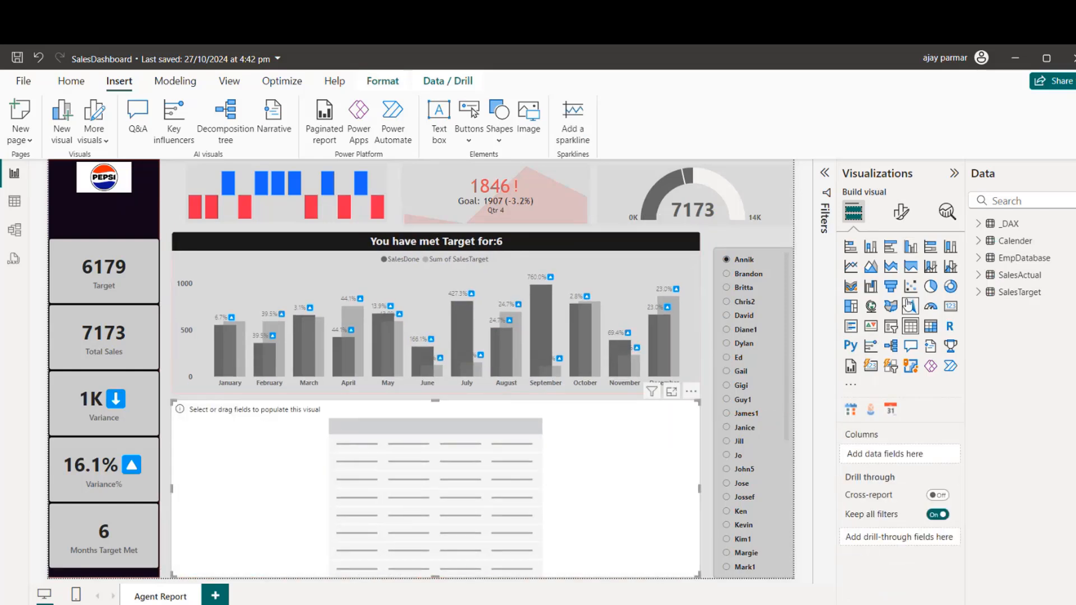
Step: Add EmpName from EmpDatabase as the table's first column and clear the selected employee in the slicer
left_click(981, 258)
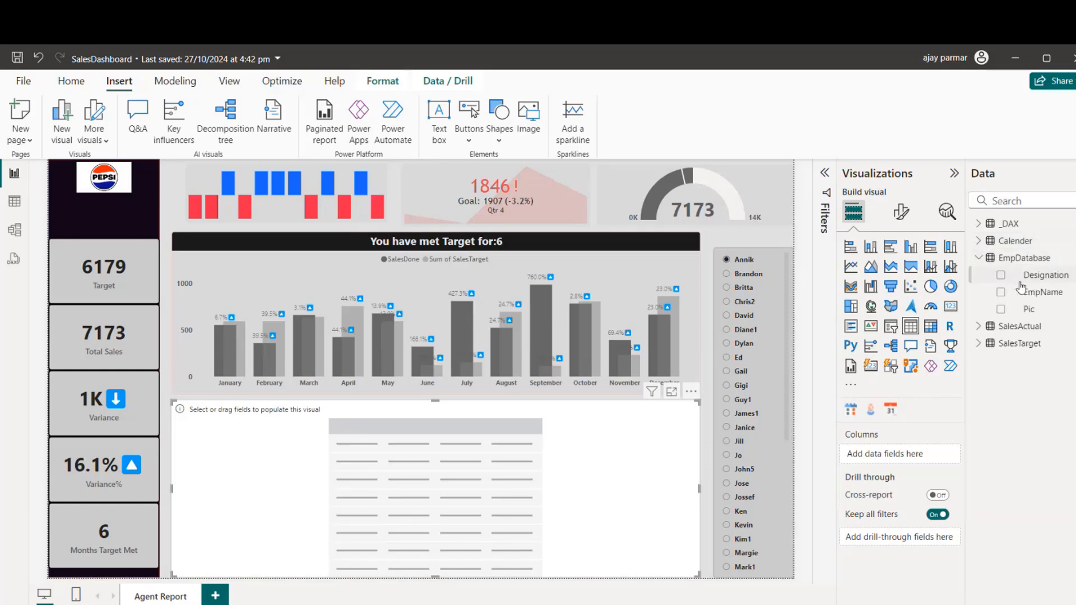
left_click_drag(1043, 292, 906, 459)
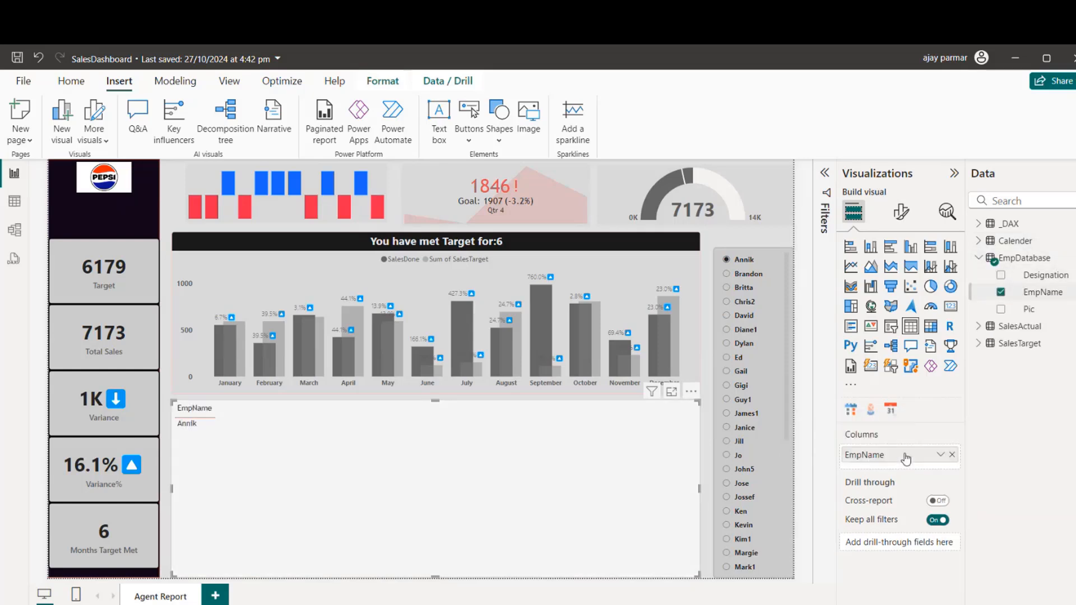
left_click(727, 262)
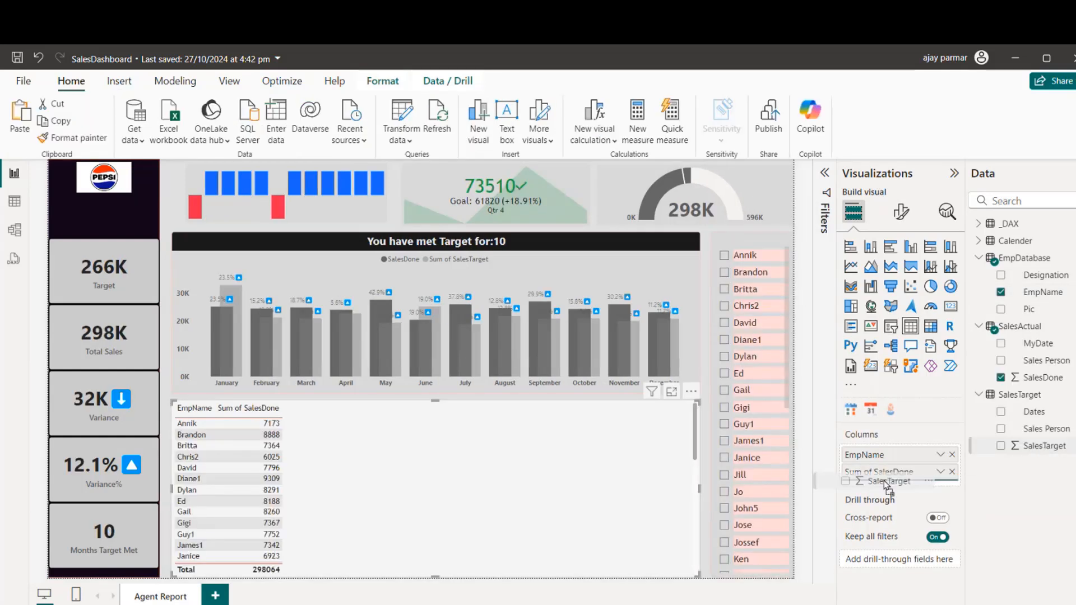
Step: Add SalesTarget between EmpName and Sum of SalesDone in the table, and the Variance% measure from _DAX as the last column
left_click_drag(883, 480, 891, 473)
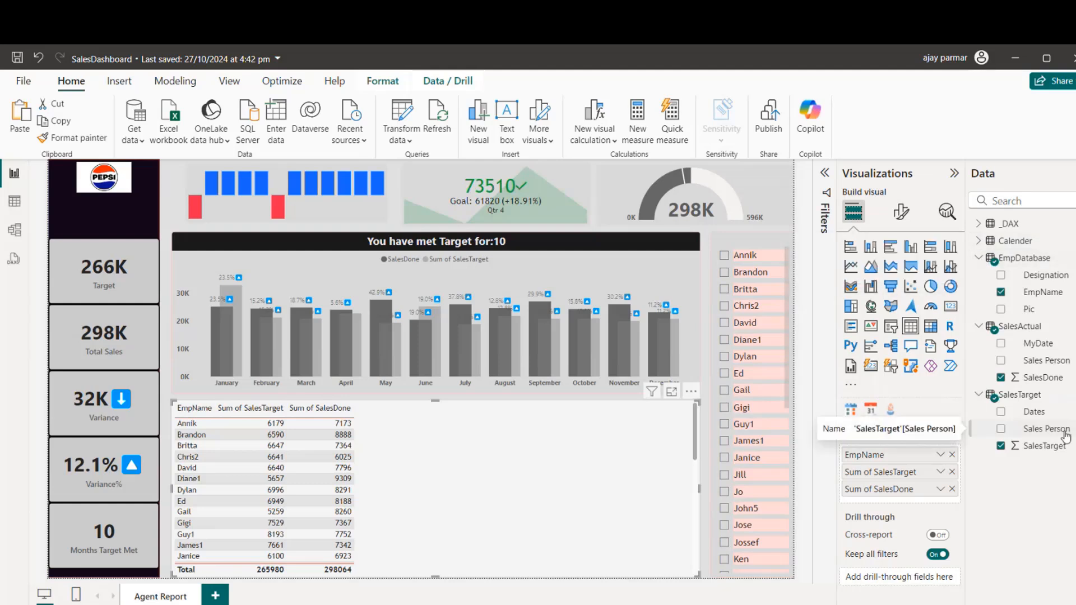
left_click(979, 224)
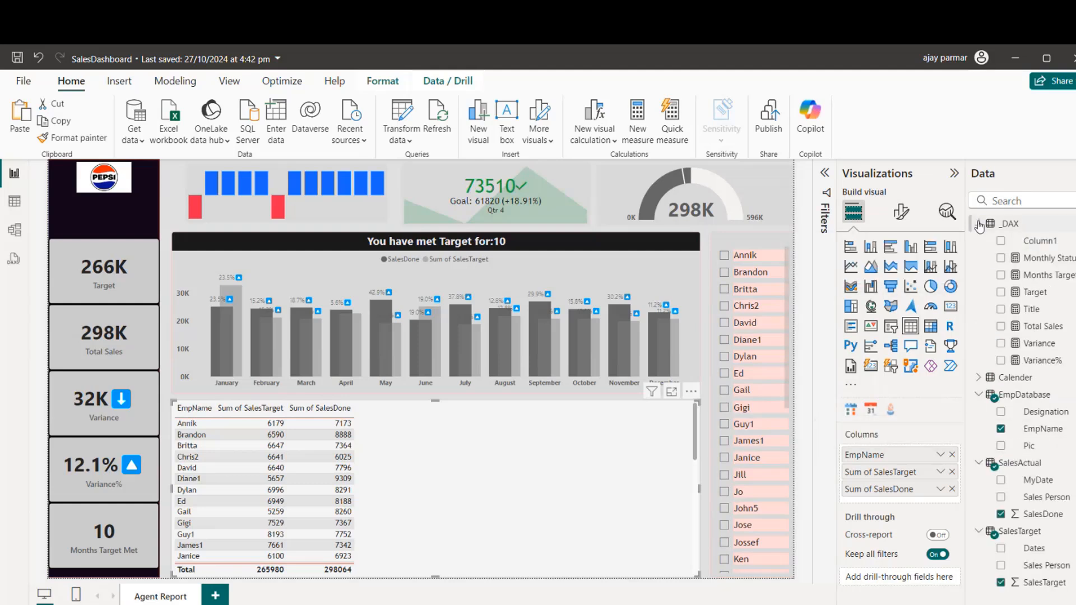
left_click_drag(1053, 367, 915, 505)
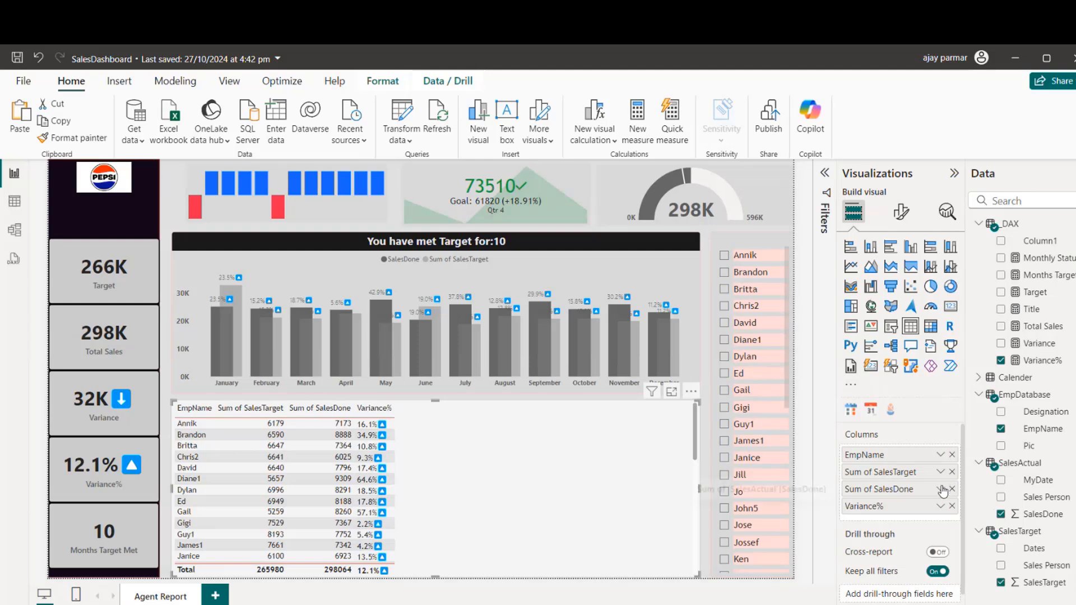
Step: Add a sparkline to the table showing the sum of SalesDone with Month from the Calender table's date hierarchy on the X-axis
left_click(941, 488)
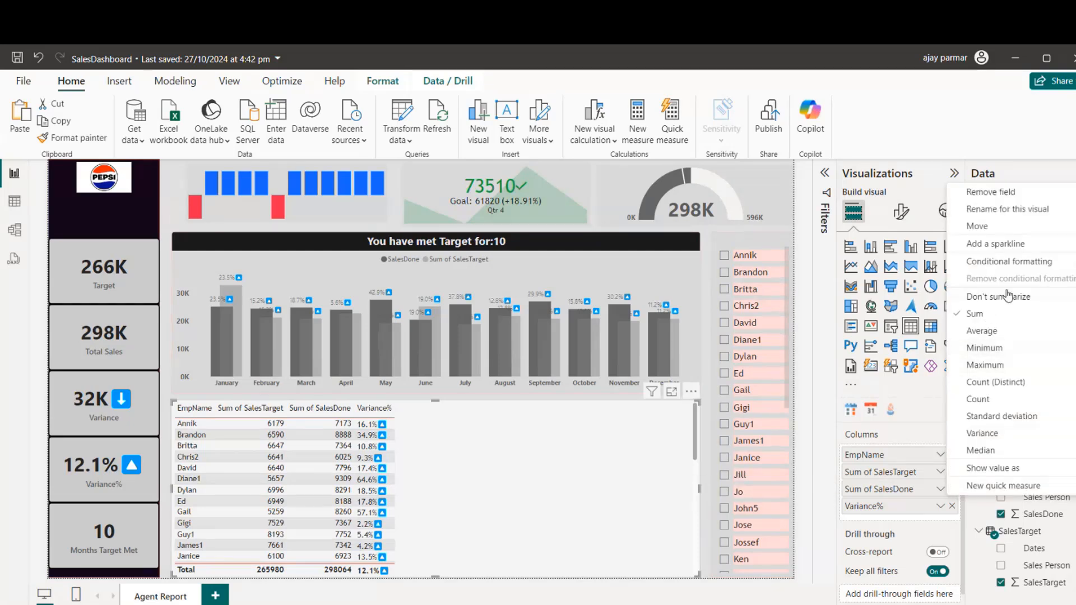
left_click(975, 244)
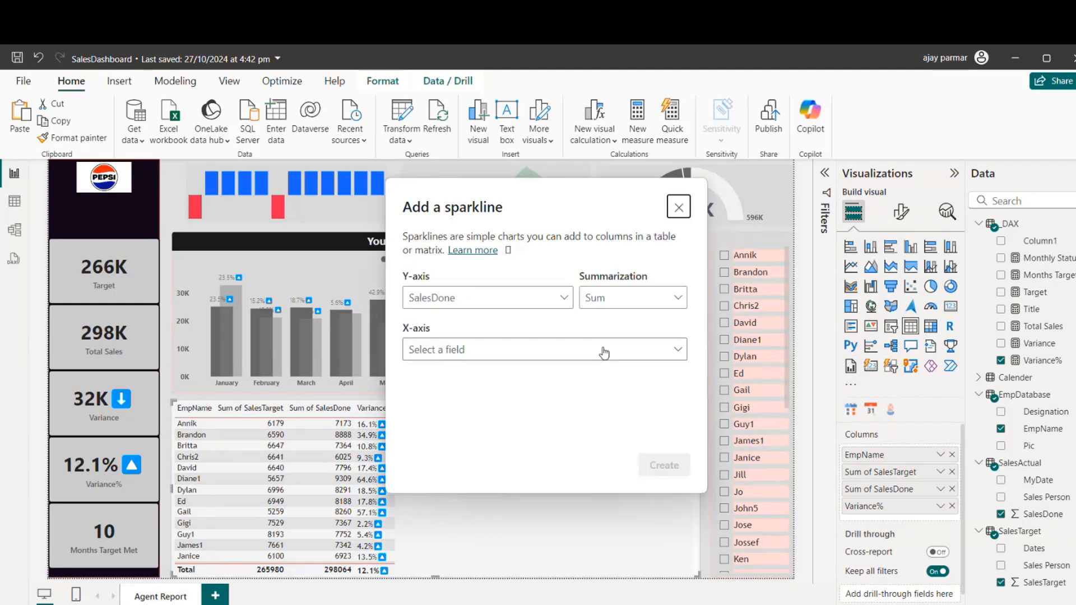
left_click(579, 353)
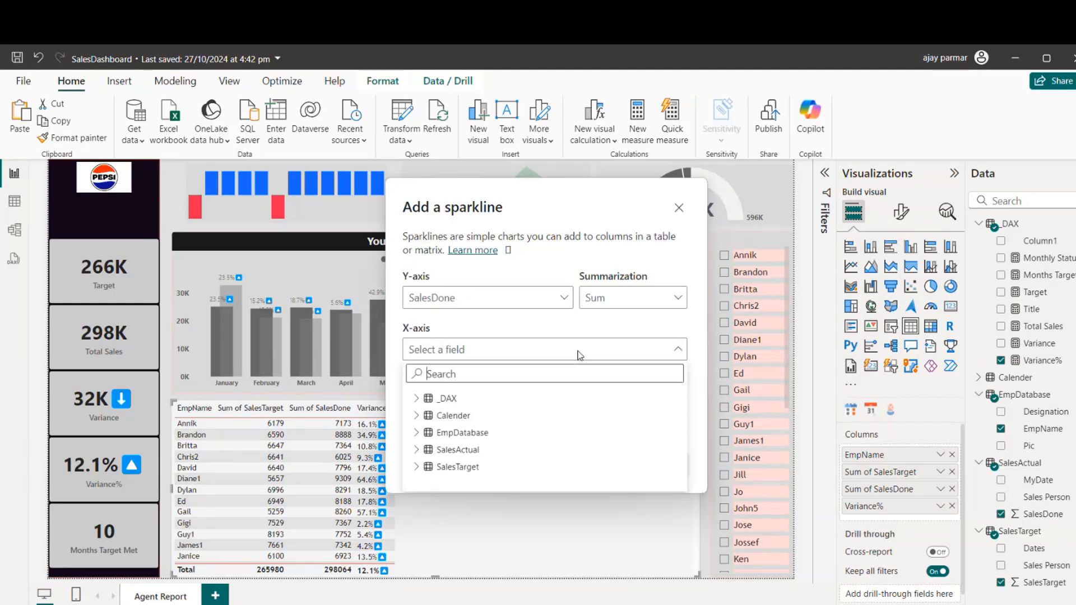
type(",pm")
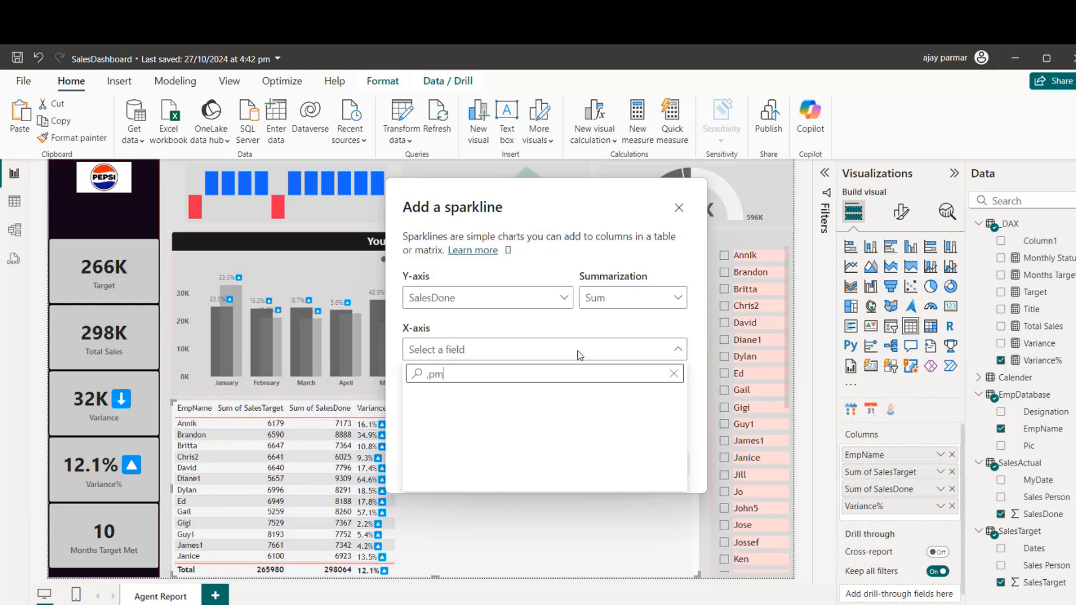
key("BackSpace")
type("month")
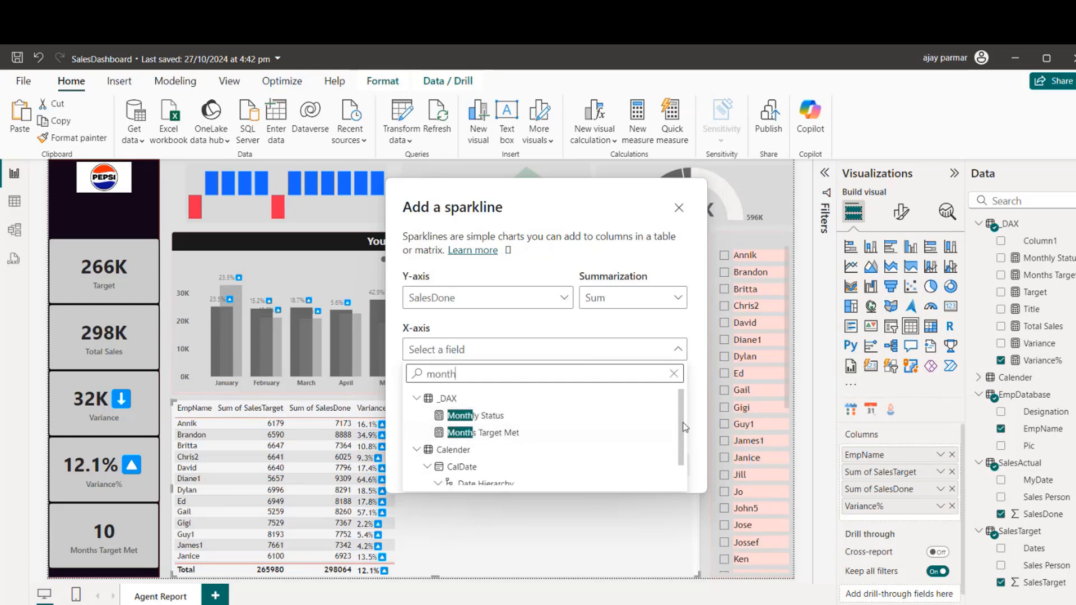
scroll(682, 450, "down", 1)
scroll(683, 450, "down", 1)
left_click(478, 477)
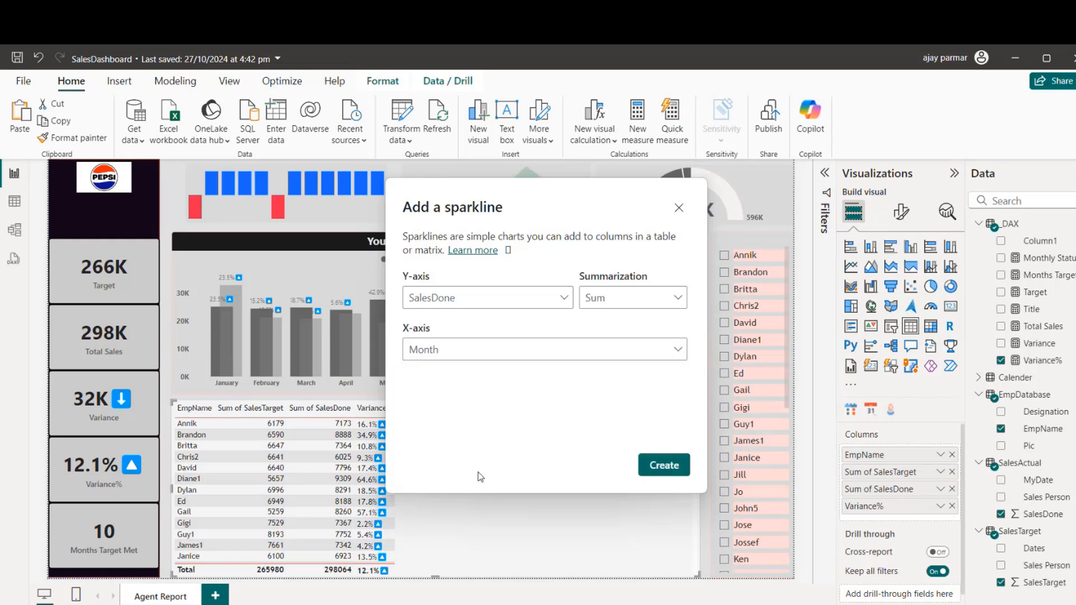
left_click(664, 466)
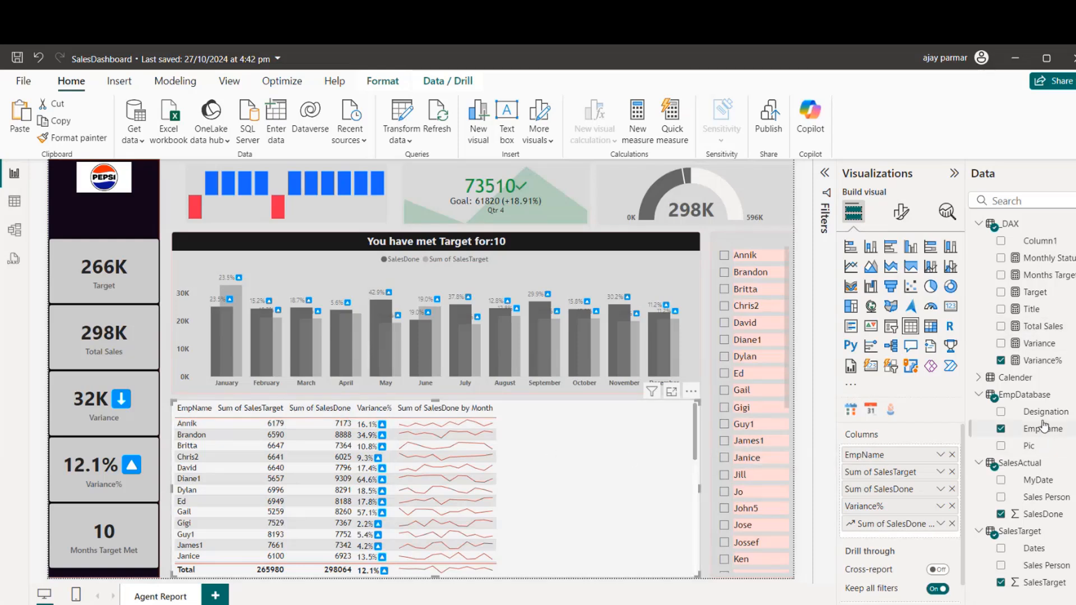
Step: Add the Designation and Pic fields to the table after EmpName and widen the table visual slightly
left_click_drag(1045, 411, 883, 468)
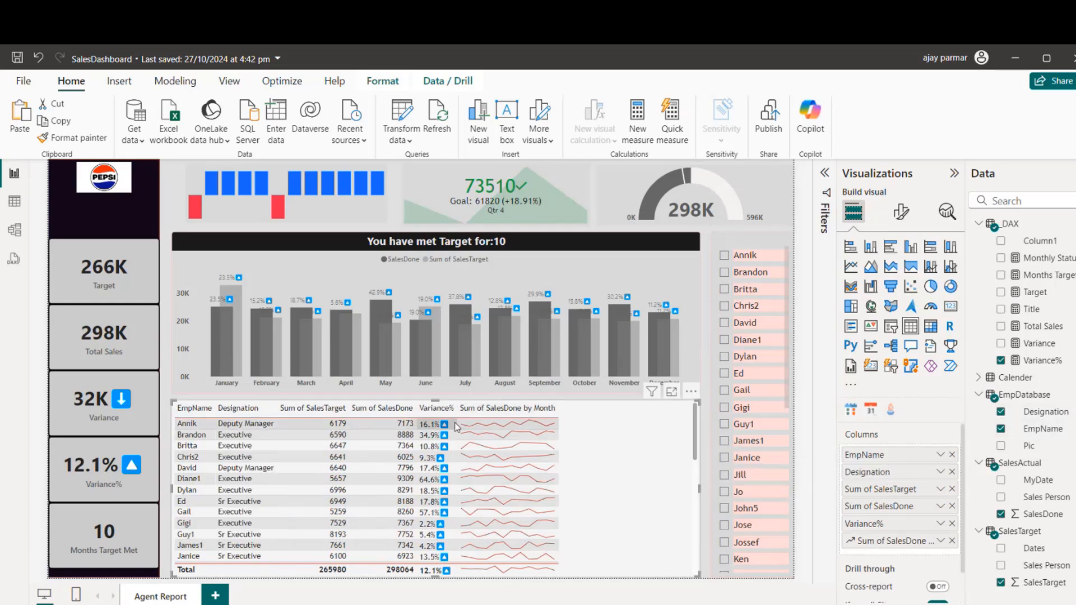
left_click(1034, 449)
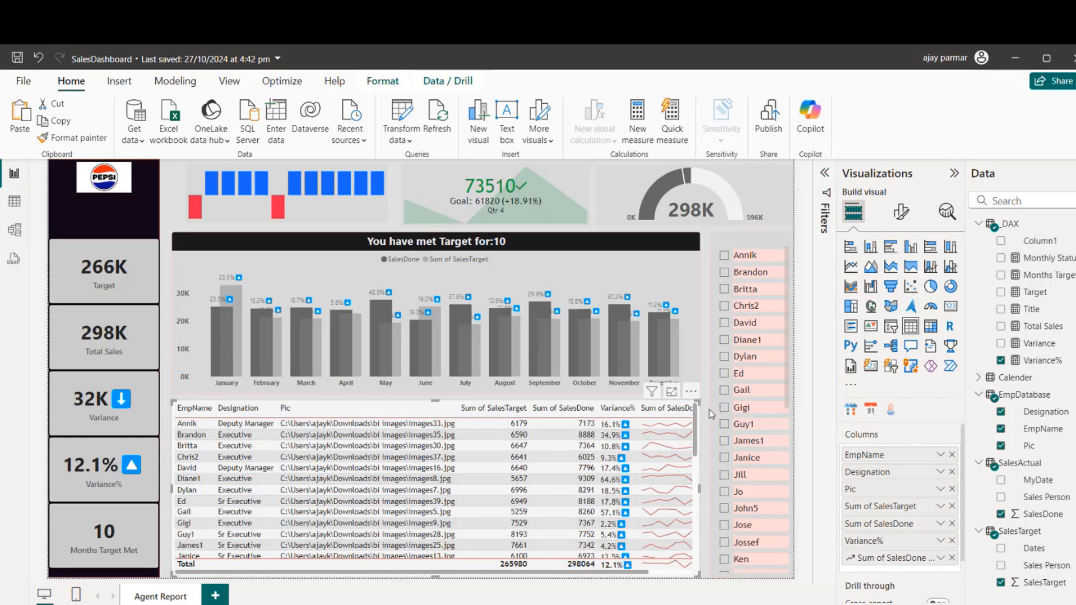
left_click_drag(700, 489, 710, 488)
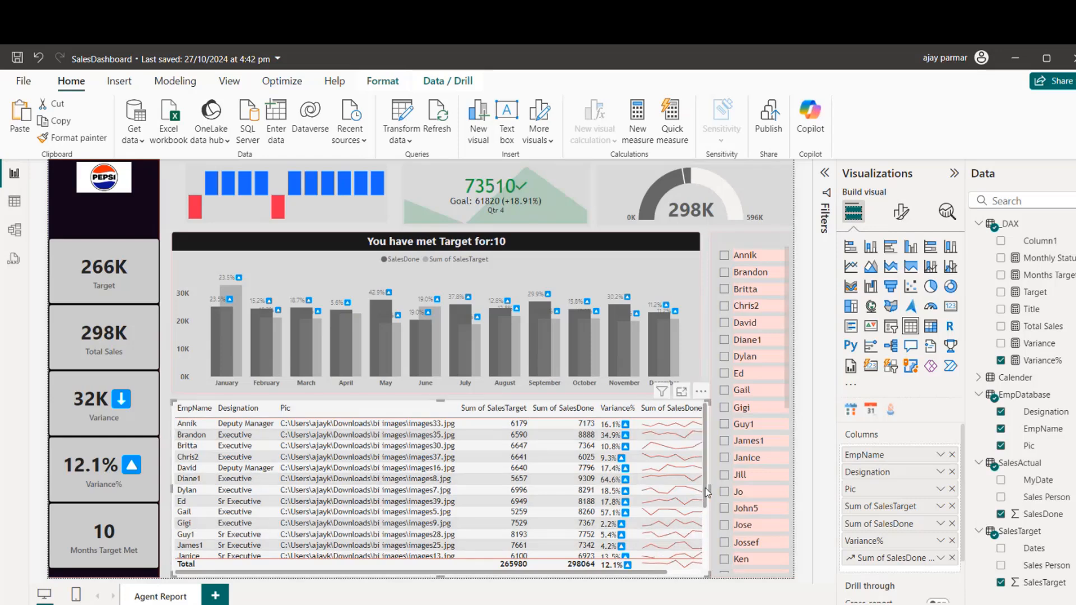
Step: Rename the table's Sum of SalesTarget column to SalesTarget for this visual
double_click(873, 507)
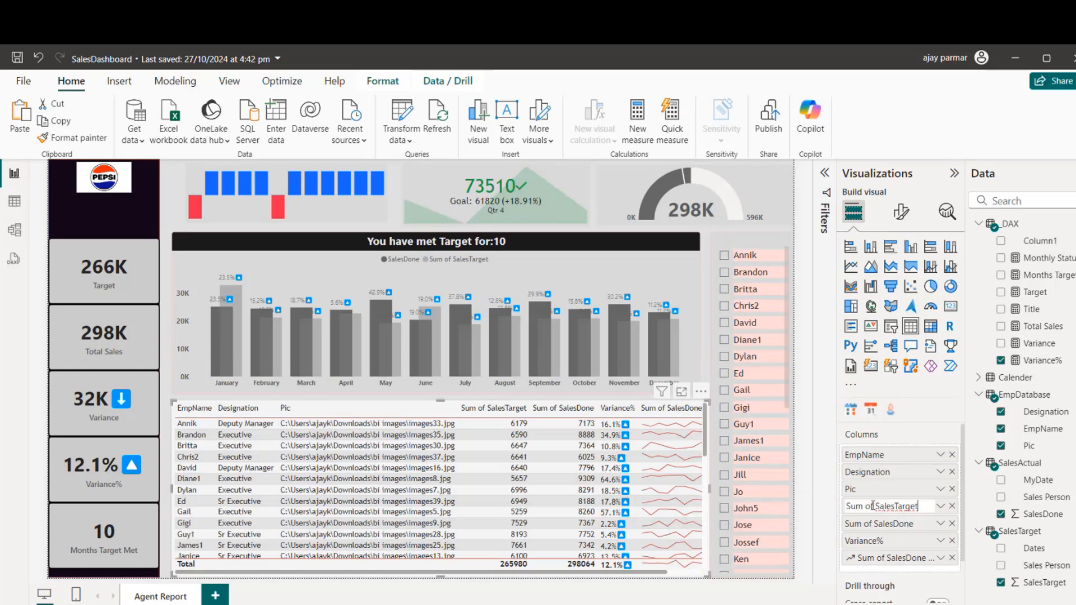
key("BackSpace")
key("BackSpace")
key("BackSpace")
key("BackSpace")
key("BackSpace")
key("BackSpace")
key("BackSpace")
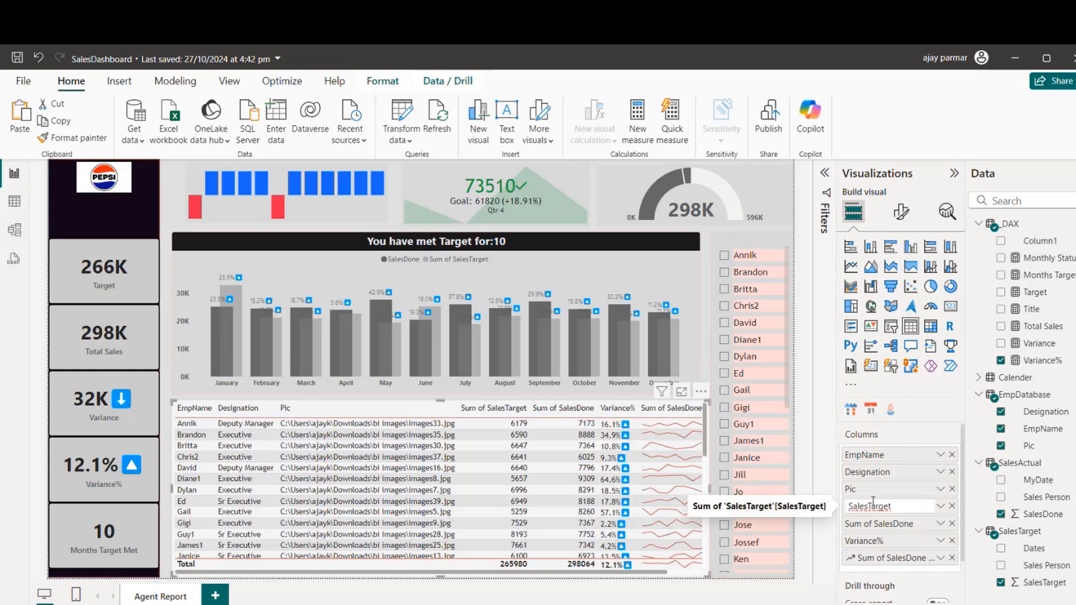
key("Return")
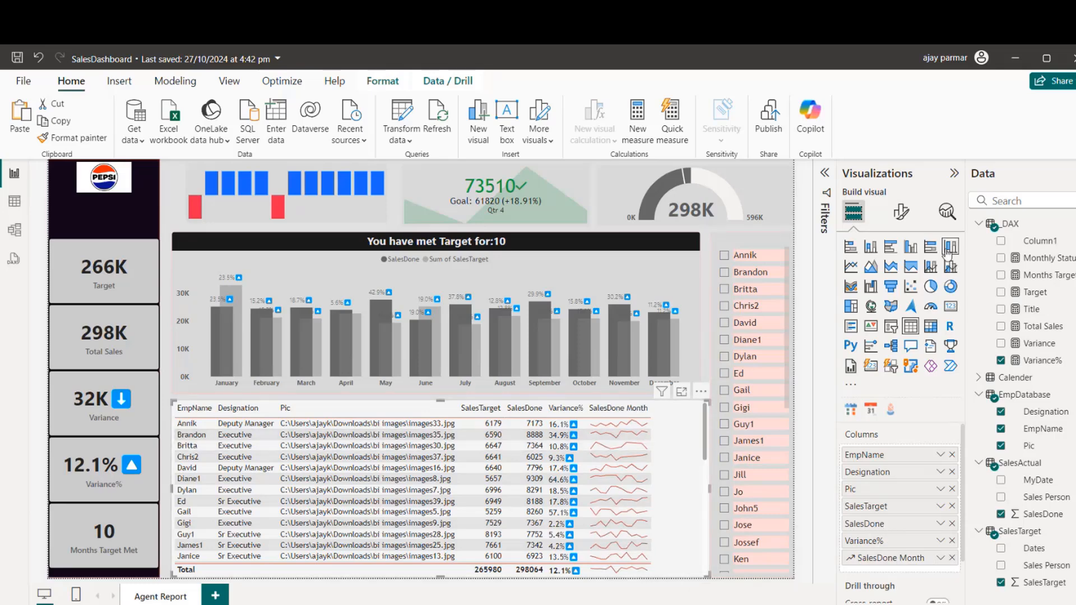
Step: Copy the monthly column chart's formatting onto the table with Format painter and widen the SalesDone Month sparkline column
left_click(901, 213)
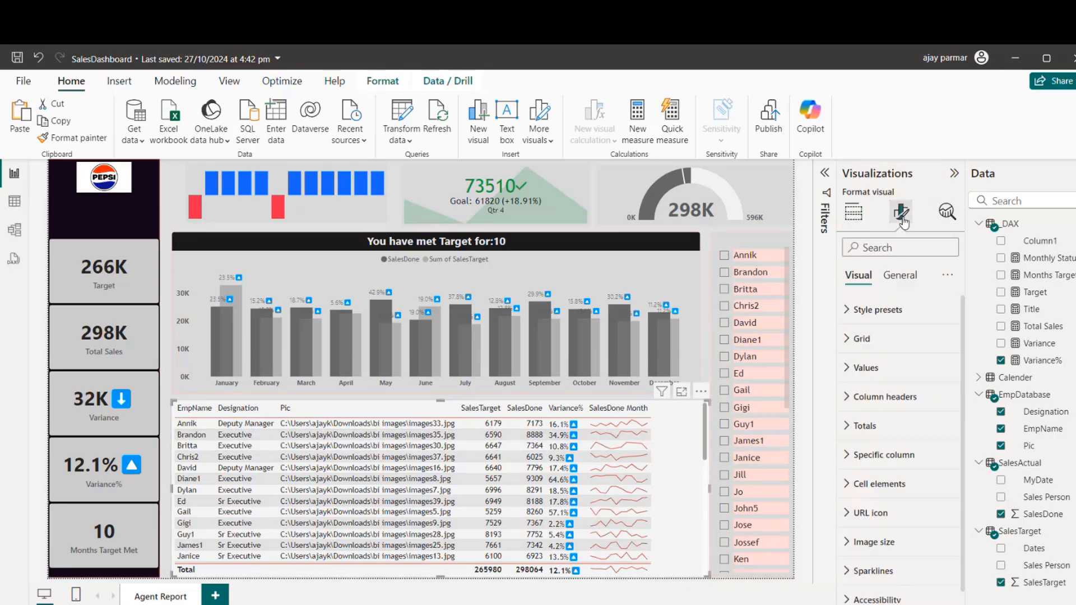
left_click(917, 277)
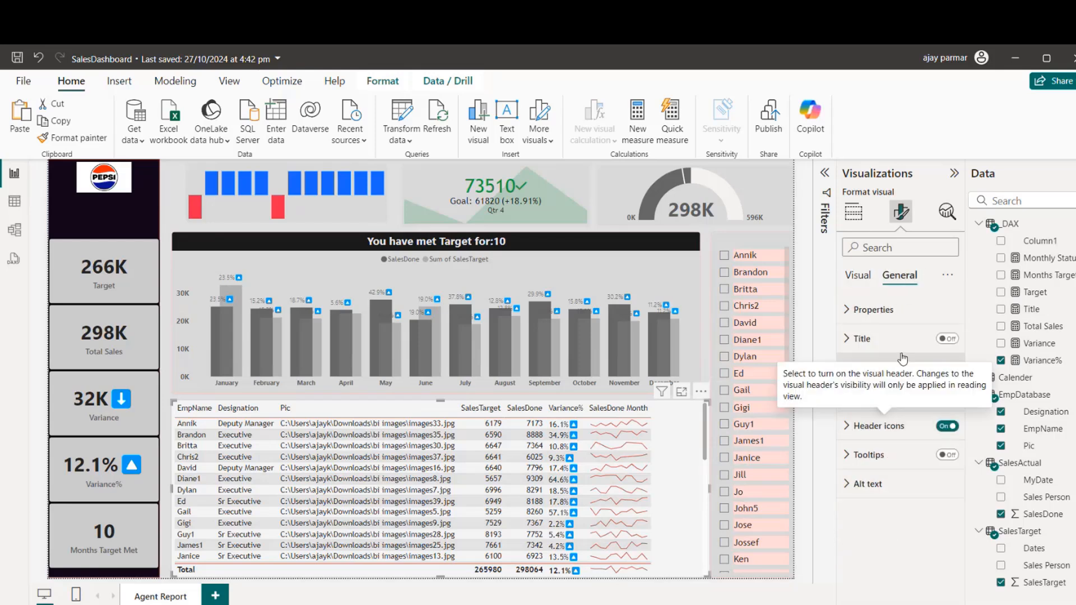
left_click(629, 265)
left_click(79, 137)
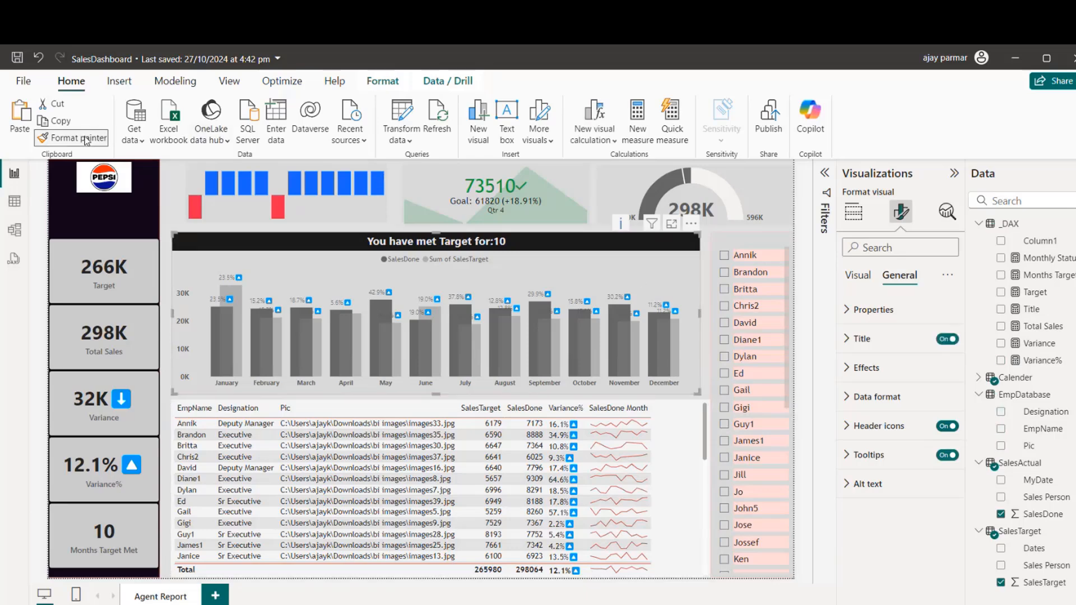
left_click(669, 468)
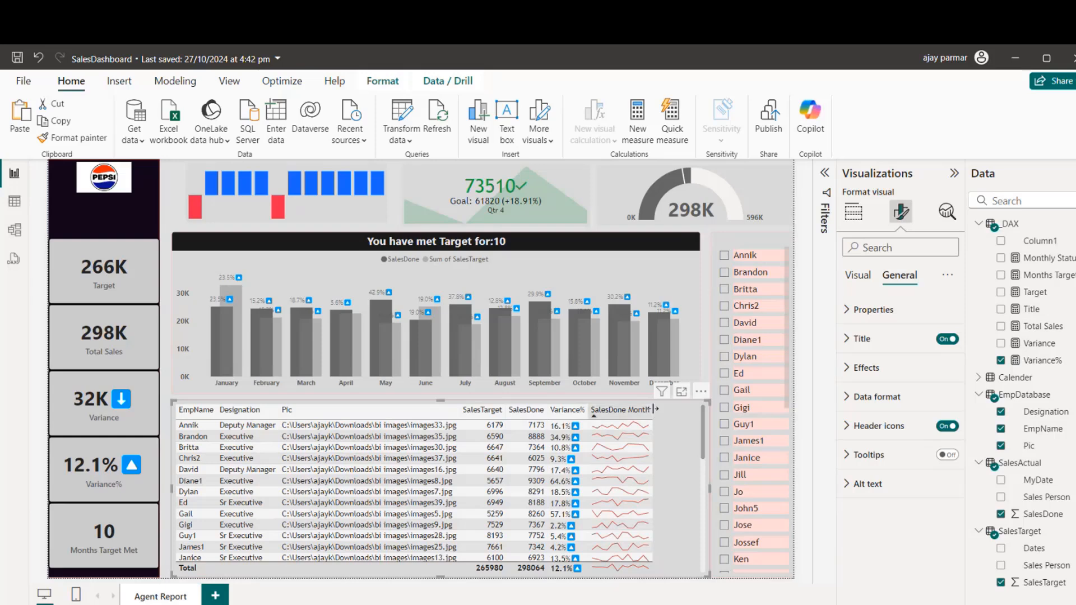
left_click_drag(653, 409, 692, 410)
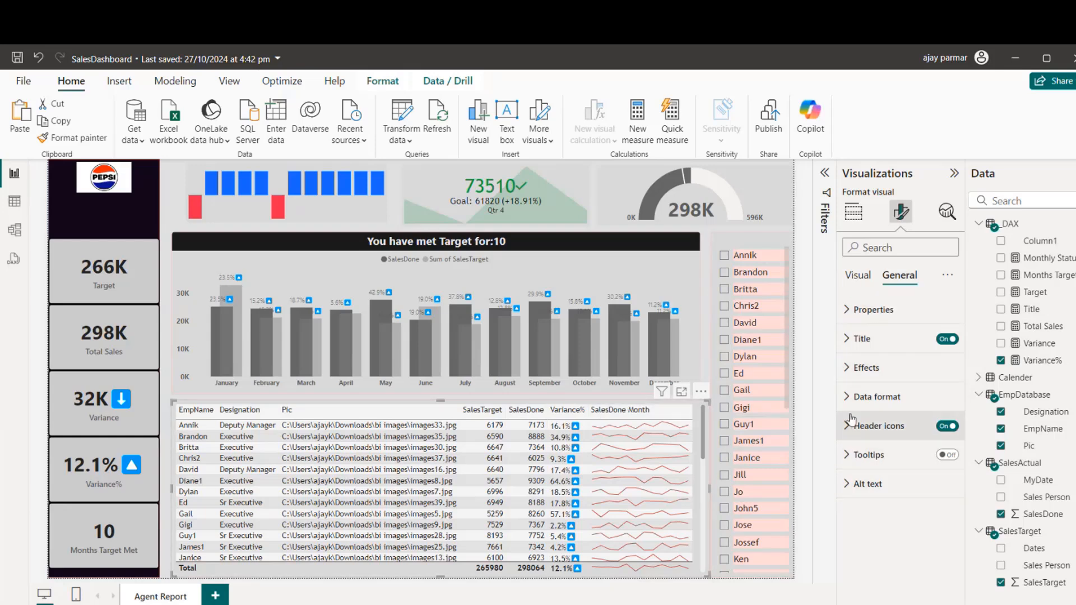
Step: In the table's specific column settings, turn on applying to header and total for EmpName, and select the Variance% series
left_click(859, 277)
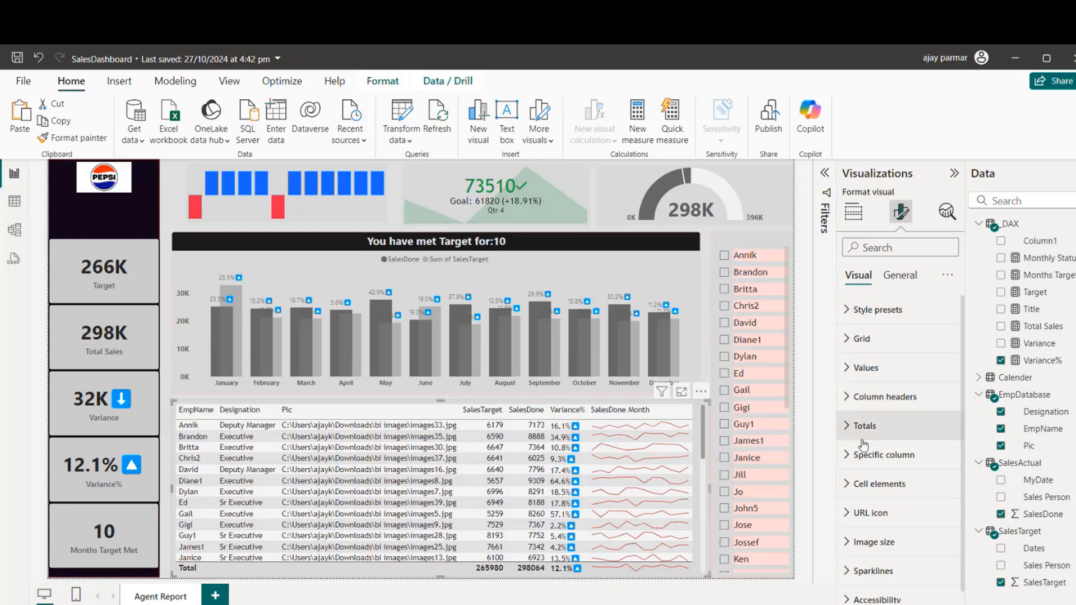
left_click(847, 458)
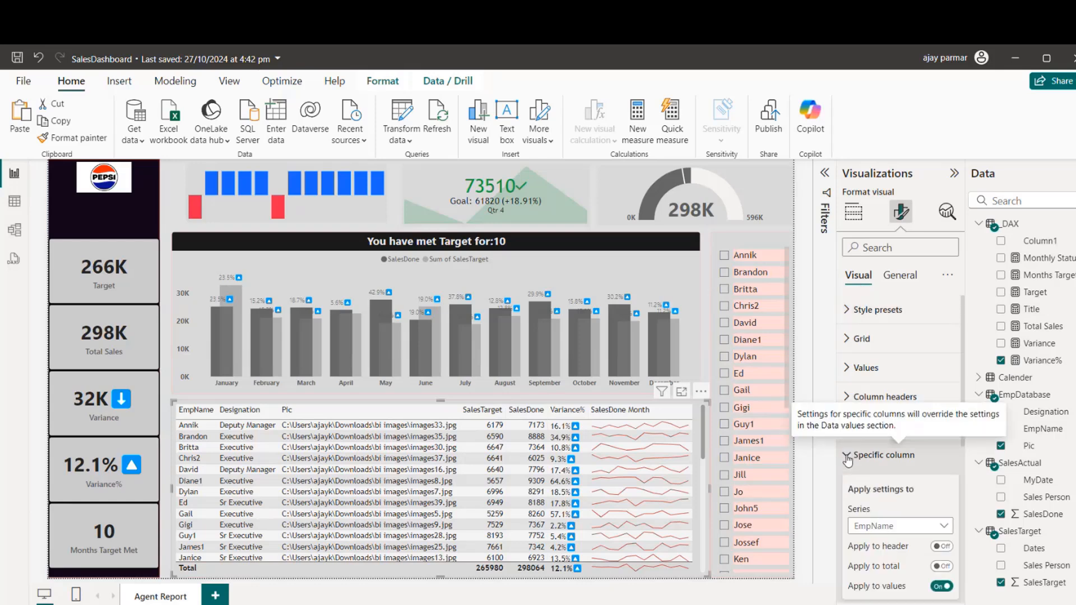
left_click_drag(961, 426, 971, 519)
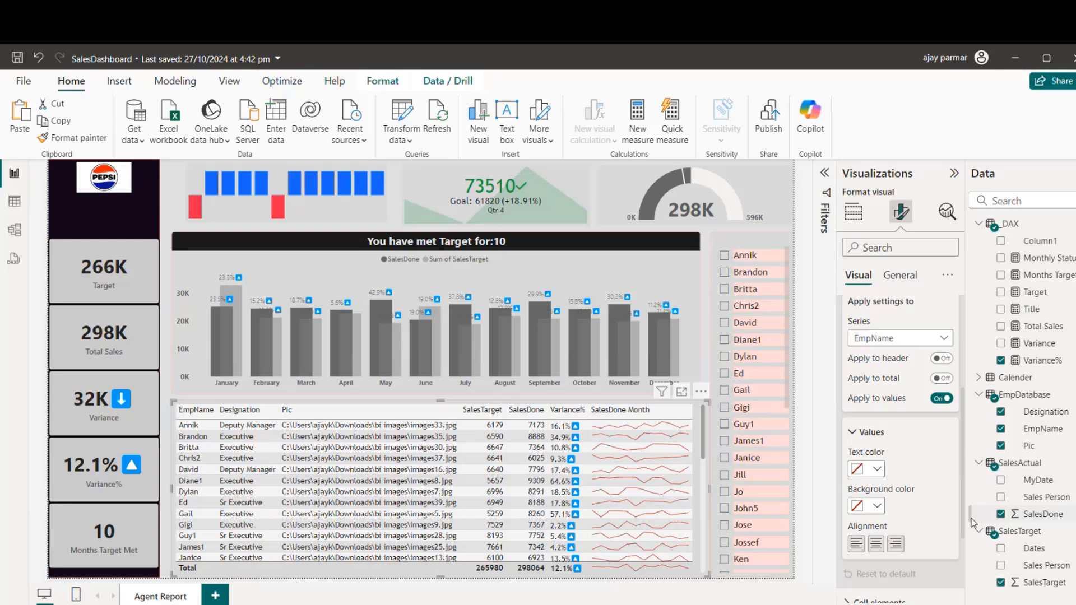
left_click(941, 379)
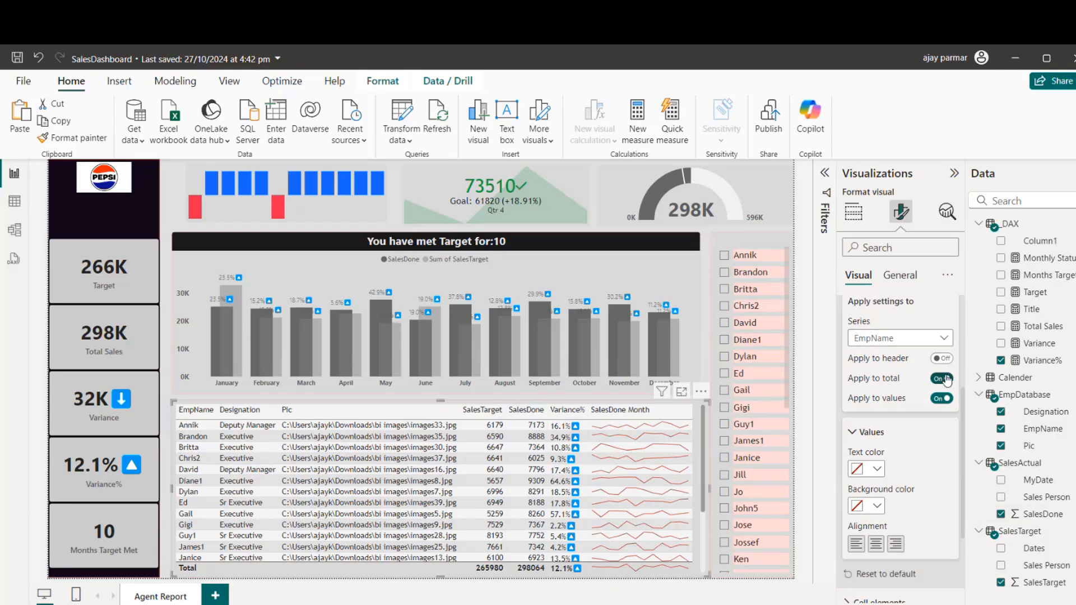
left_click(942, 357)
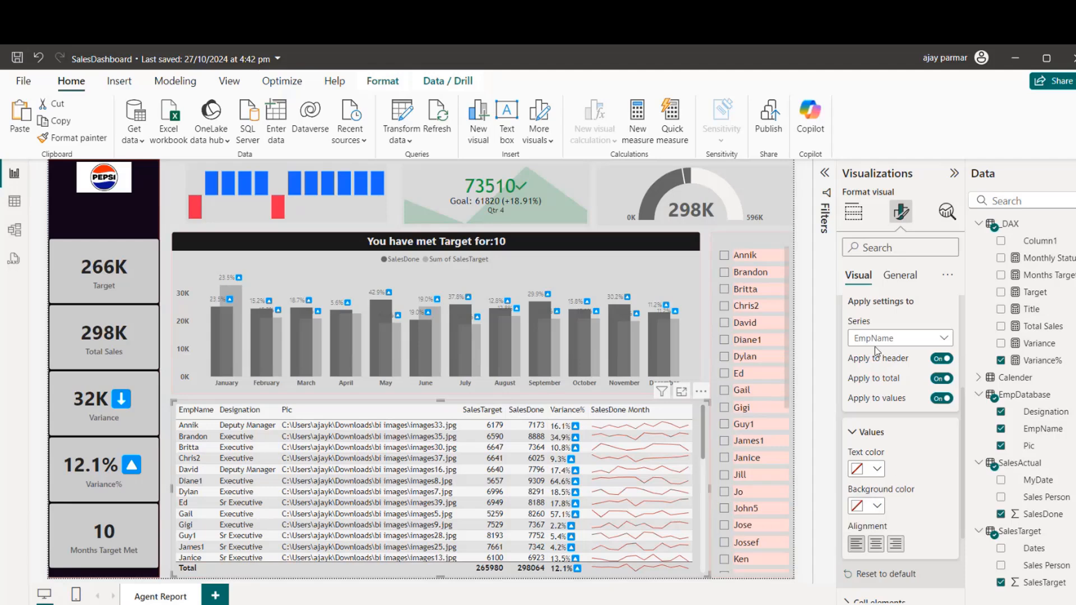
left_click(896, 338)
left_click(866, 441)
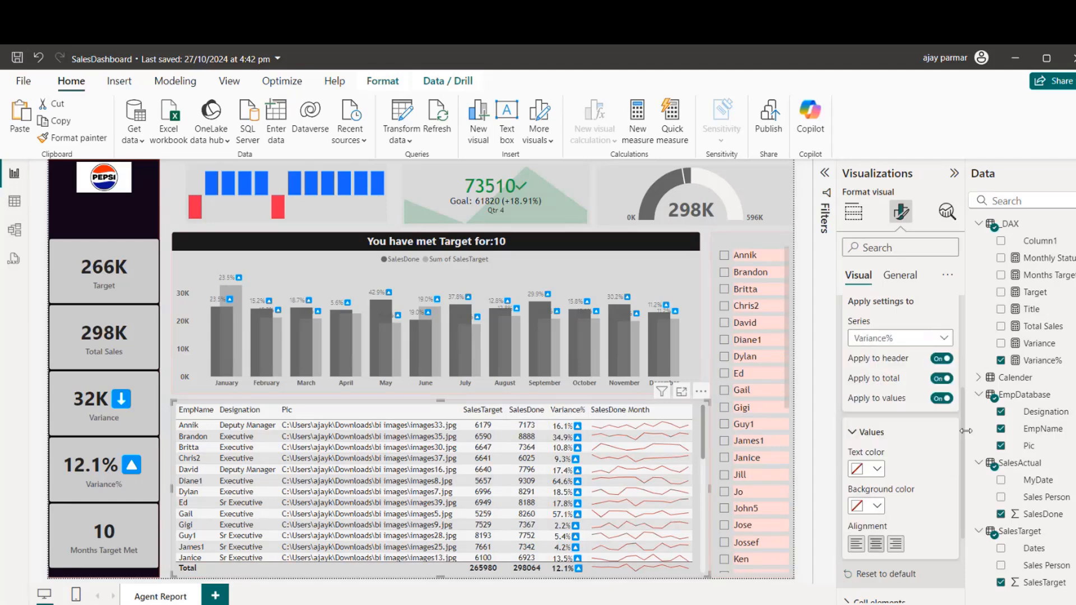
Step: Set the SalesDone Month sparkline's line width to 2 and its data color to medium grey
scroll(962, 433, "down", 3)
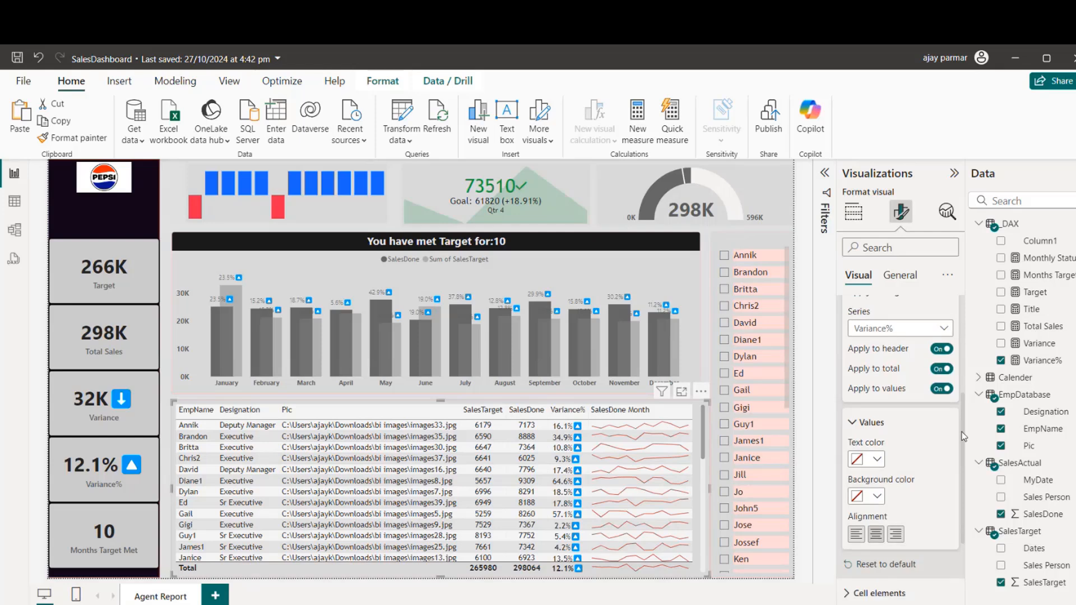
left_click(853, 559)
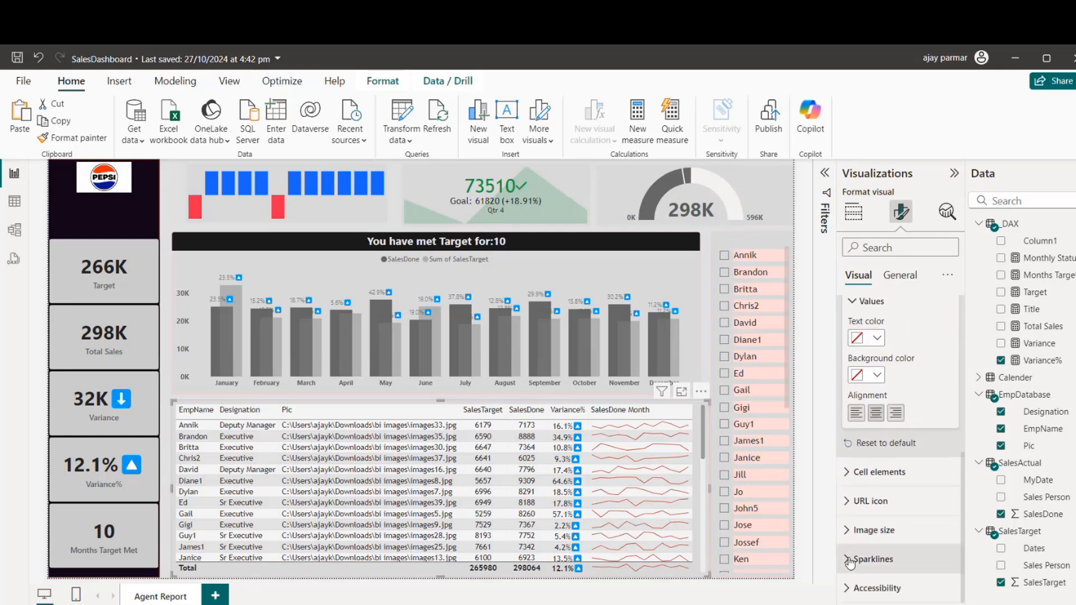
left_click_drag(964, 429, 965, 522)
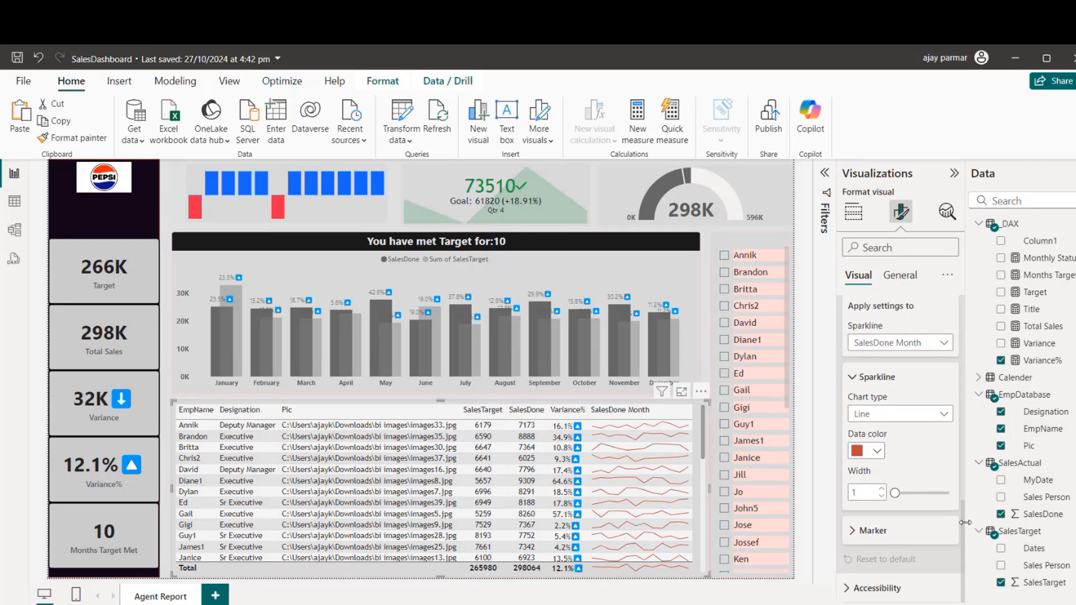
left_click(882, 490)
left_click(876, 451)
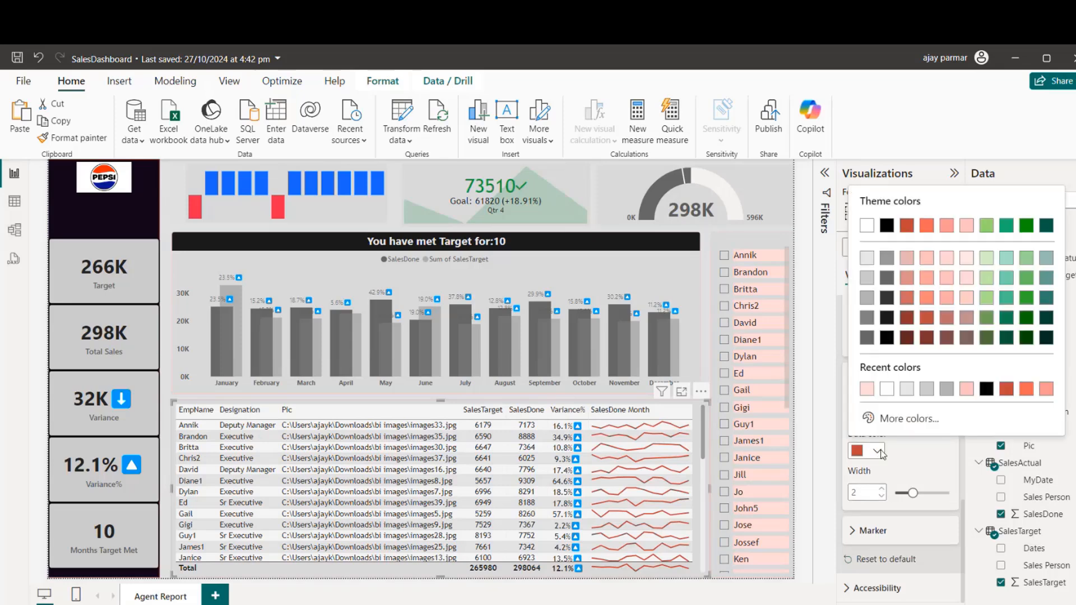
left_click(906, 389)
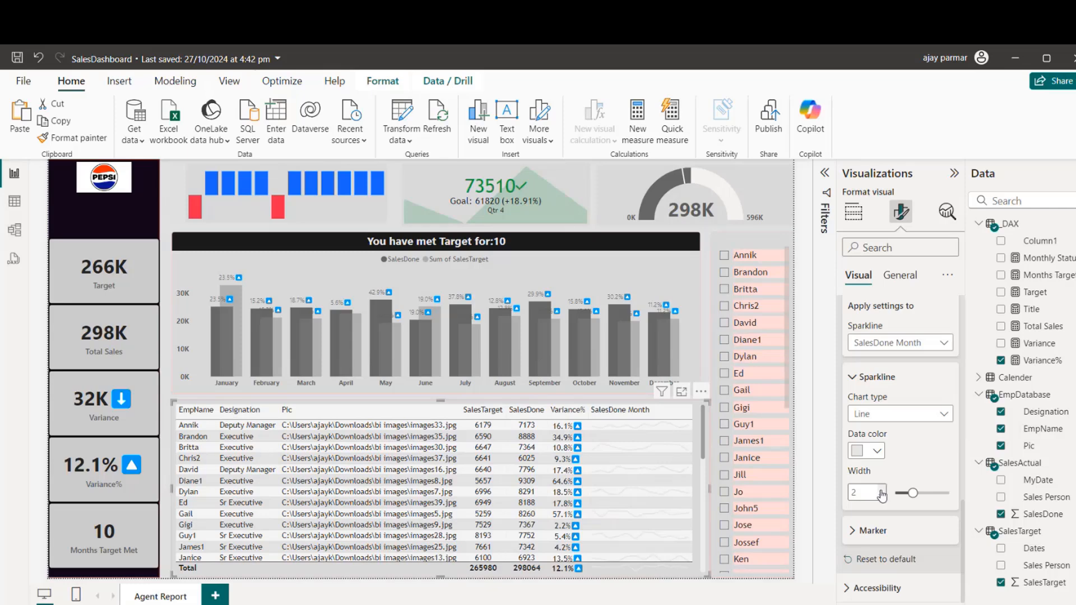
left_click(876, 451)
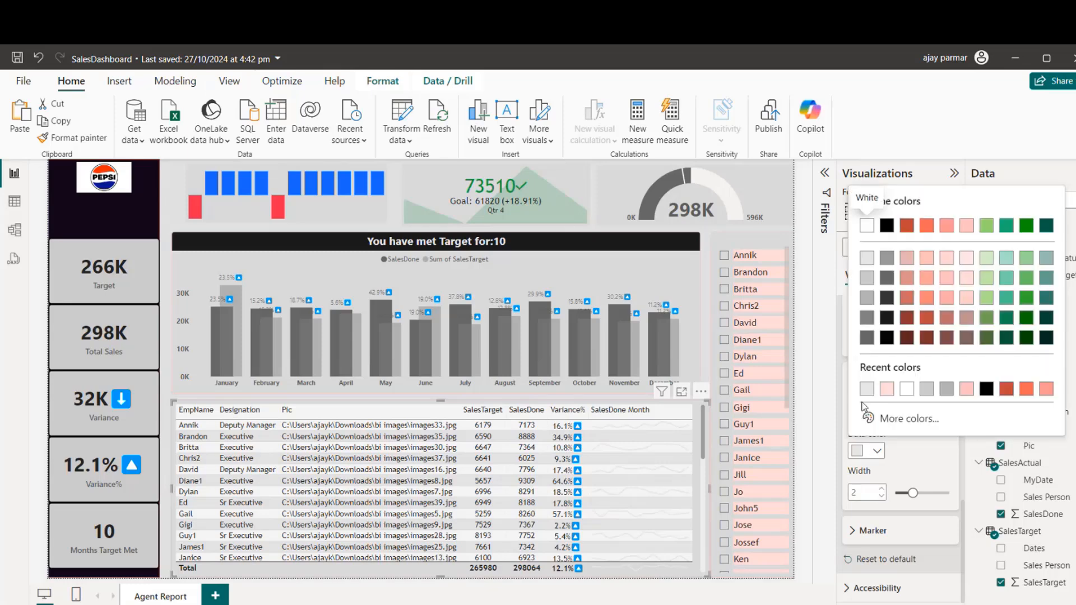
left_click(947, 388)
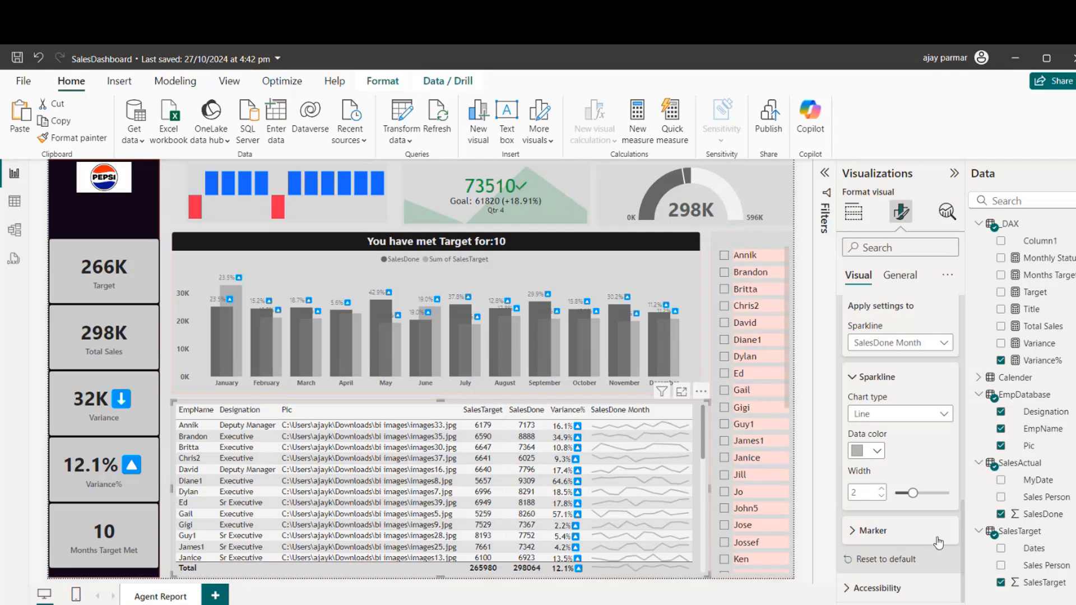
Step: Mark the highest point of the SalesDone Month sparklines with round markers, trying size 4 and returning to size 3
left_click(852, 531)
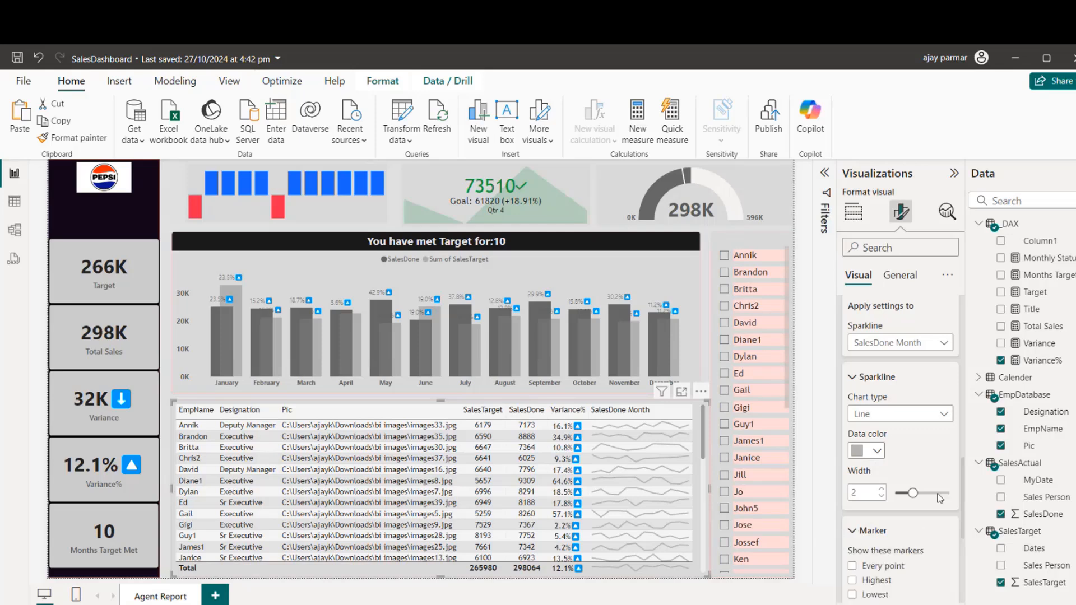
left_click_drag(964, 477, 965, 523)
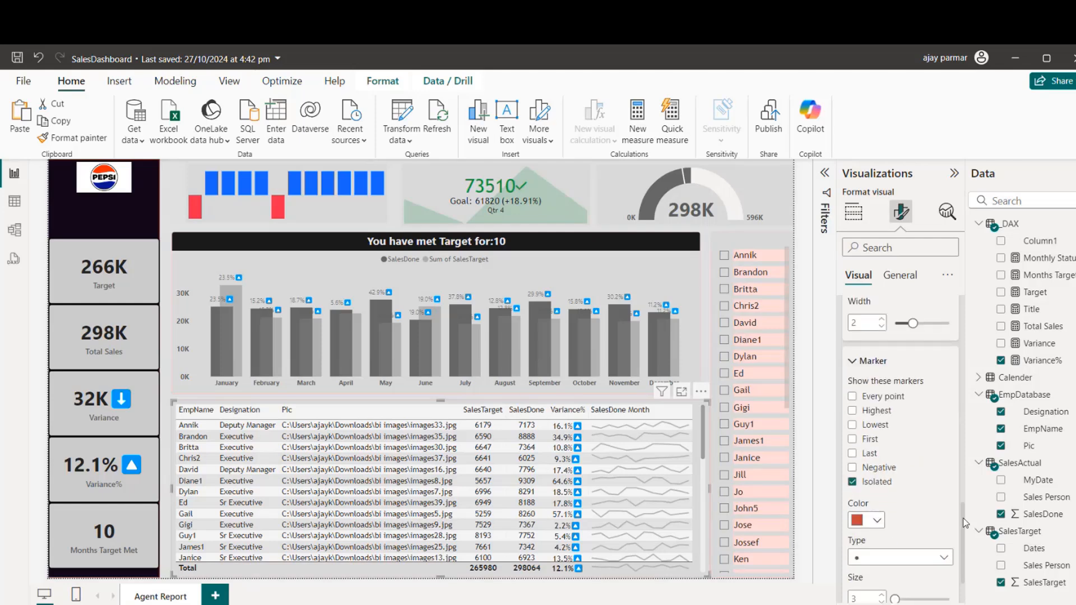
left_click(853, 411)
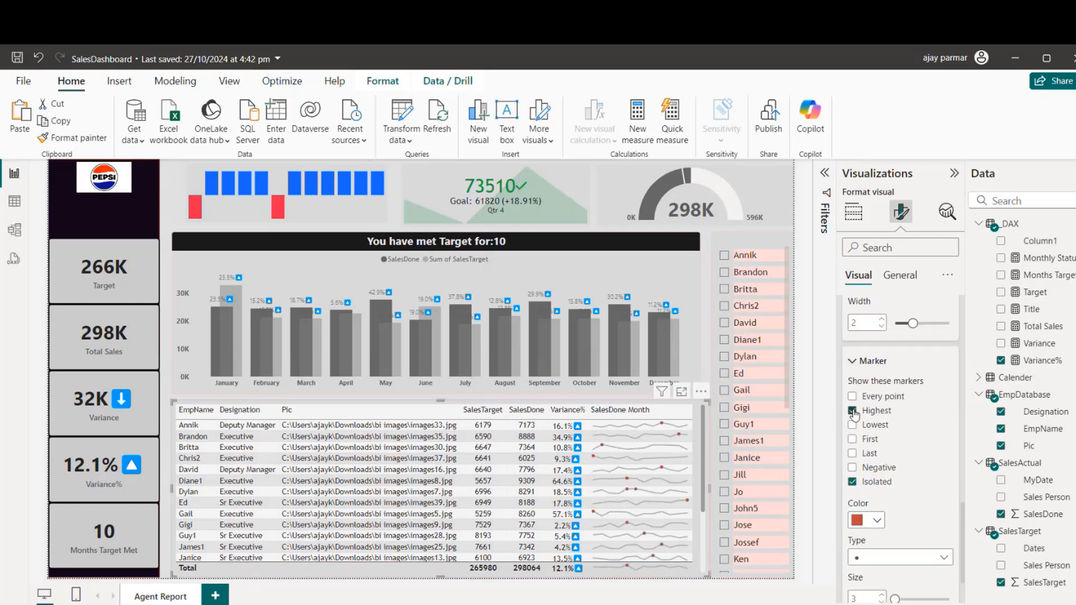
left_click(878, 558)
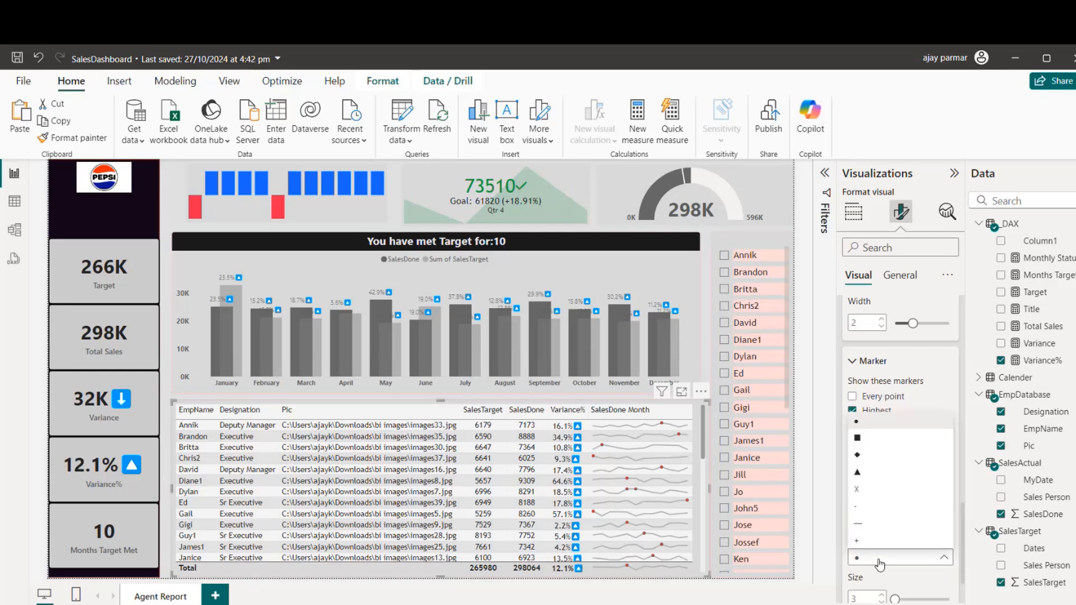
left_click(878, 560)
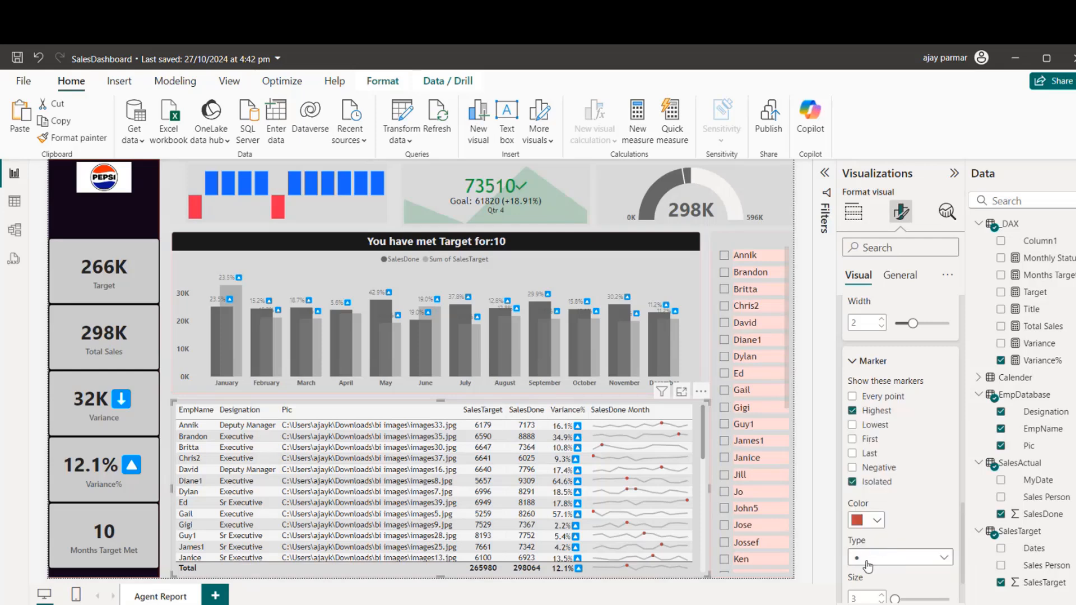
left_click(883, 596)
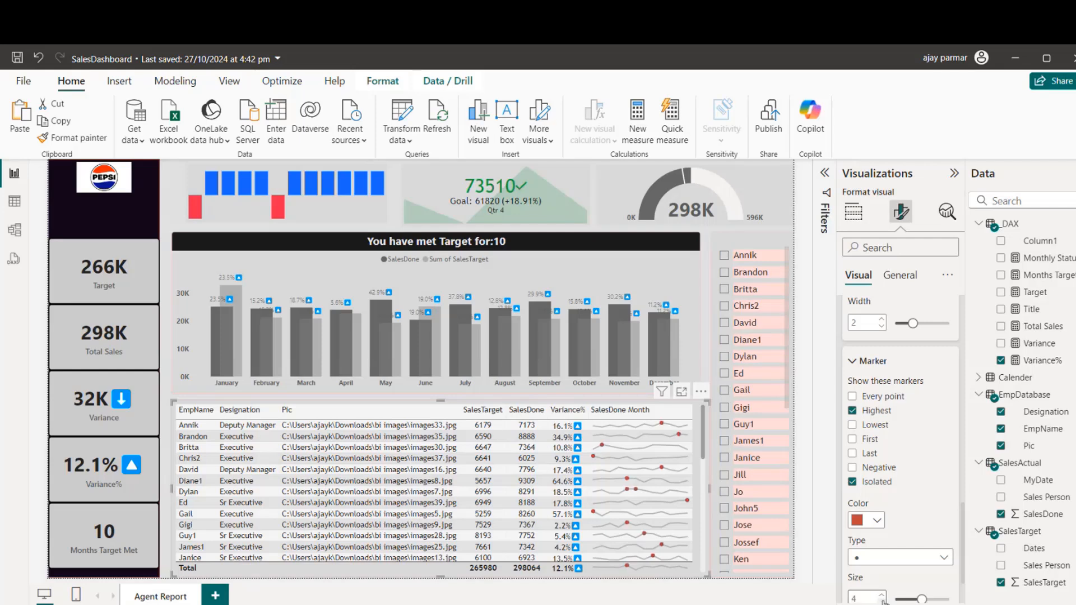
left_click(882, 601)
Step: Try the Bold header style preset on the table and apply the Alternating rows preset instead
left_click(851, 223)
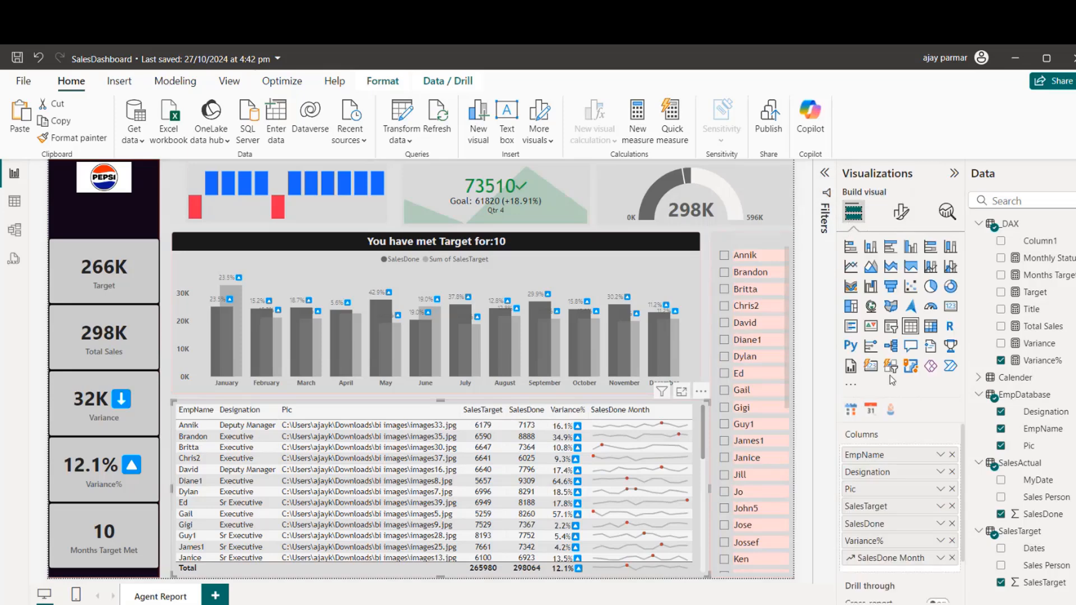
left_click(899, 222)
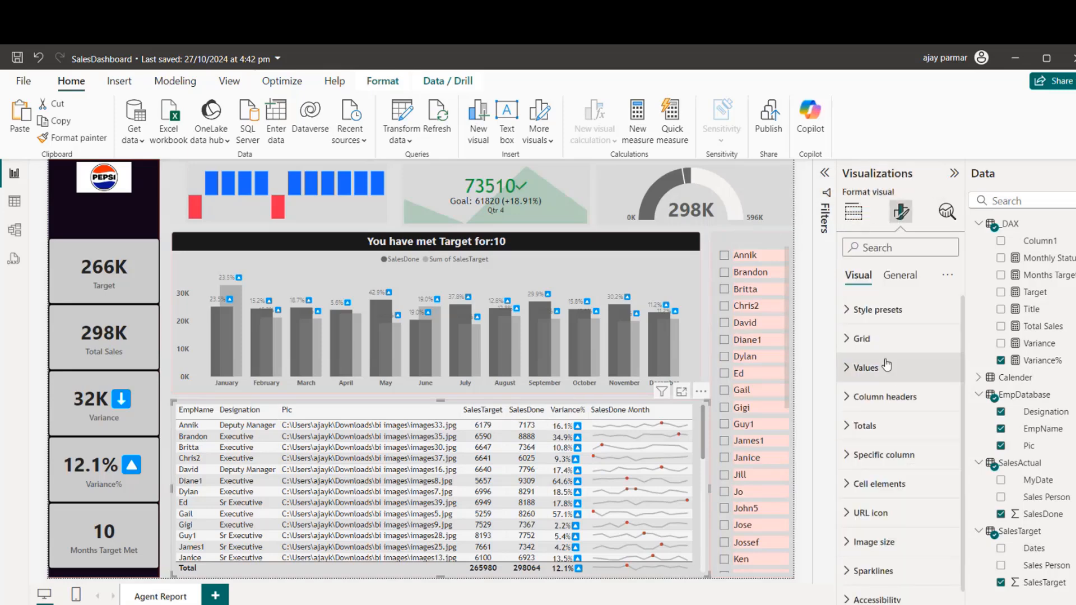
left_click(846, 316)
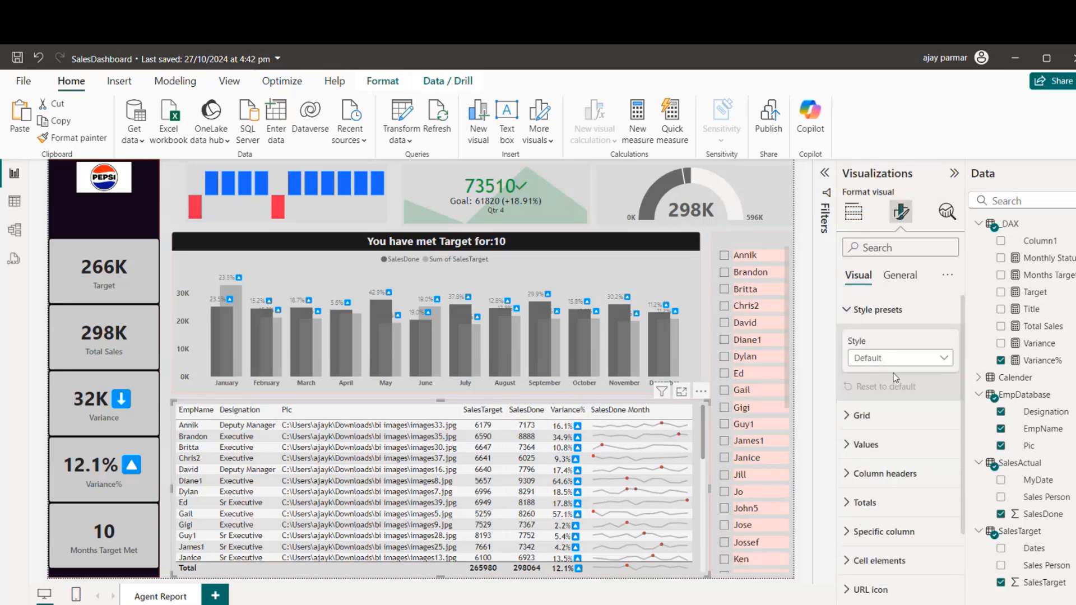
left_click(916, 359)
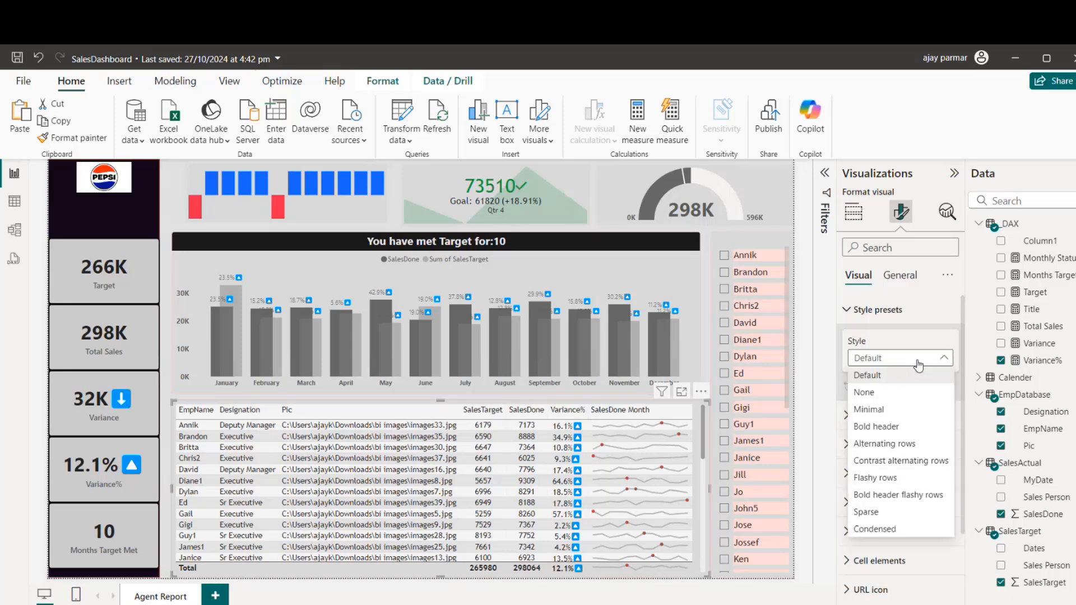
left_click(899, 428)
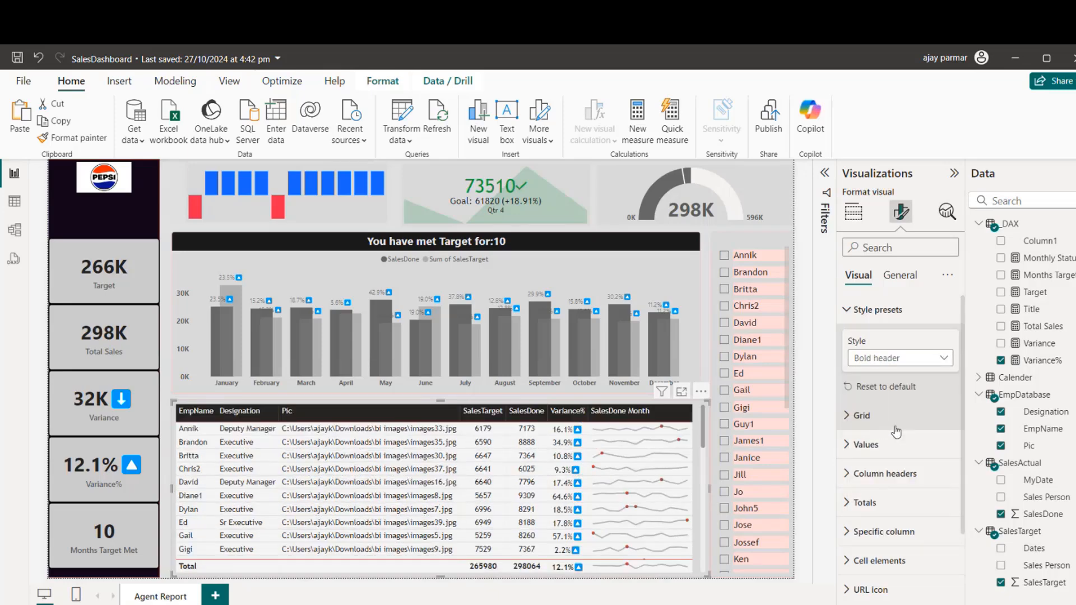
left_click(898, 359)
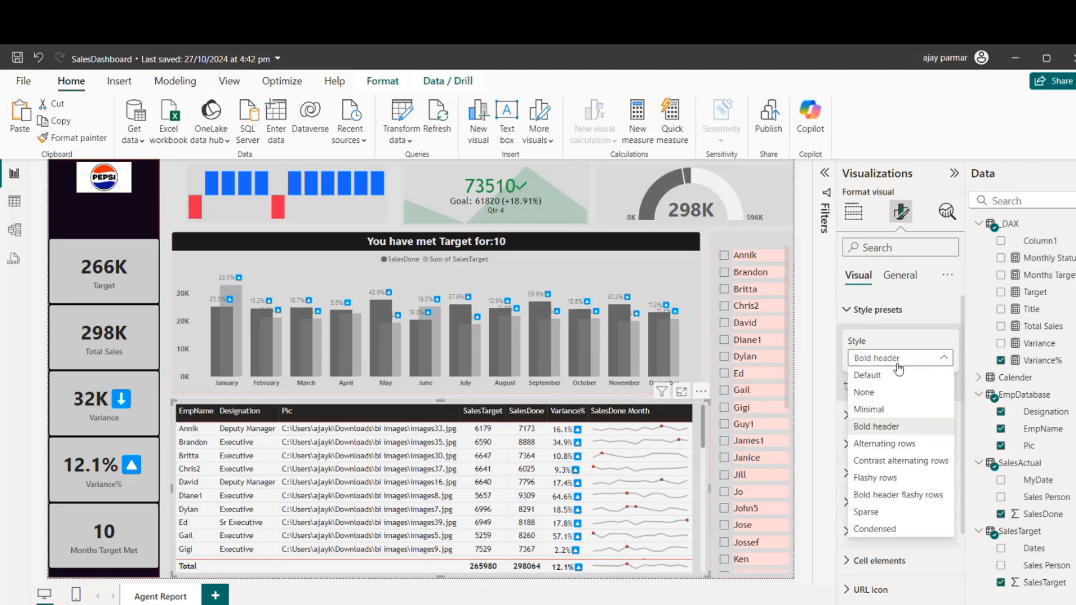
left_click(890, 447)
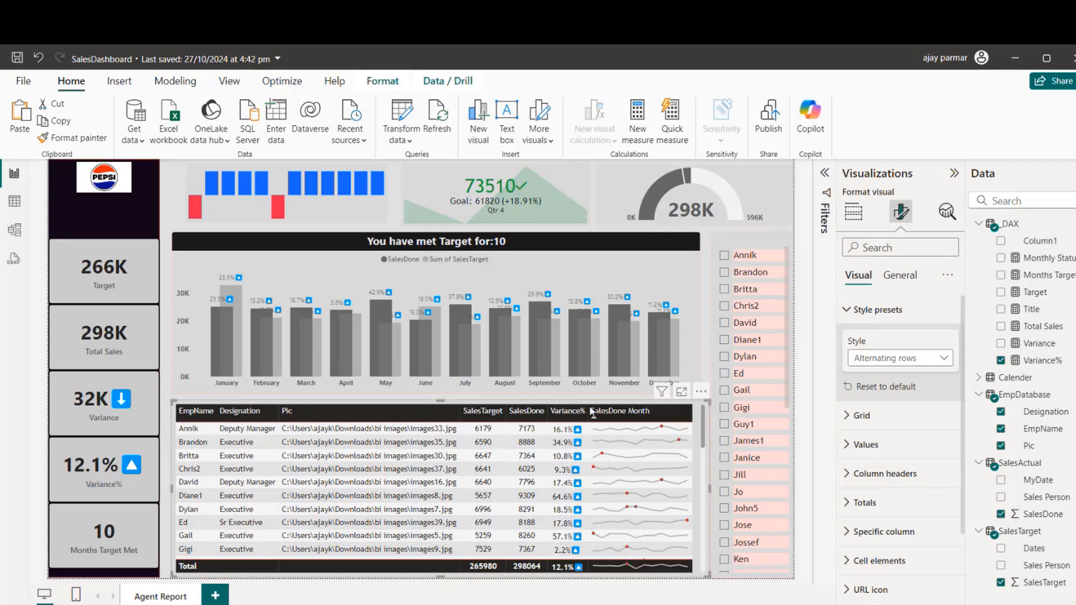
Step: Set the employee name slicer's background to 0% transparency and a light grey color
left_click(728, 237)
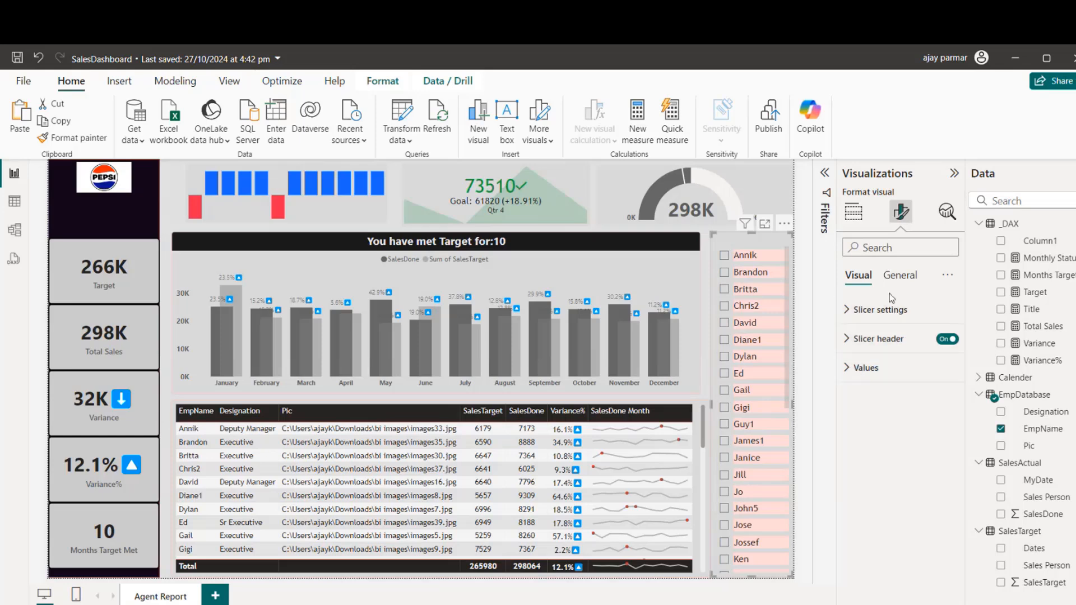
left_click(899, 275)
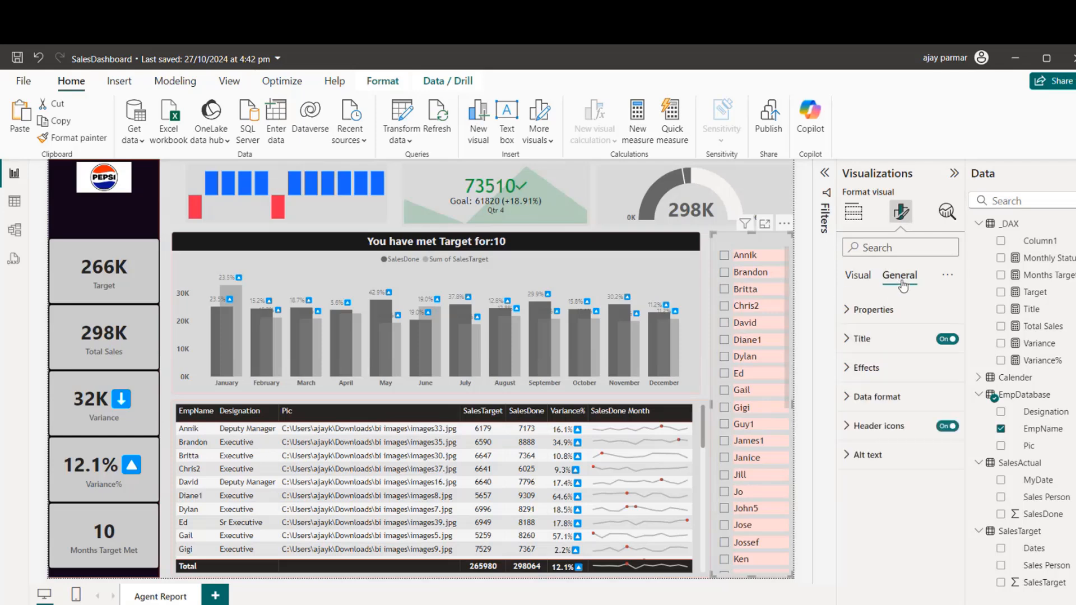
left_click(854, 369)
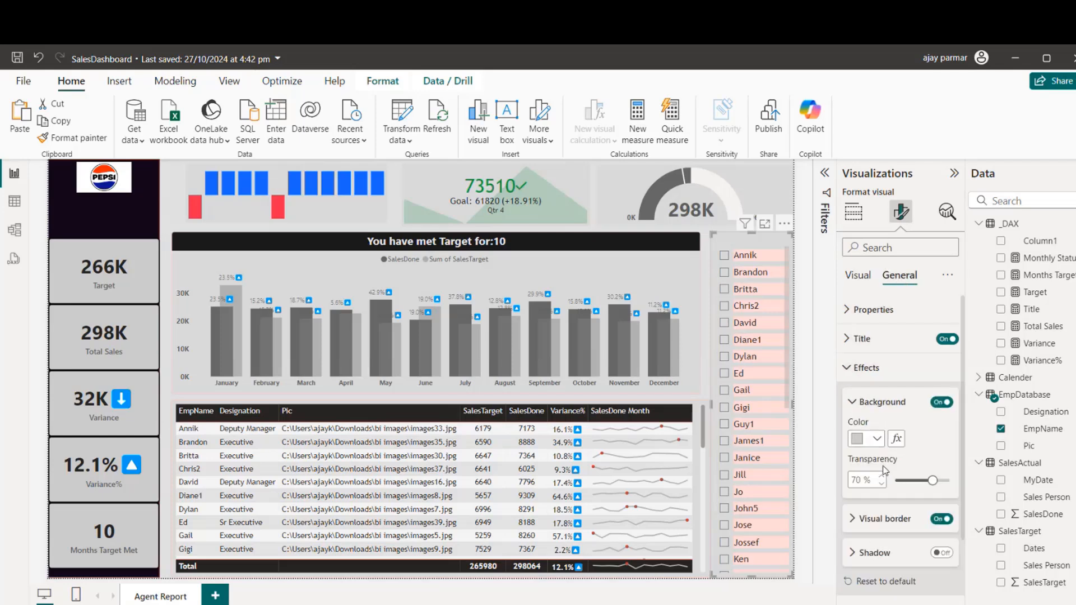
left_click(902, 480)
left_click_drag(904, 479, 891, 482)
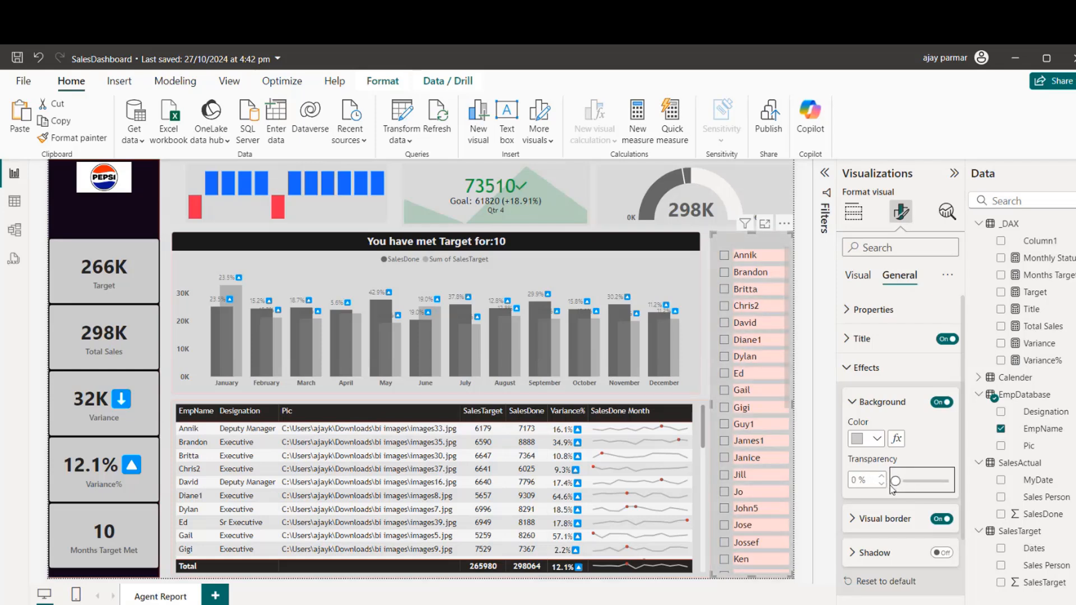
left_click(875, 443)
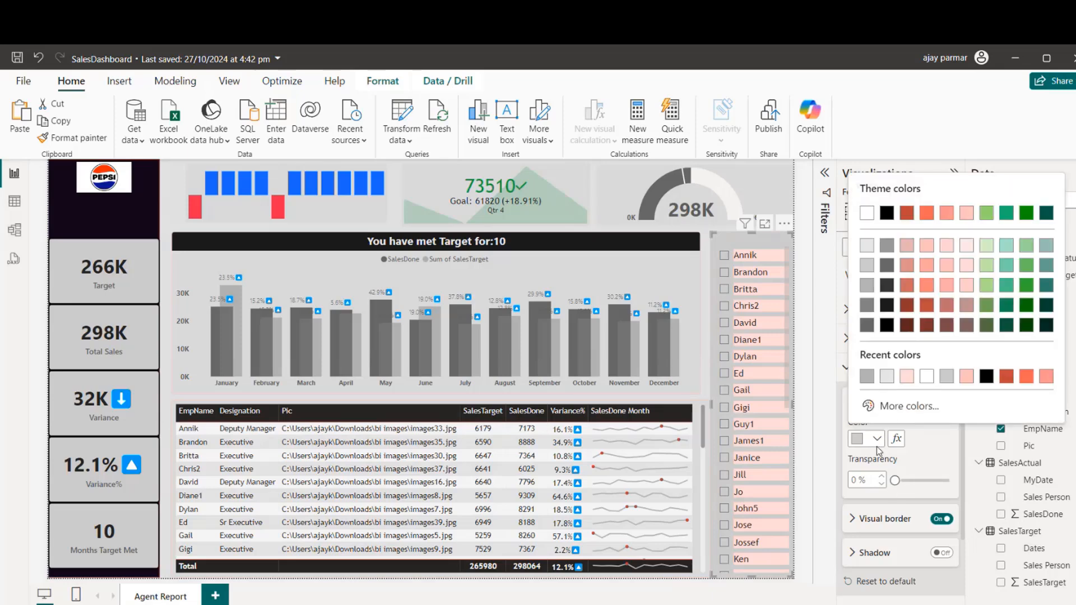
left_click(869, 378)
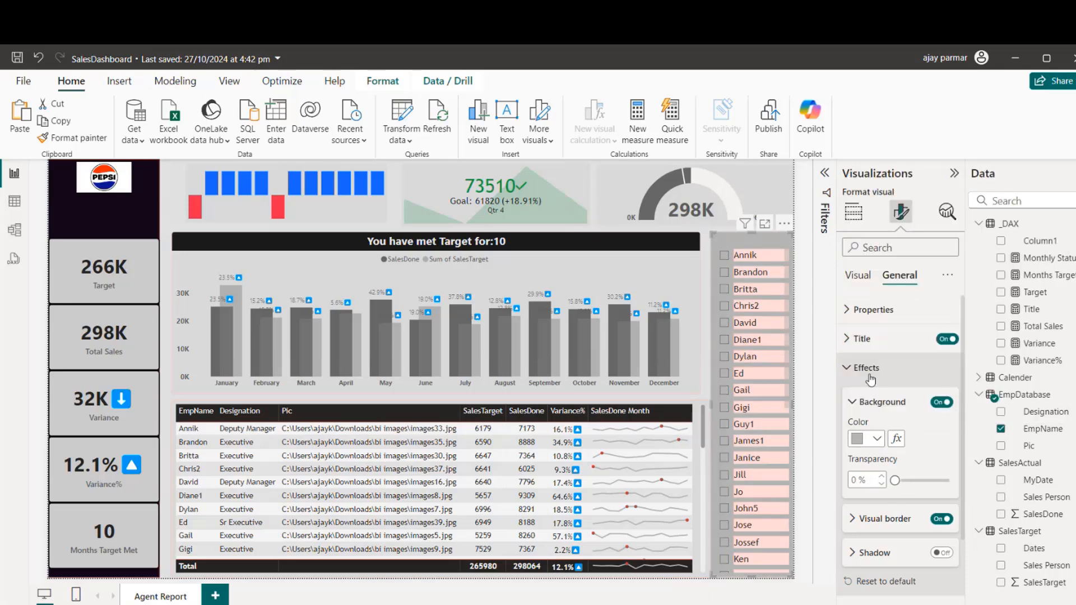
left_click(877, 440)
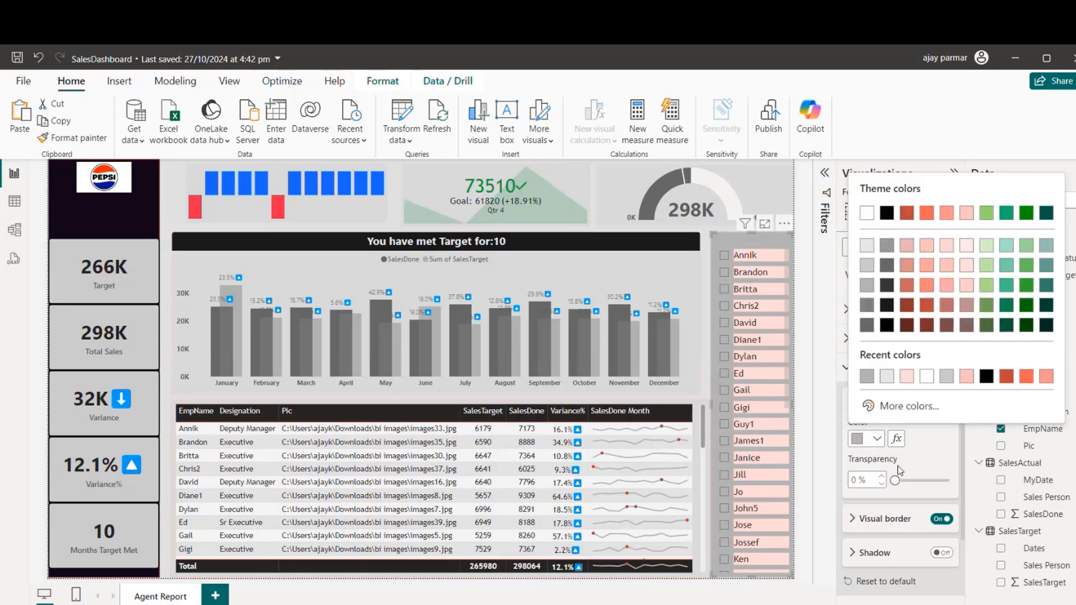
left_click(887, 377)
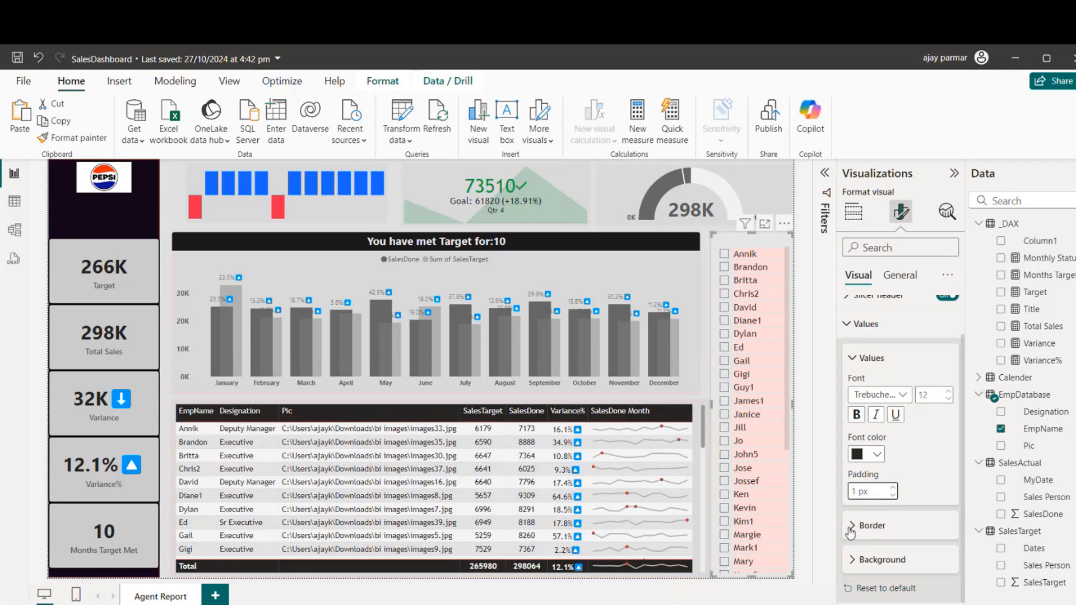
Step: Format the employee name slicer's values in Segoe UI size 8 with a light grey background
left_click(948, 400)
left_click(877, 562)
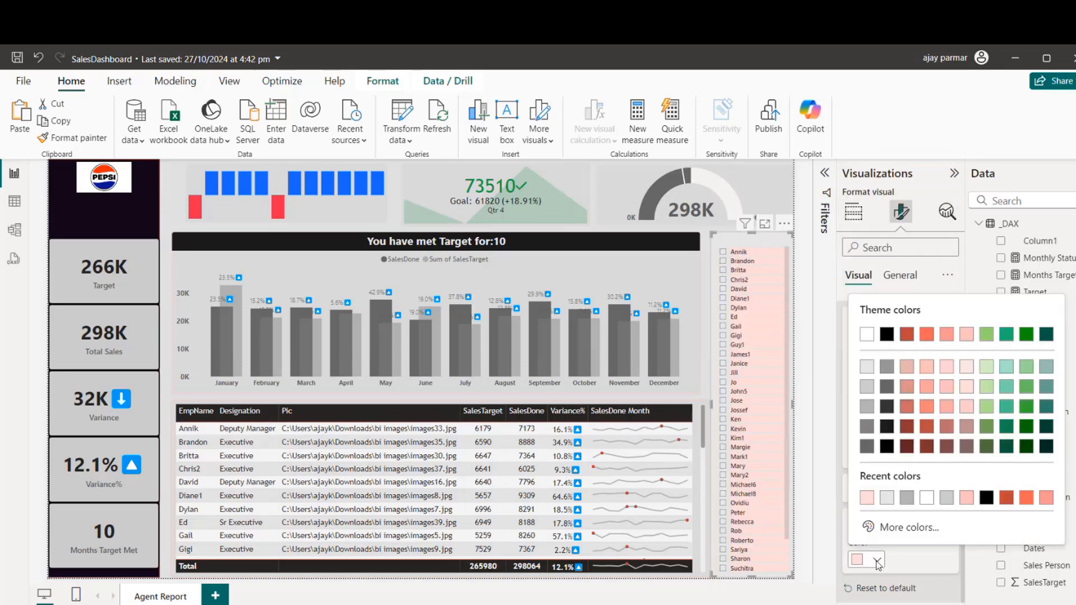
left_click(886, 497)
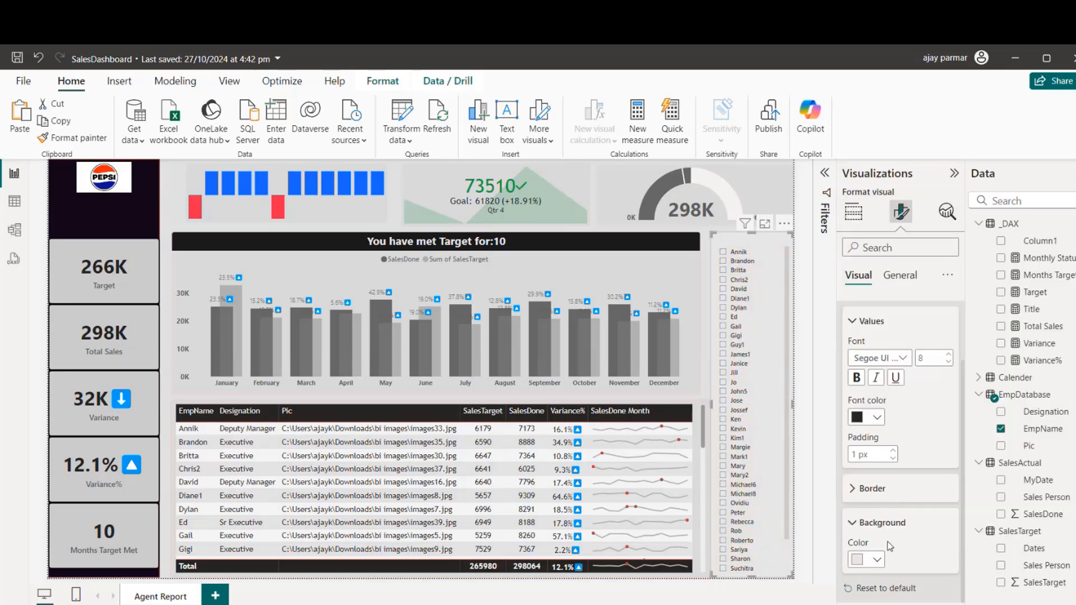
left_click(761, 175)
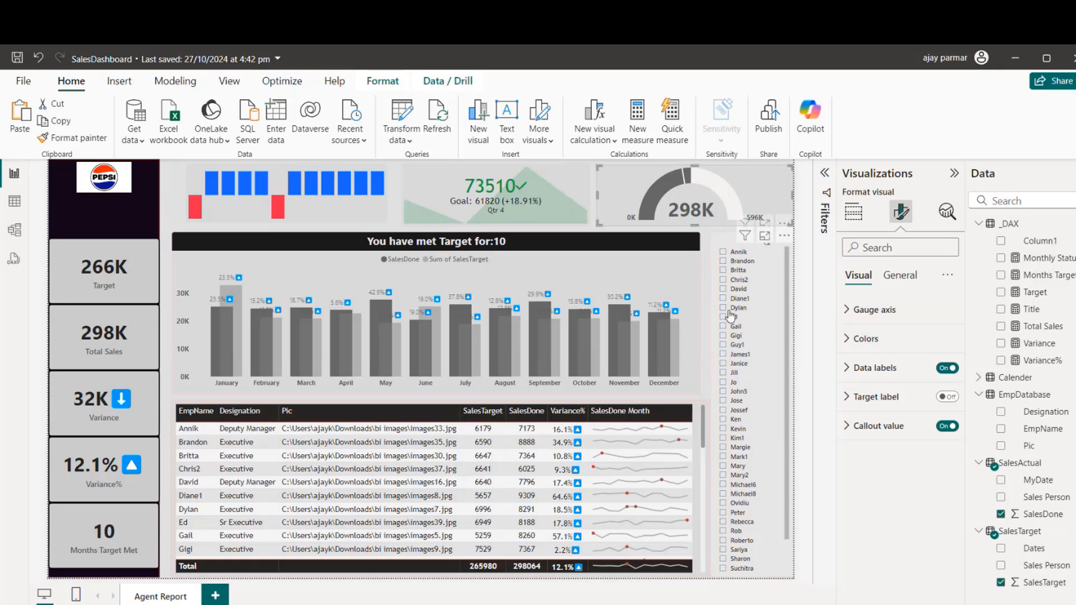
Step: Narrow the employee table slightly at its side facing the slicer and save the report
left_click(662, 404)
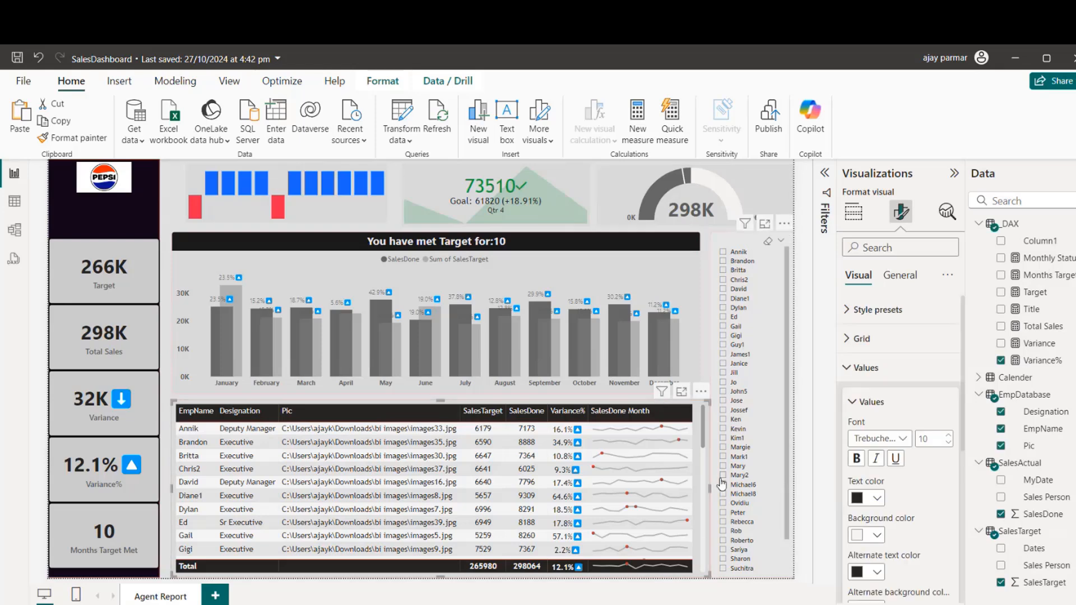
left_click_drag(708, 489, 700, 494)
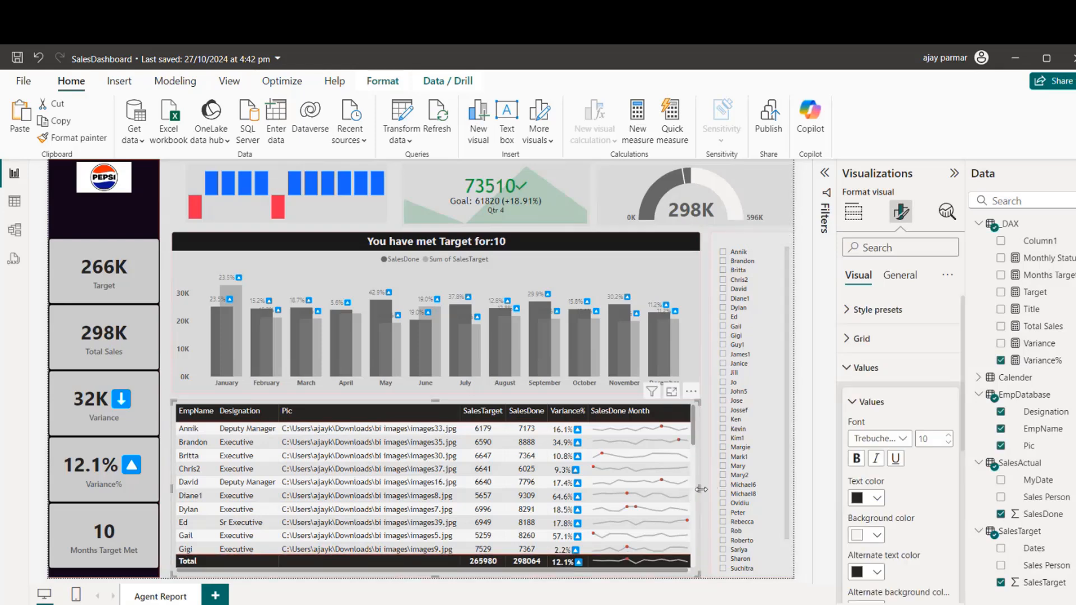
left_click(358, 230)
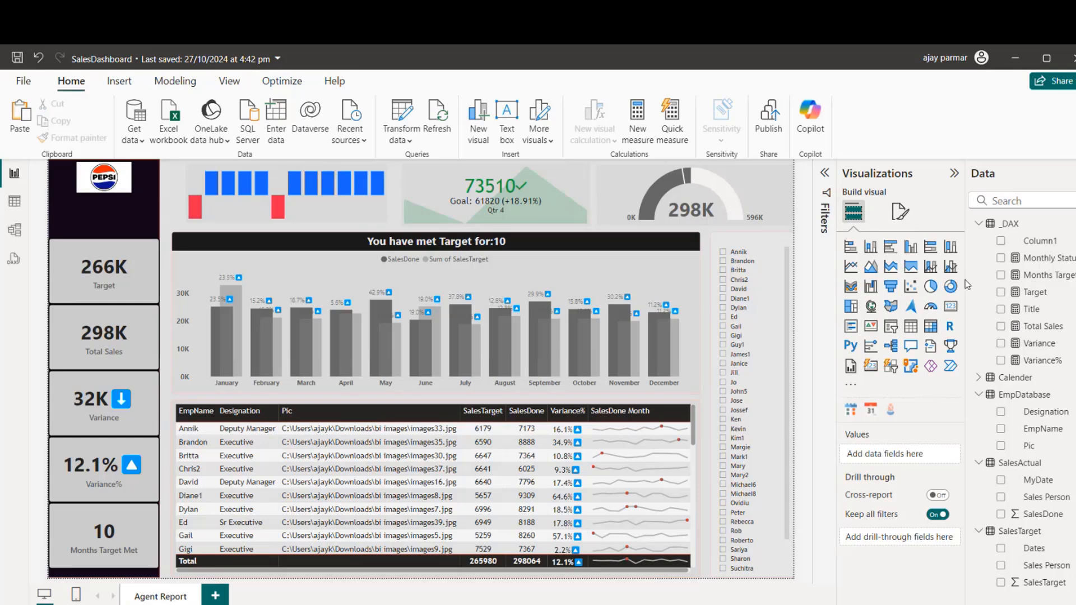
key("ctrl+s")
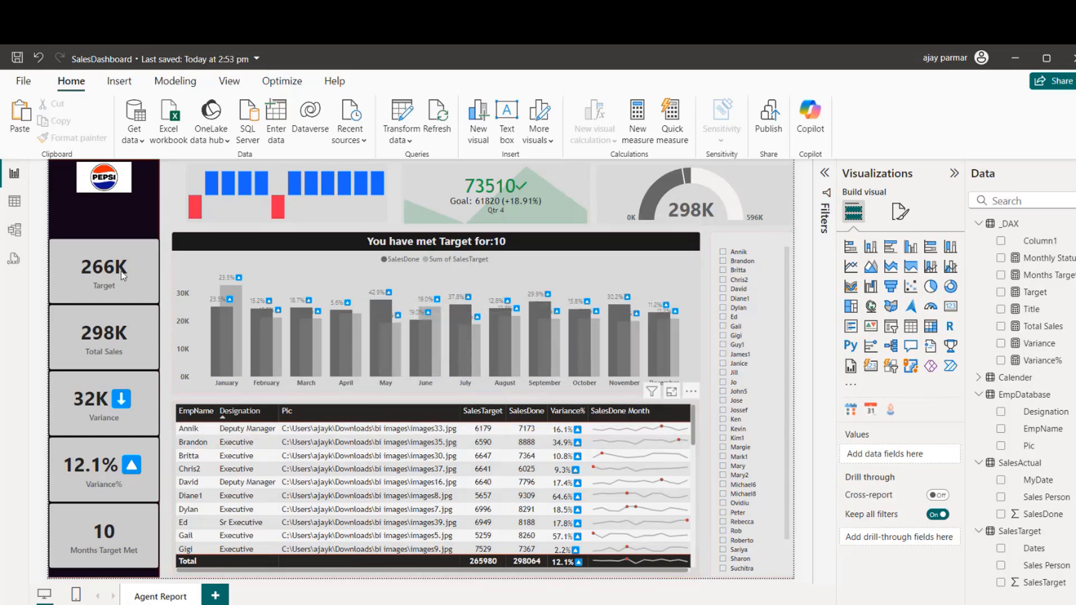
Step: Display the rows of the EmpDatabase table in Table view
left_click(15, 205)
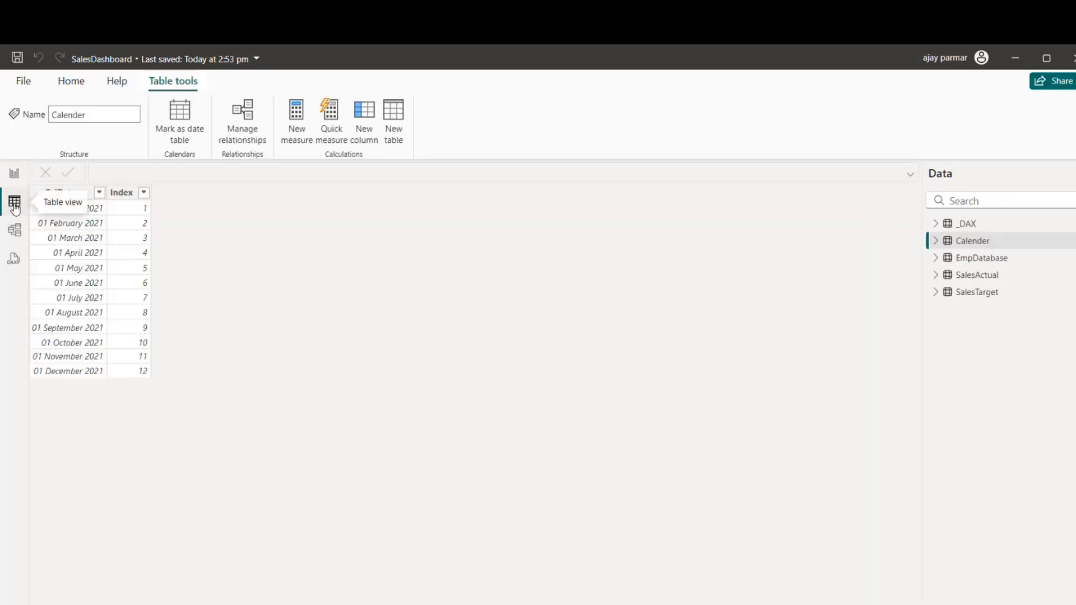
left_click(935, 258)
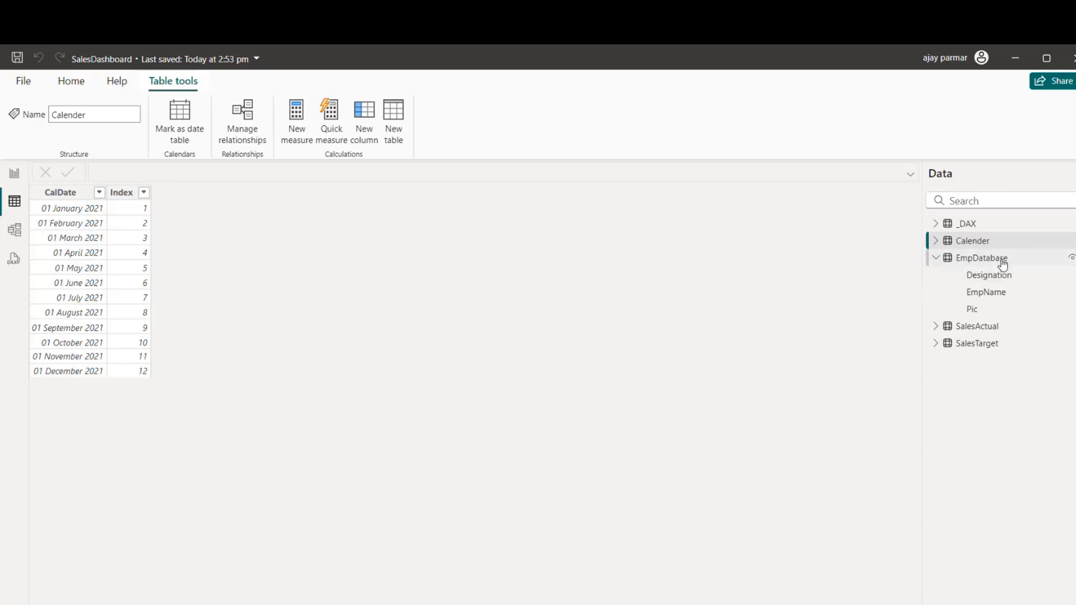
mouse_move(987, 262)
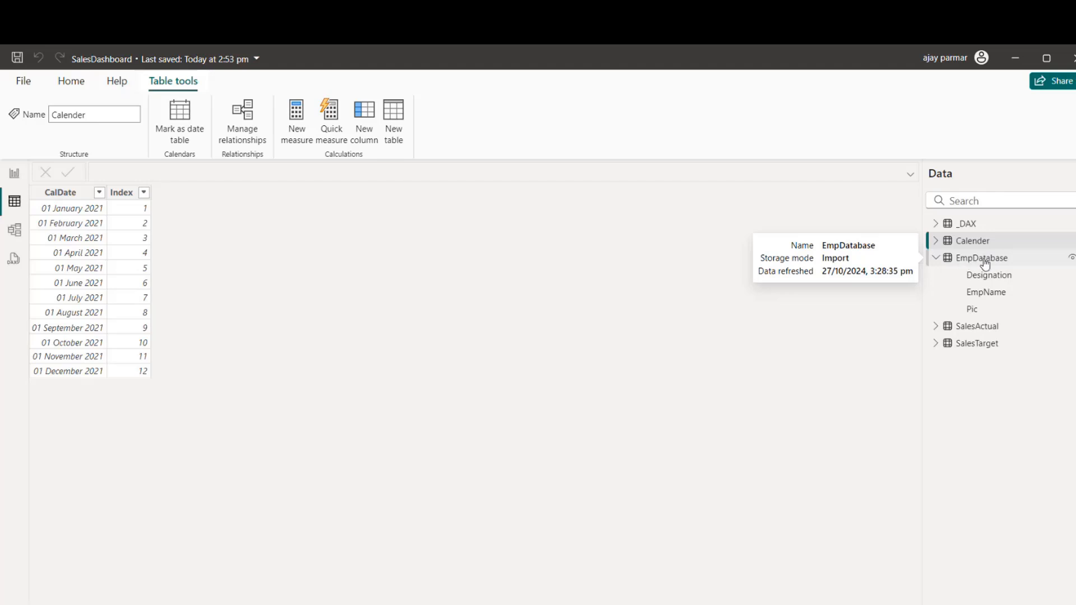
left_click(985, 263)
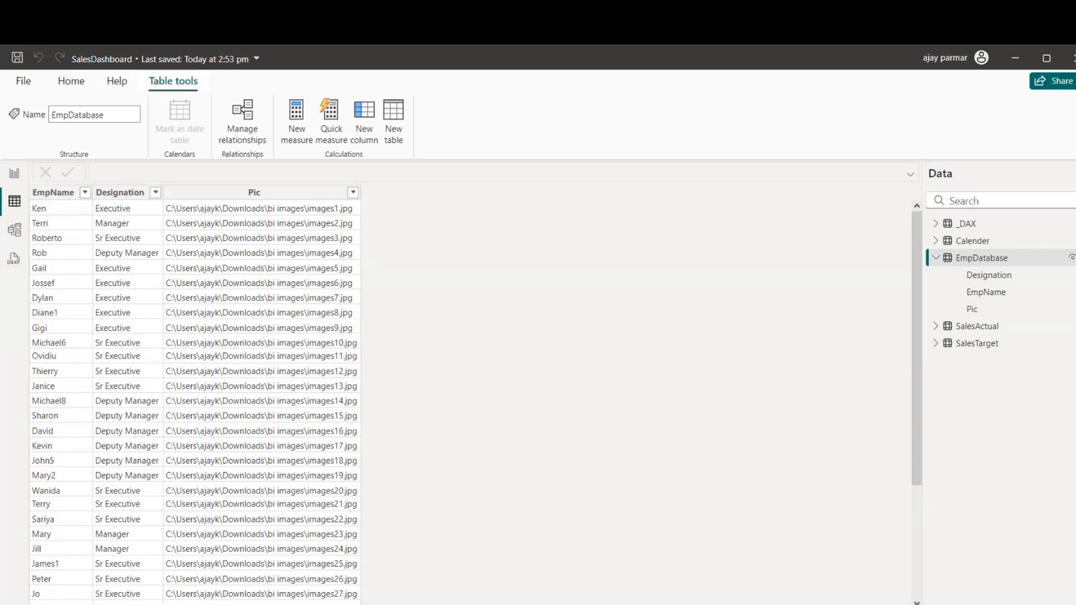
Step: Switch to File Explorer and open the bi images folder in Downloads
mouse_move(657, 604)
left_click(627, 574)
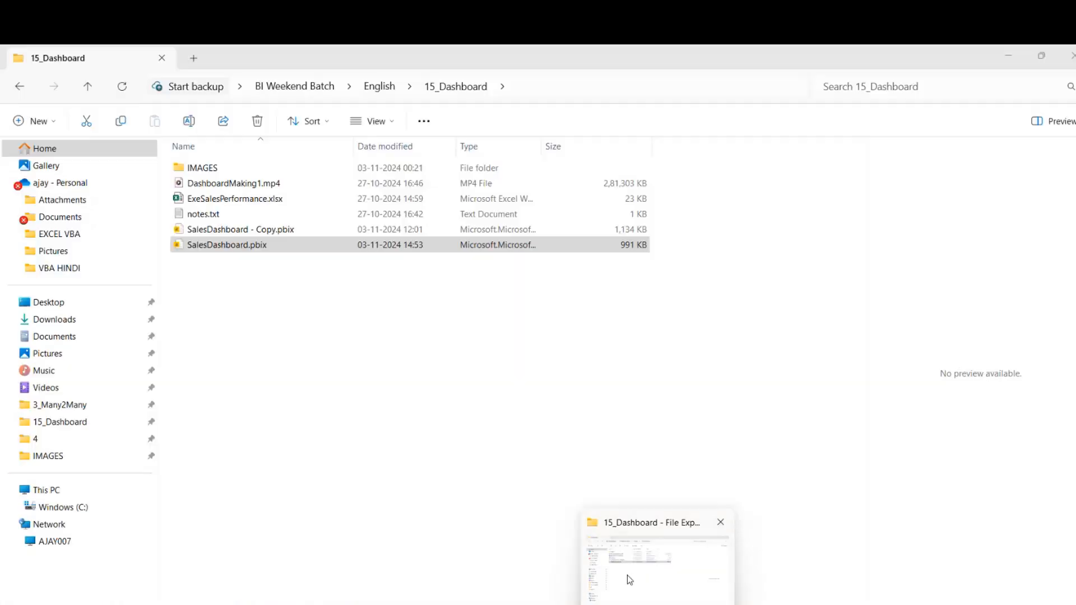
left_click(70, 320)
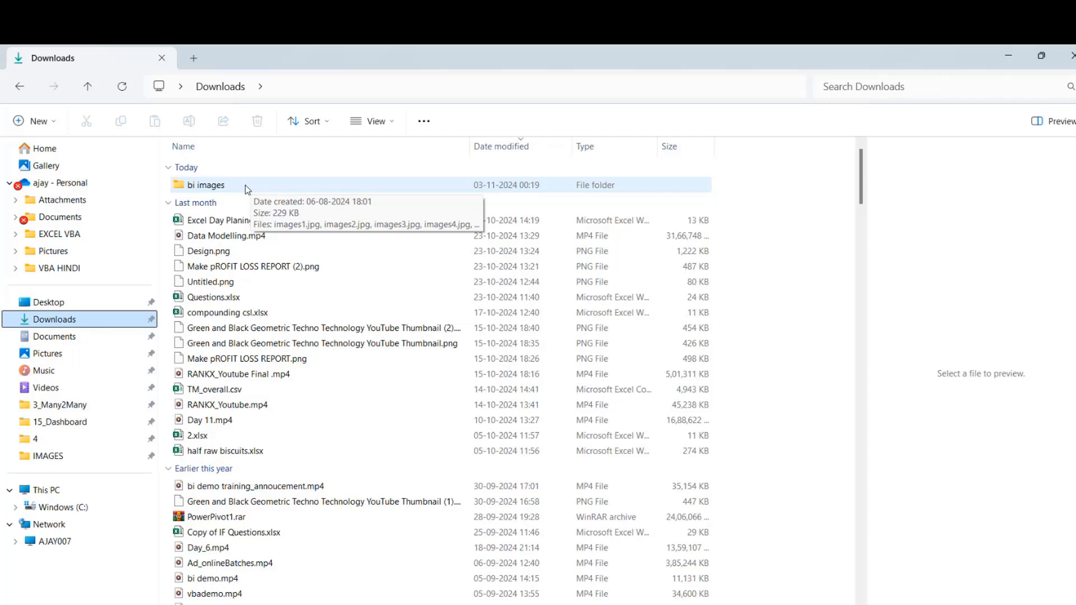
double_click(244, 185)
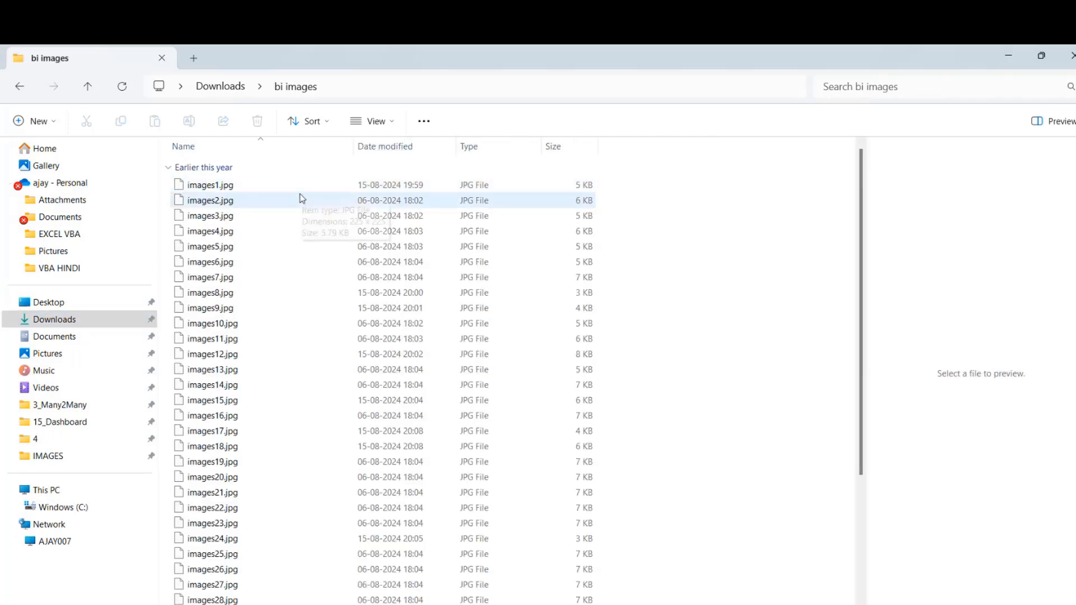
Step: Preview a range of the employee pictures in the bi images folder, from images1.jpg to images25.jpg
left_click(234, 186)
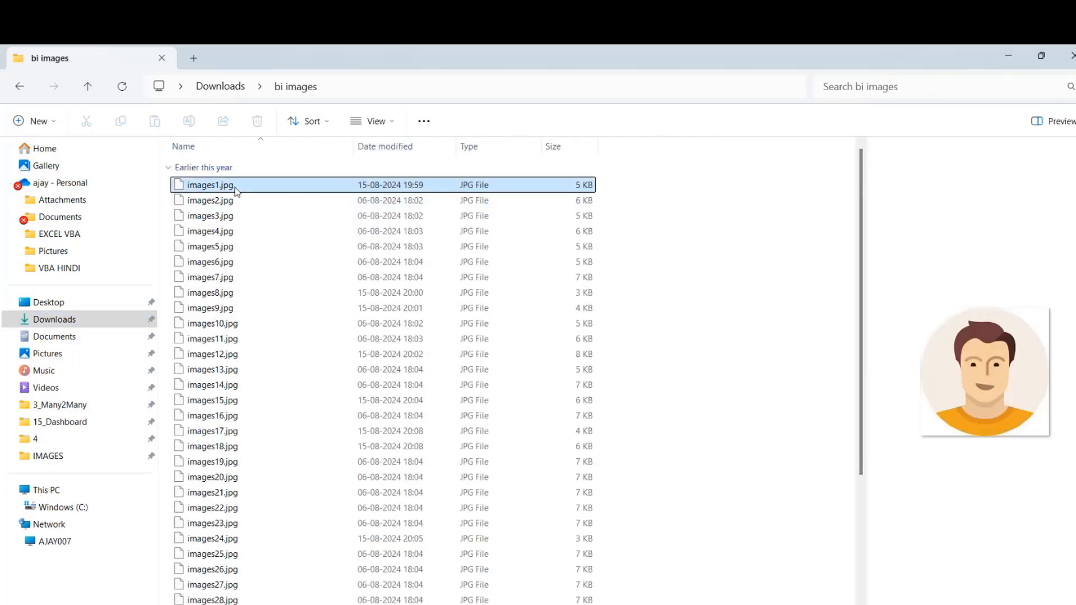
left_click(238, 216)
left_click(239, 247)
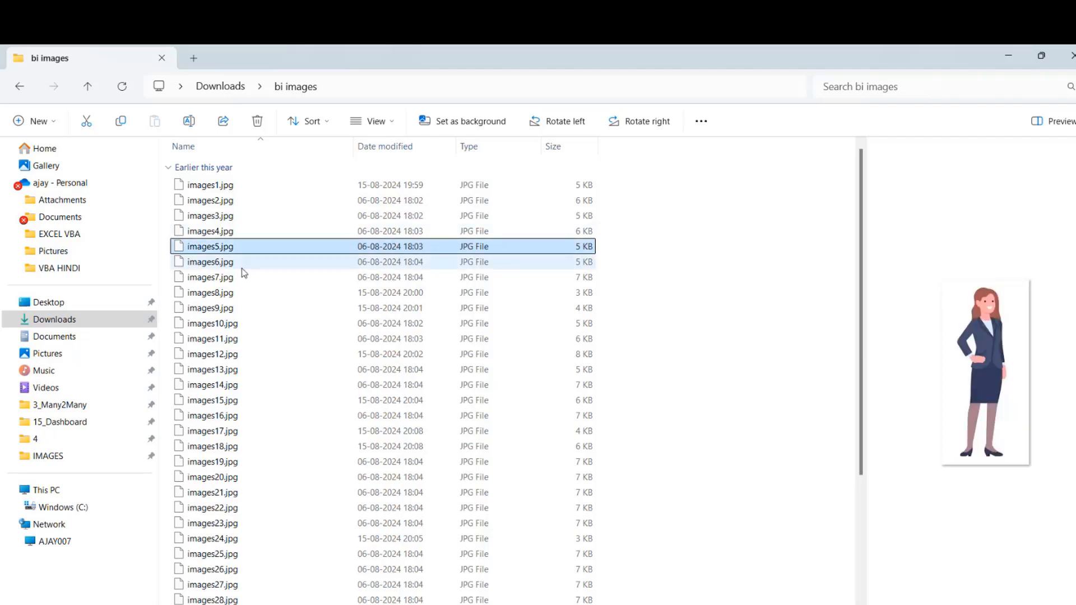
left_click(242, 267)
left_click(243, 293)
left_click(248, 311)
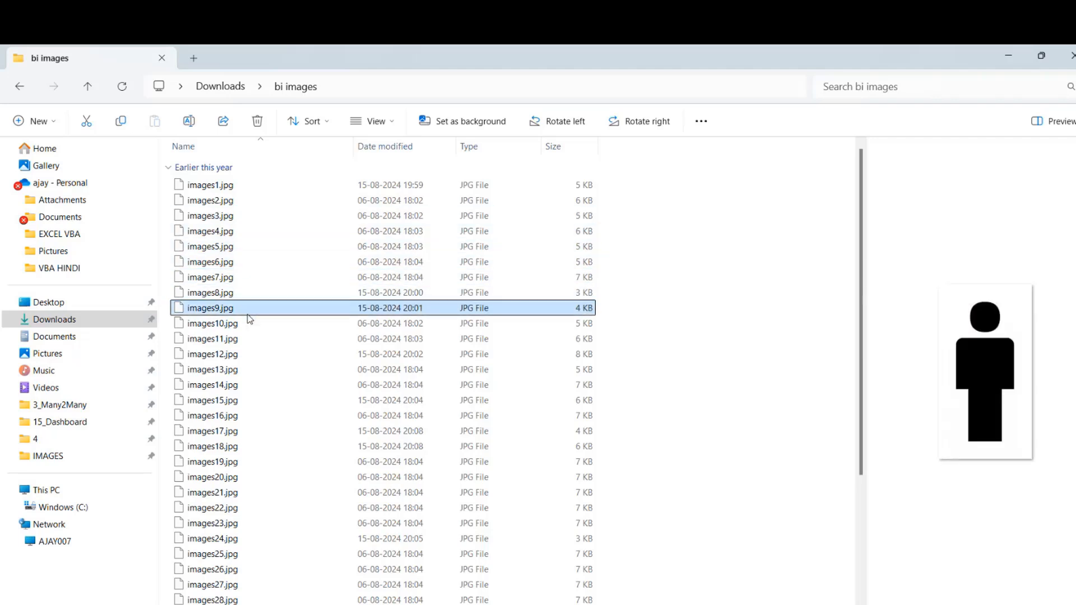
left_click(247, 340)
left_click(247, 399)
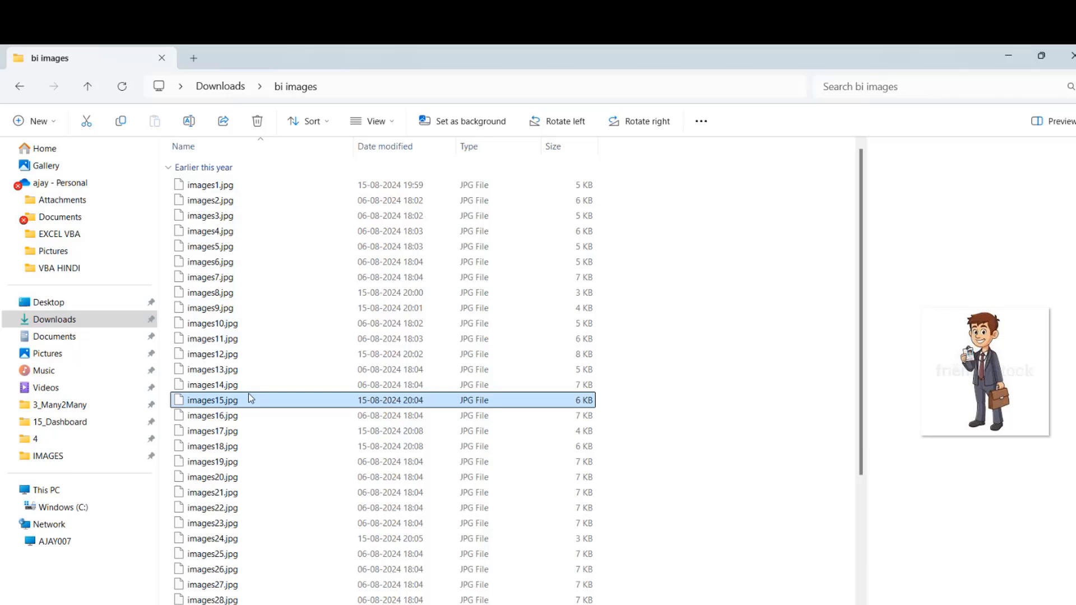
left_click(249, 447)
left_click(251, 477)
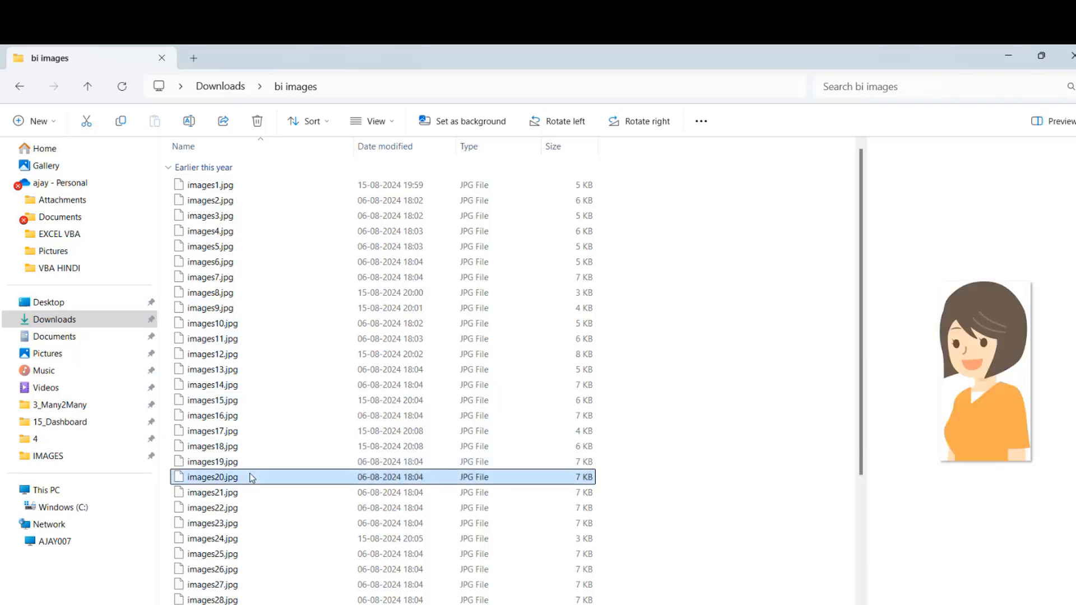
left_click(251, 508)
left_click(252, 538)
left_click(253, 553)
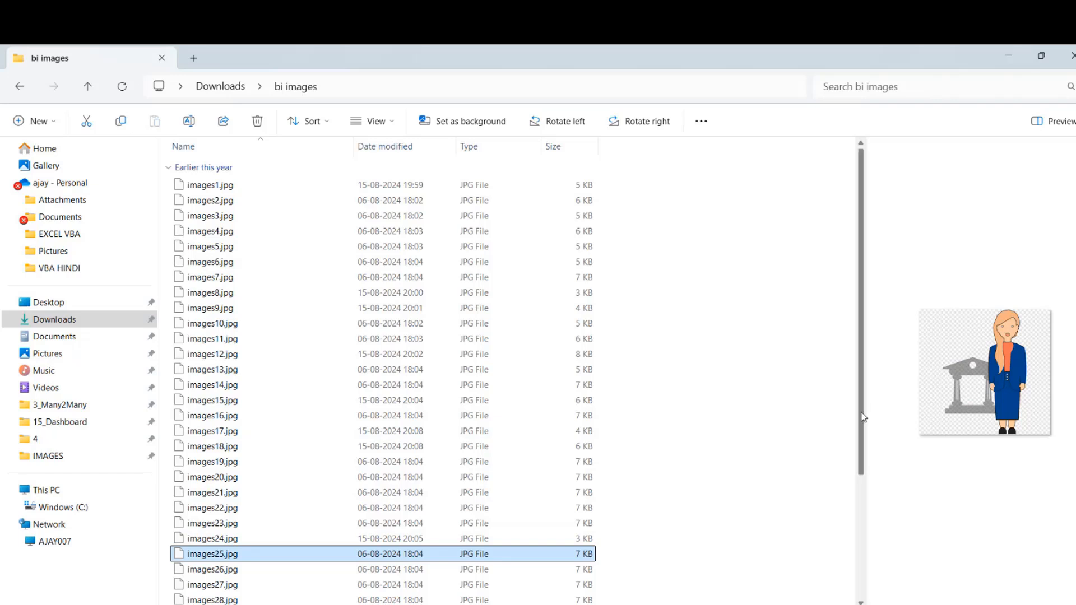
left_click_drag(863, 417, 883, 312)
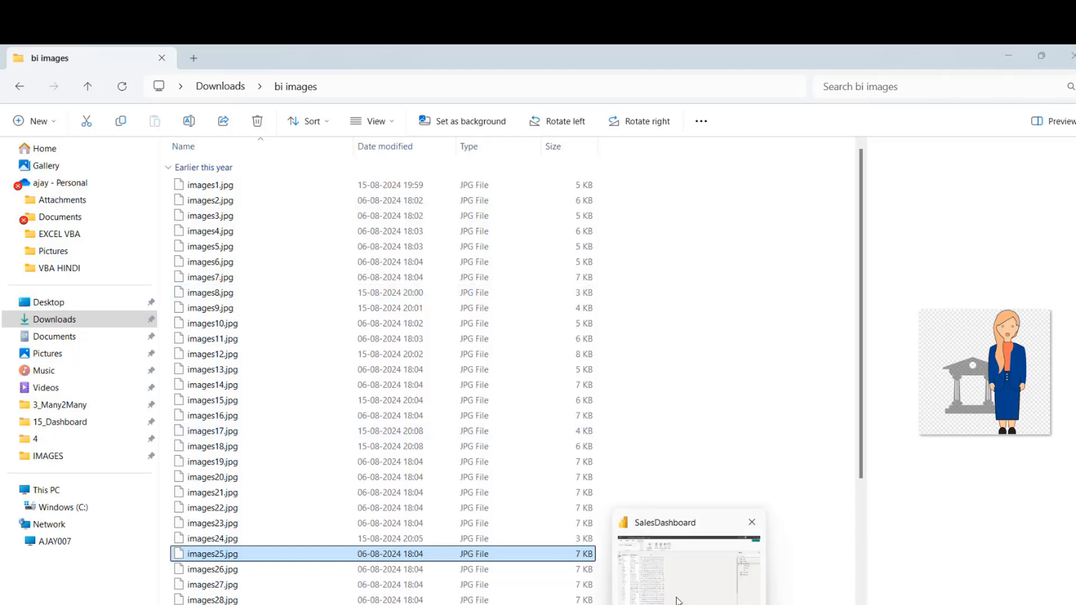
Step: Switch back to Power BI, check the image paths in EmpDatabase's Pic column and return to the report page
left_click(678, 600)
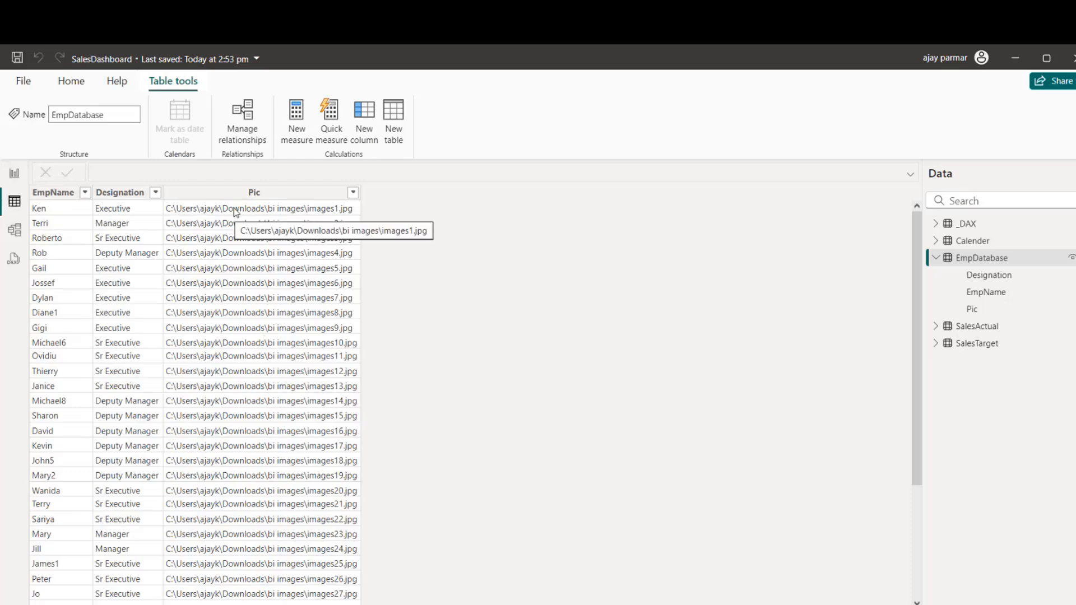
left_click(263, 193)
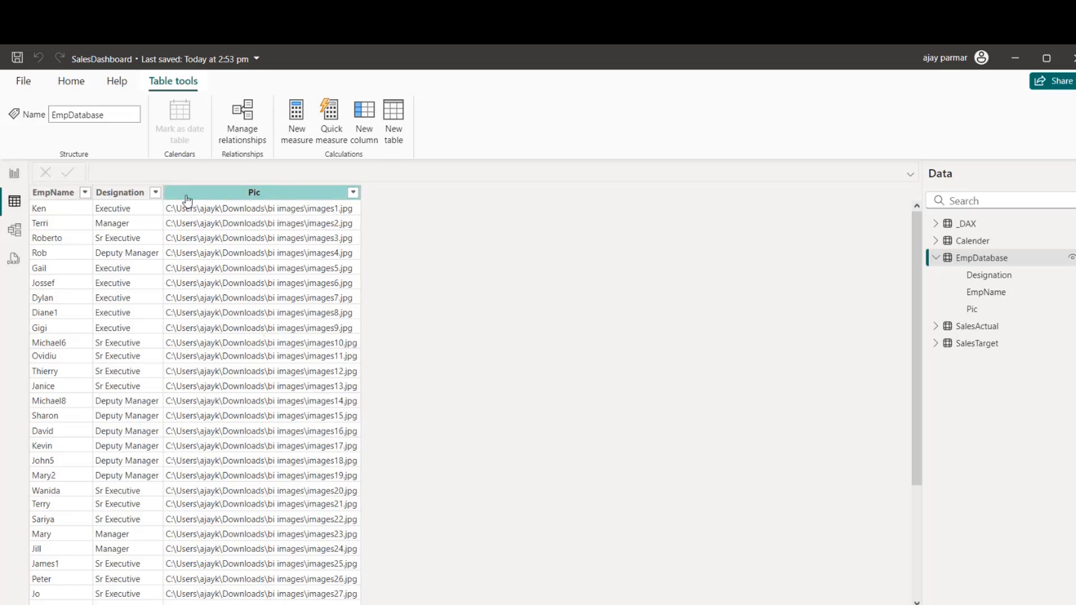
left_click(16, 177)
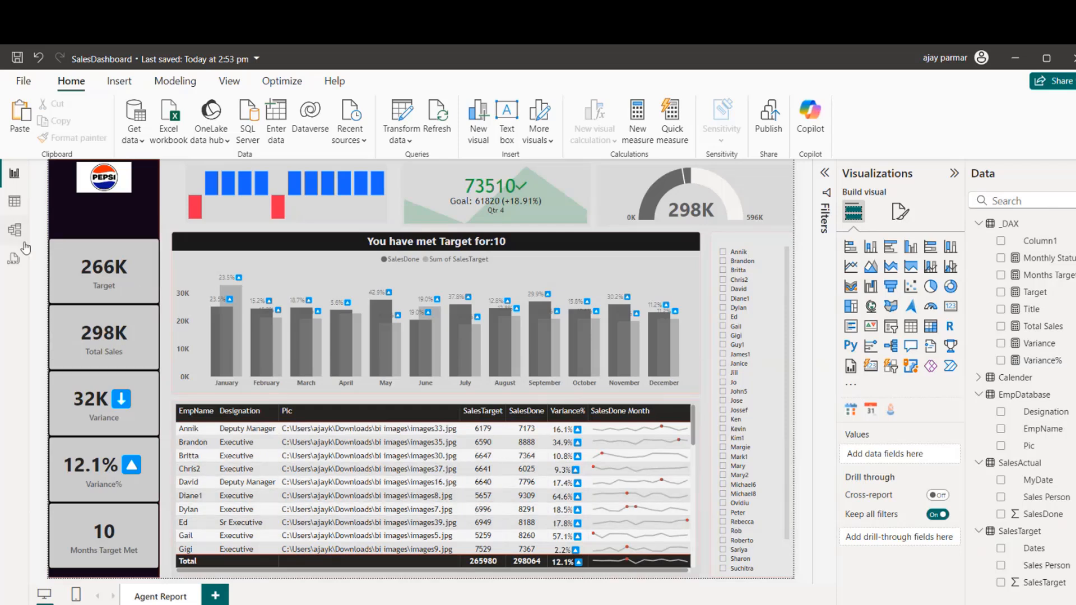
Step: Open the report's queries in the Power Query Editor with its window maximized
left_click(409, 143)
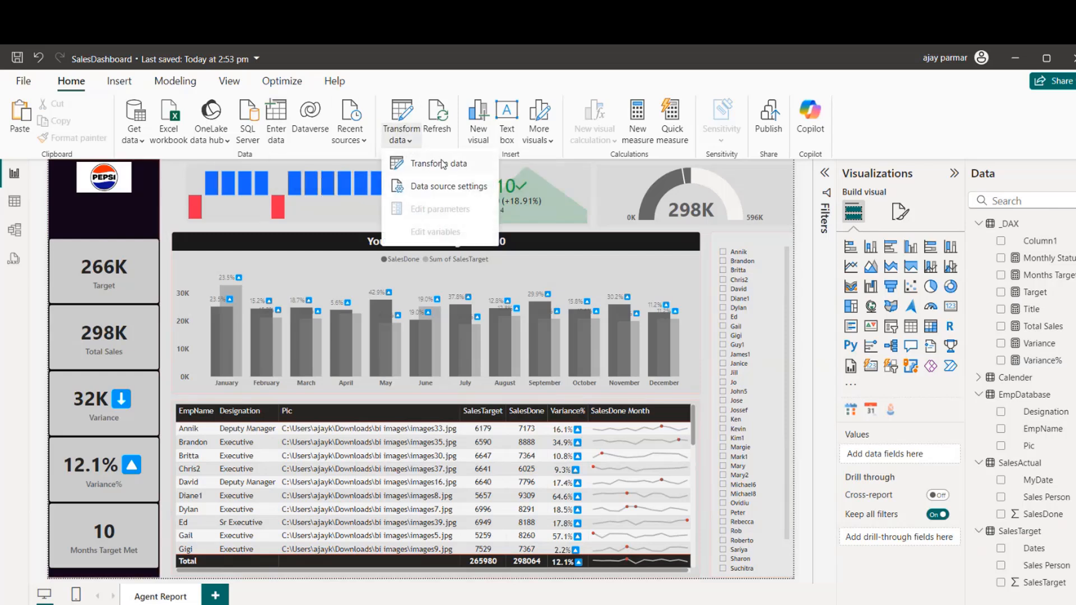
left_click(455, 166)
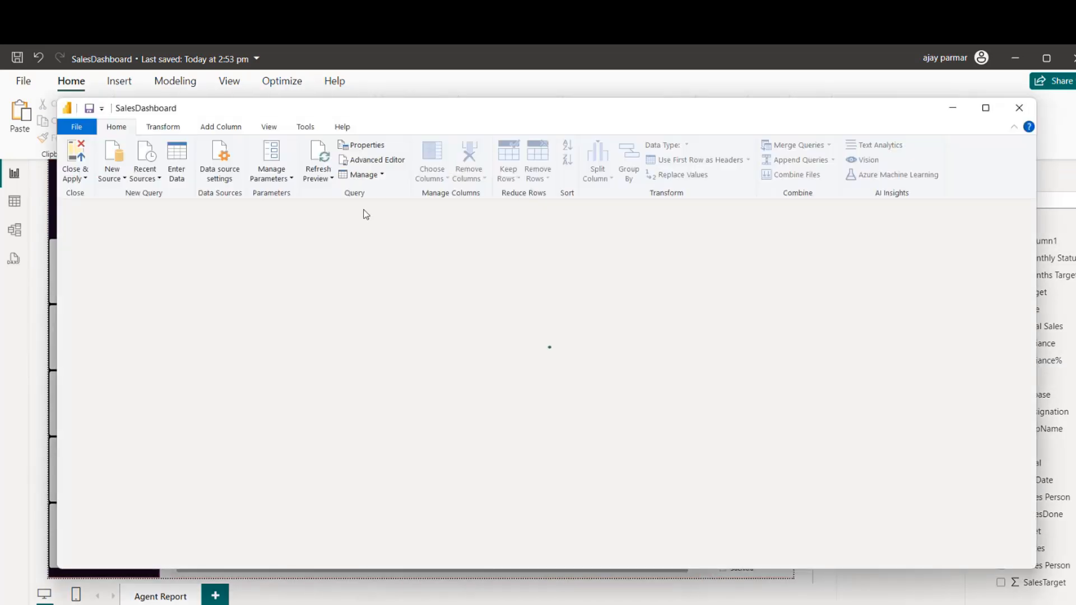
left_click(986, 108)
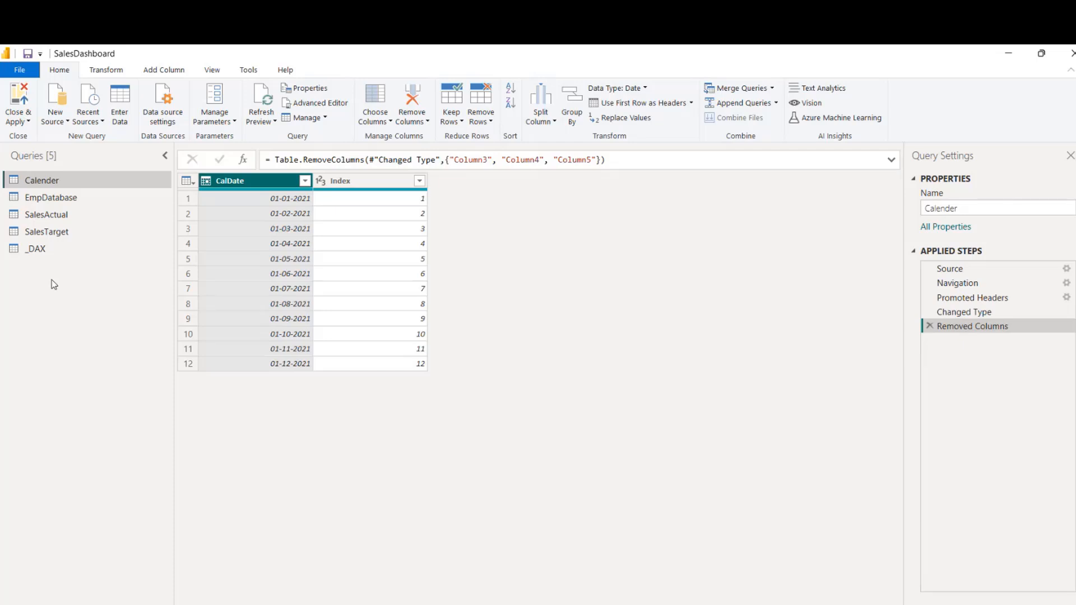
left_click(163, 71)
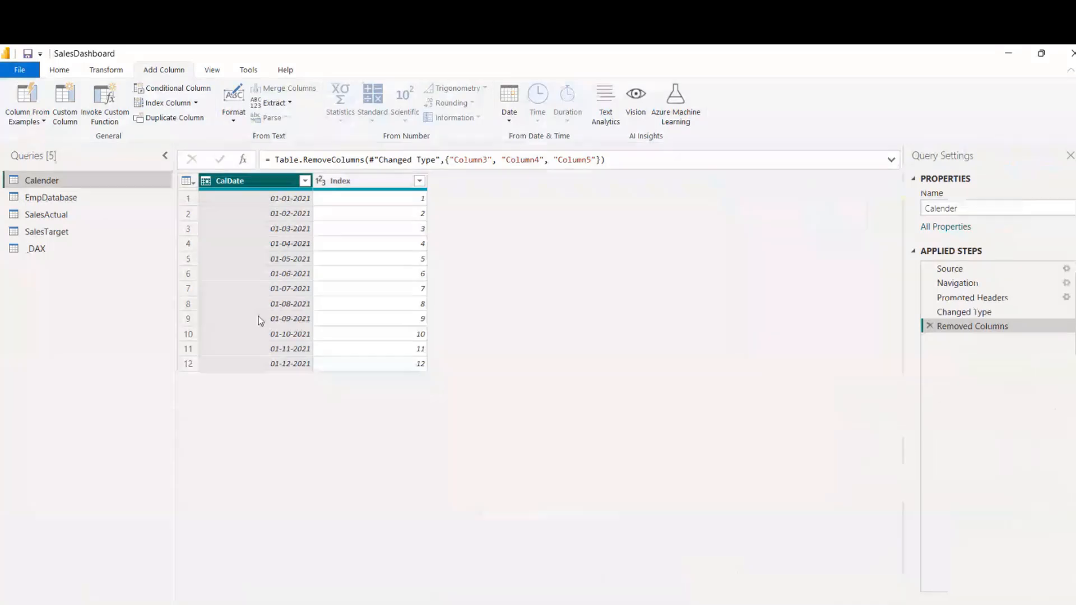
right_click(80, 286)
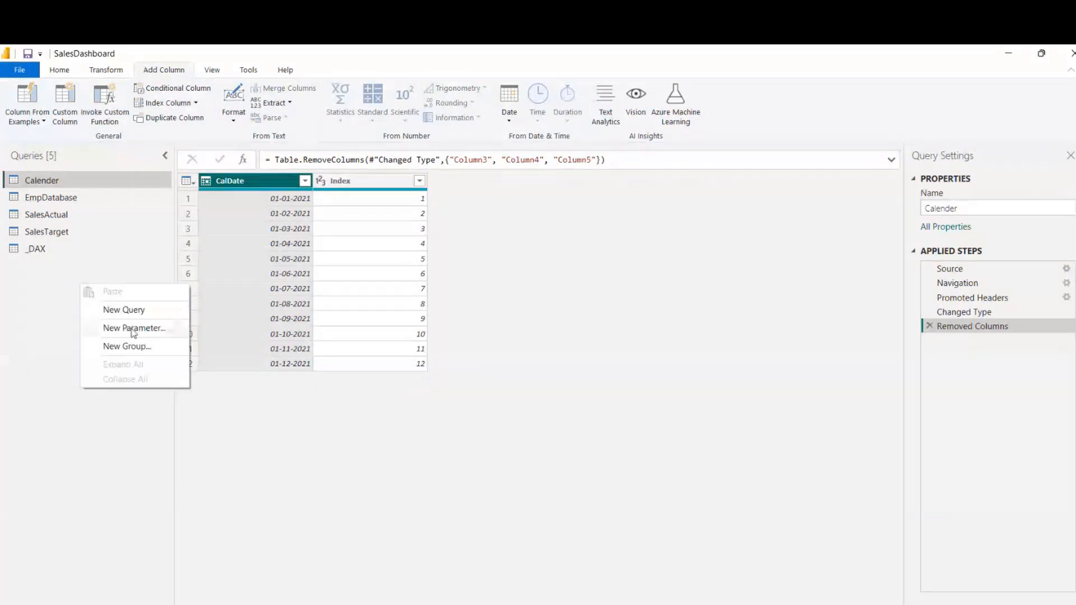
mouse_move(135, 314)
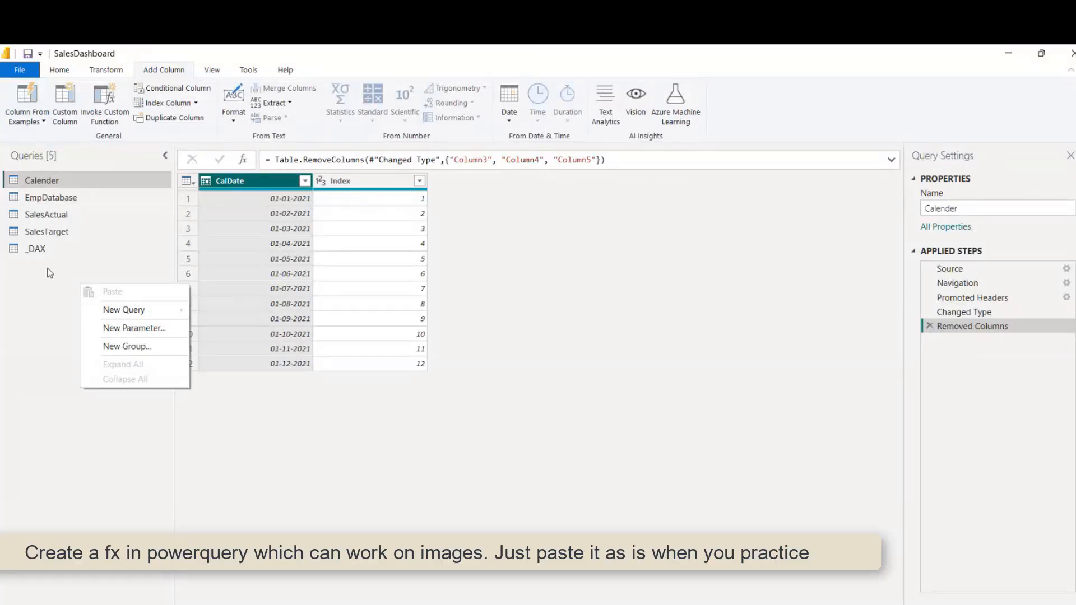
left_click(44, 290)
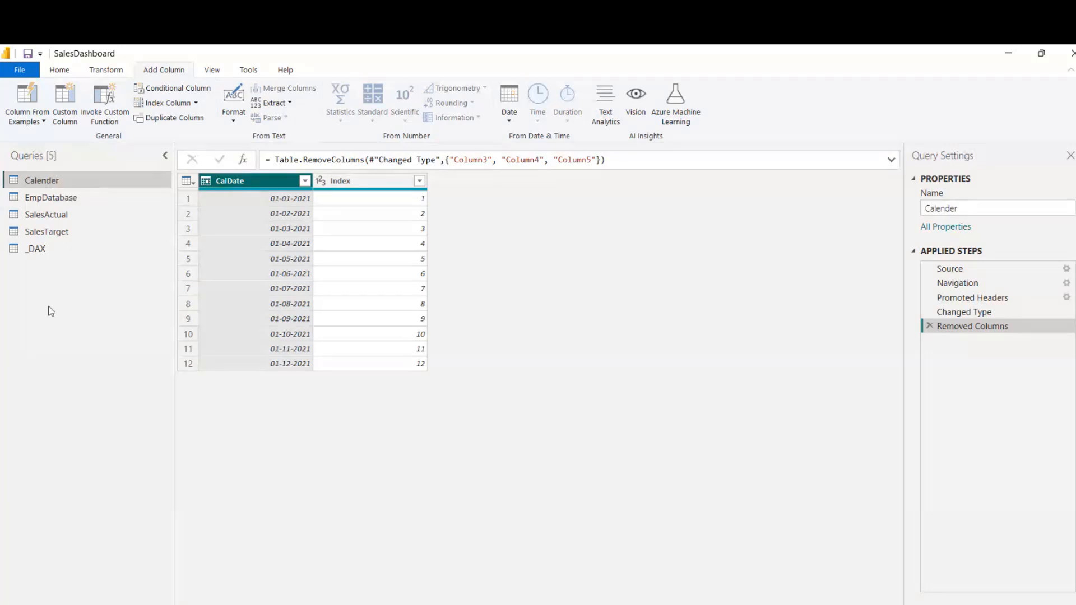
Step: Create a new blank query and open its code in the Advanced Editor
right_click(32, 306)
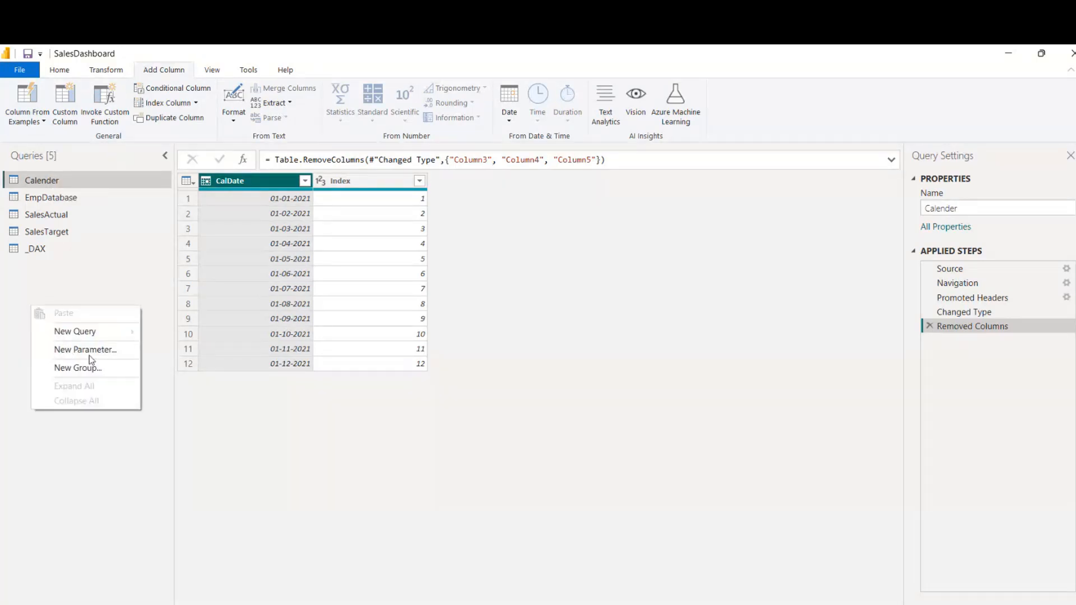
mouse_move(117, 331)
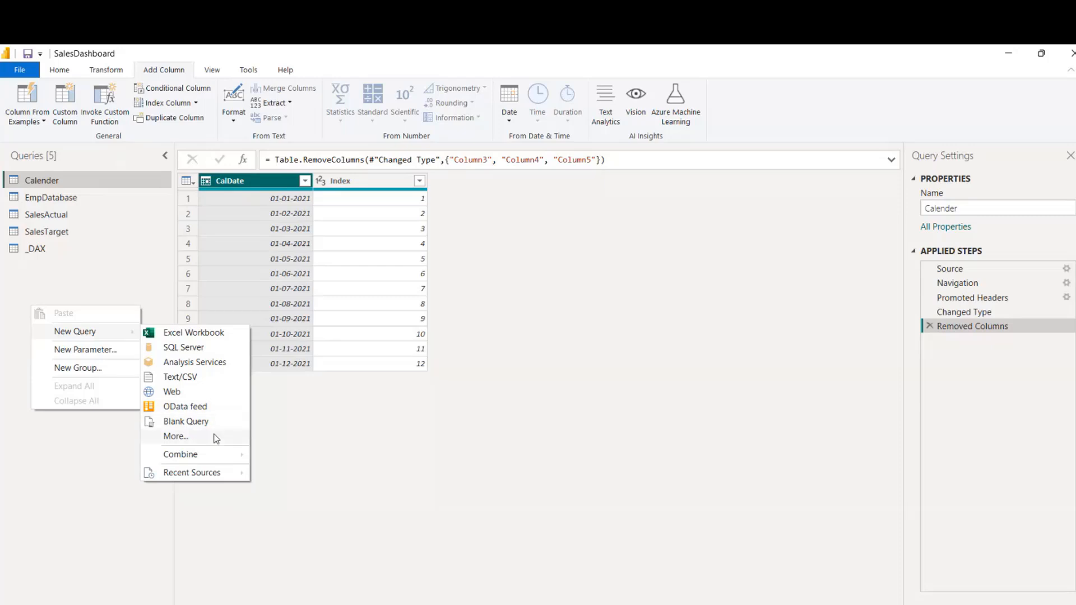
left_click(200, 424)
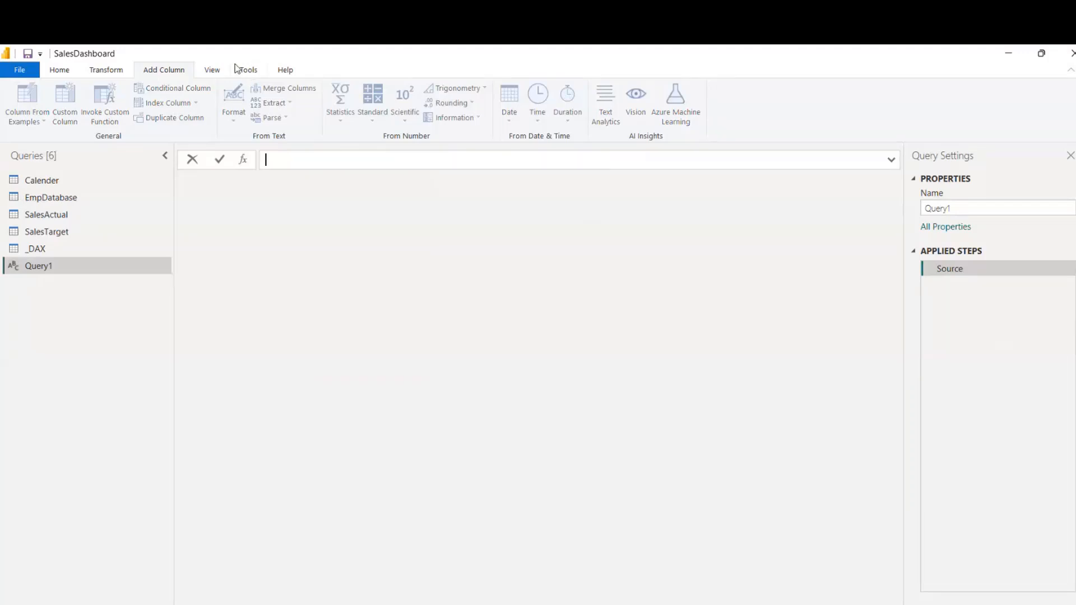
left_click(212, 71)
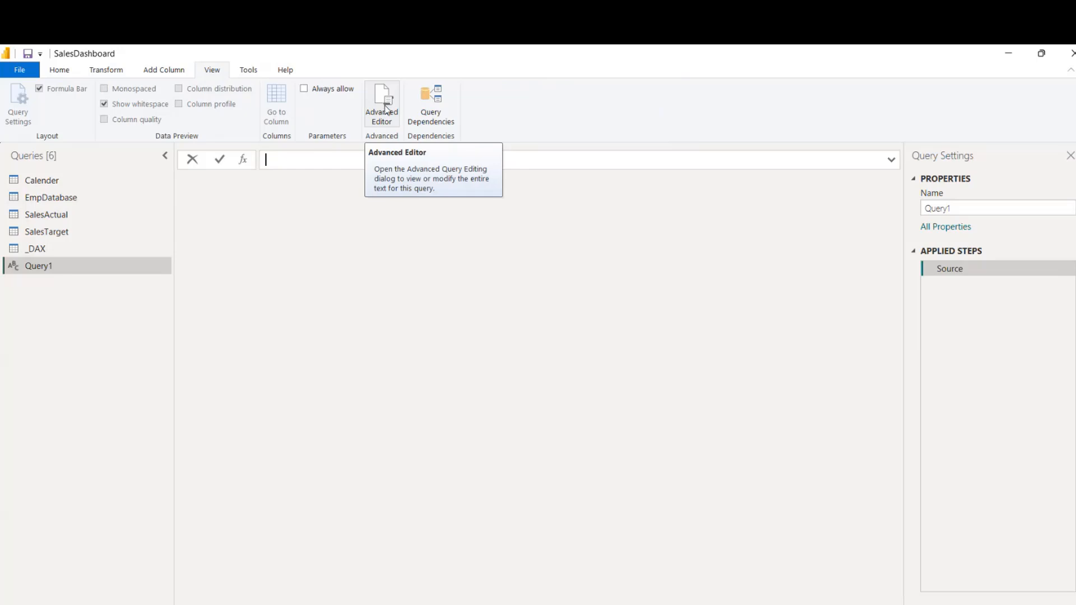
left_click(384, 102)
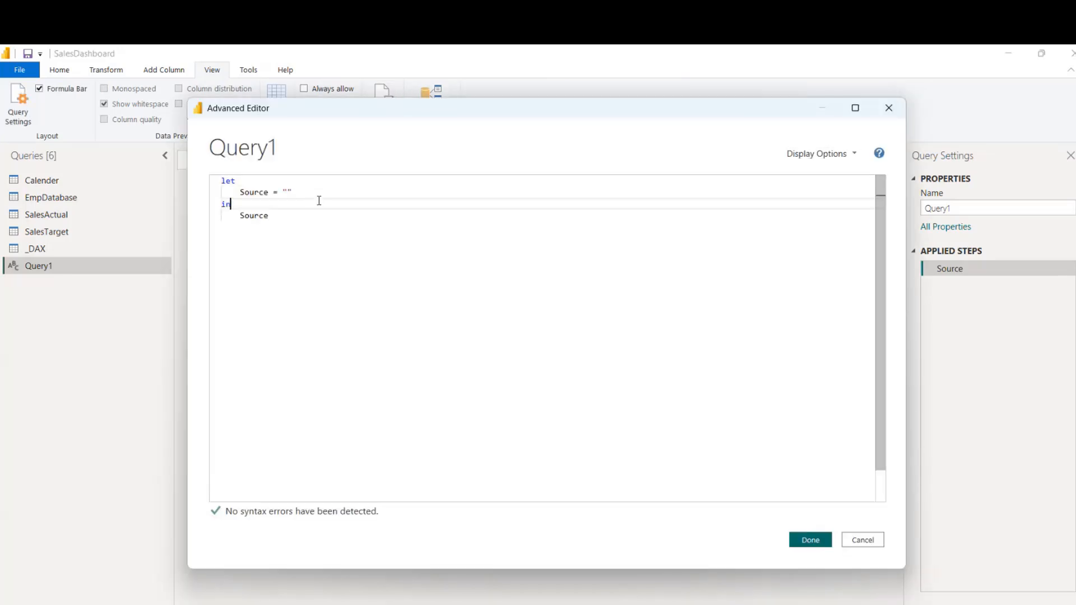
Step: Replace the query code with a BinaryToPbiImage function taking BinaryContent as binary and returning "data:image/png;base64, " & Binary.ToText(BinaryContent,BinaryEncoding.Base64) as text via step Base64
key("ctrl+a")
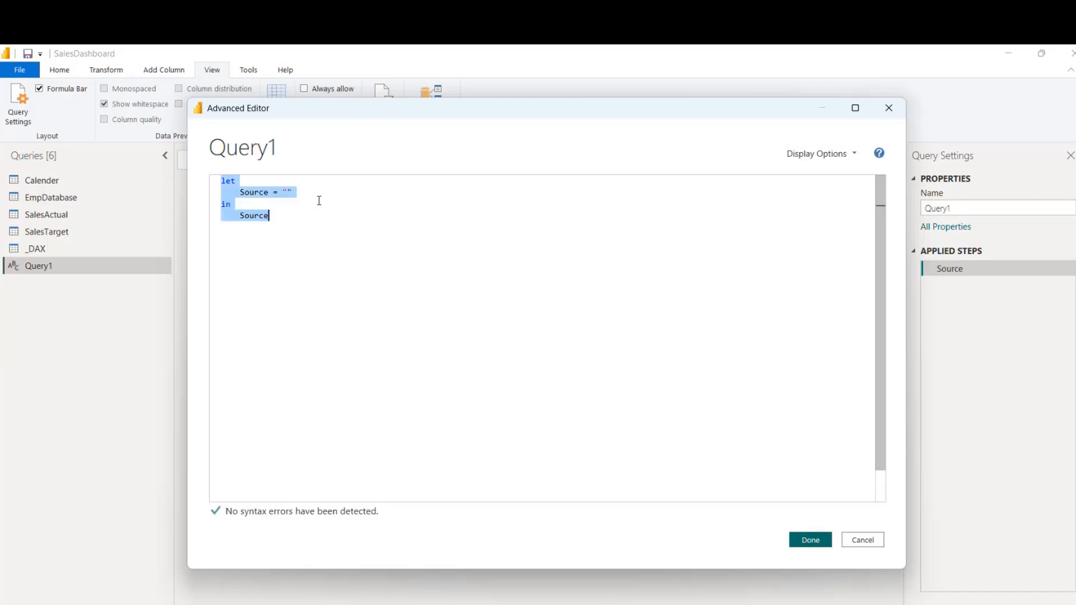
type("let     BinaryToPbiImage = (BinaryContent as binary) as text => let     Base64 = \"data:image/png;base64, \" & Binary.ToText(BinaryContent,BinaryEncoding.Base64) in     Base64 in     BinaryToPbiImage")
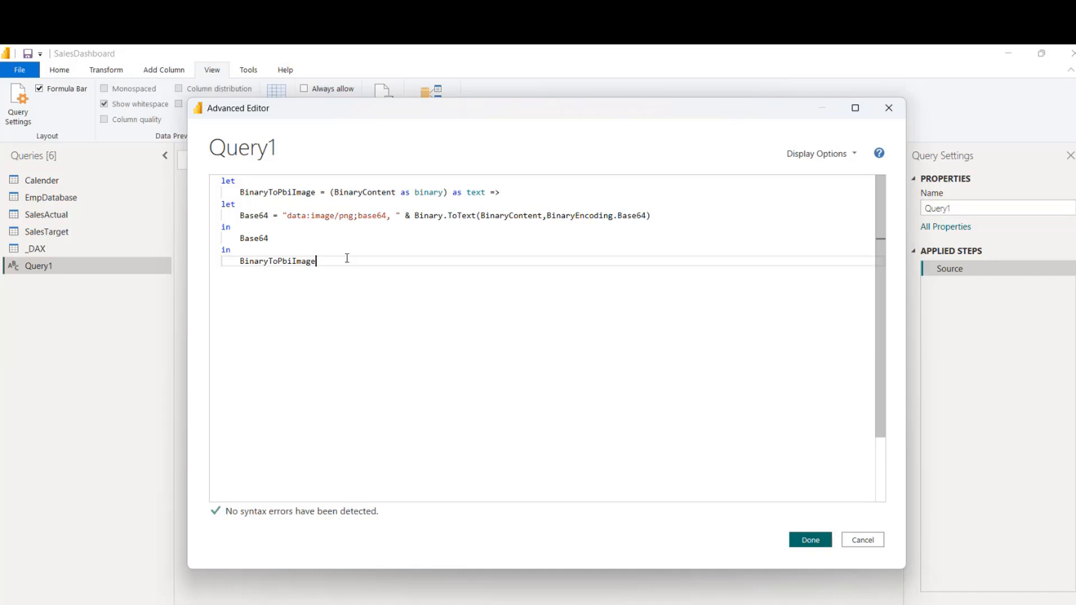
double_click(350, 193)
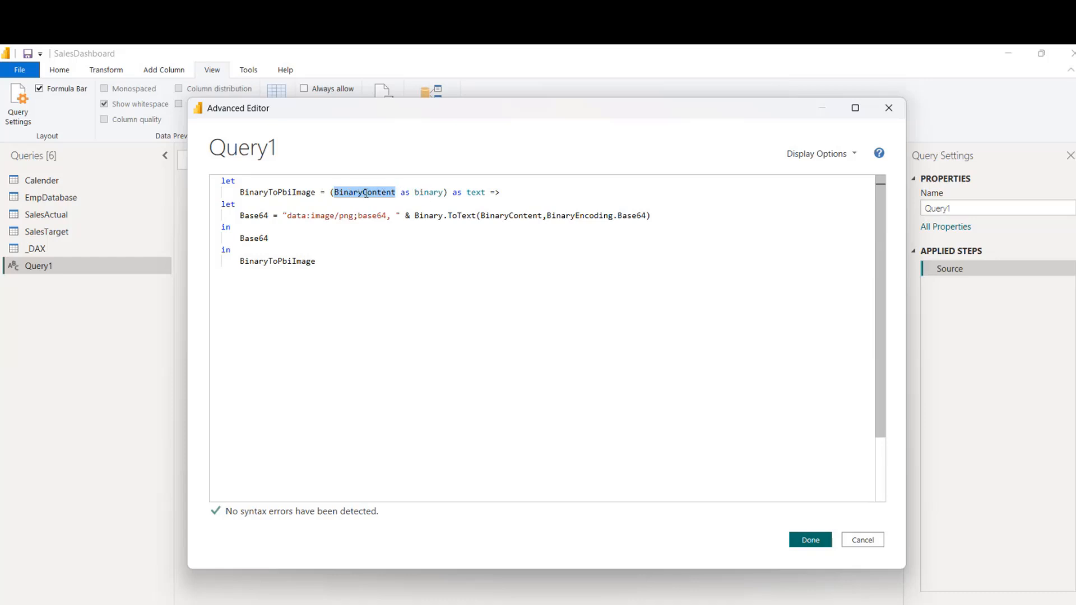
left_click(331, 193)
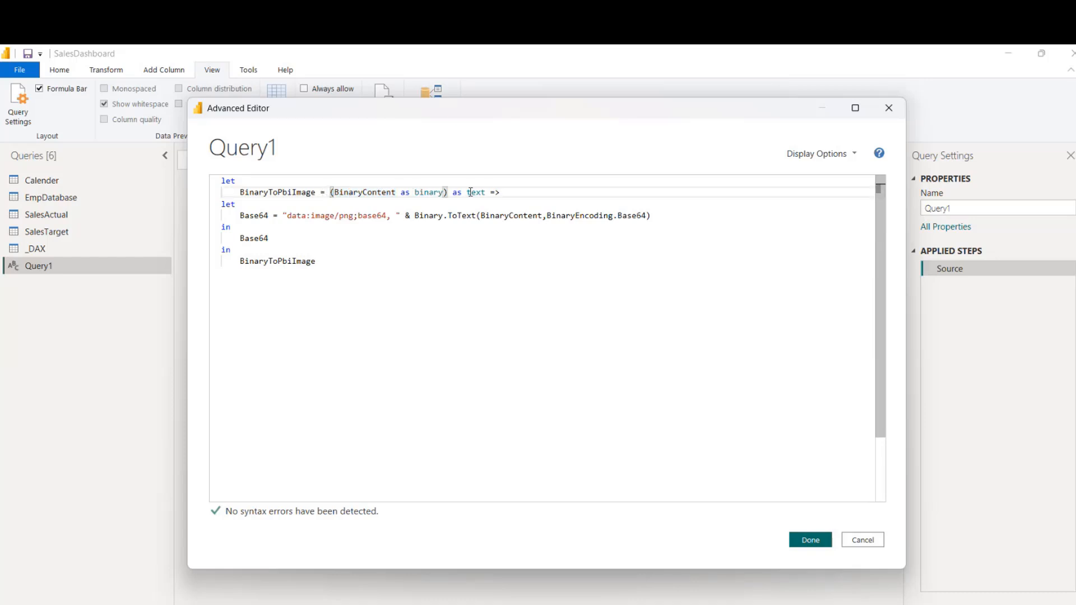
left_click(504, 192)
left_click(490, 193)
double_click(498, 193)
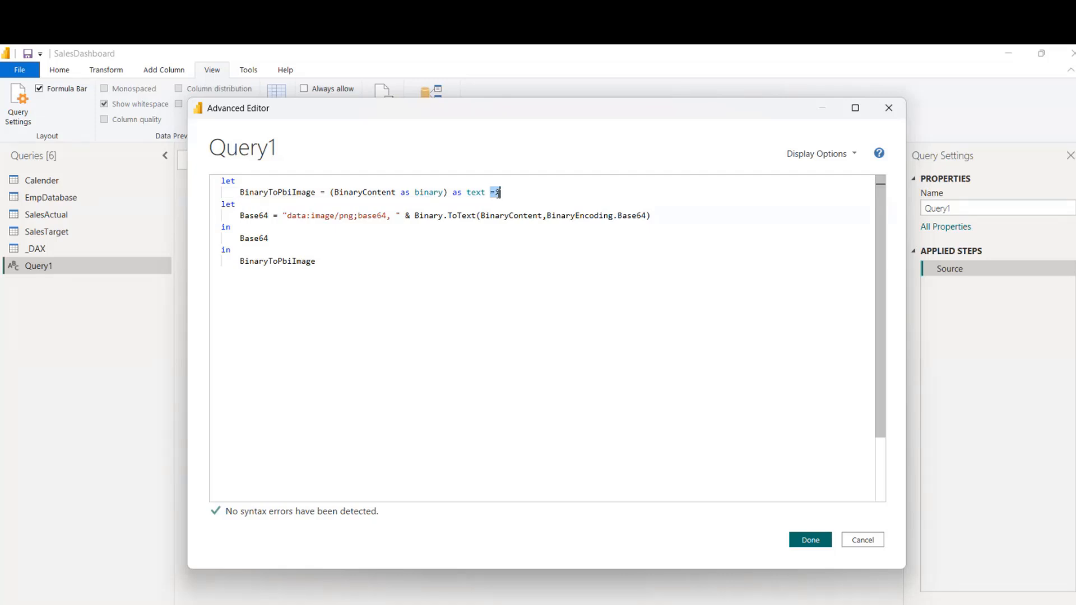
left_click(498, 193)
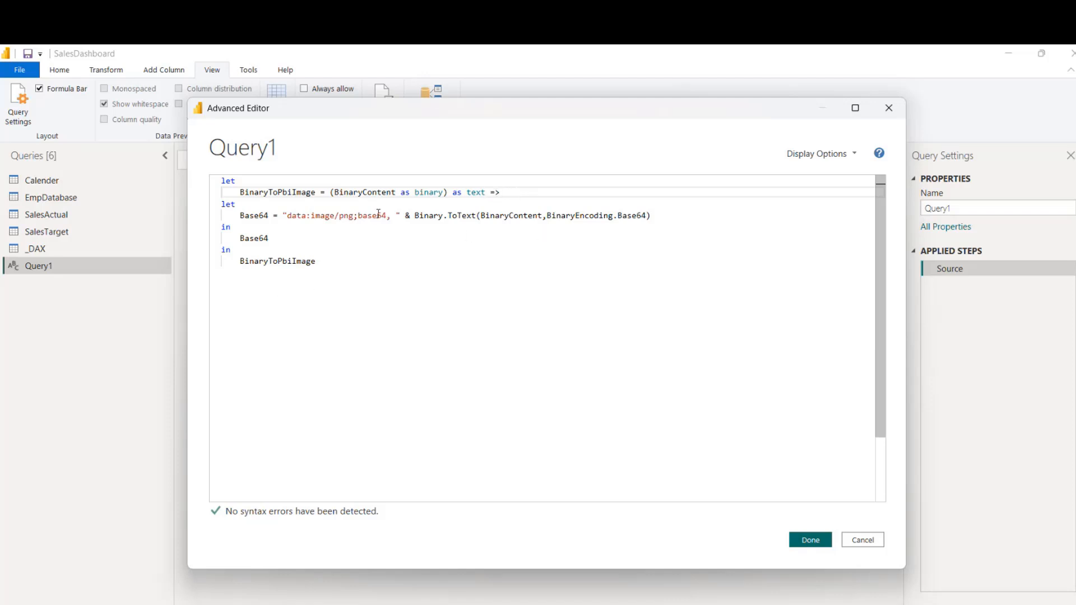
left_click(585, 215)
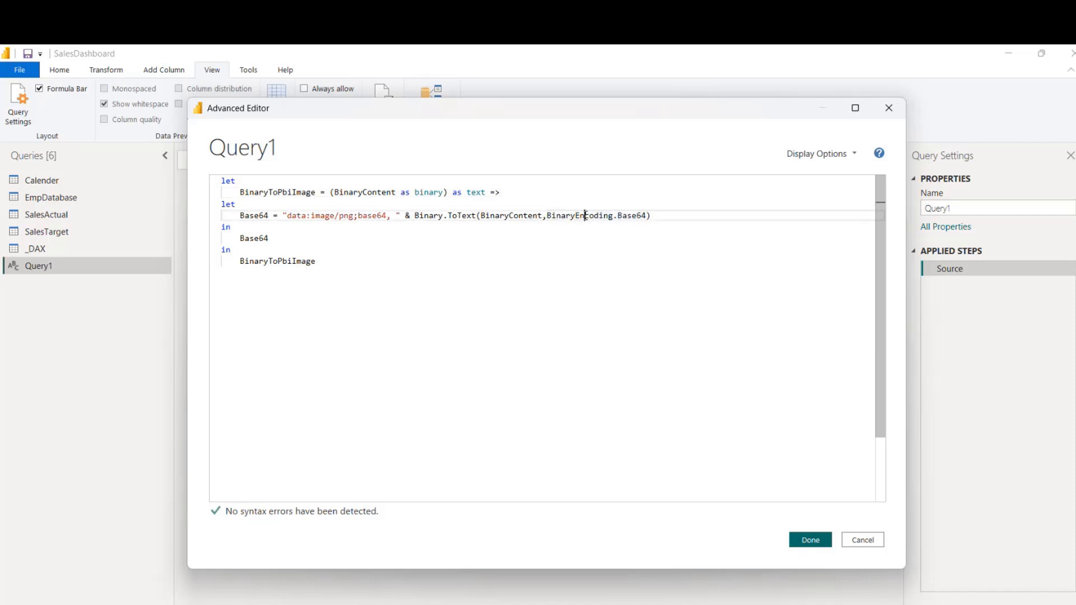
double_click(511, 215)
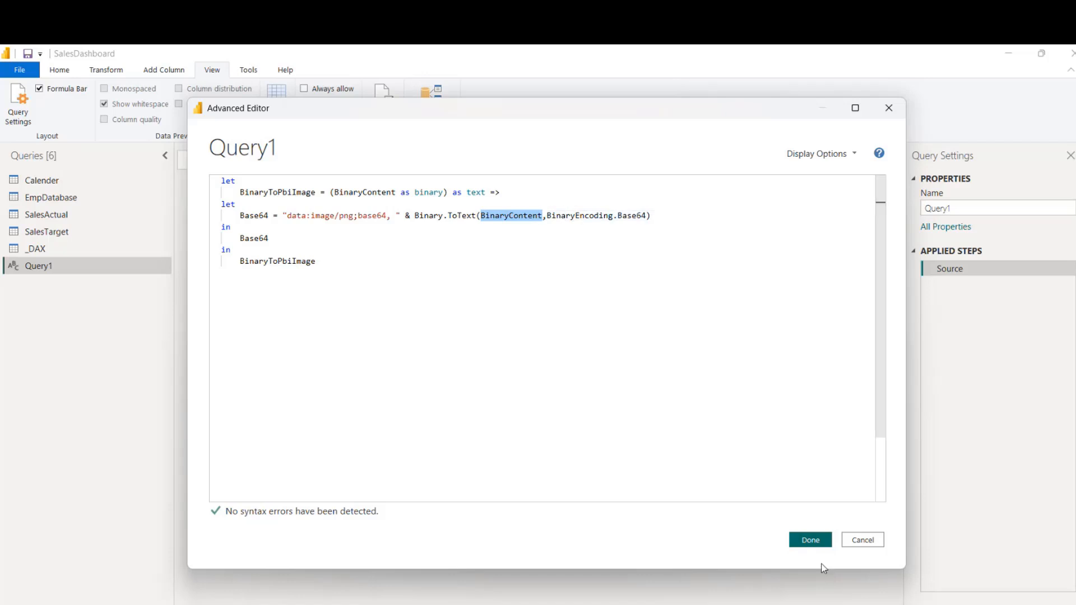
left_click(809, 541)
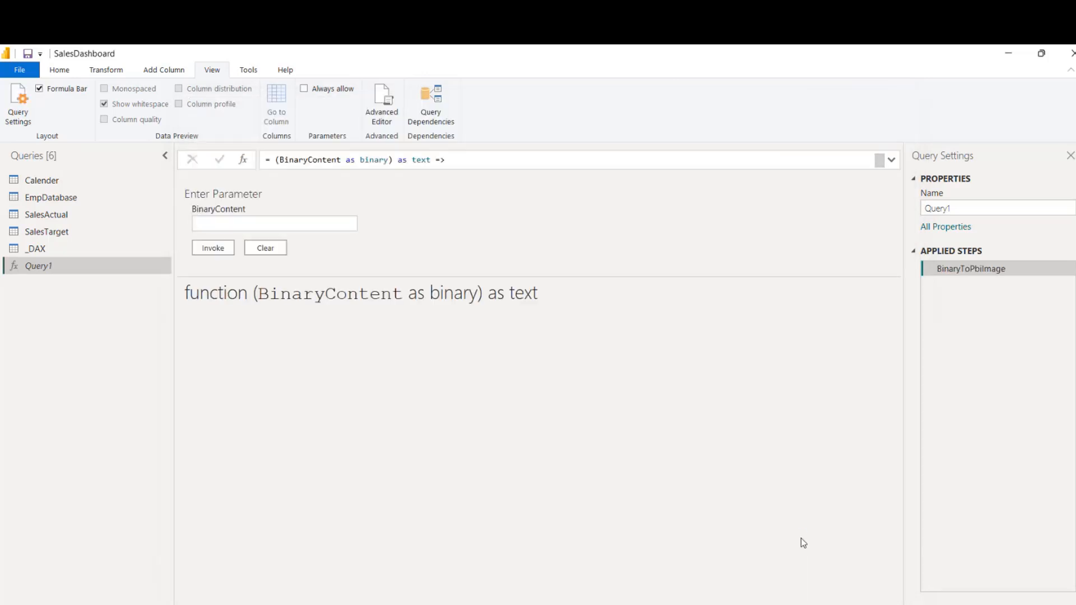
left_click(235, 223)
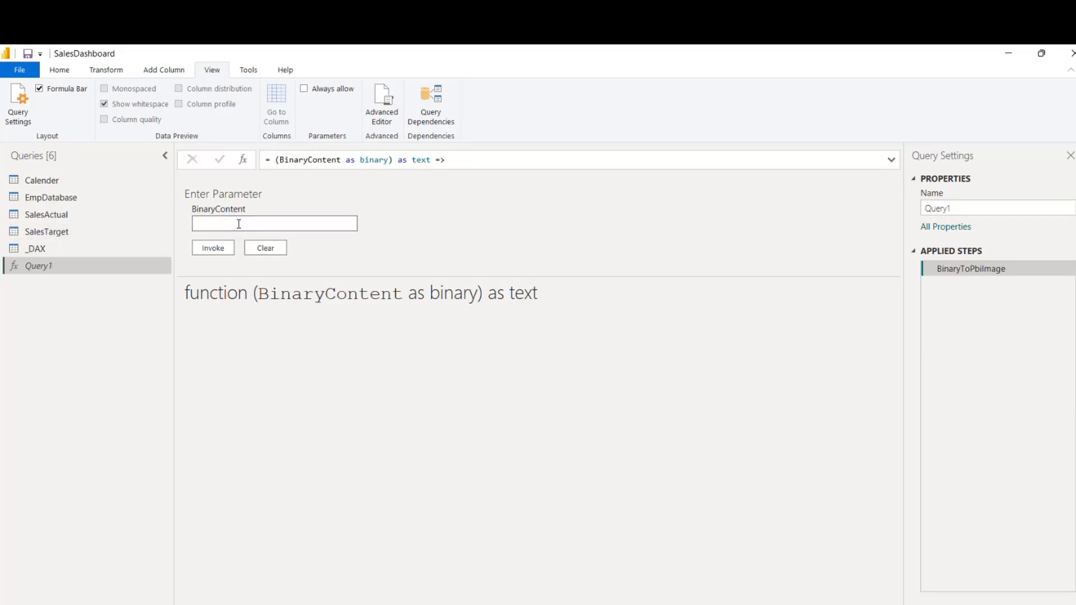
type("khkh")
key("BackSpace")
key("BackSpace")
key("BackSpace")
Step: Rename the new function query as imageFx
double_click(938, 208)
type("imageFx")
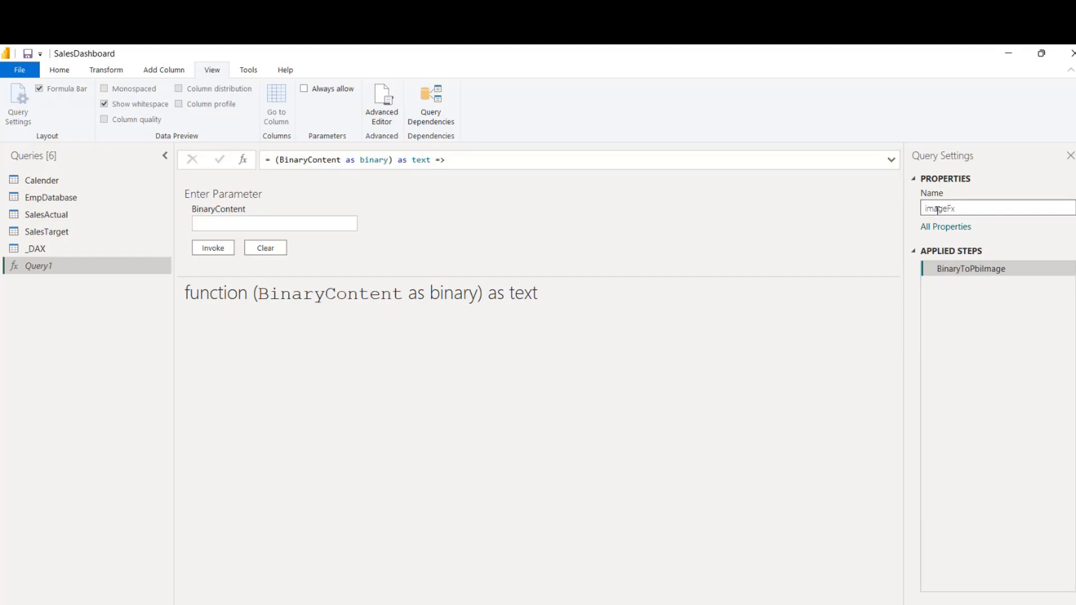
key("Return")
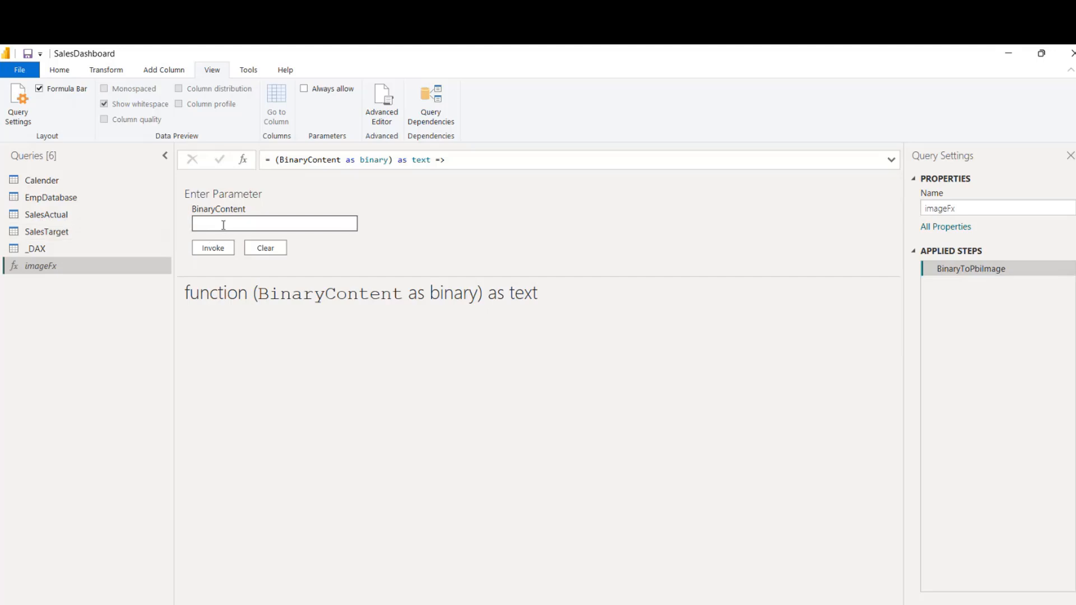
Step: Check the image paths in the EmpDatabase query's Pic column and return to the imageFx function
left_click(250, 223)
left_click(70, 75)
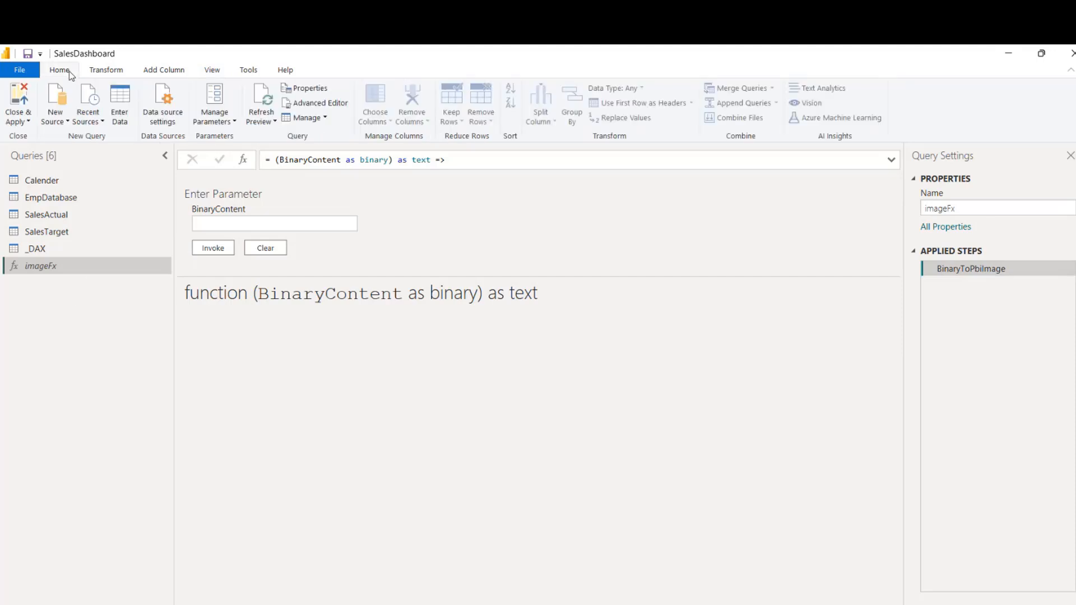
left_click(82, 199)
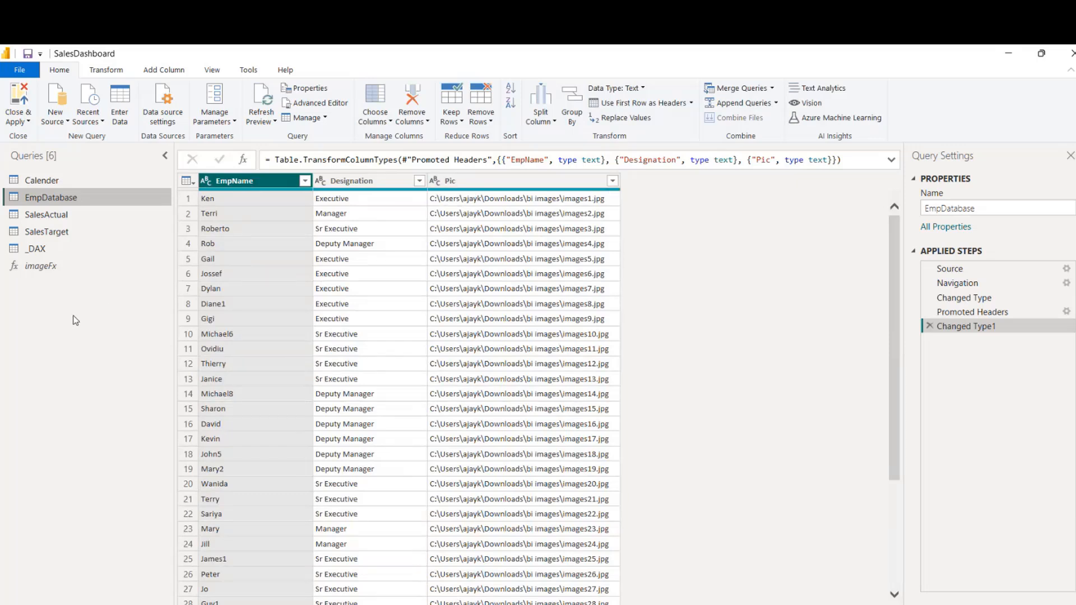
left_click(41, 268)
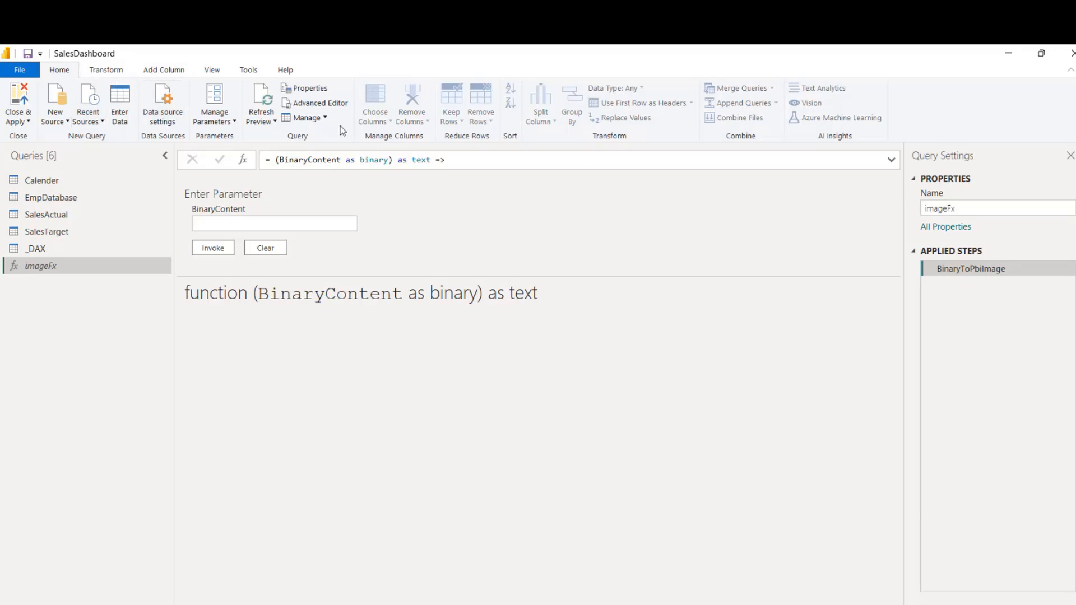
Step: Start a new data source connection using the Folder connector from the File category
left_click(63, 120)
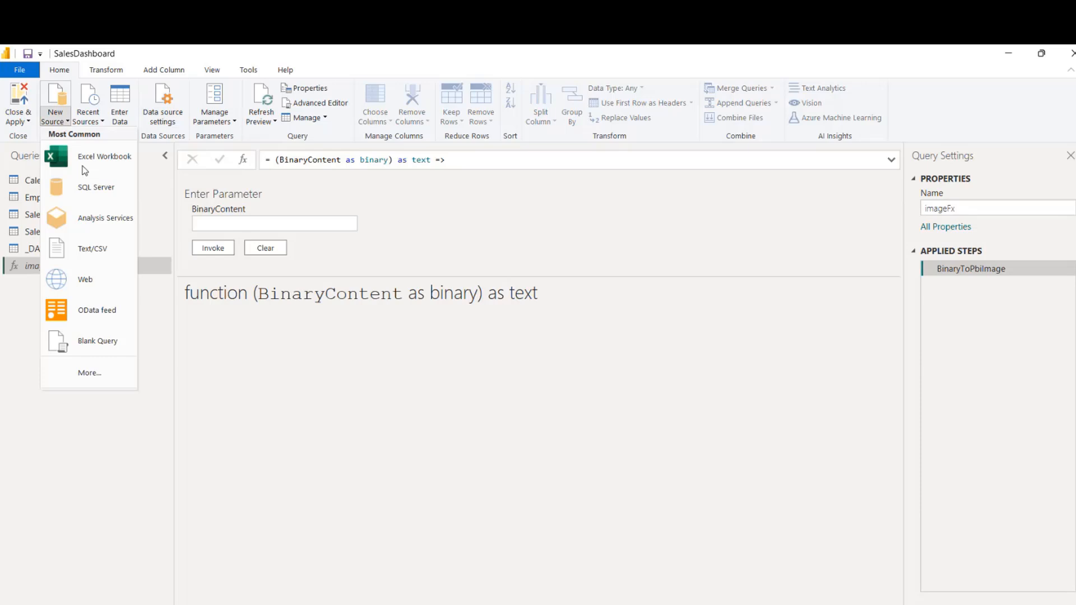
left_click(100, 373)
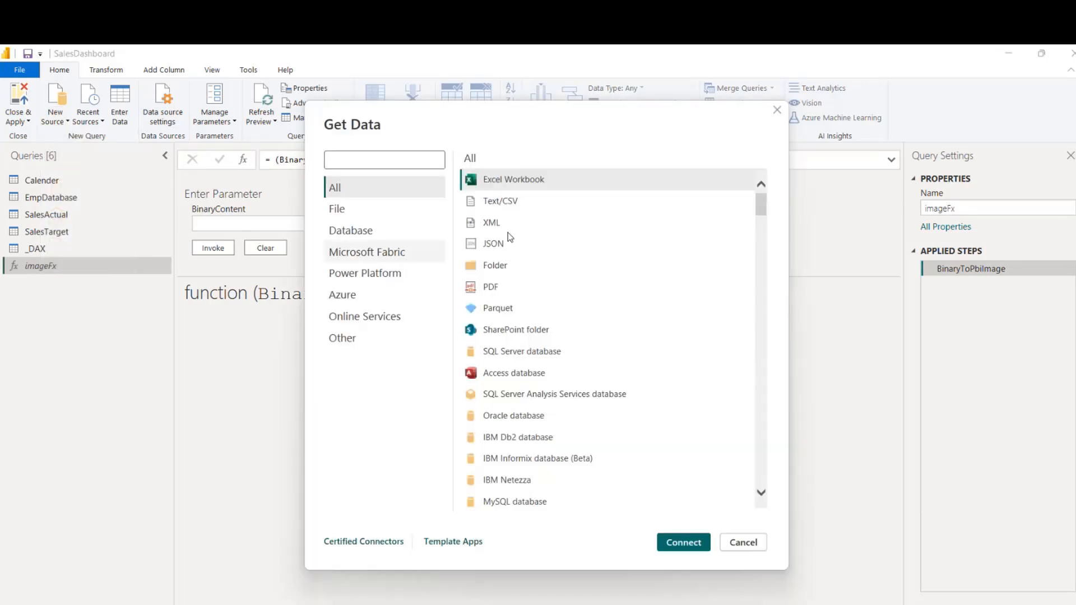
left_click(354, 208)
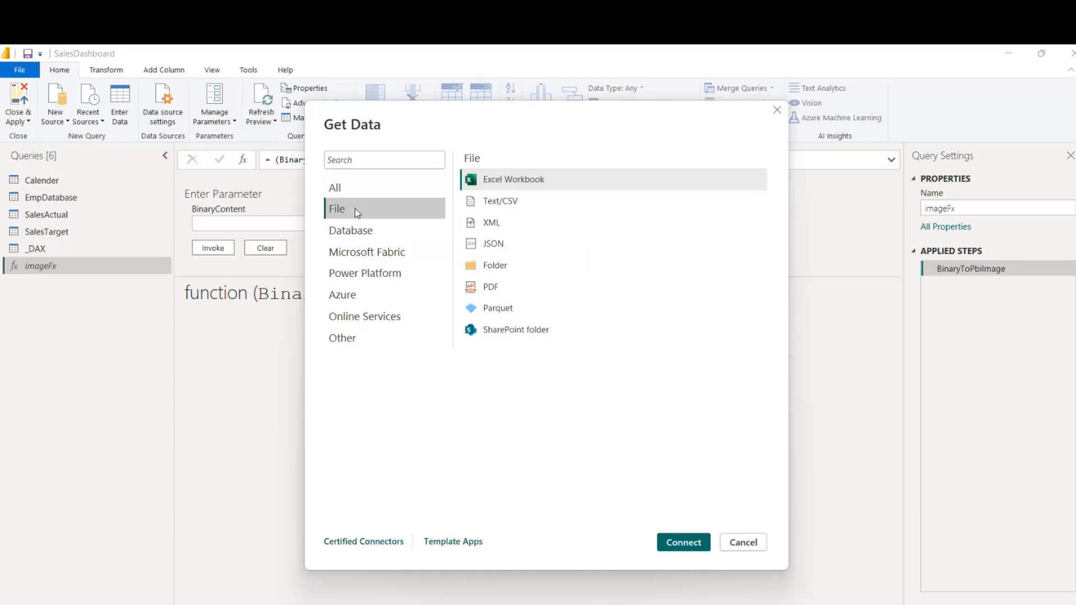
left_click(504, 265)
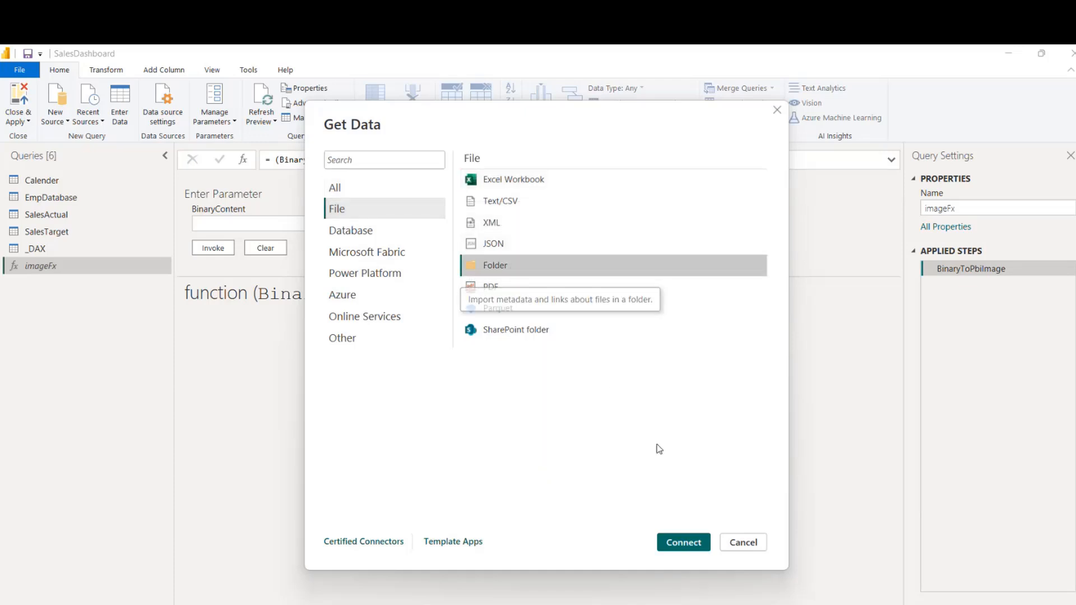
left_click(685, 543)
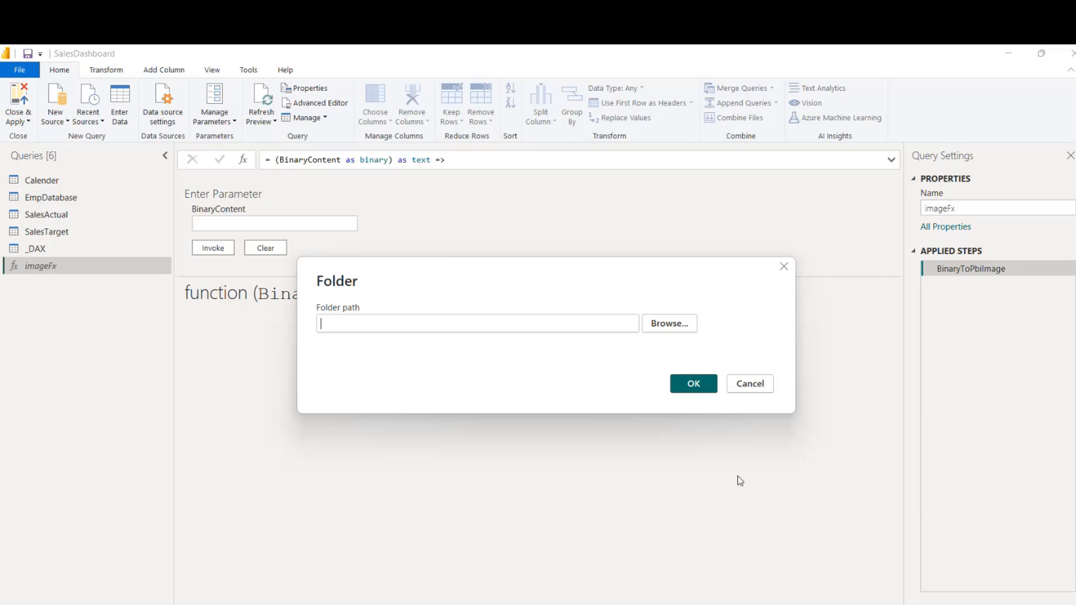
Step: Choose the bi images folder in Downloads as the folder path and load its file list for transformation without combining the files
left_click(670, 333)
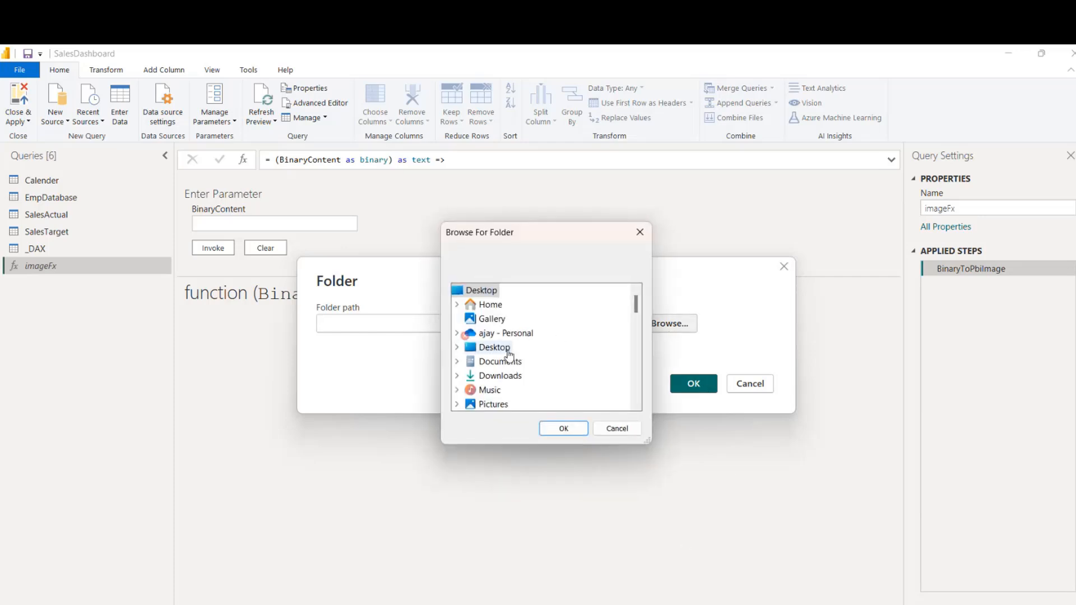
double_click(497, 377)
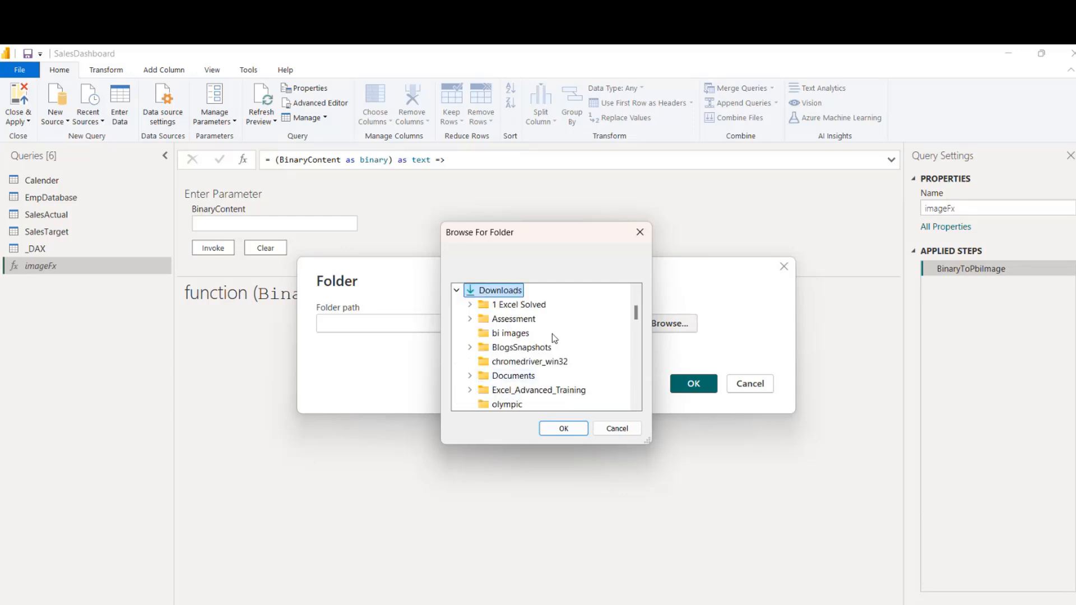
left_click(526, 337)
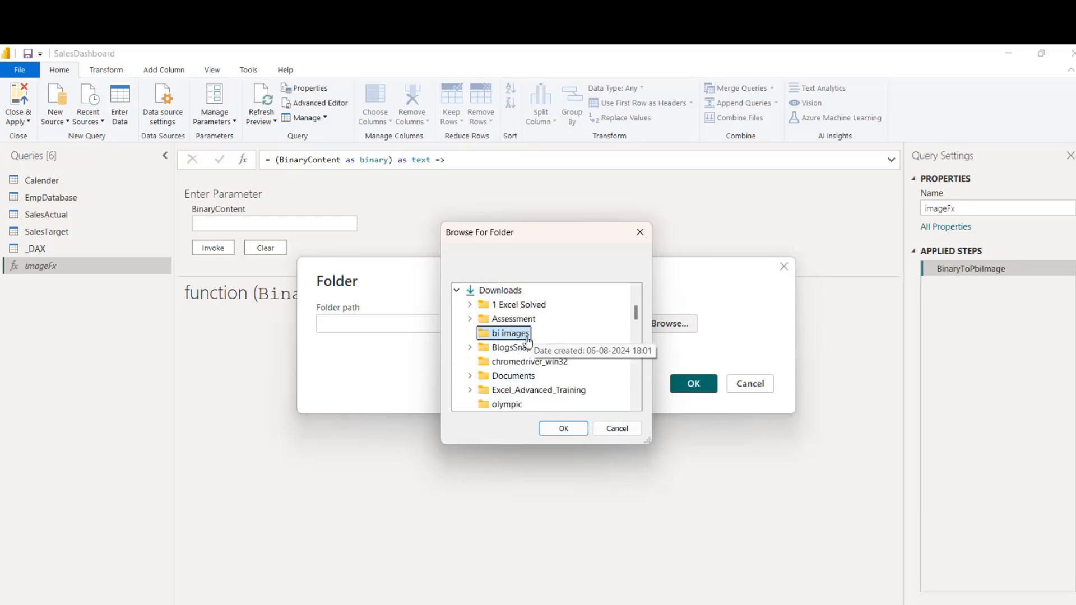
left_click(562, 429)
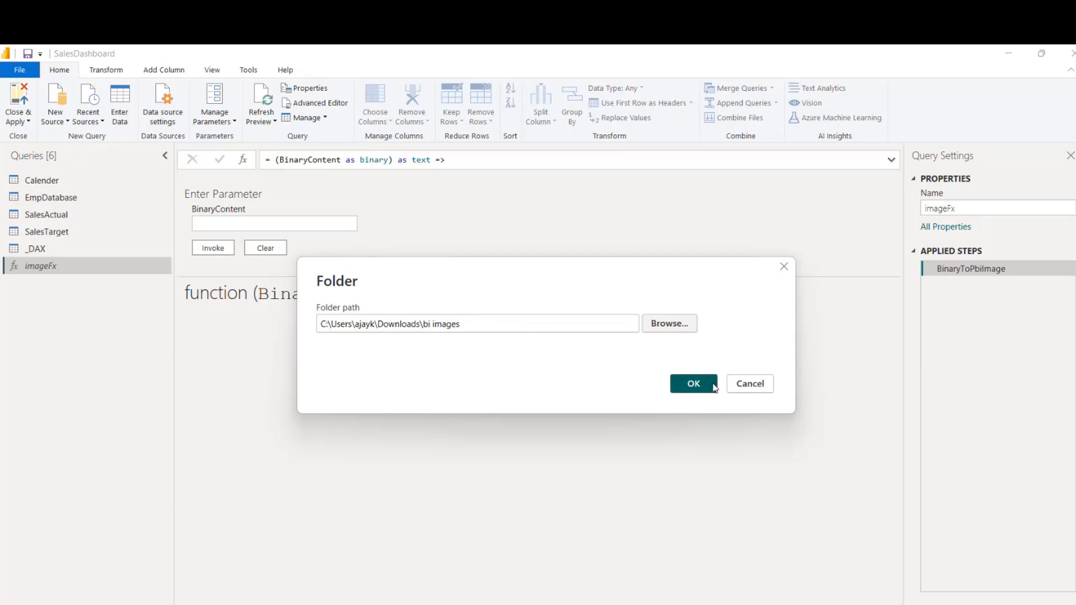
left_click(692, 383)
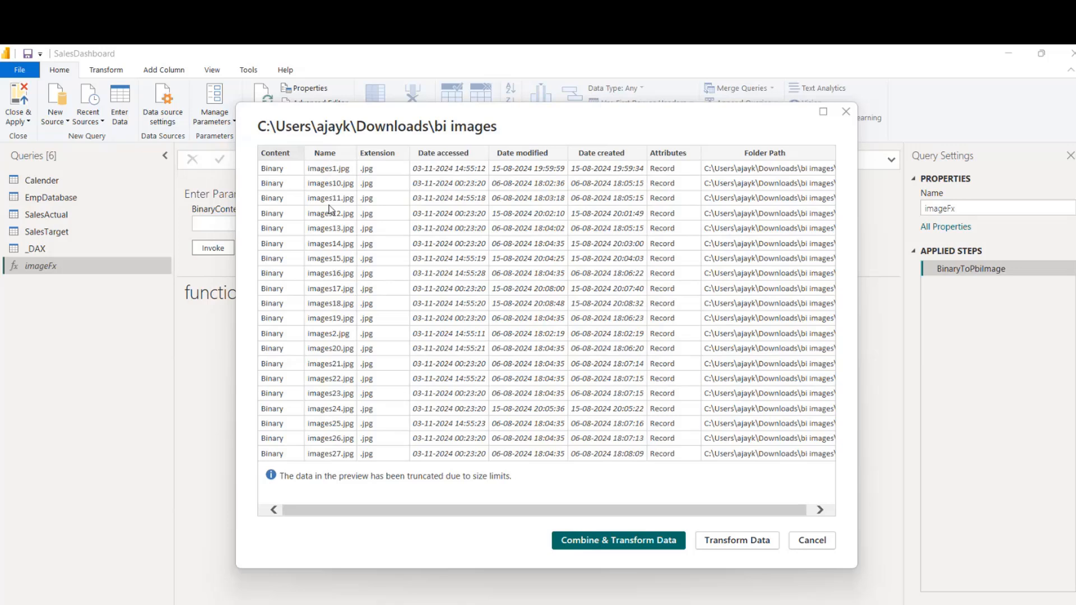
mouse_move(657, 604)
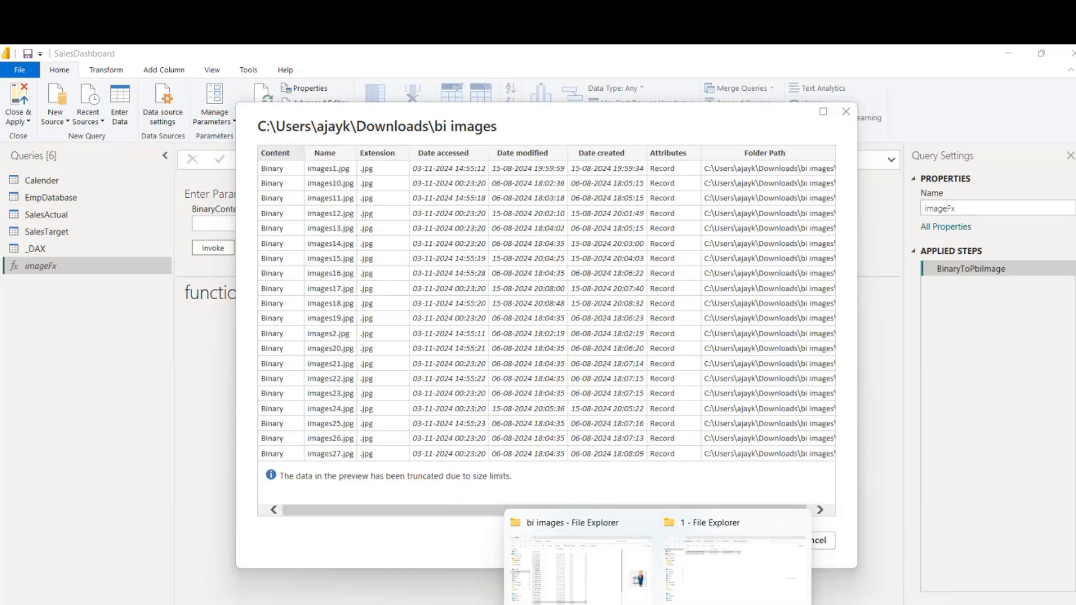
mouse_move(584, 556)
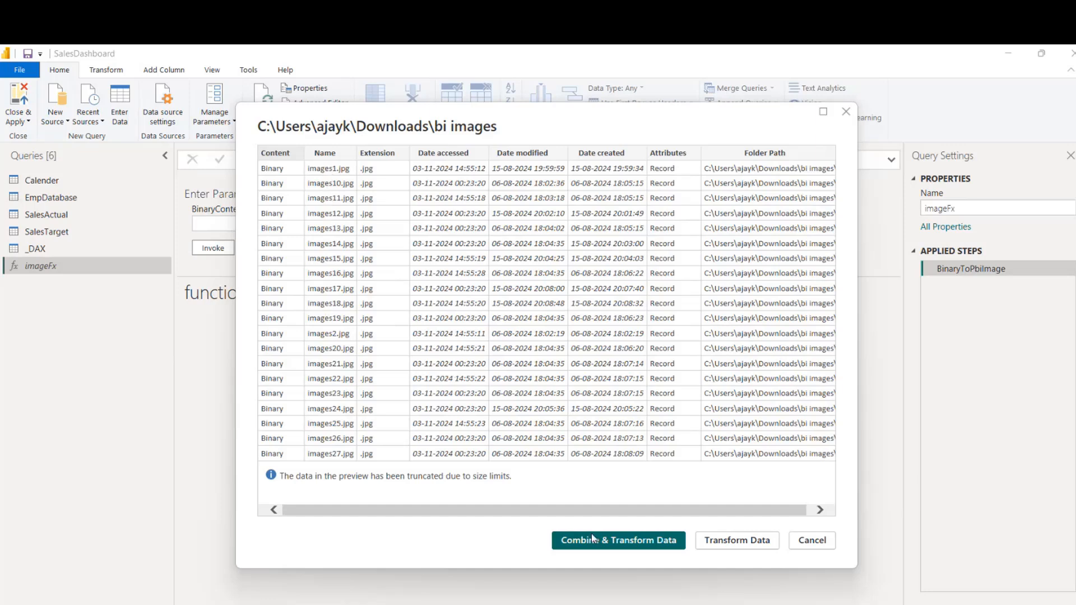
left_click(739, 545)
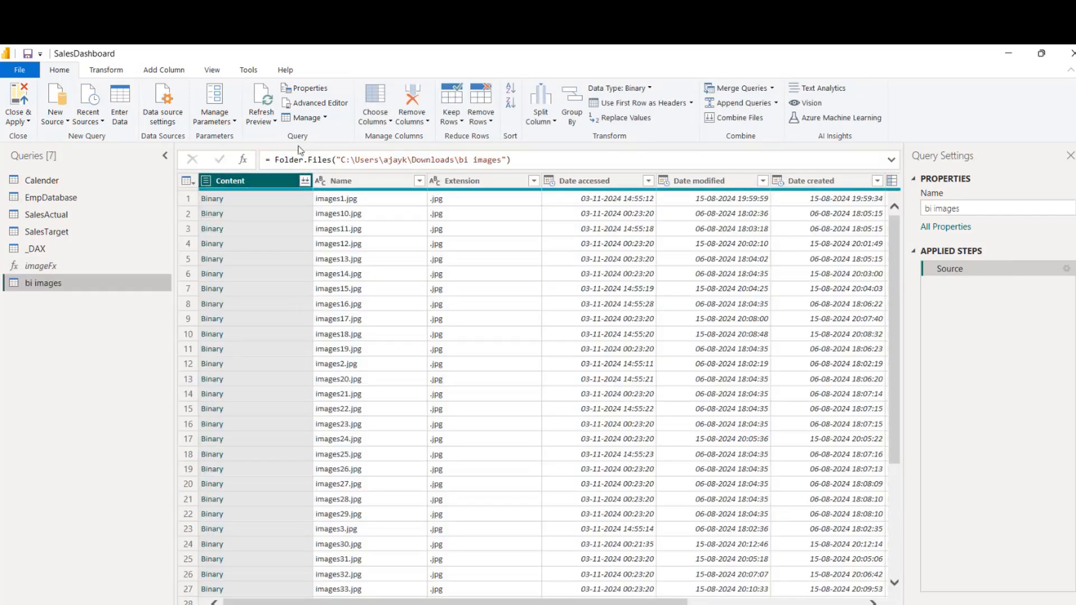
Step: Inspect the Binary entries of images1.jpg, images10.jpg and images11.jpg in the Content column
left_click(271, 201)
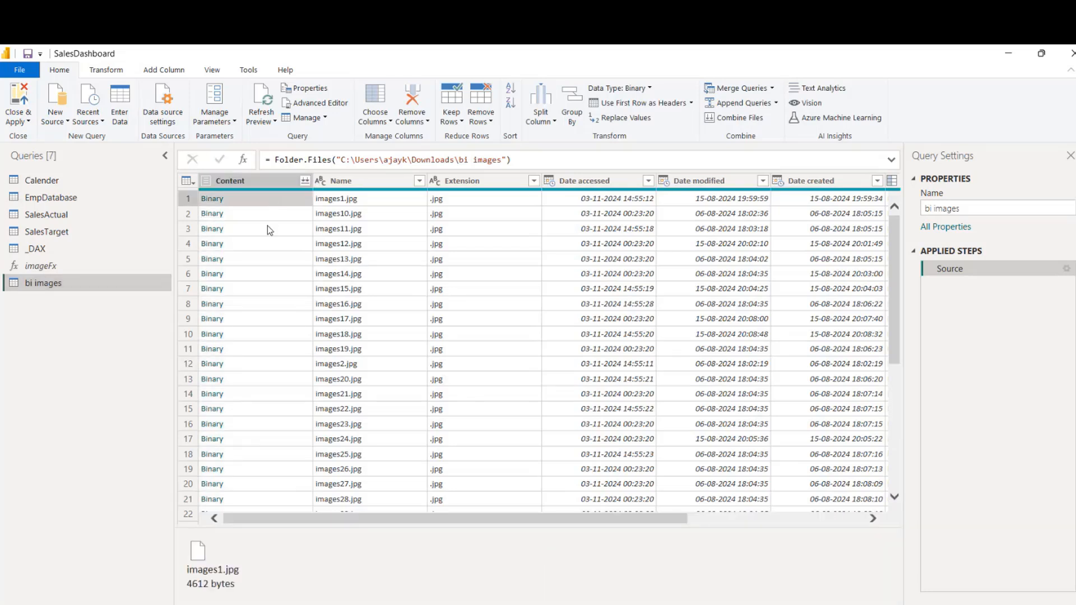
left_click(260, 213)
left_click(263, 232)
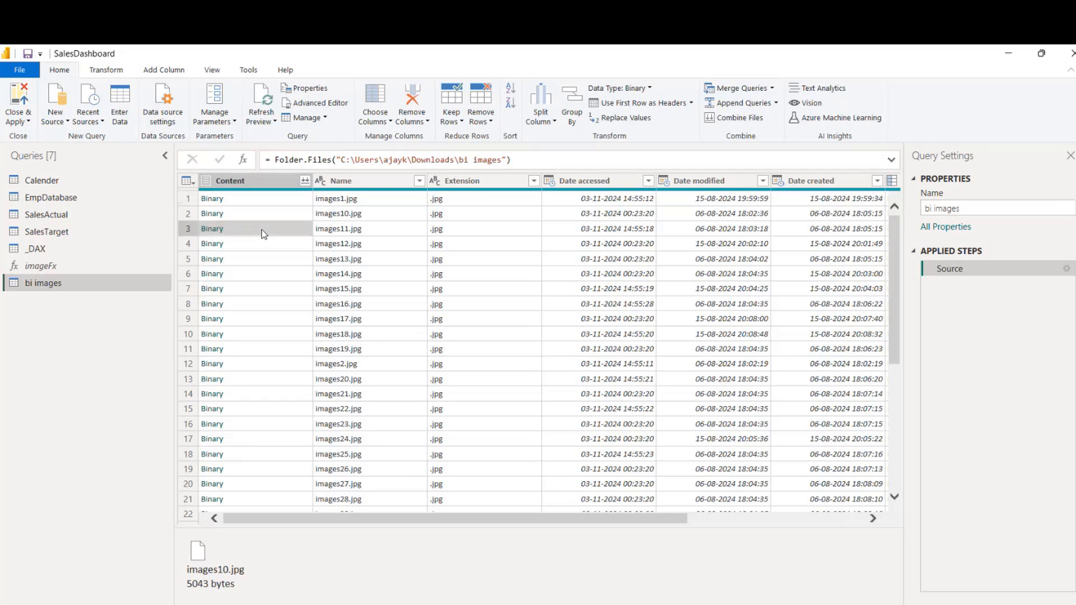
Step: Remove the Extension, Date accessed, Date modified, Date created and Attributes columns from the bi images query
left_click(263, 259)
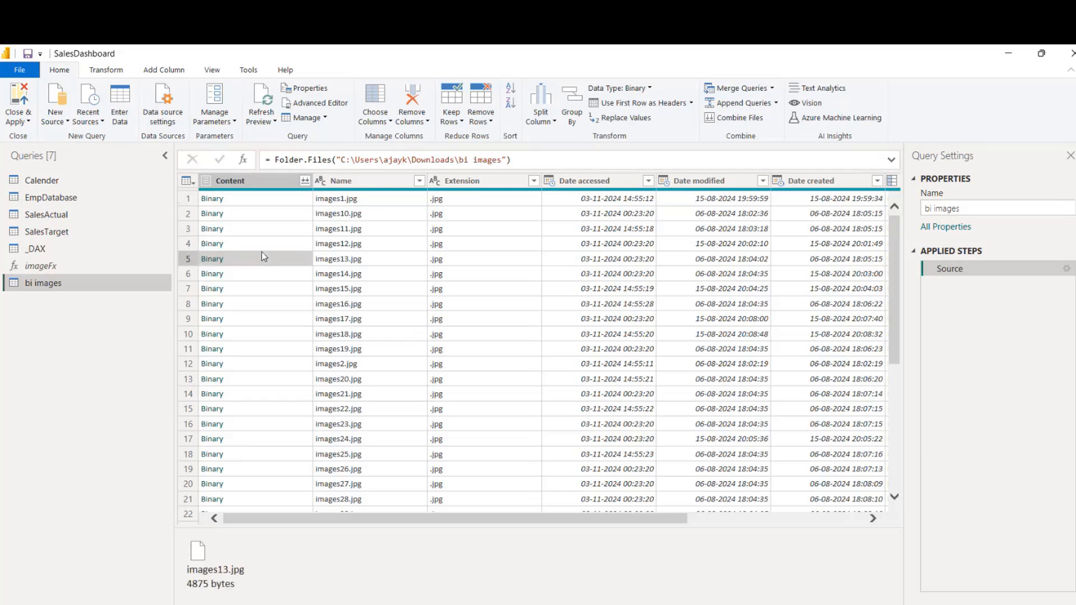
left_click(264, 284)
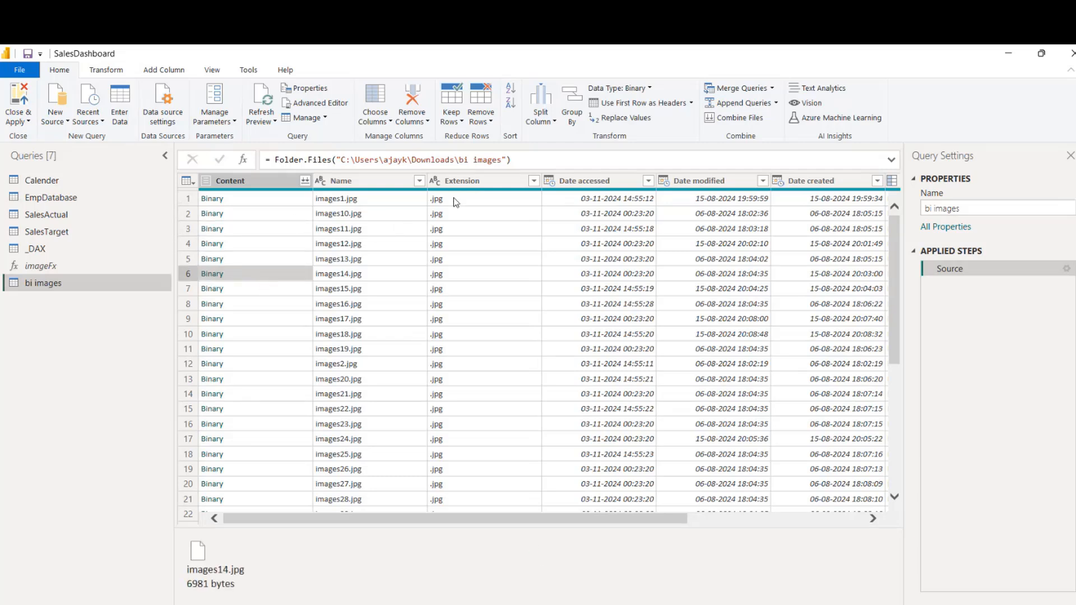
left_click(490, 181)
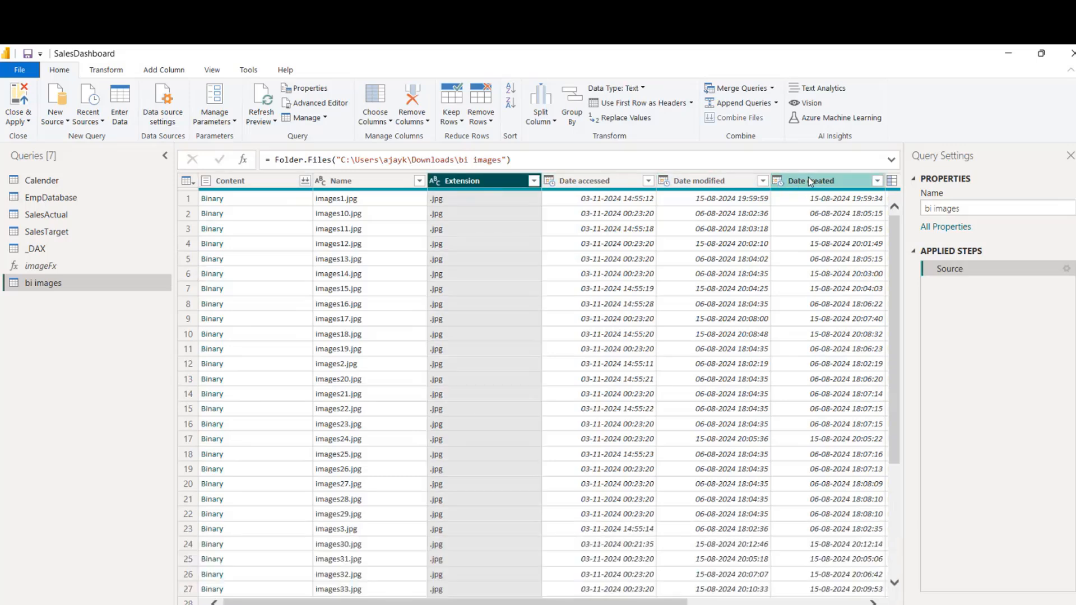
right_click(489, 181)
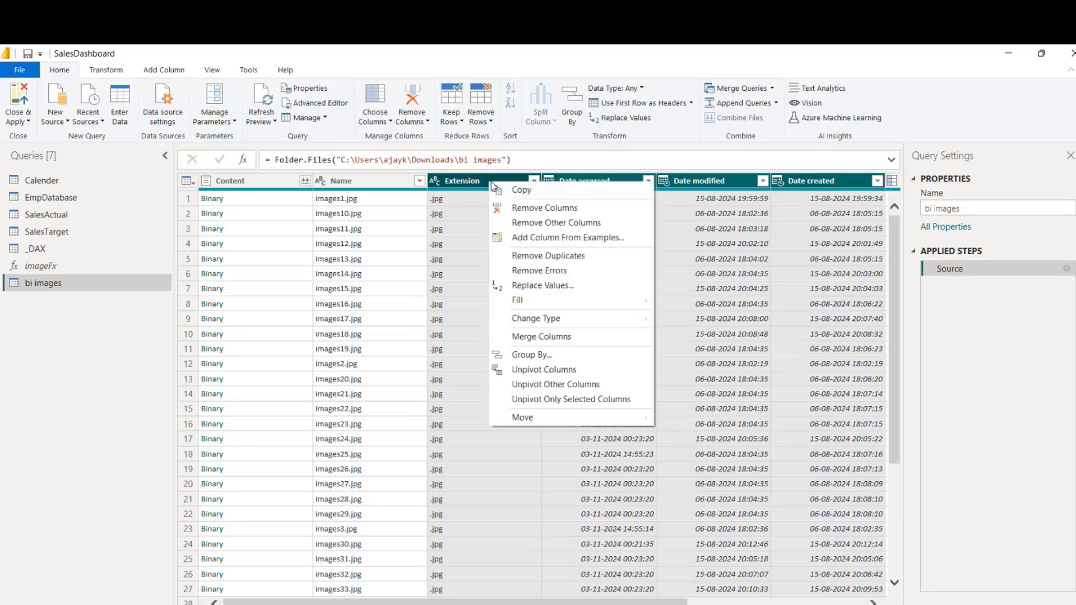
left_click(518, 209)
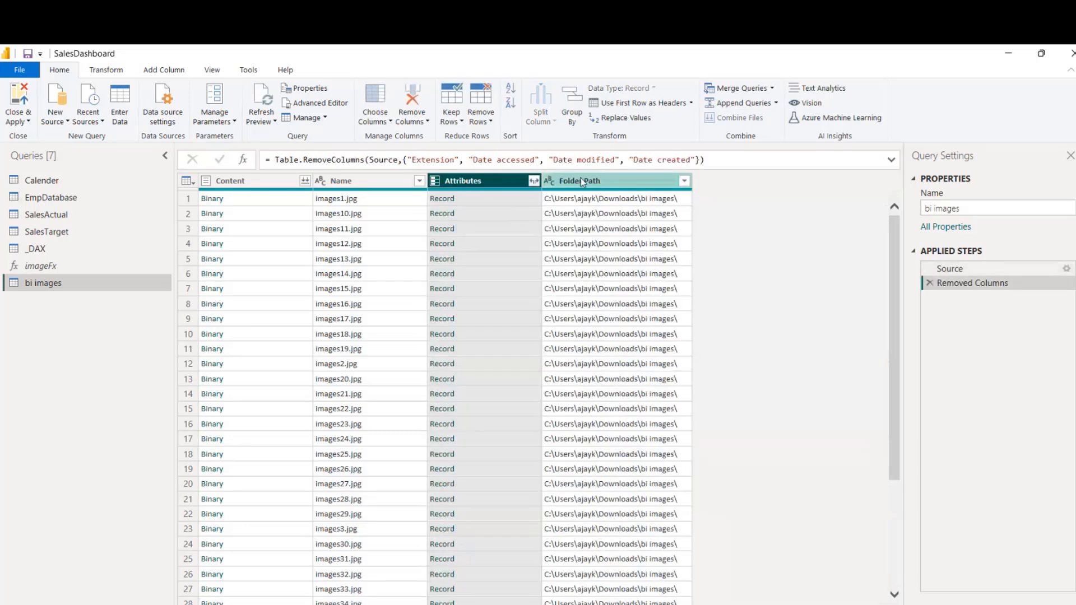
right_click(489, 180)
left_click(531, 209)
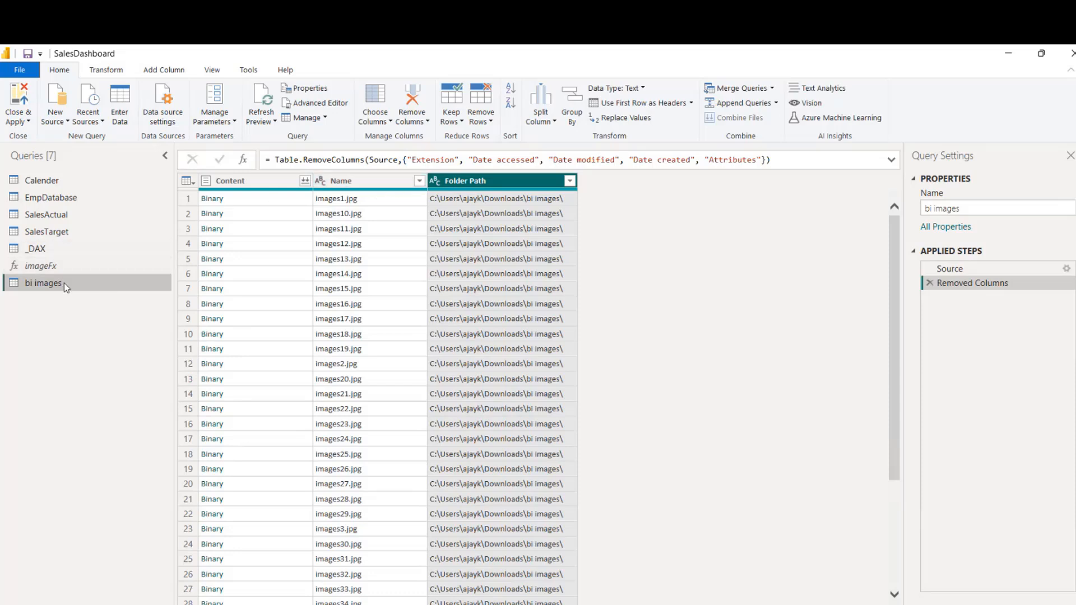
Step: Review the BinaryContent parameter of the imageFx function and return to the bi images query
left_click(55, 267)
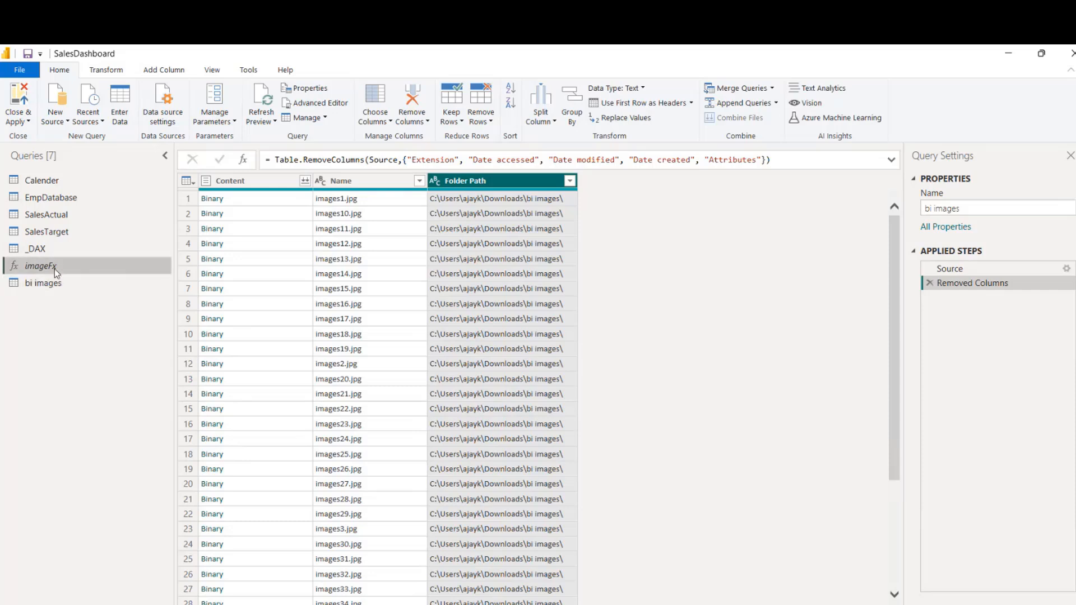
left_click(201, 222)
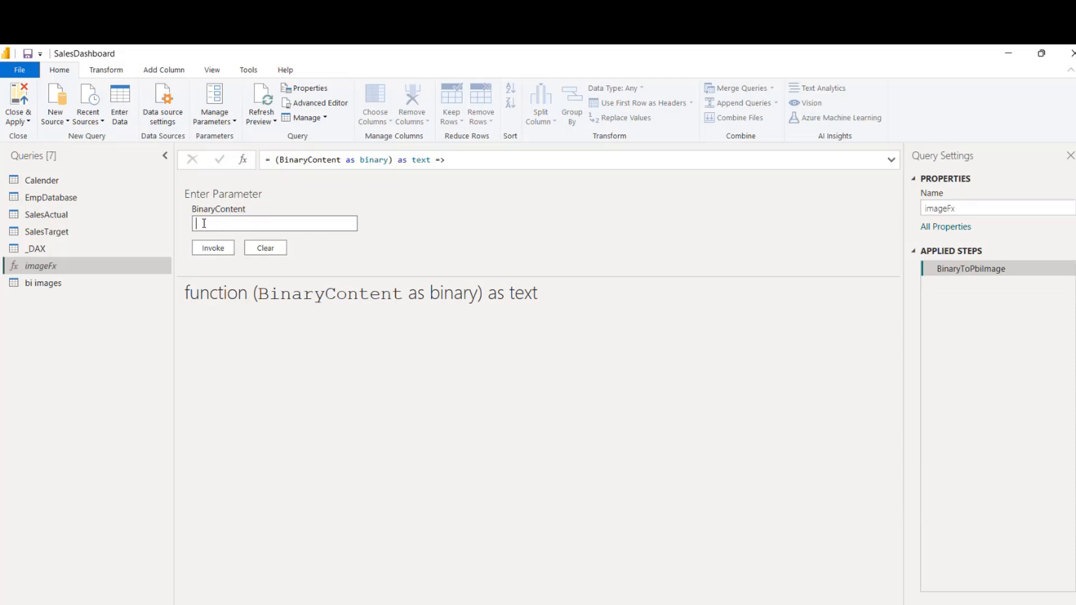
type("6")
key("BackSpace")
left_click(51, 290)
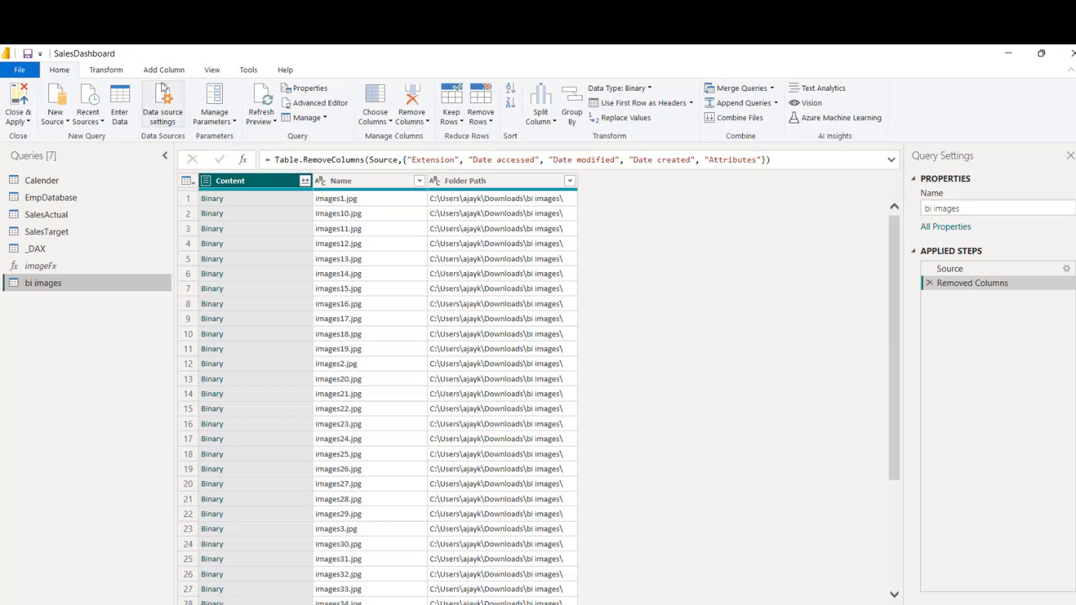
Step: Invoke the imageFx custom function on the Content column of bi images to add a new column named newimage
left_click(106, 70)
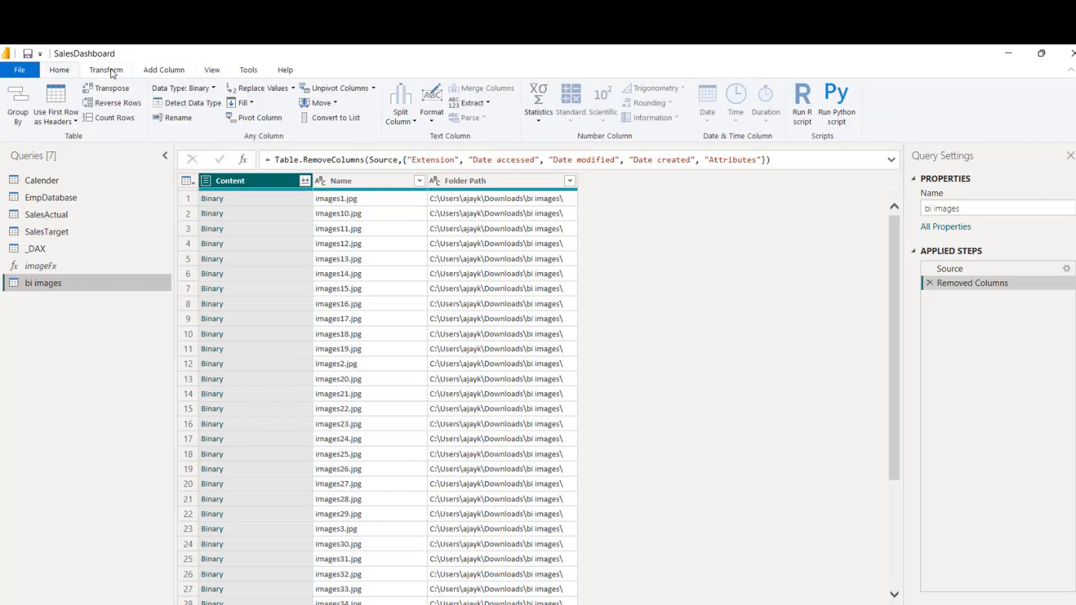
left_click(165, 71)
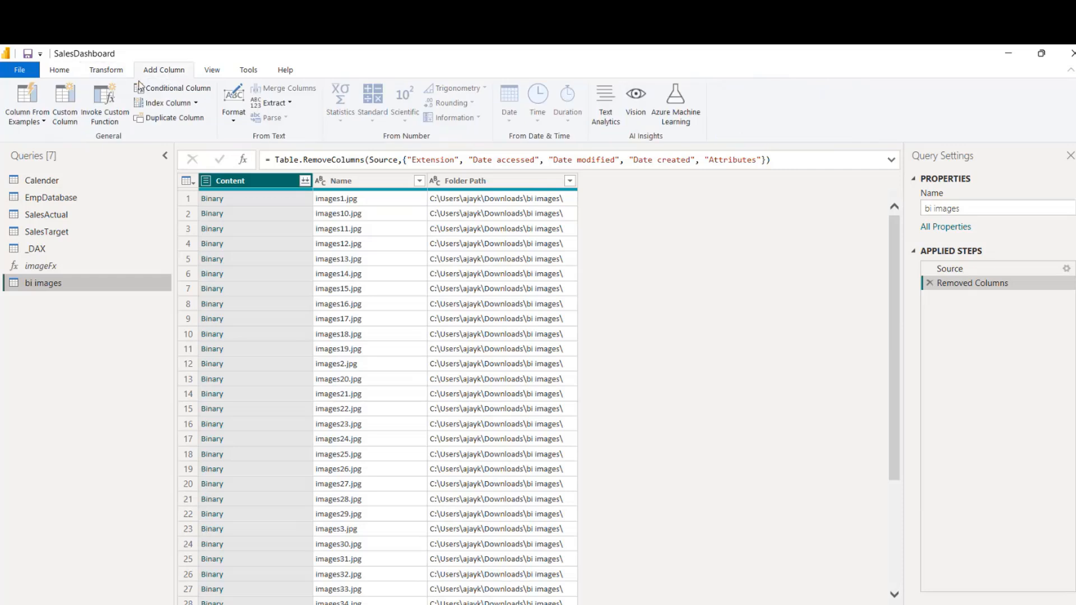
left_click(108, 106)
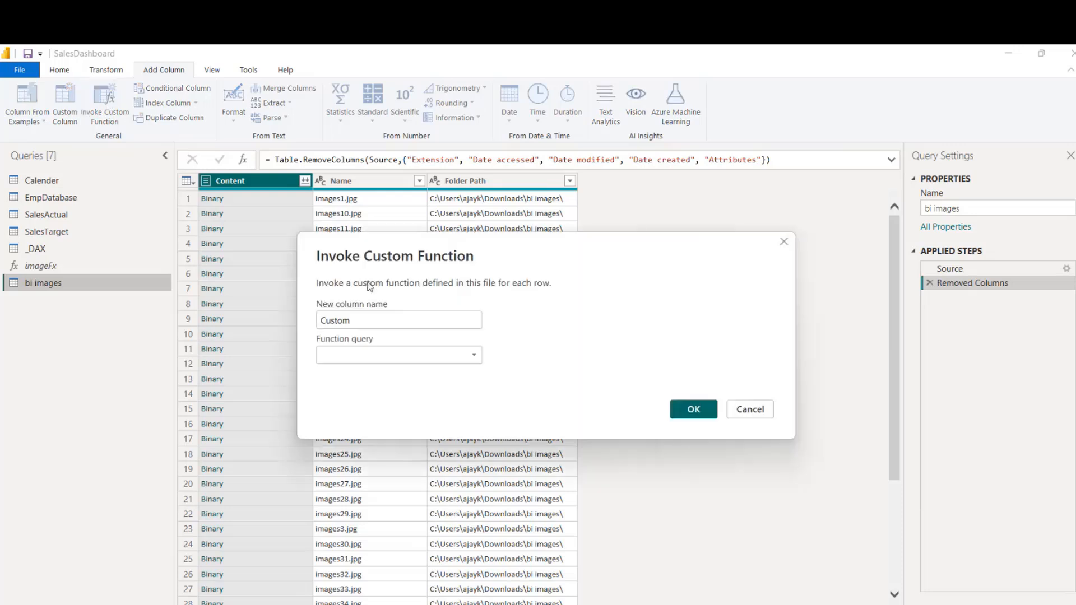
double_click(344, 321)
type("newimage")
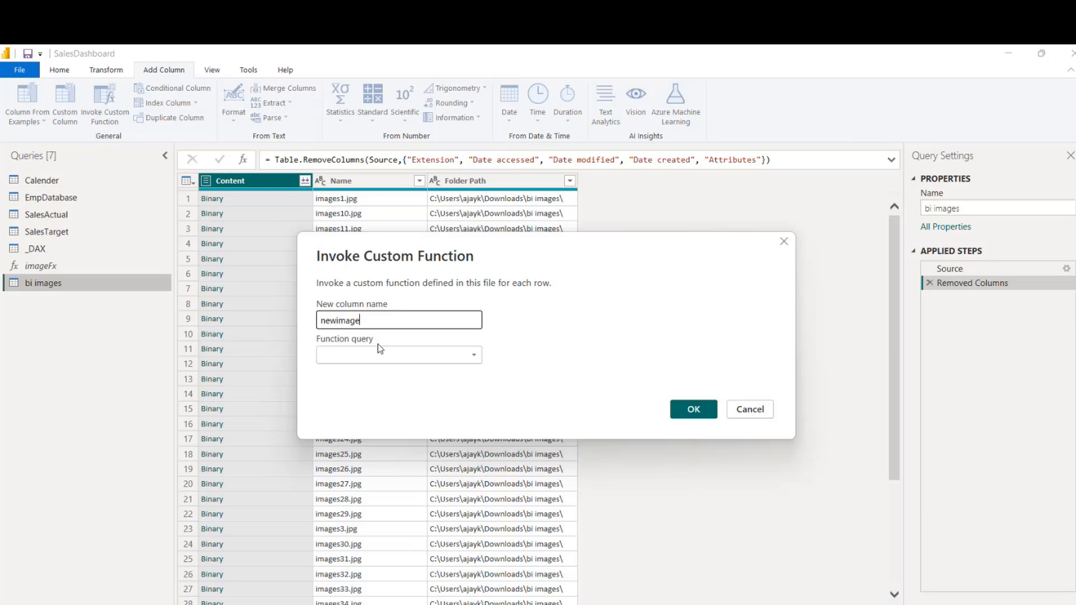
left_click(401, 357)
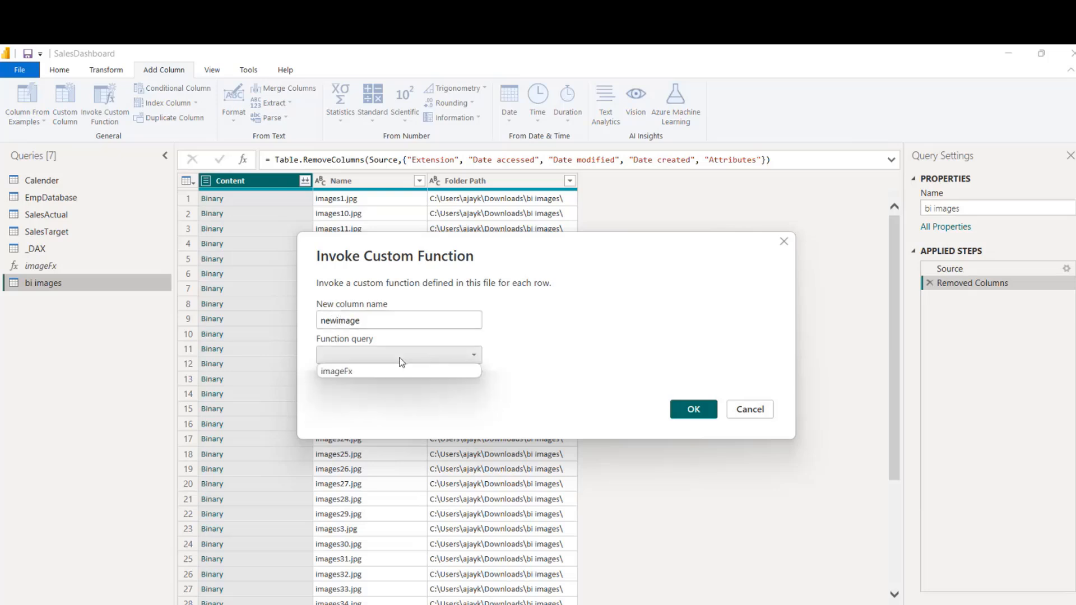
left_click(347, 371)
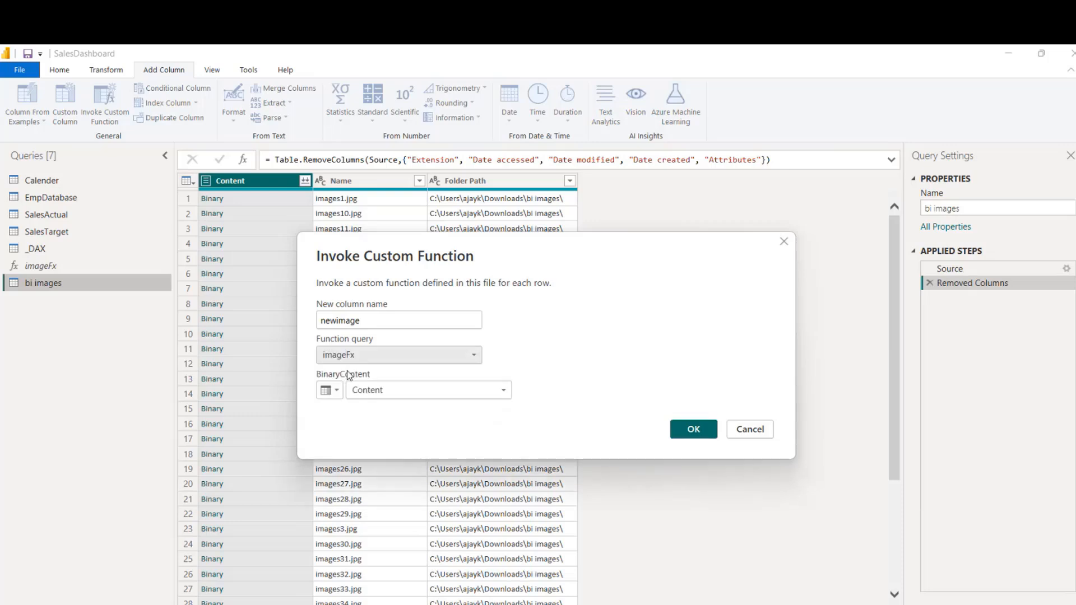
left_click(395, 392)
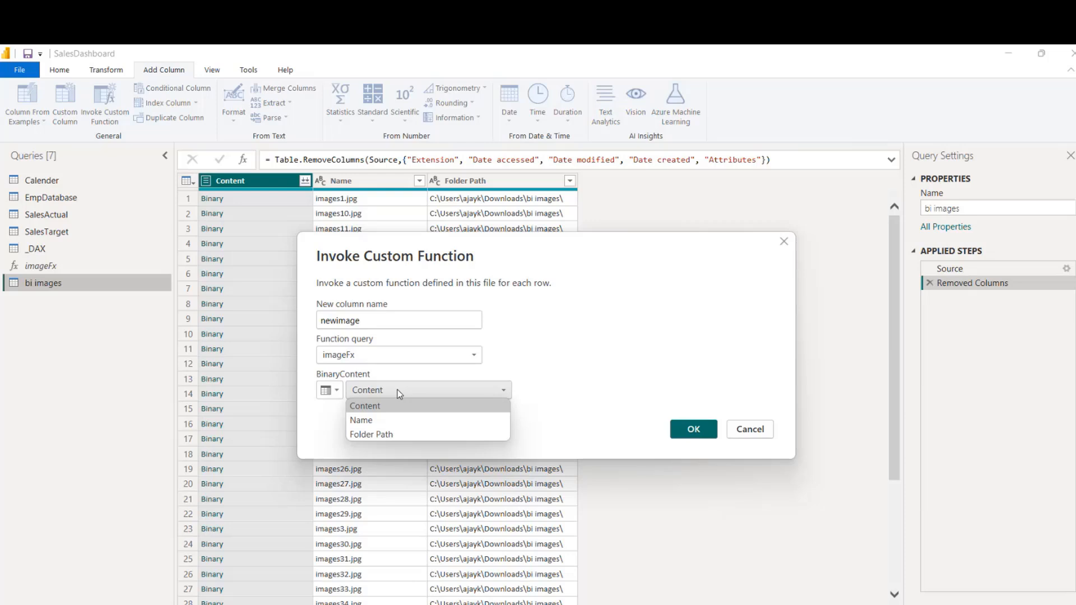
left_click(398, 389)
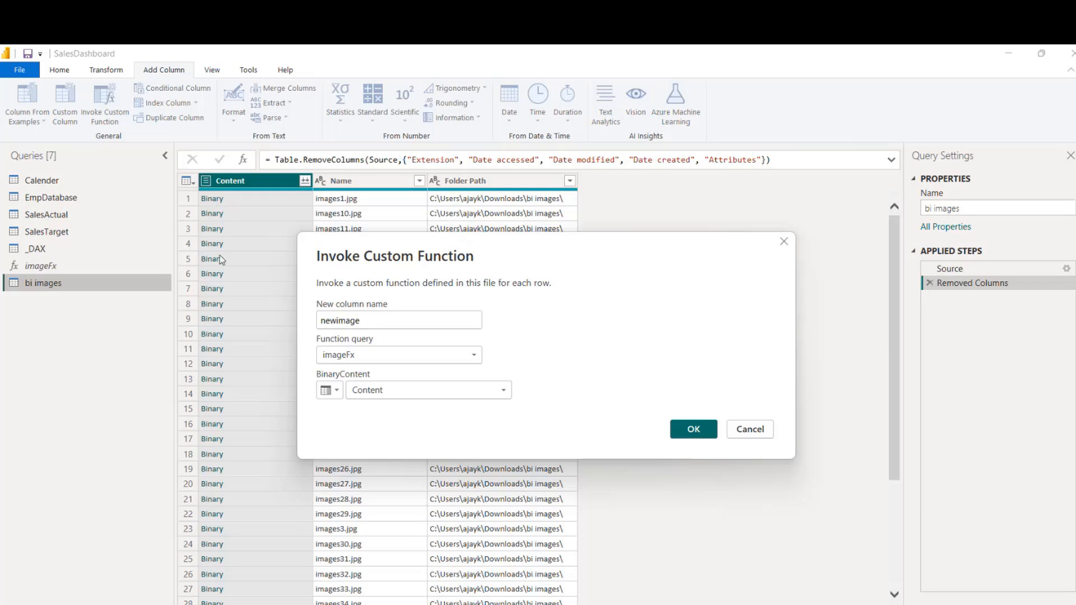
left_click(693, 428)
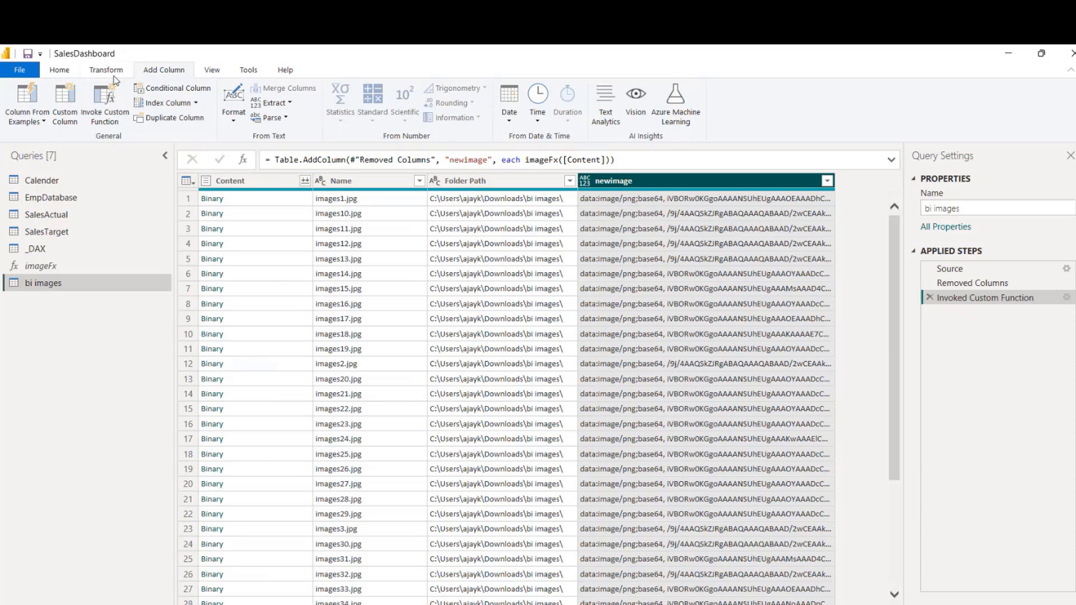
Step: View the data type options available for the newimage column
left_click(63, 71)
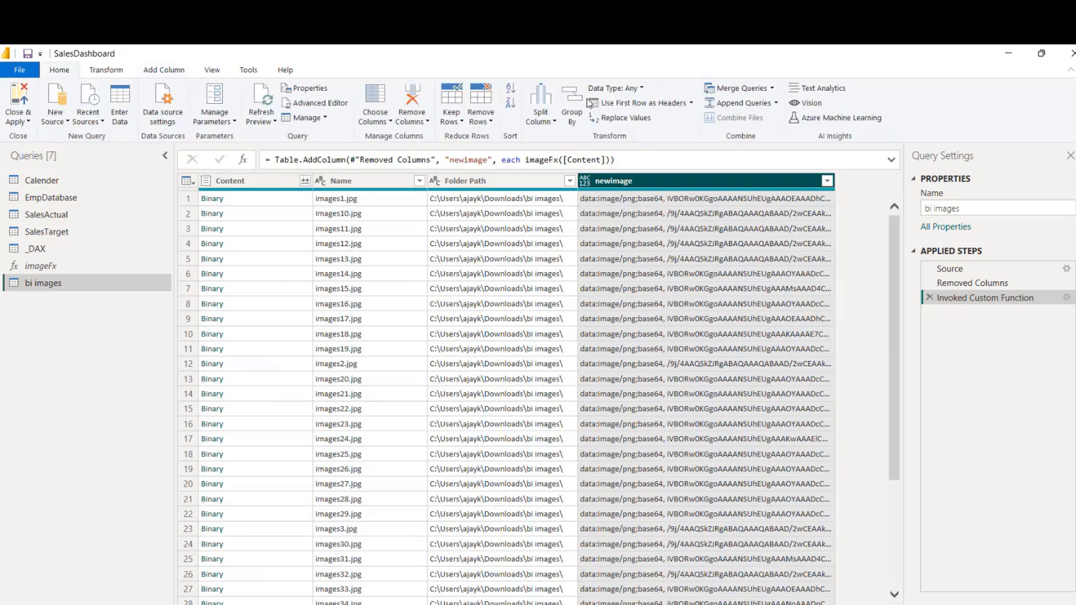
left_click(641, 89)
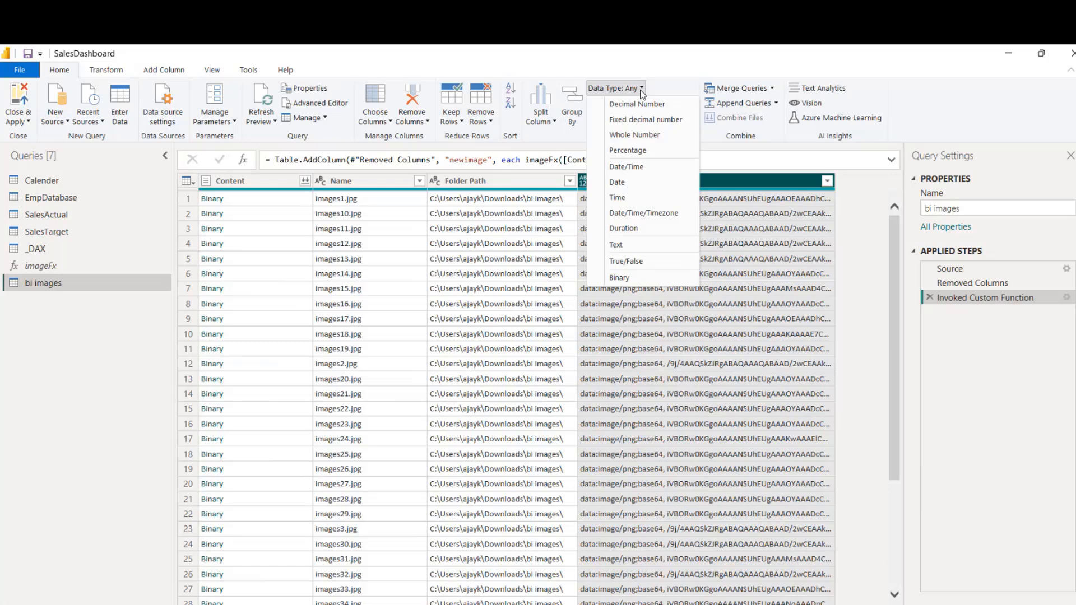
left_click(645, 89)
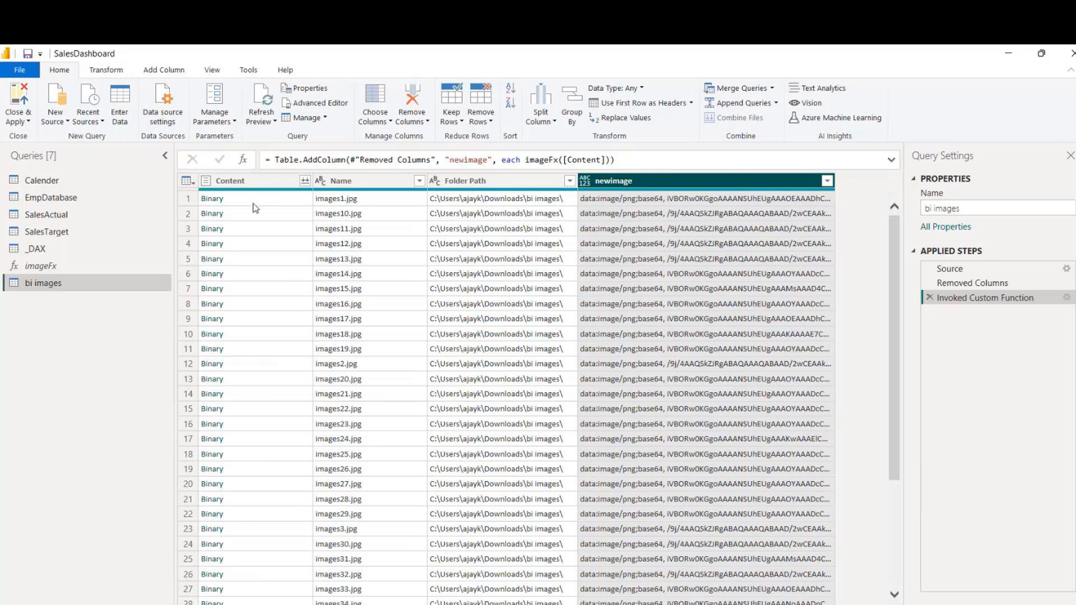
Step: Compare the EmpName and Pic columns of EmpDatabase with the Name, Folder Path and newimage columns of bi images
left_click(41, 197)
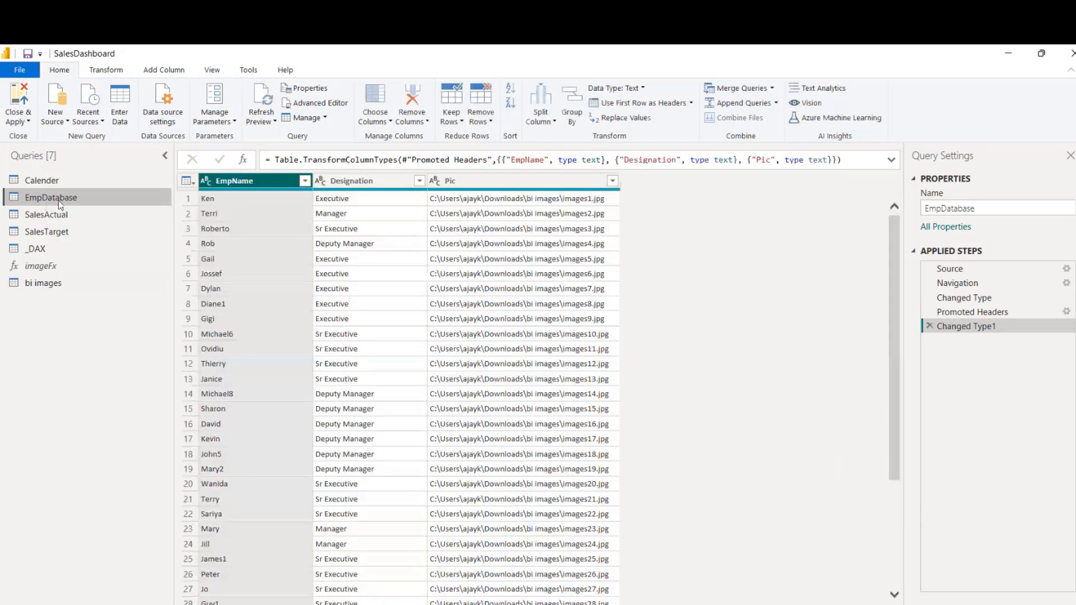
left_click(244, 180)
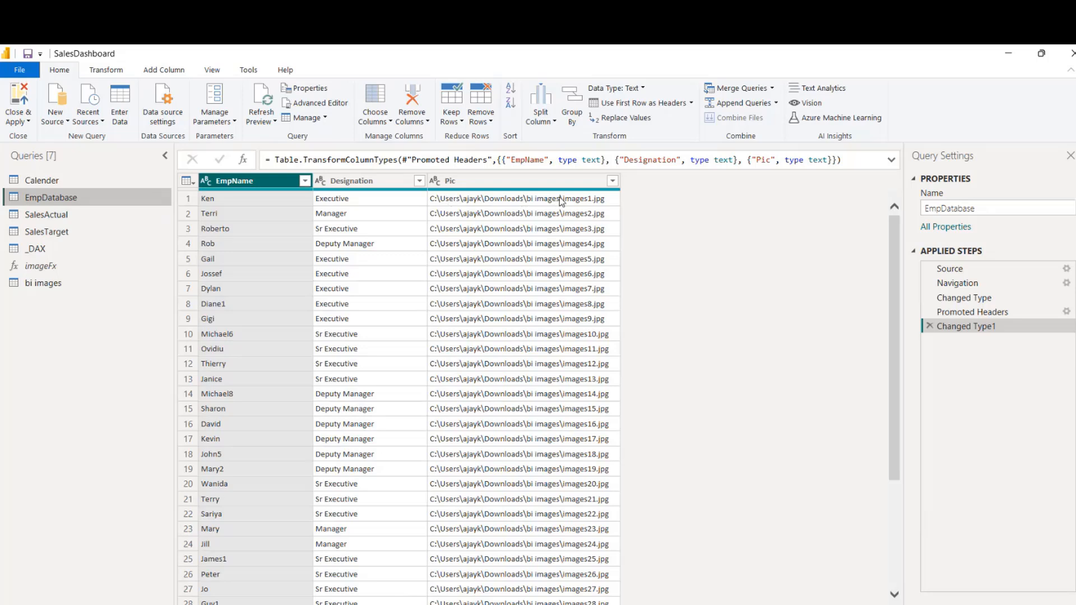
left_click(93, 282)
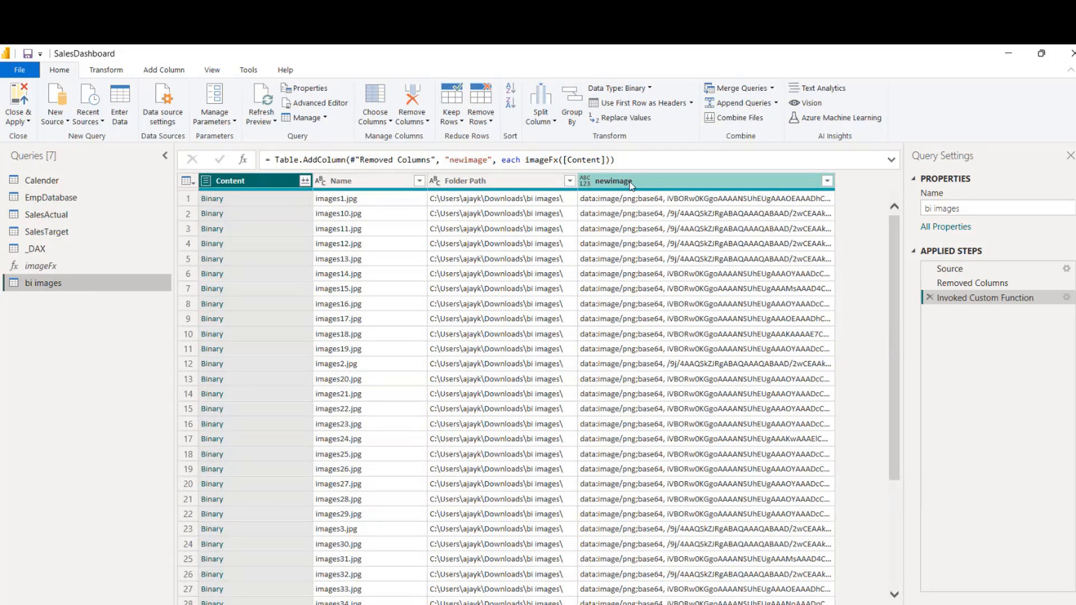
left_click(52, 200)
left_click(49, 286)
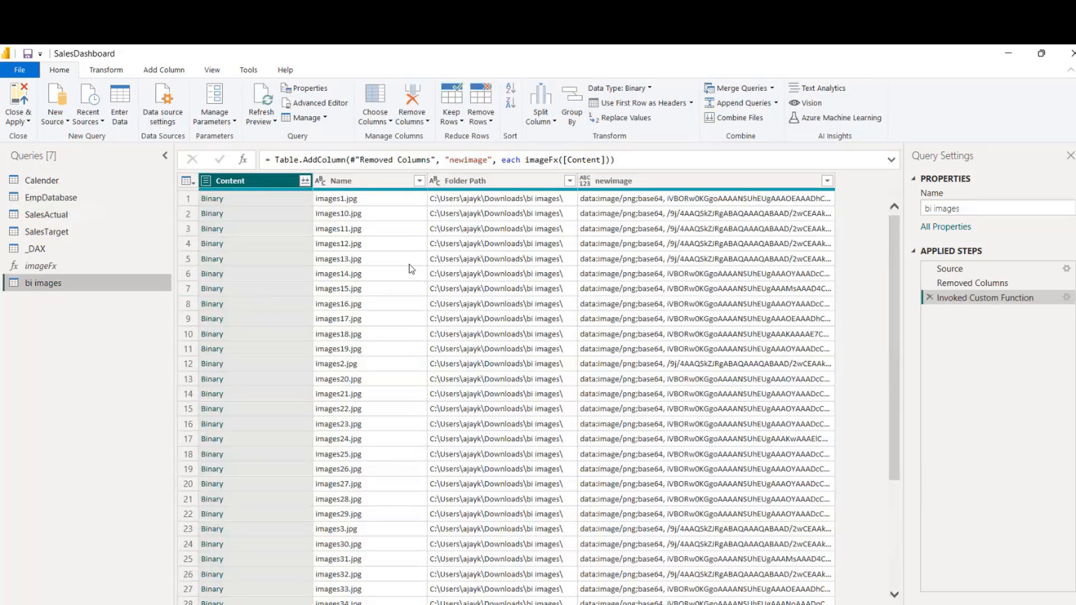
left_click(78, 201)
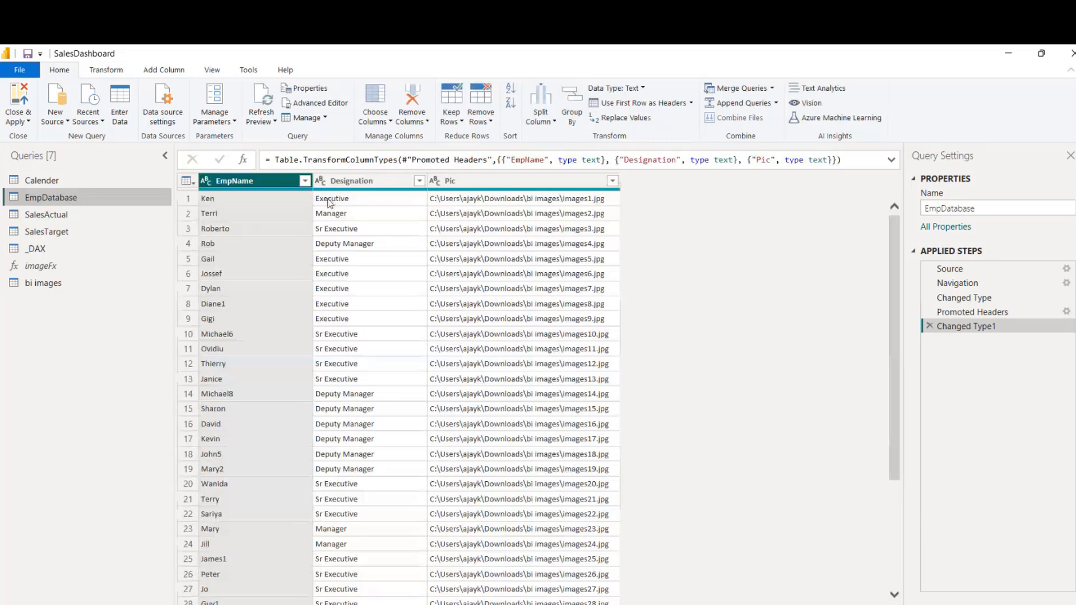
left_click(42, 286)
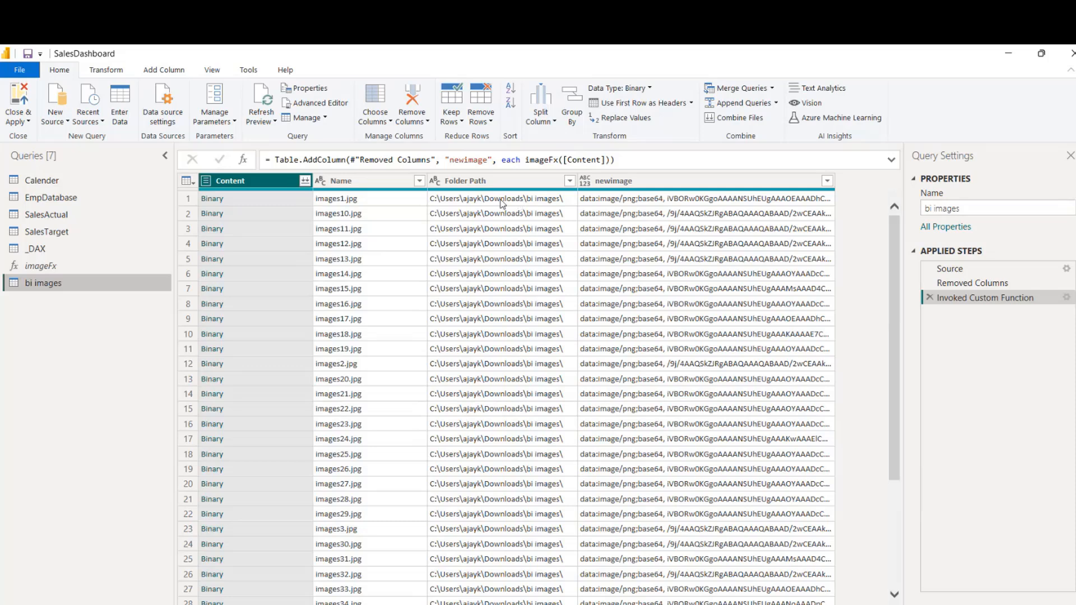
left_click(89, 199)
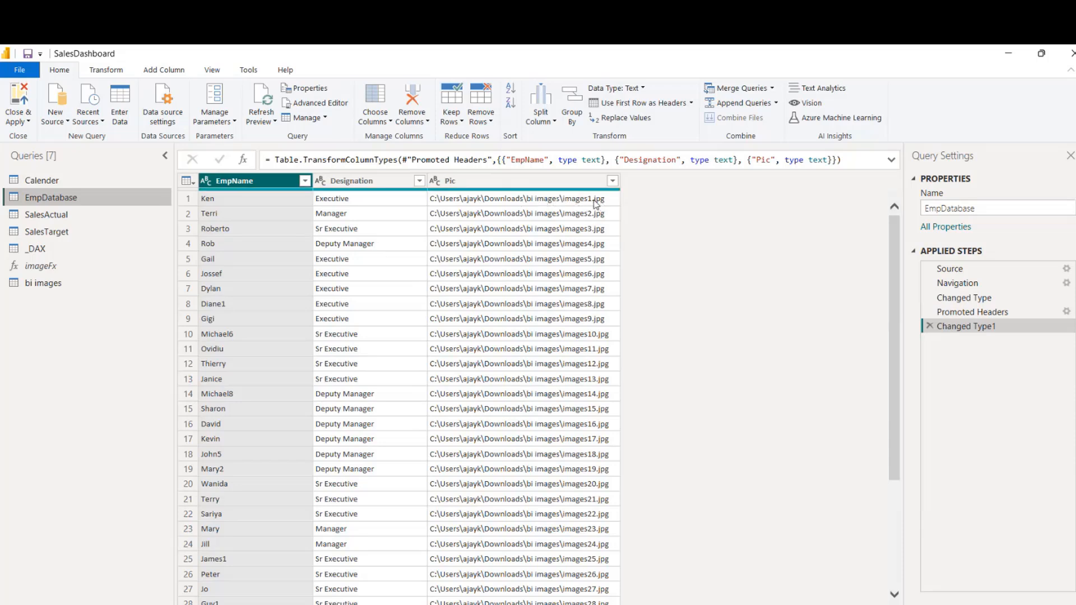
left_click(66, 284)
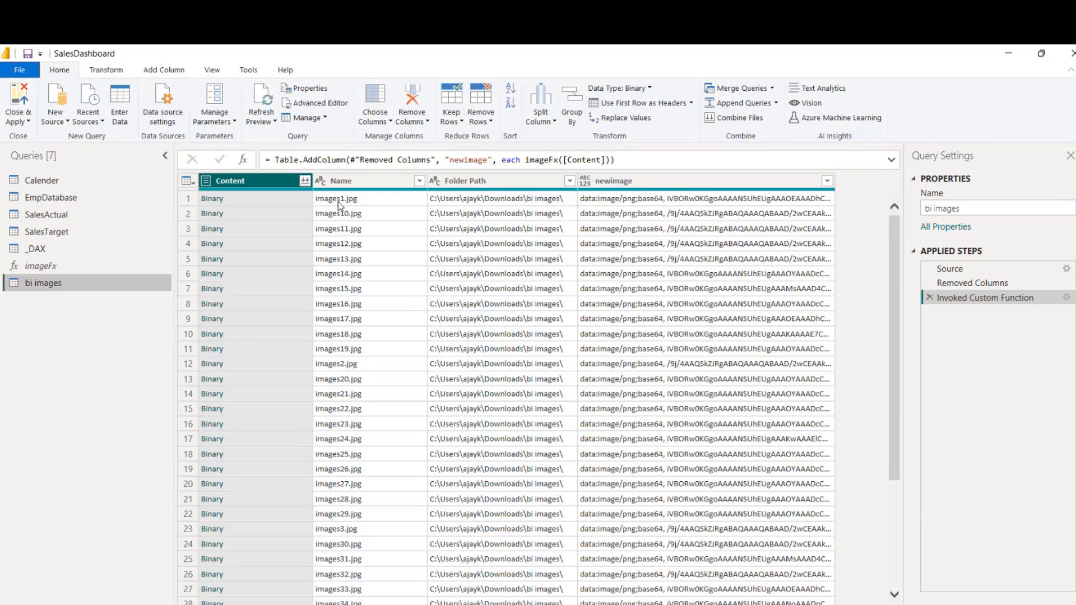
left_click(68, 197)
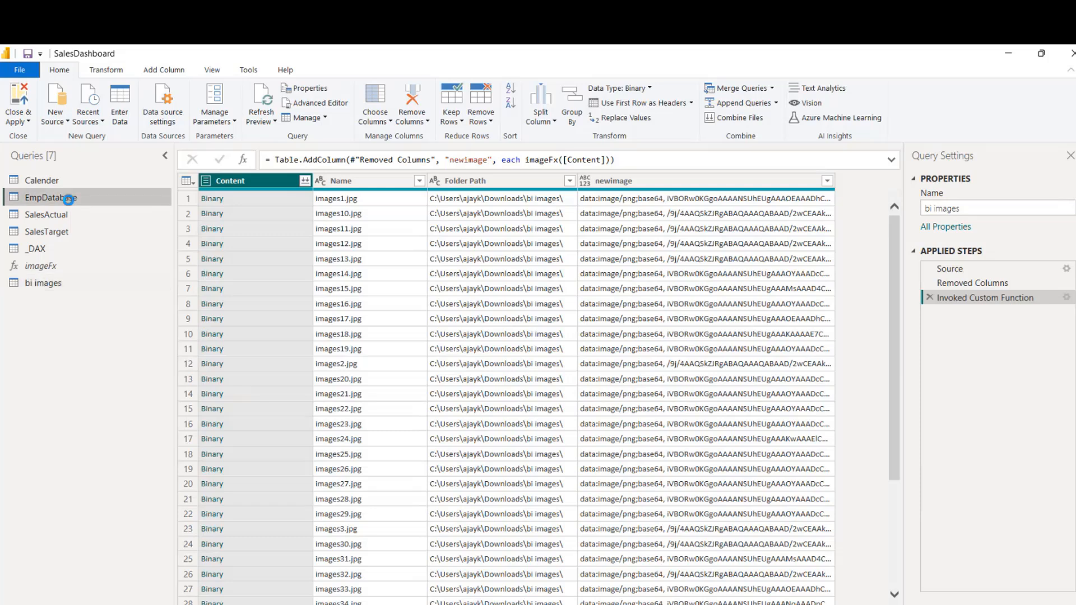
left_click(516, 175)
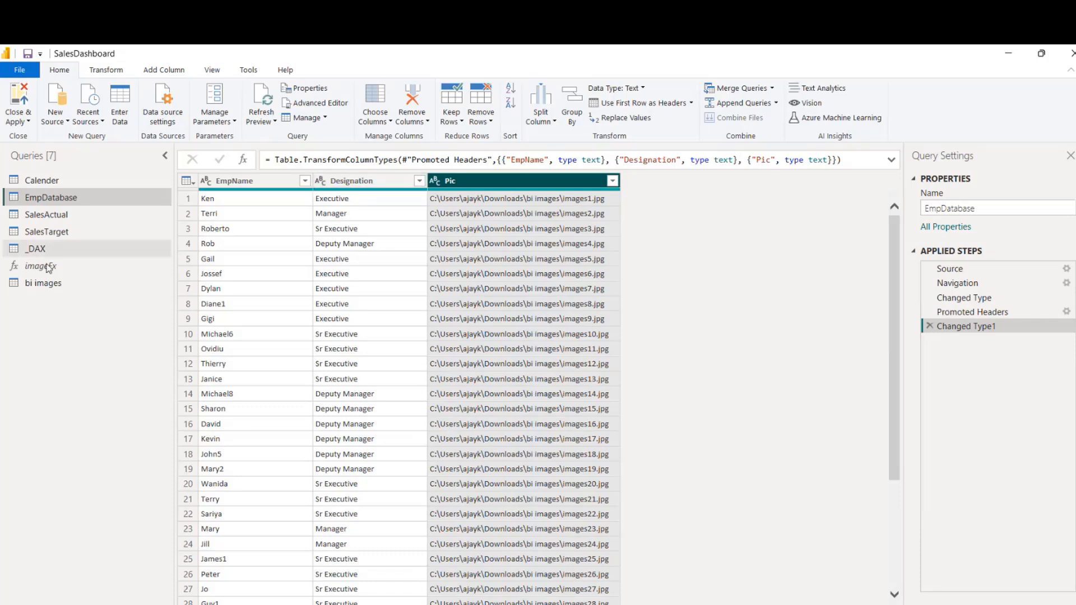
left_click(42, 282)
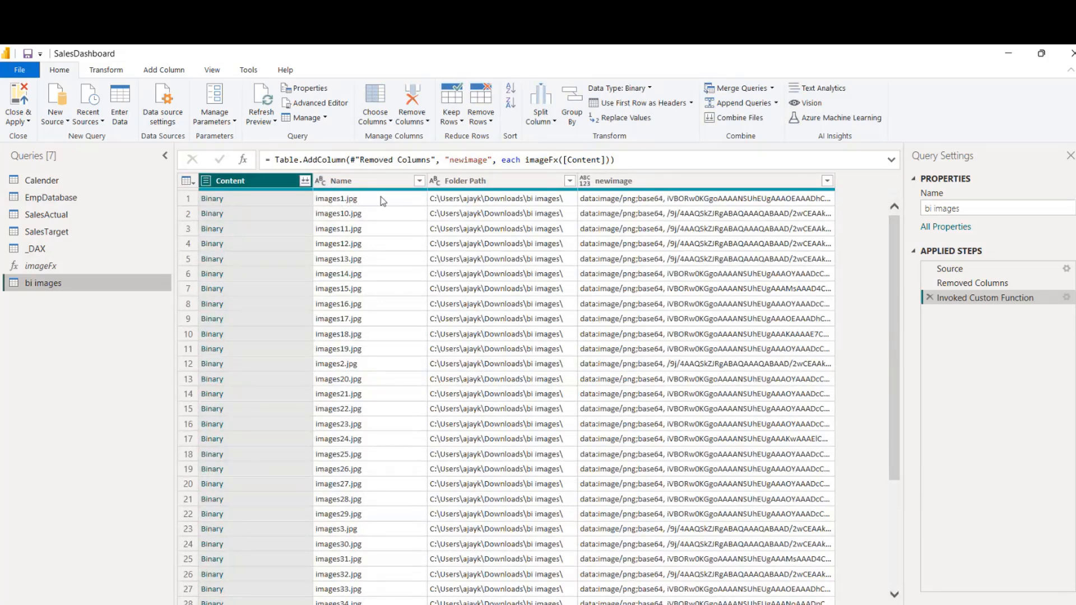
left_click(93, 200)
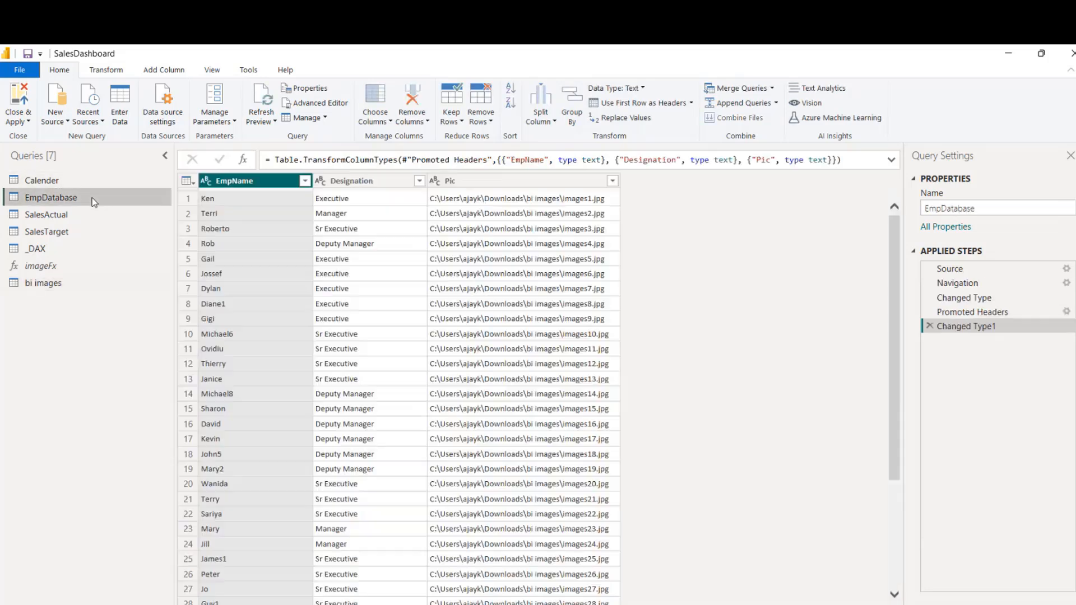
left_click(224, 200)
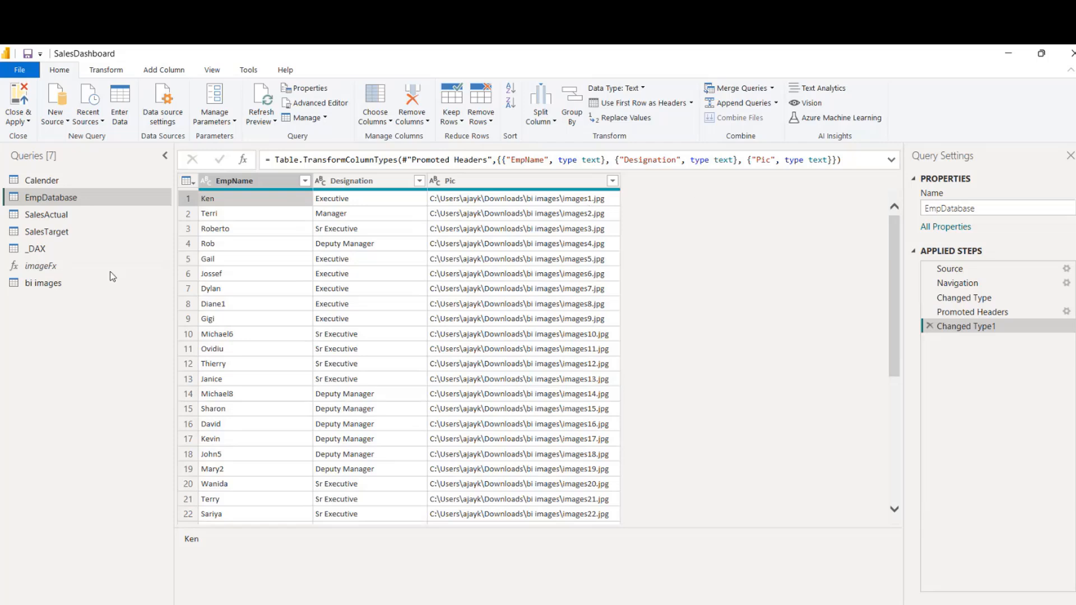
left_click(88, 281)
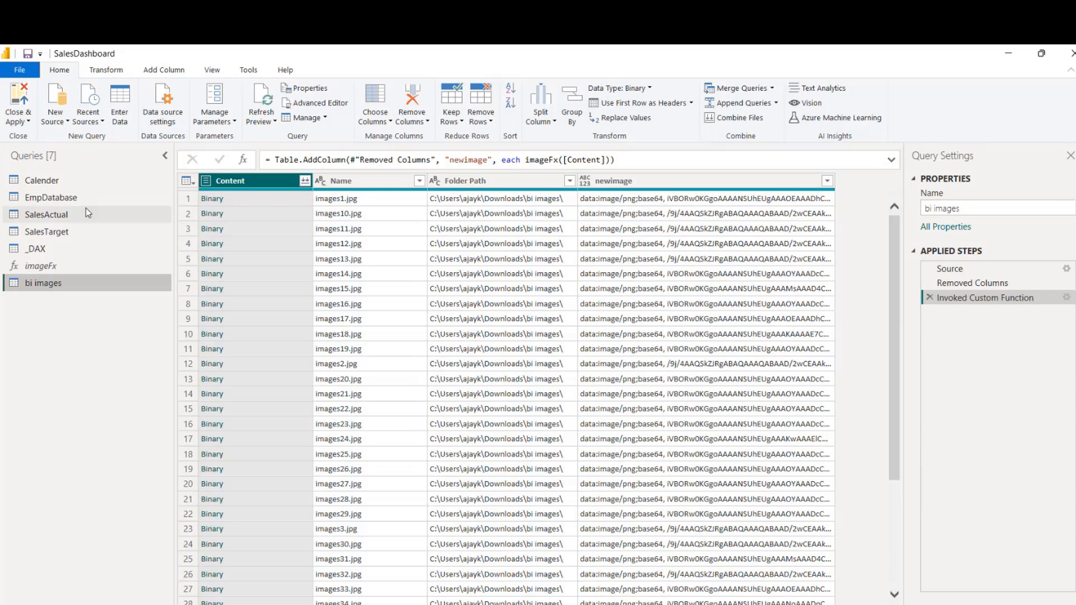
Step: Split the Pic column of EmpDatabase into columns at the right-most \ delimiter
left_click(63, 203)
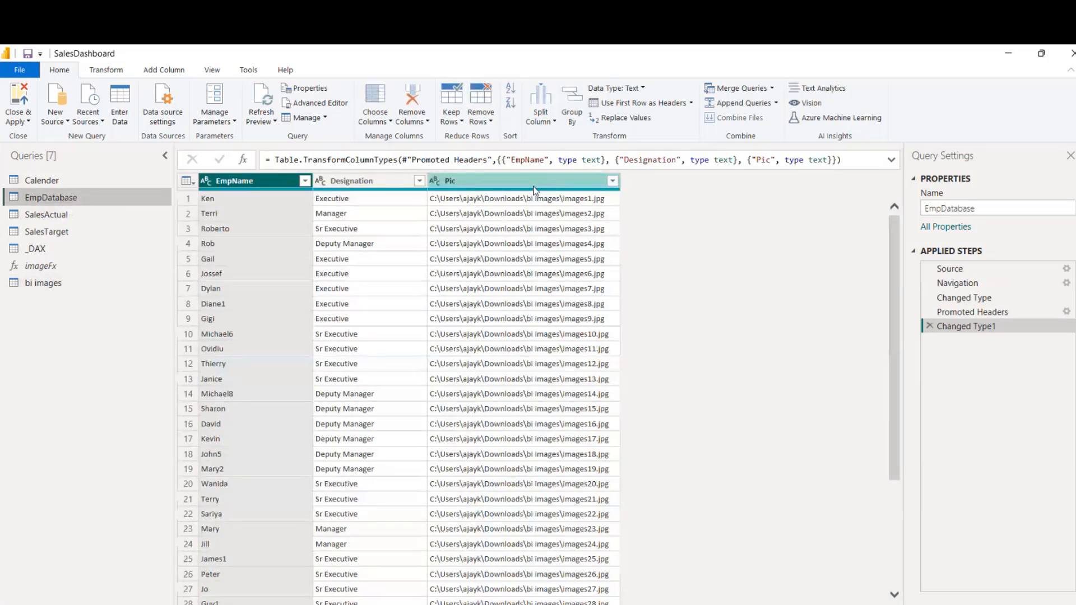
left_click(557, 183)
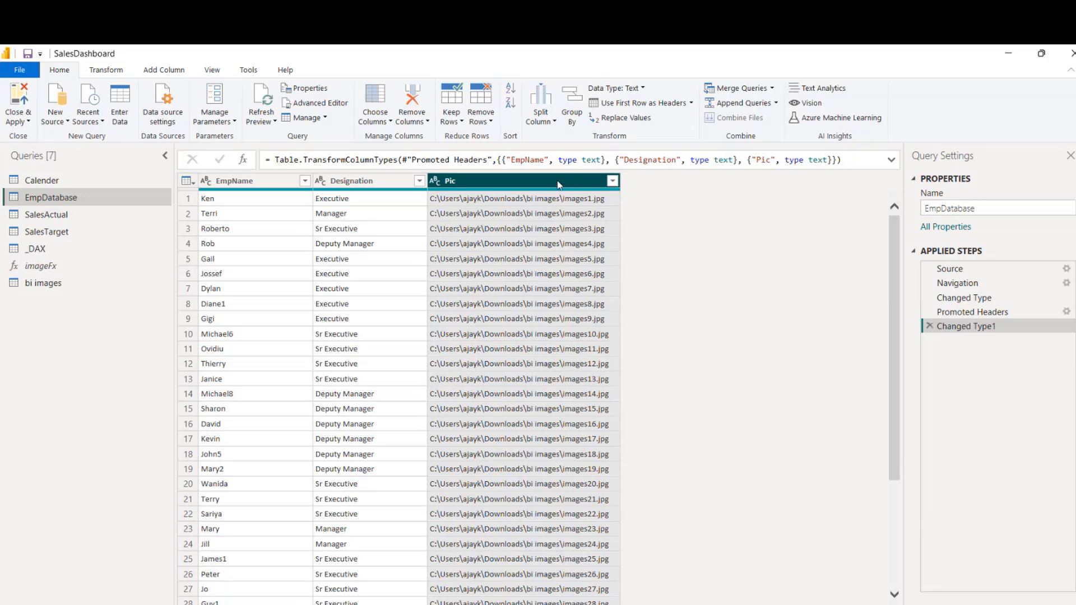
right_click(515, 183)
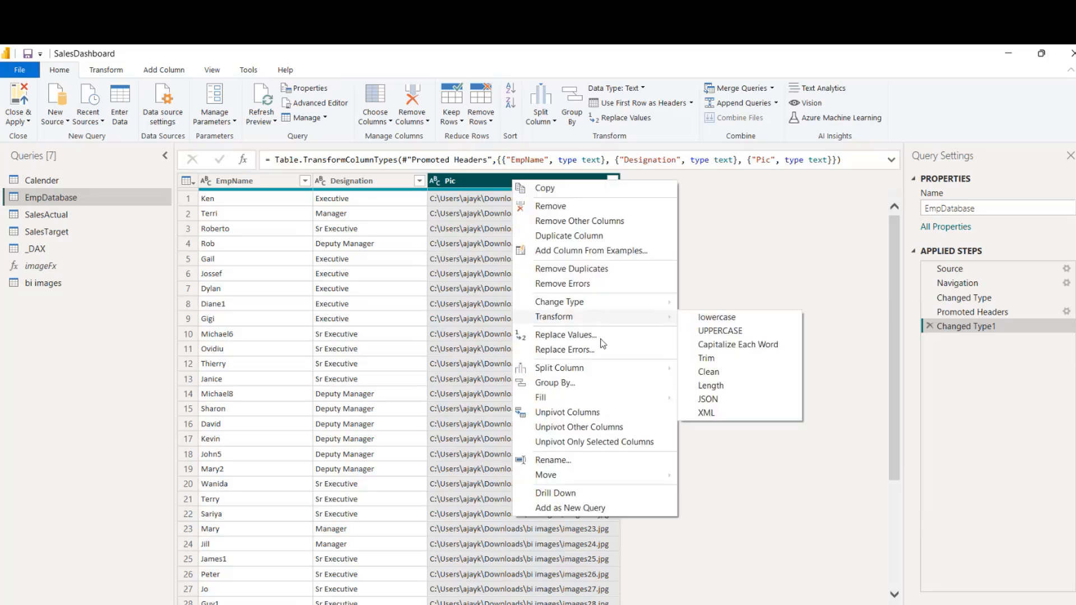
mouse_move(580, 371)
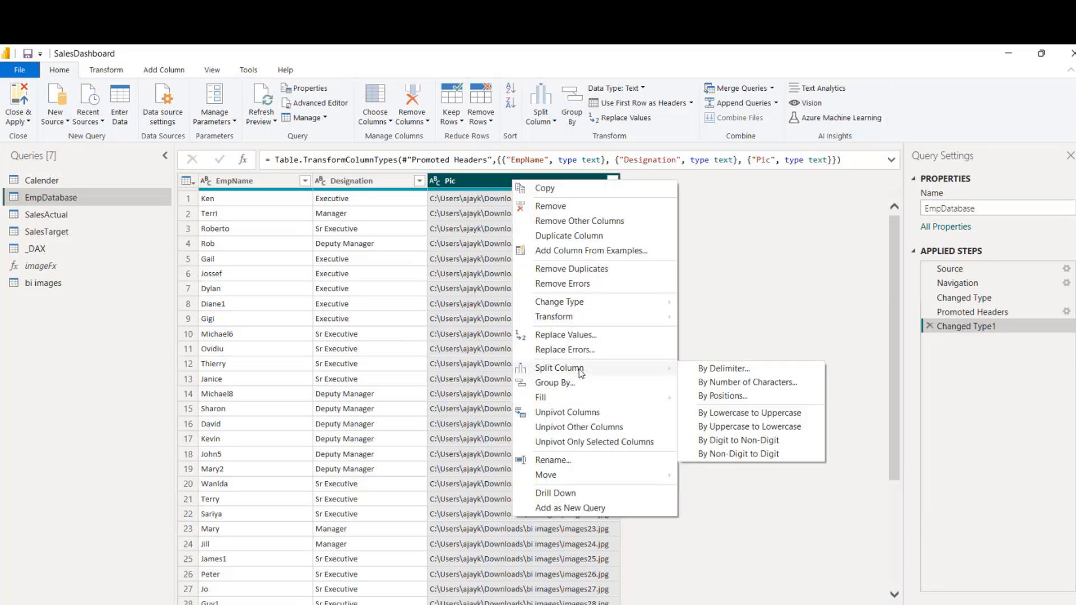
left_click(723, 368)
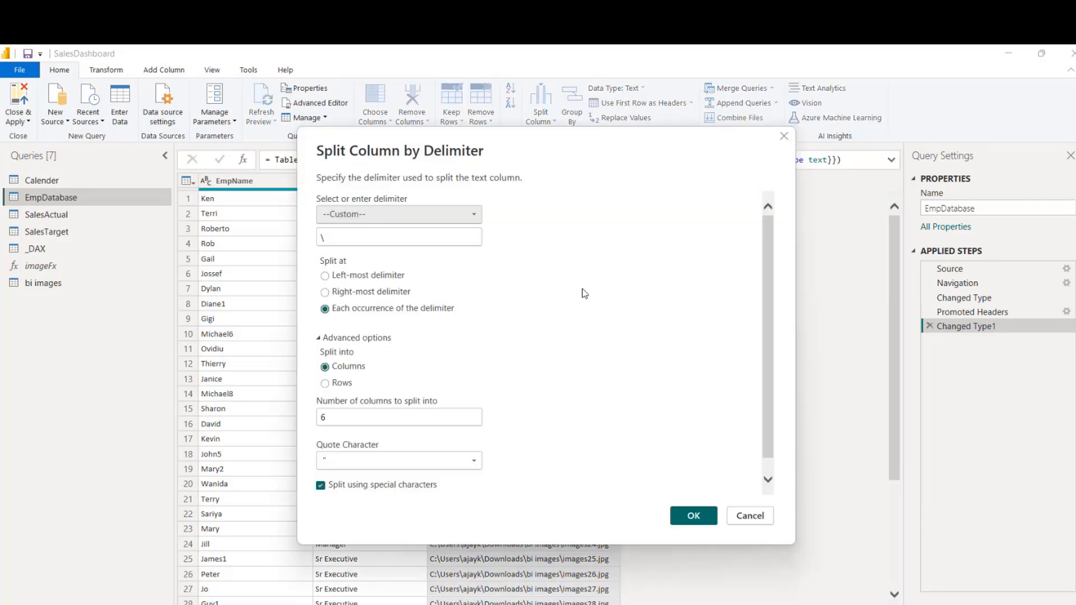
left_click_drag(520, 140, 872, 188)
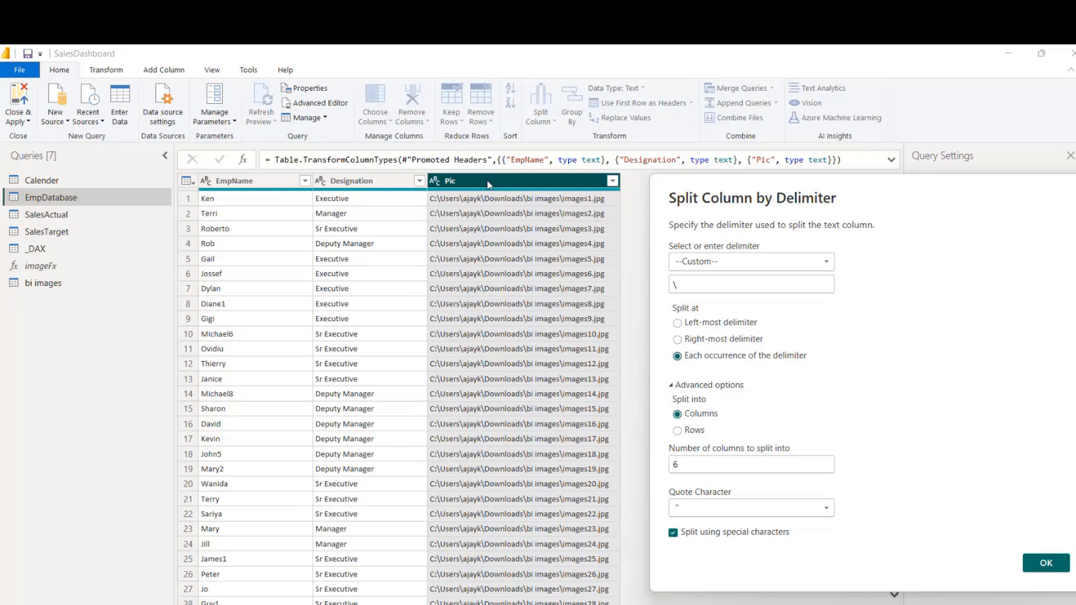
left_click(719, 341)
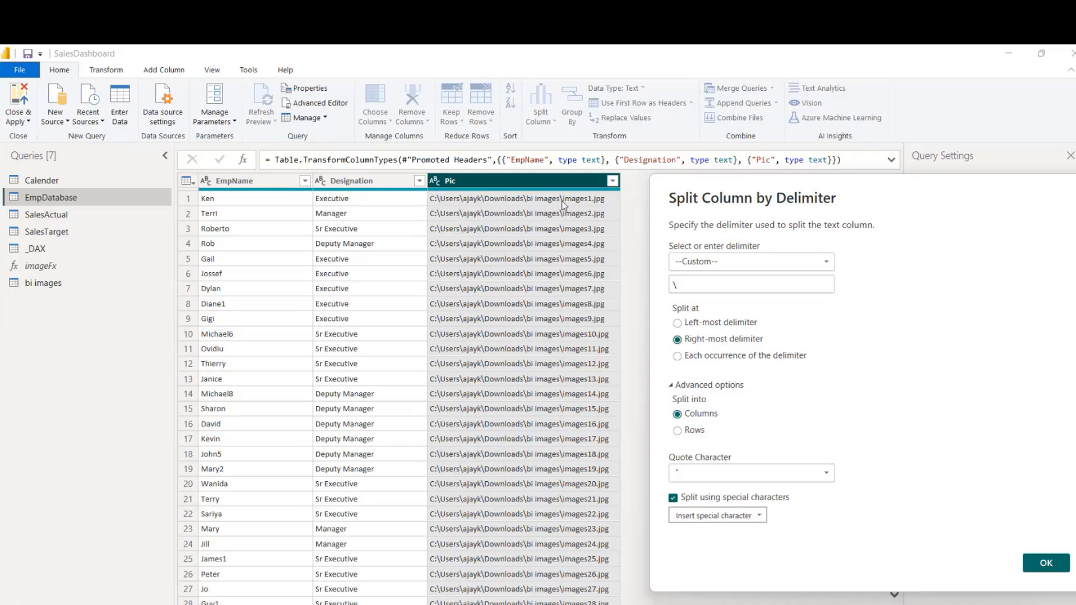
left_click(1045, 563)
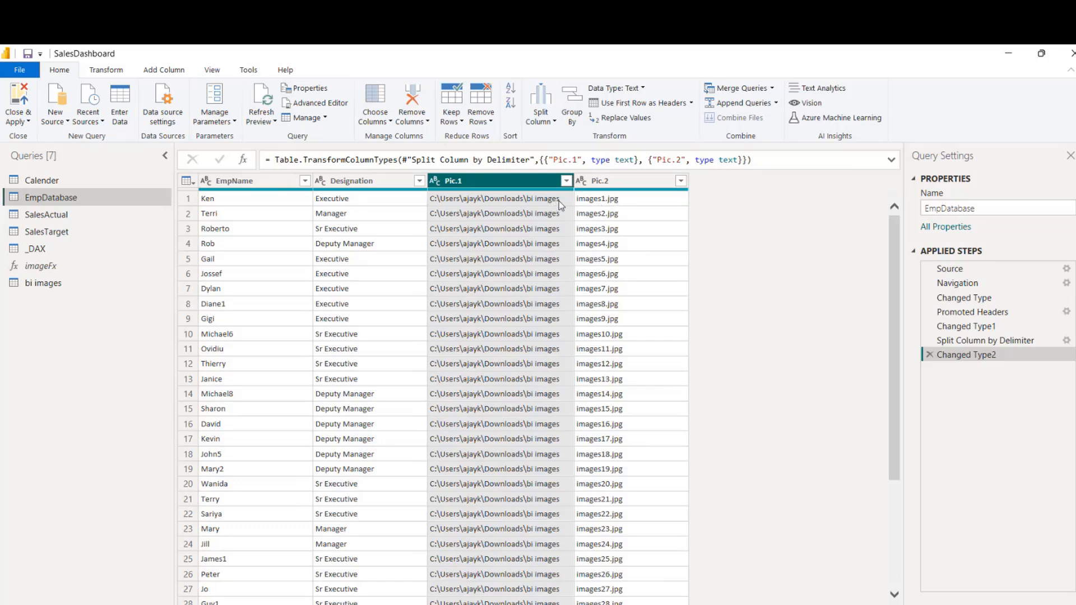
left_click(618, 182)
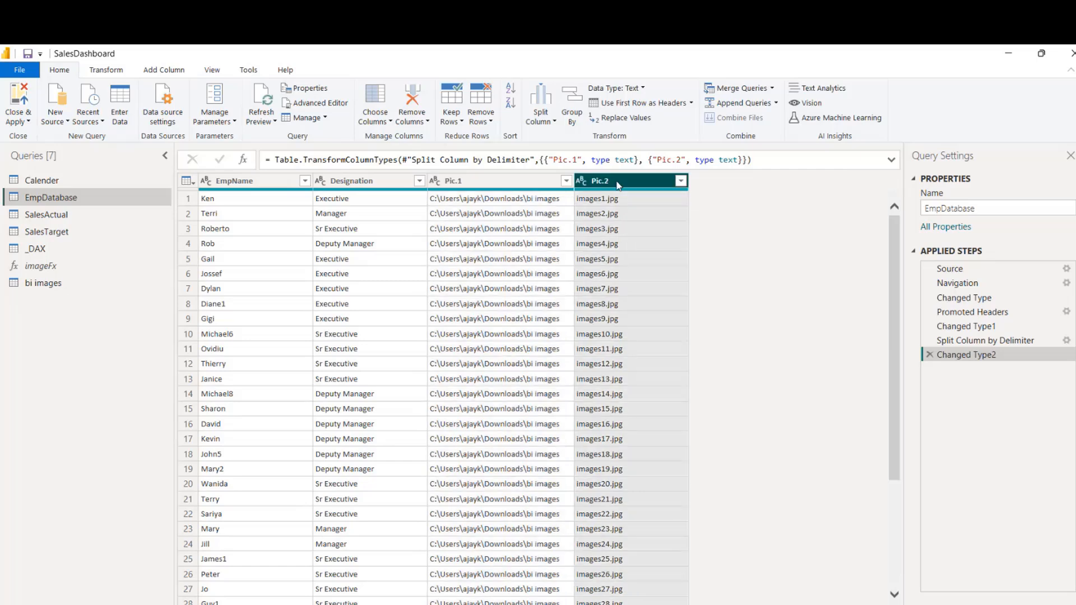
Step: Remove the Changed Type2 and Split Column by Delimiter steps from the EmpDatabase query
left_click(929, 356)
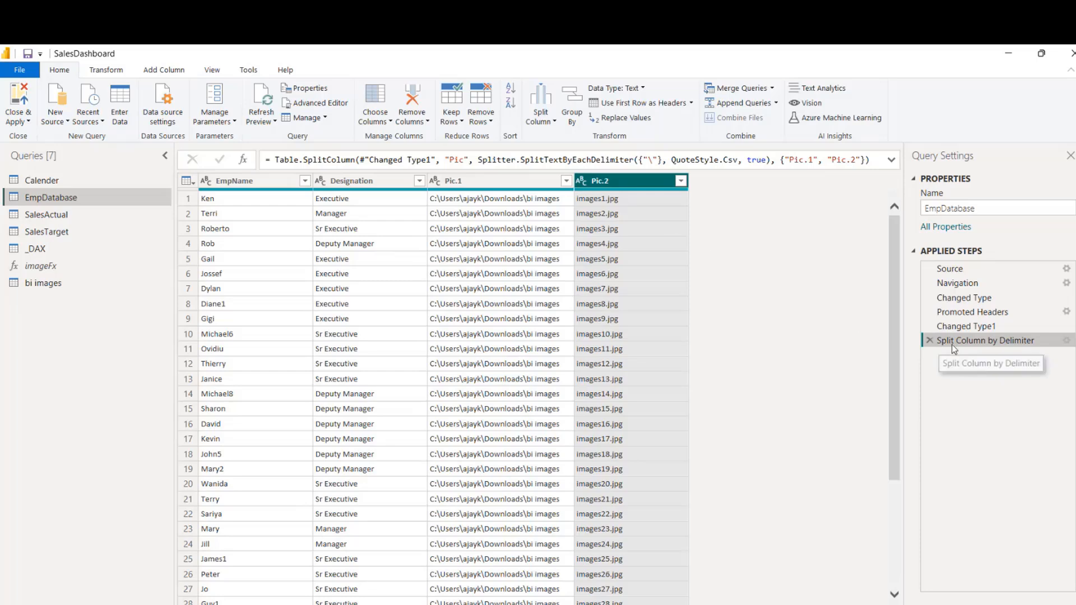
left_click(929, 340)
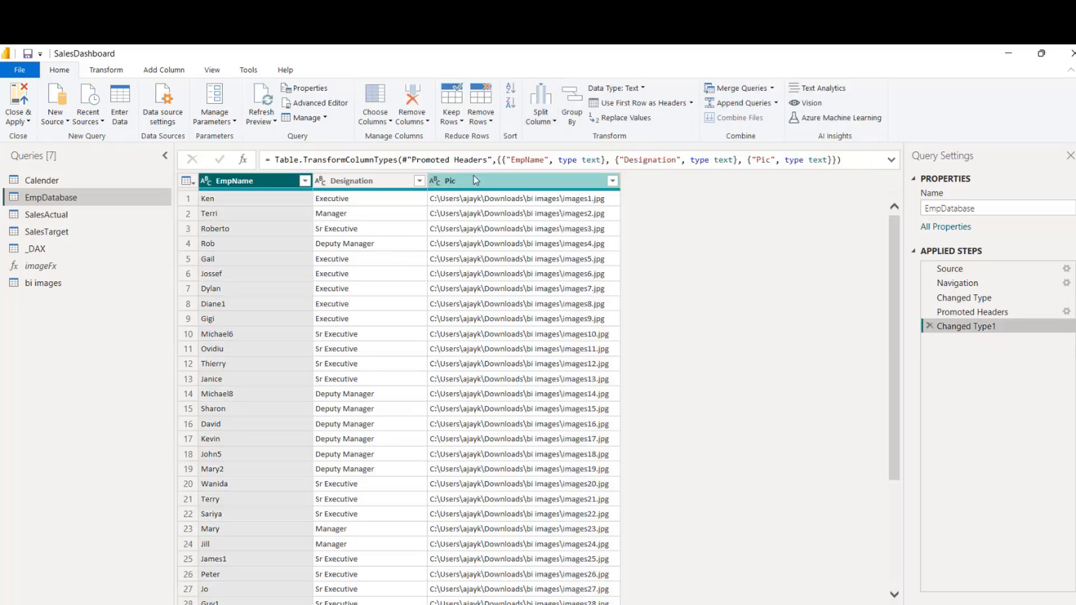
left_click(492, 180)
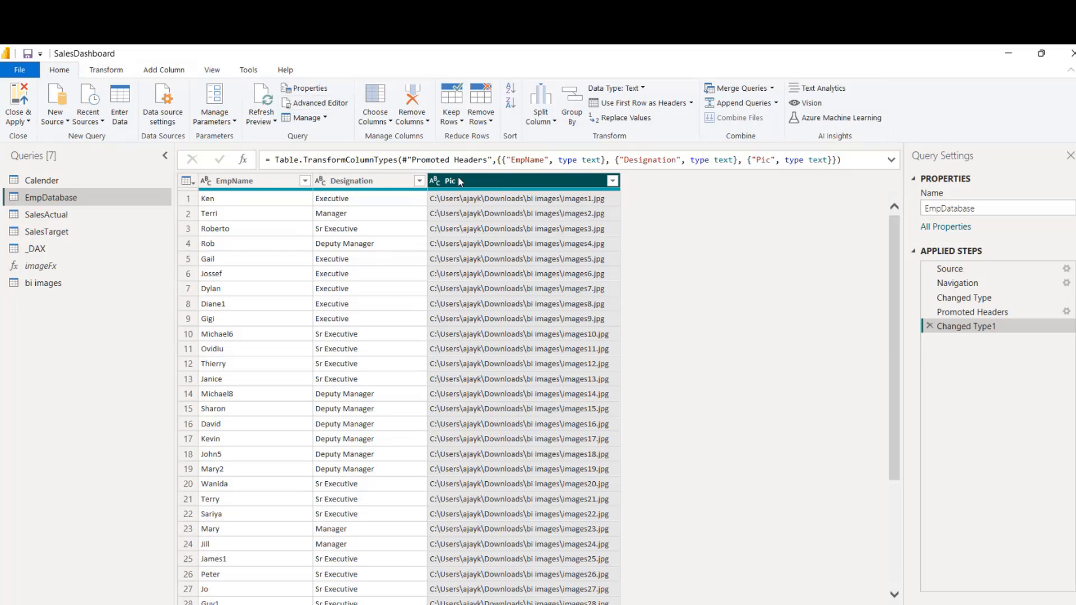
left_click(162, 71)
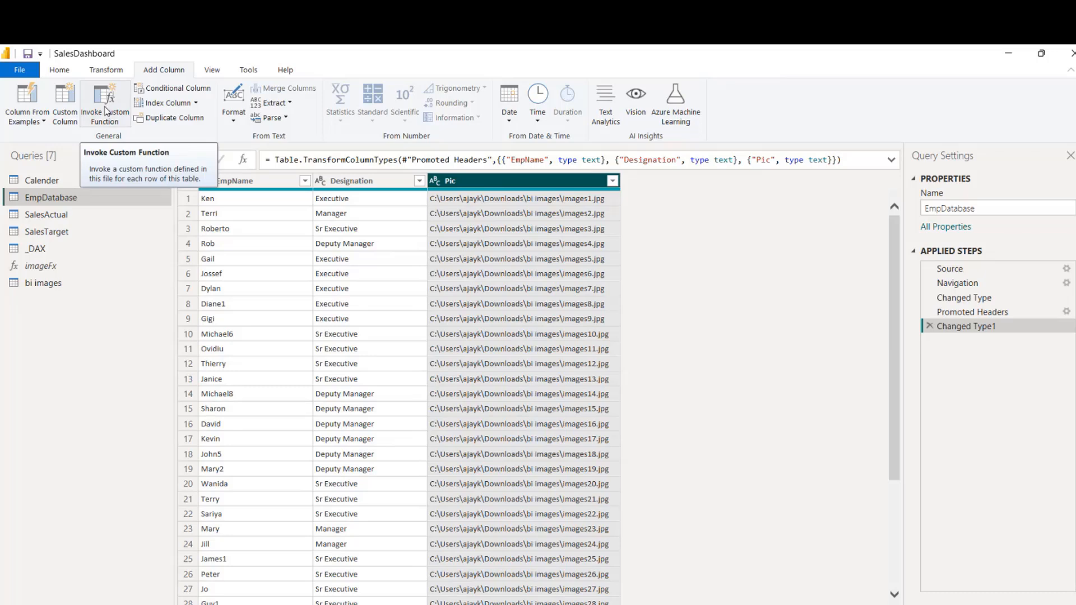
left_click(63, 109)
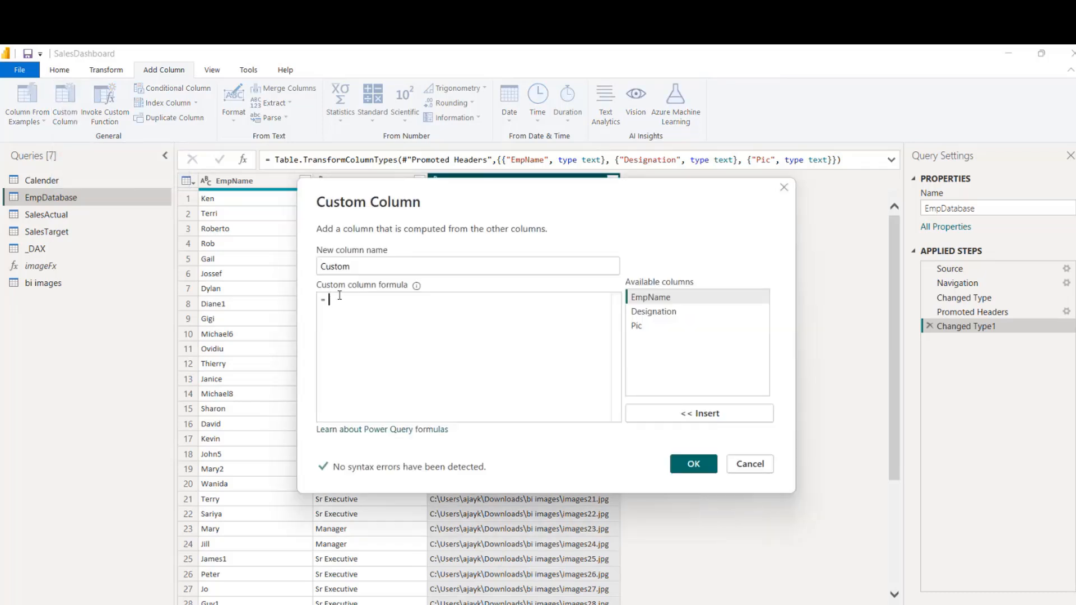
type("4+4")
double_click(655, 298)
left_click(339, 302)
key("Delete")
left_click(761, 466)
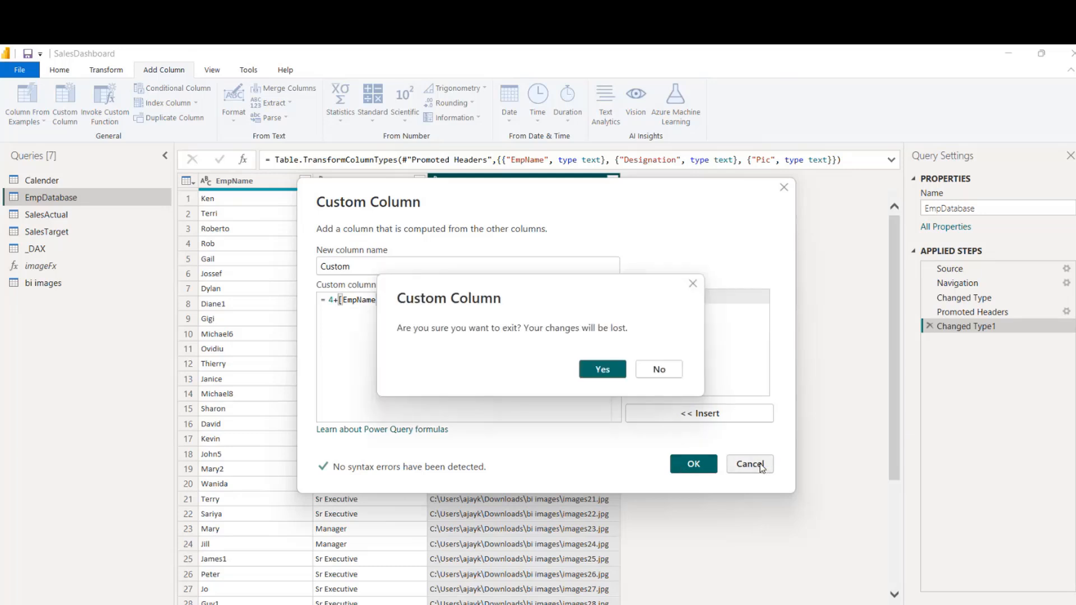
left_click(602, 369)
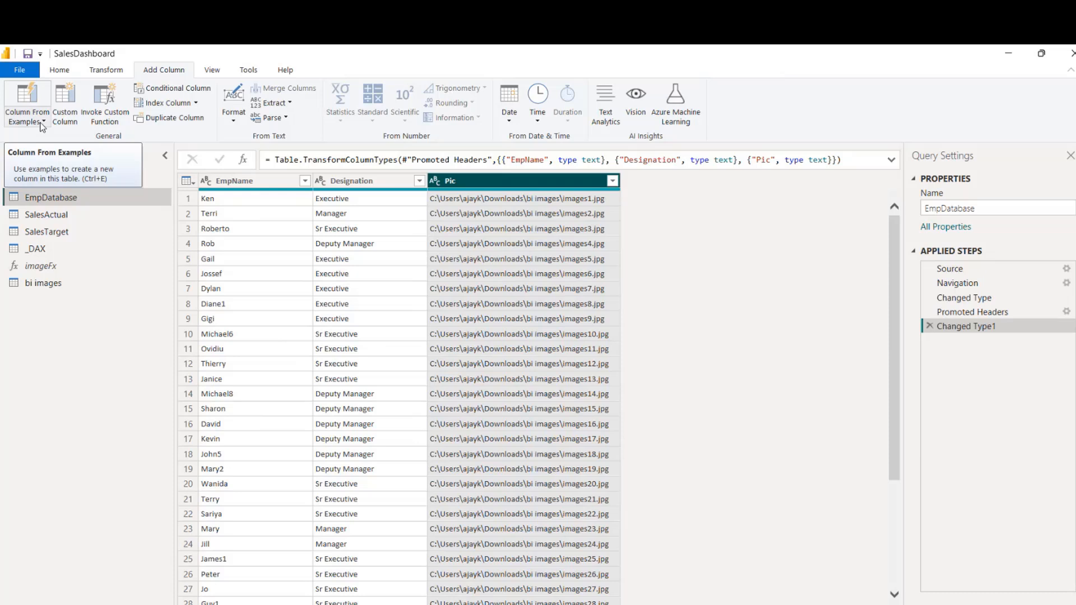
Step: Add a column from examples based on the Pic column of EmpDatabase, with images1.jpg as the first row's sample value
left_click(43, 122)
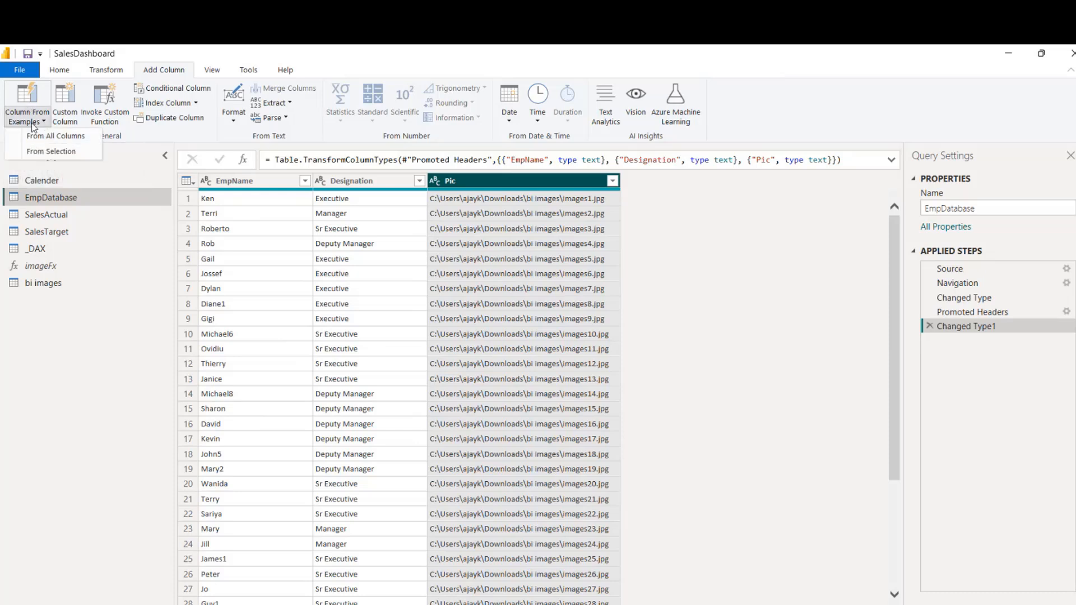
left_click(59, 153)
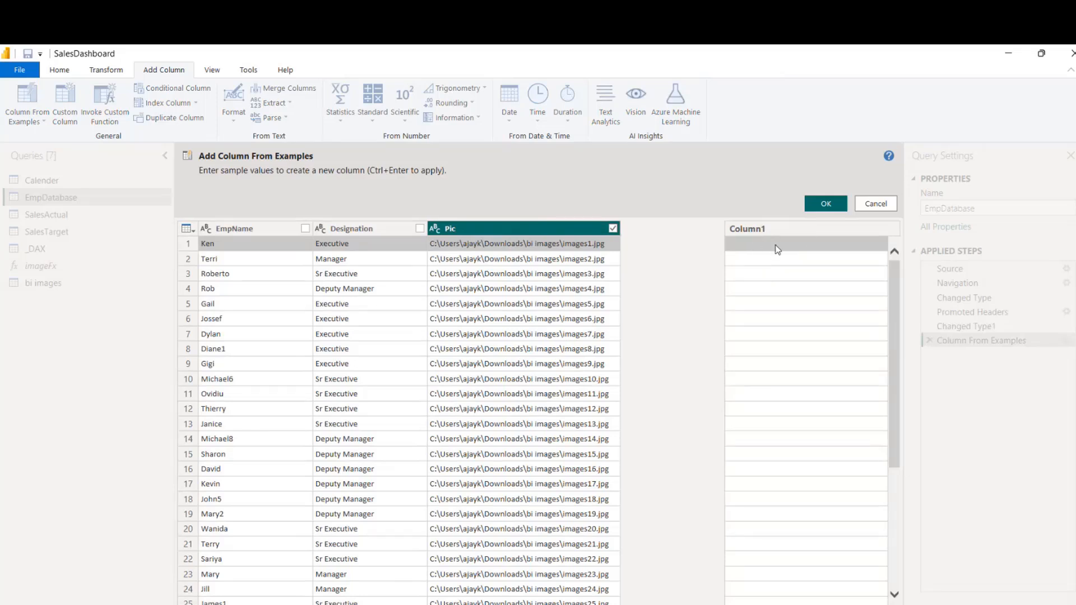
left_click(745, 248)
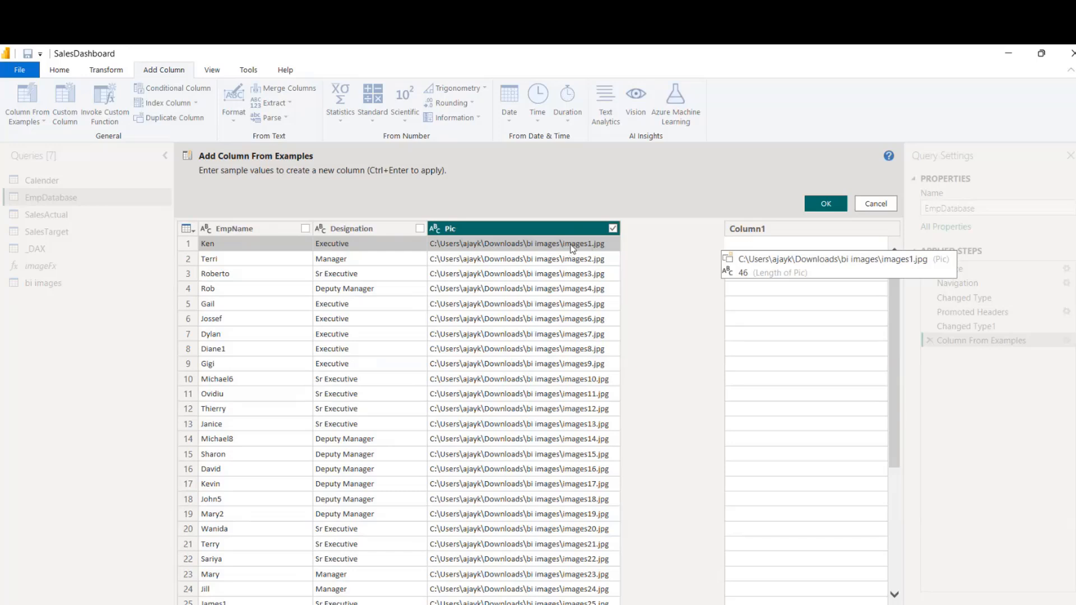
type("images")
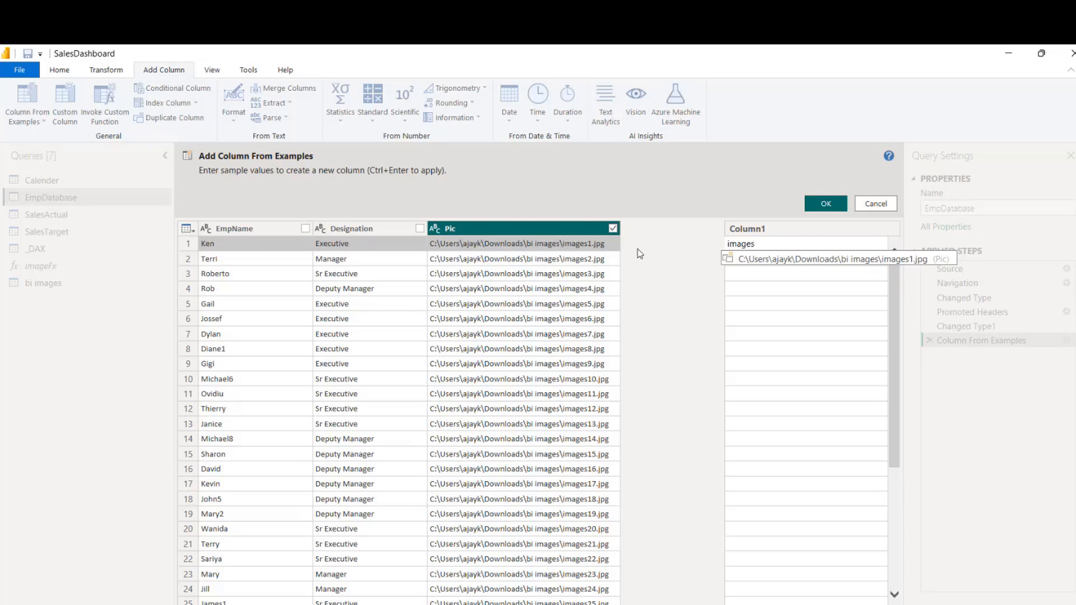
type("1")
type(".jpg")
left_click(794, 244)
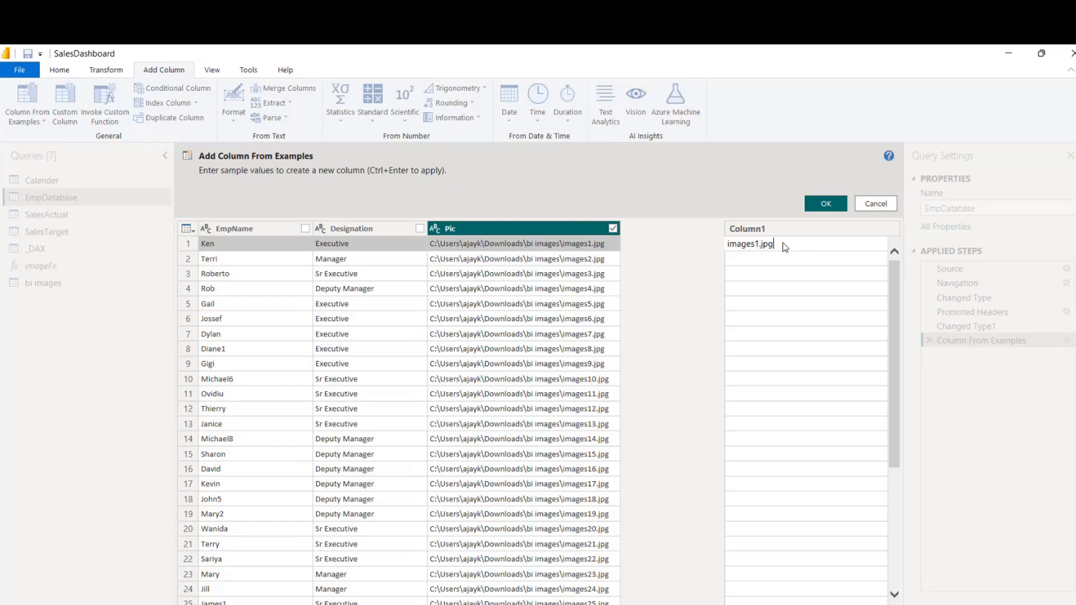
key("Return")
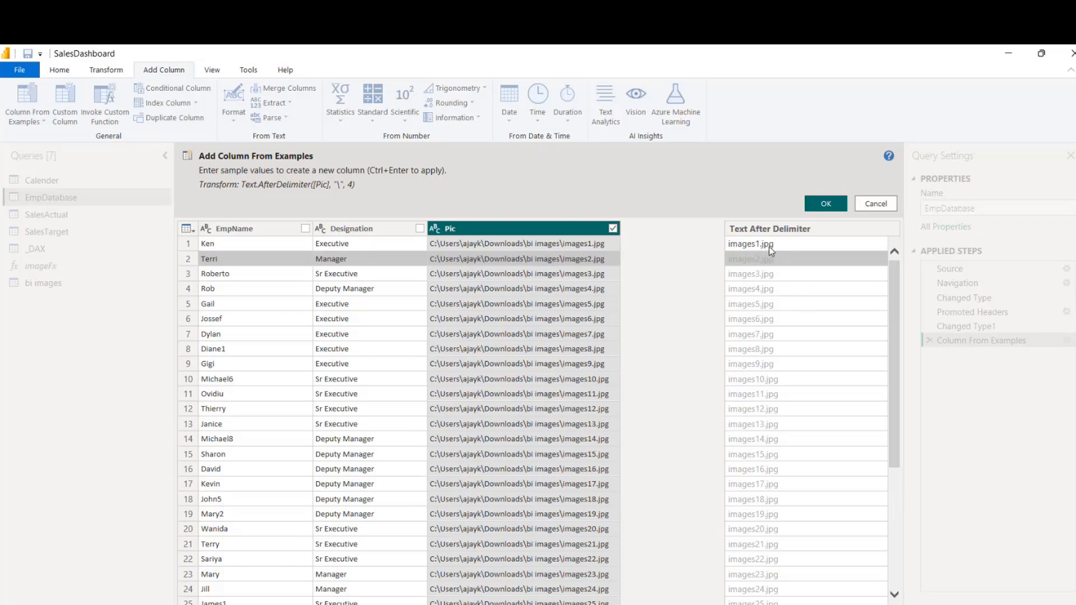
left_click(827, 202)
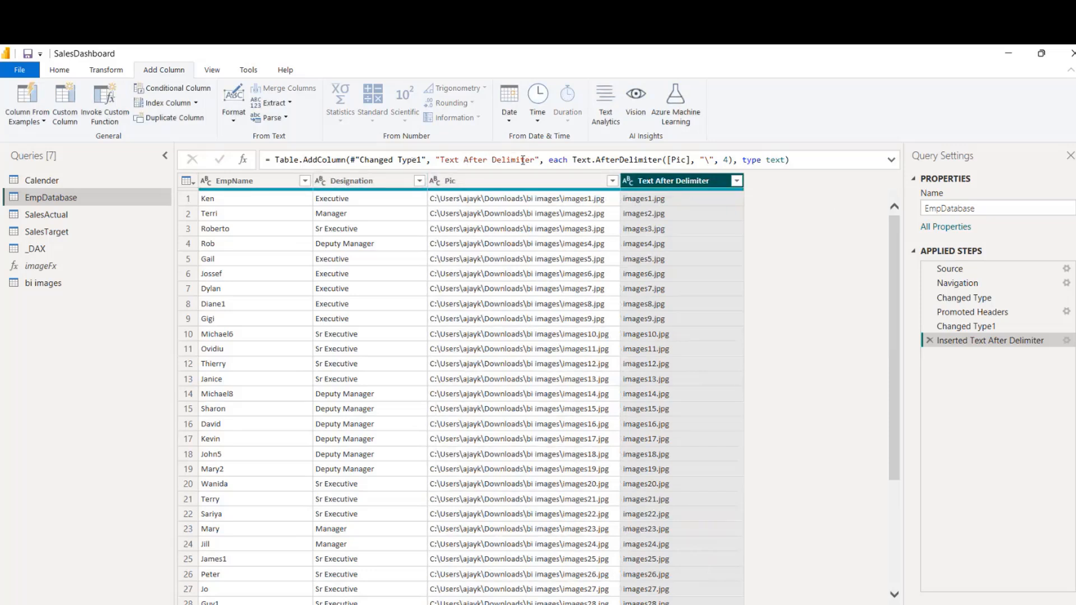
Step: Rename the Text After Delimiter column of EmpDatabase as image_name
double_click(661, 181)
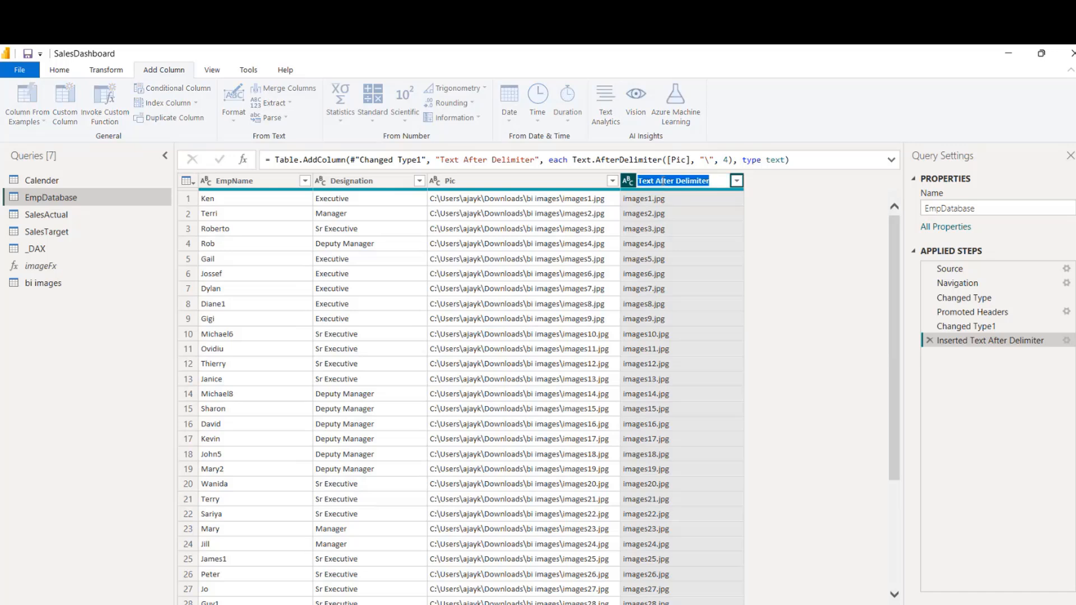
type("final")
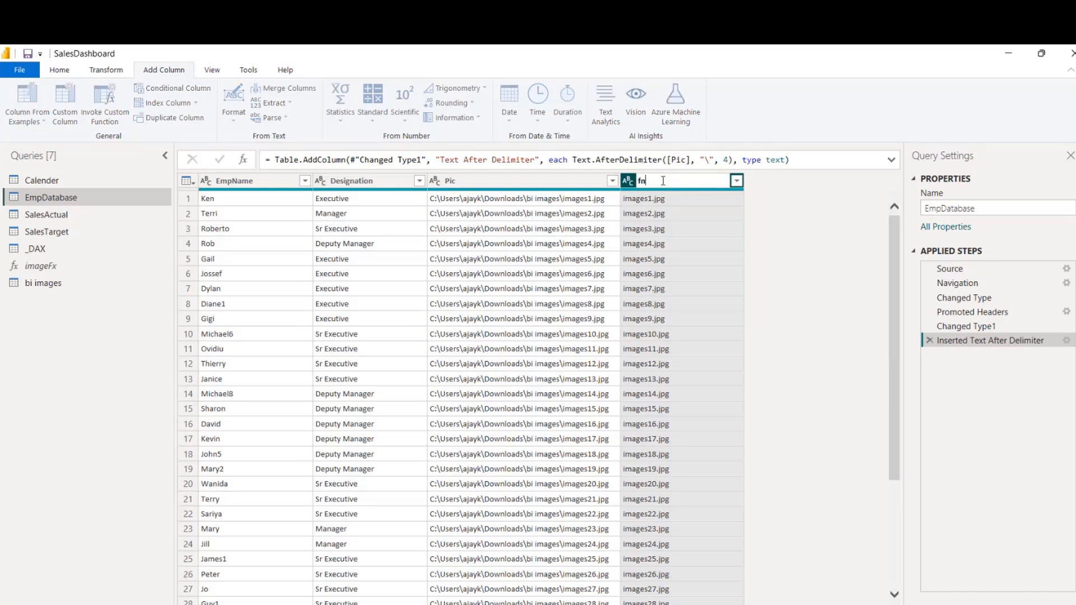
type("imag")
key("BackSpace")
key("BackSpace")
key("BackSpace")
key("BackSpace")
key("BackSpace")
key("BackSpace")
key("BackSpace")
key("BackSpace")
key("BackSpace")
type("image")
key("Return")
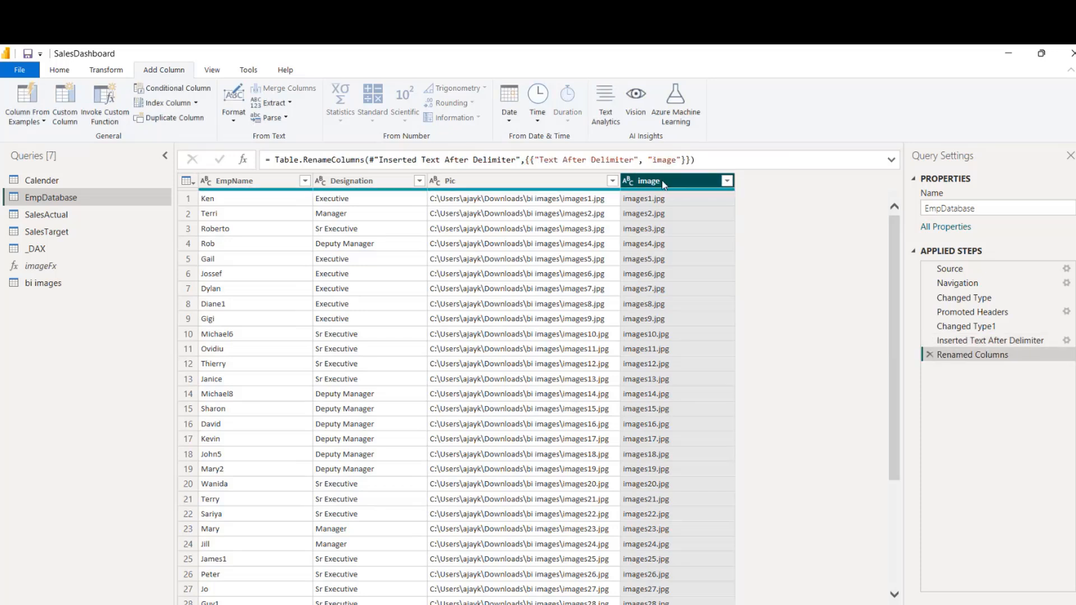
double_click(663, 182)
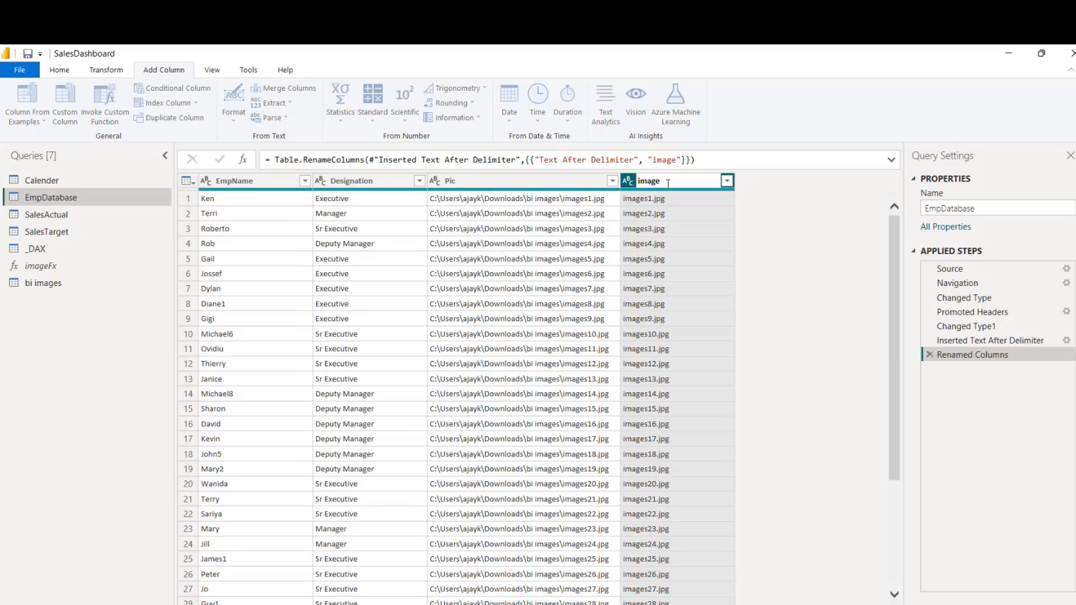
type("_name")
key("Return")
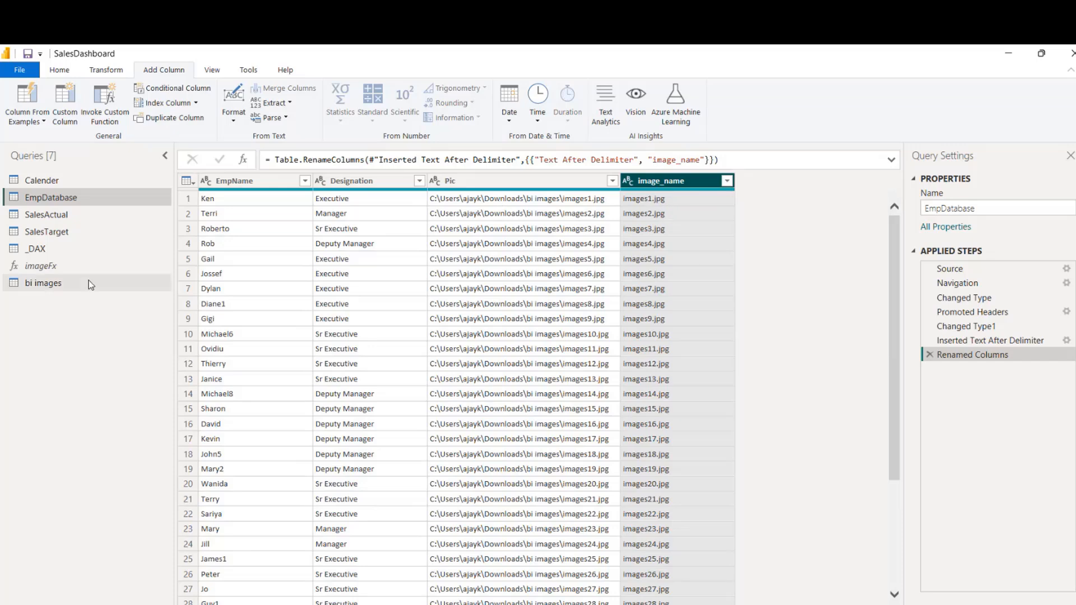
Step: Compare the image_name column of EmpDatabase with the Name column of bi images
left_click(66, 287)
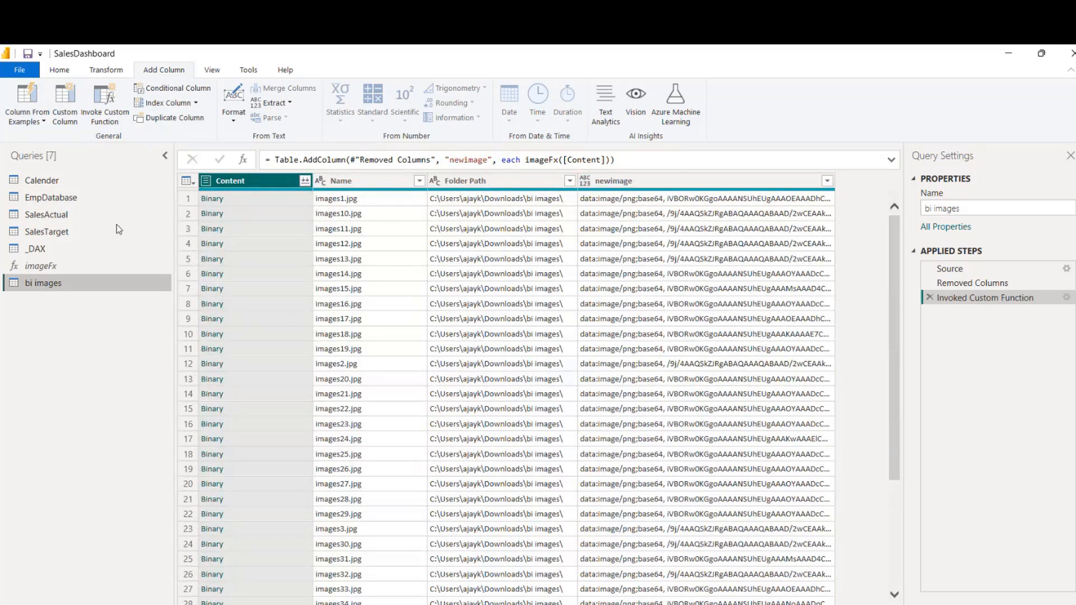
left_click(75, 197)
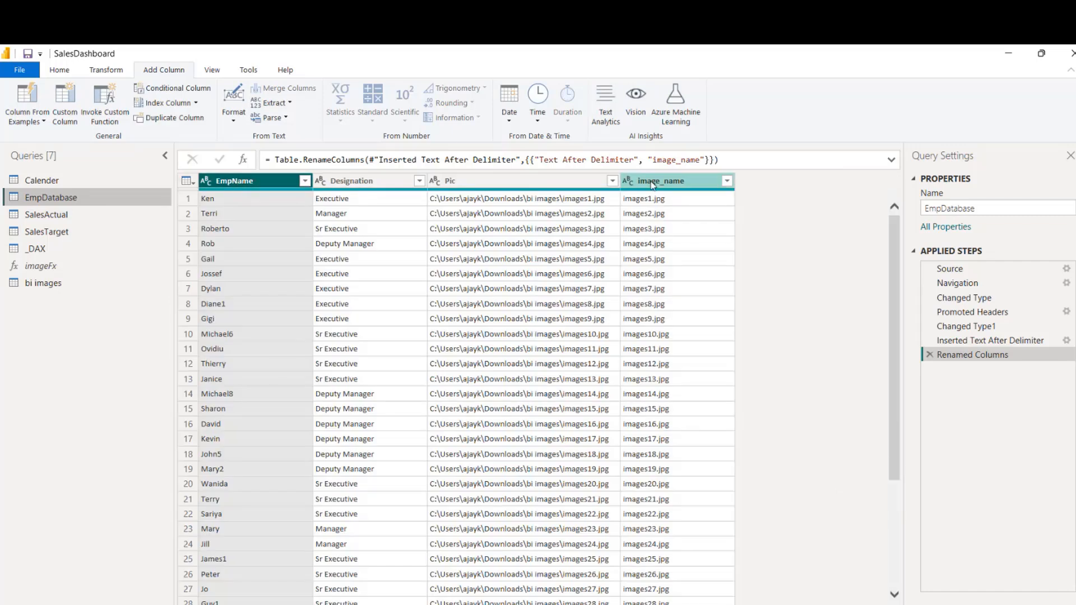
left_click(681, 179)
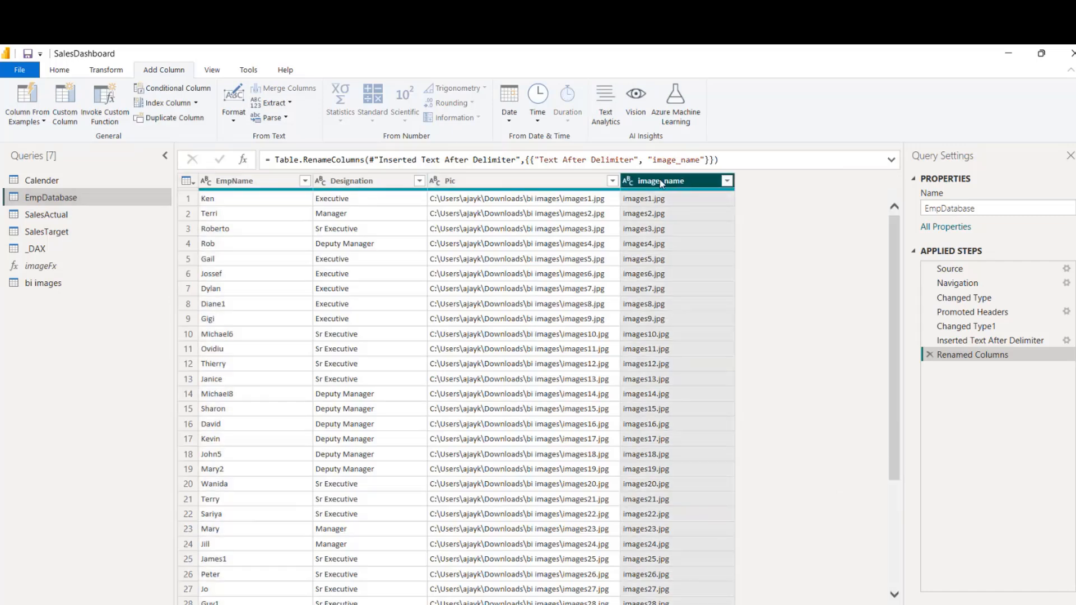
left_click(85, 286)
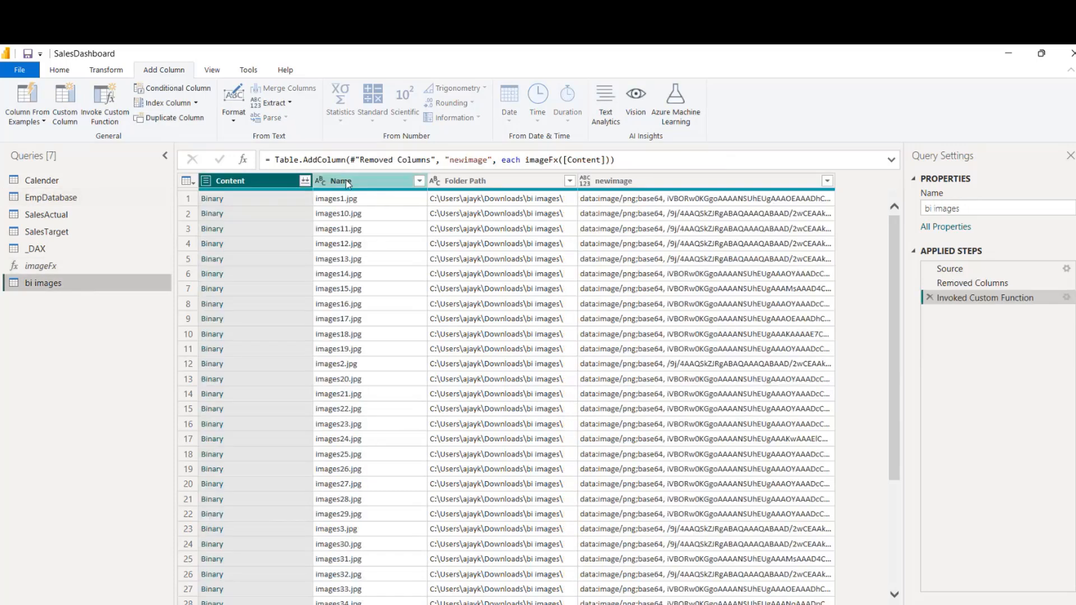
left_click(348, 180)
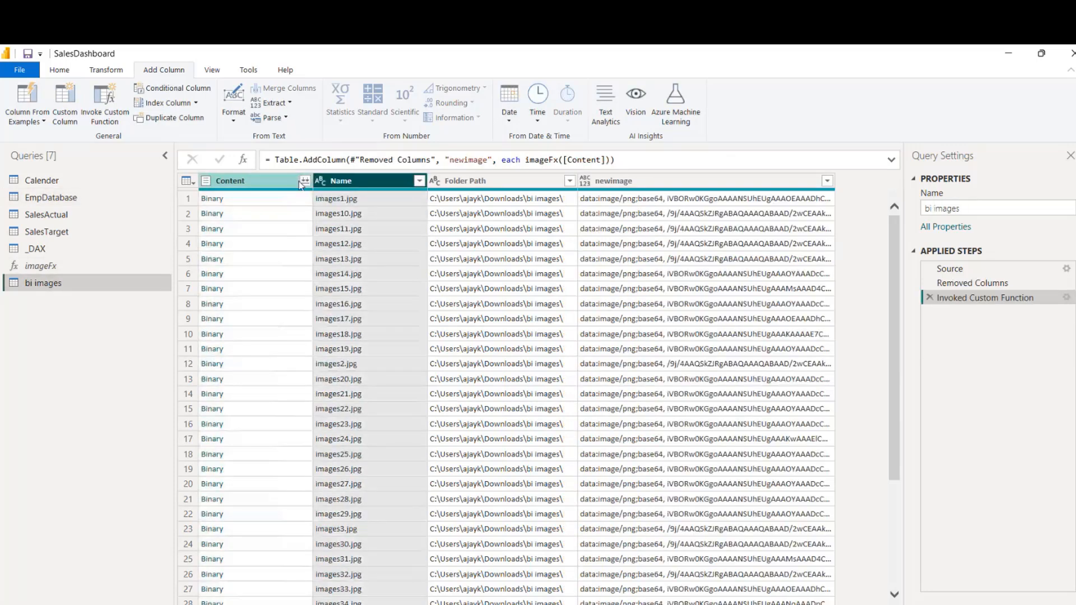
Step: Return to the EmpDatabase query, then close the query editor and apply the changes to the report
left_click(75, 202)
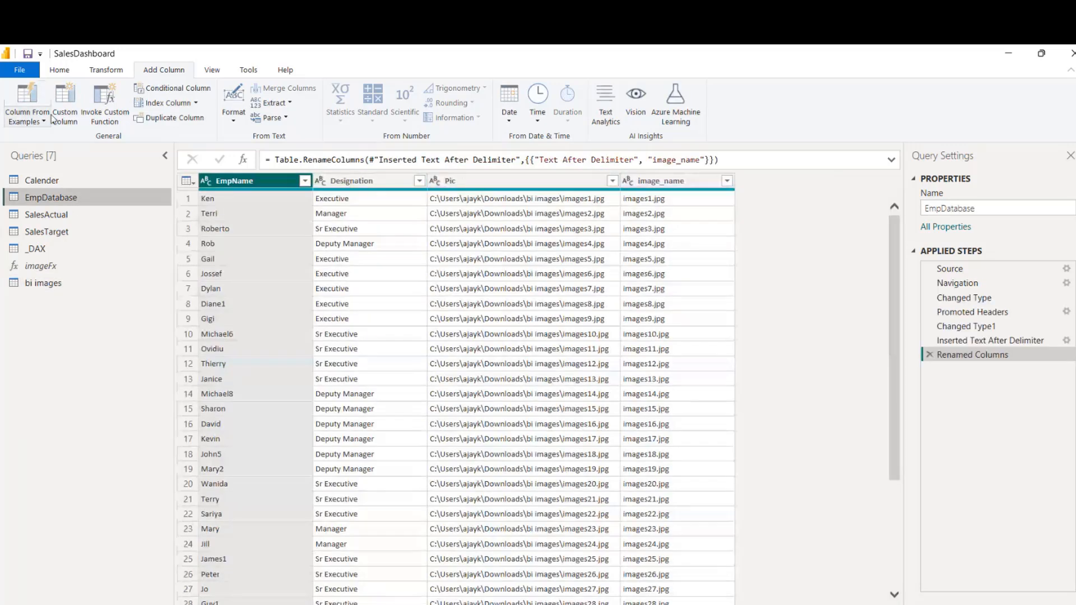
left_click(59, 70)
left_click(27, 122)
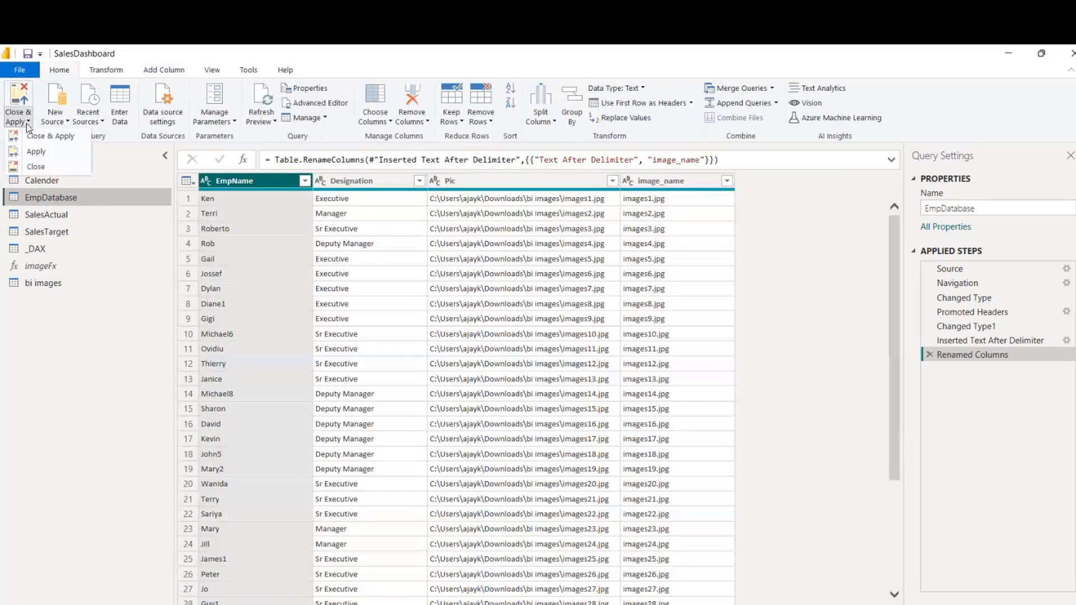
left_click(73, 138)
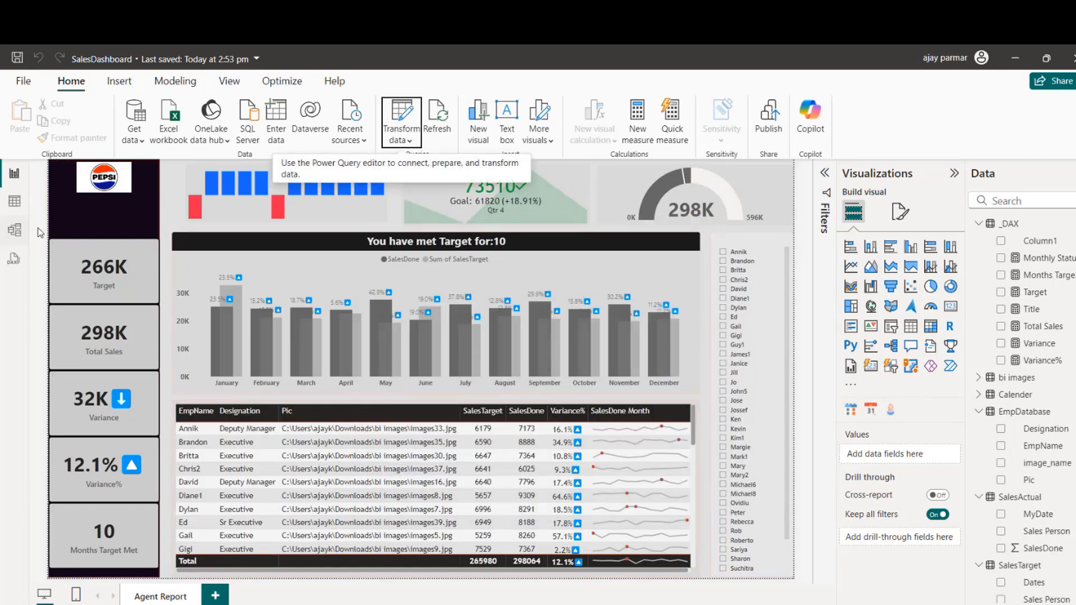
Step: Relate image_name of EmpDatabase to newimage of bi images as an active one-to-many relationship with single cross-filter direction
left_click(16, 230)
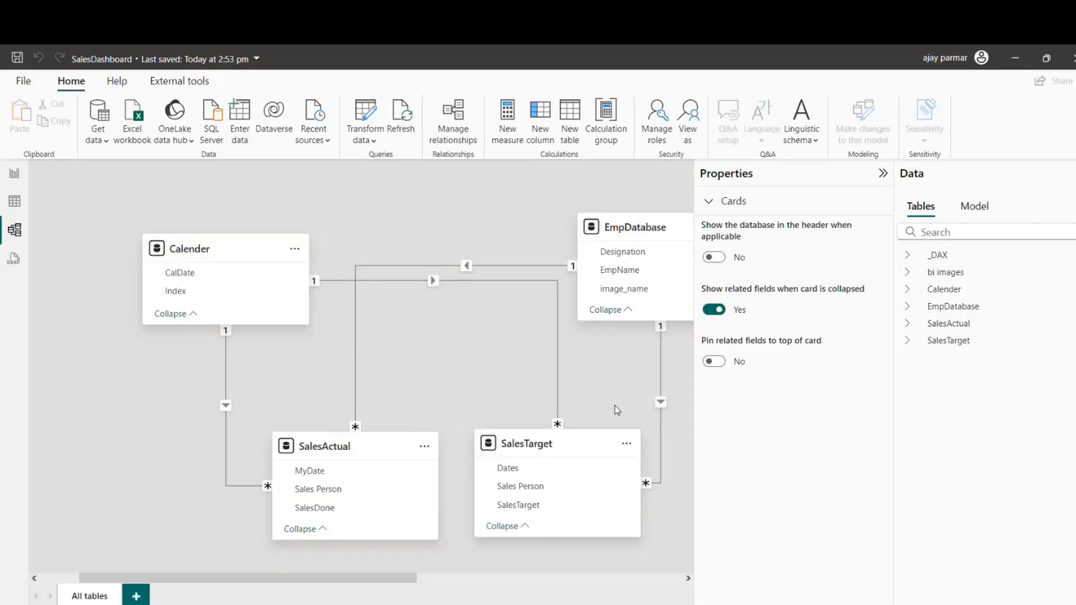
left_click(883, 174)
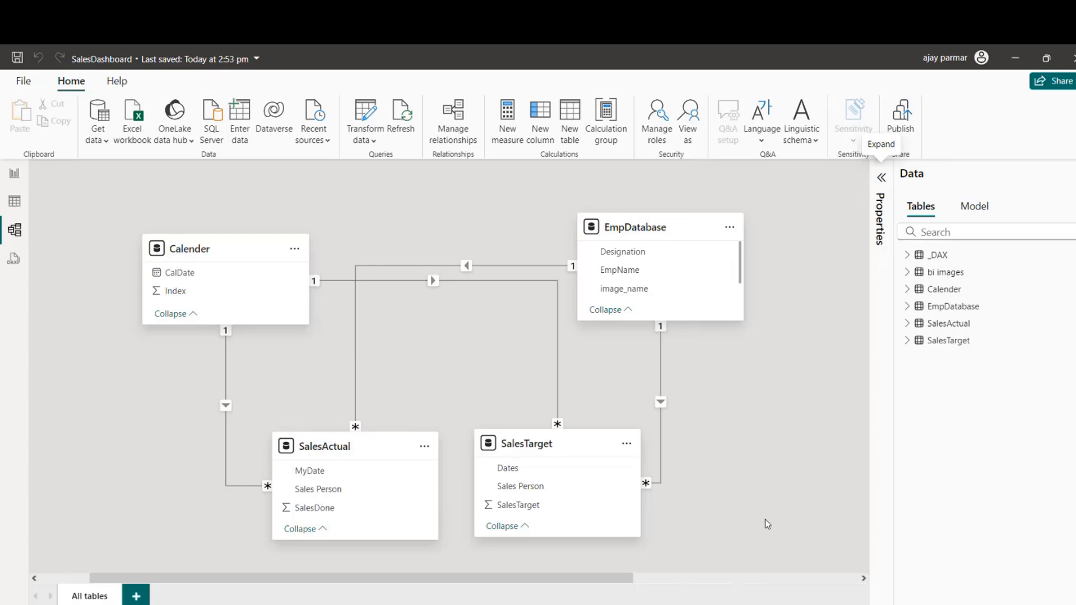
left_click_drag(574, 582, 772, 558)
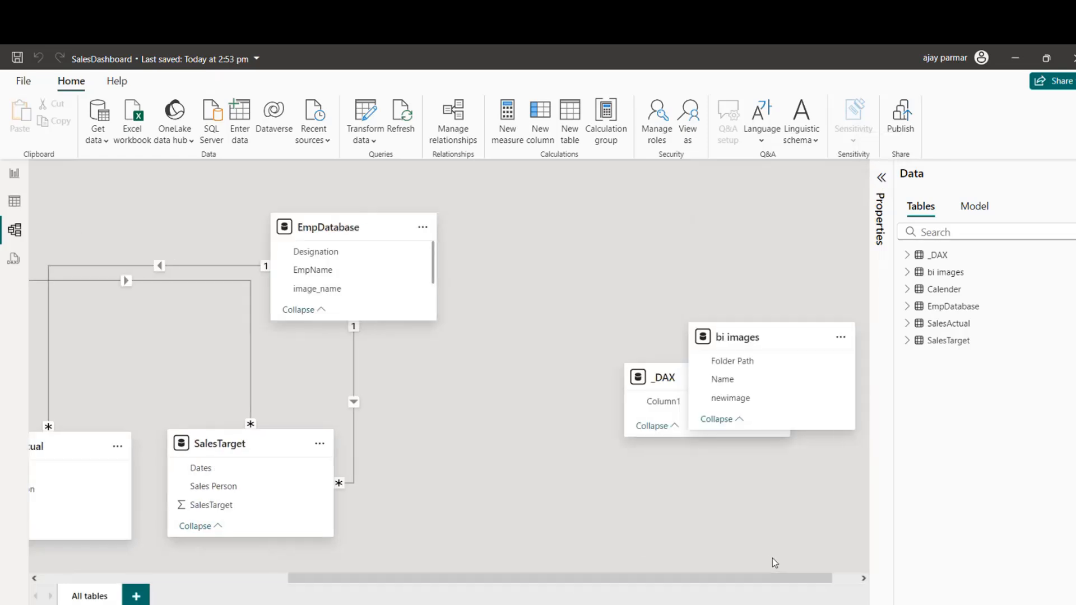
left_click_drag(754, 341, 485, 359)
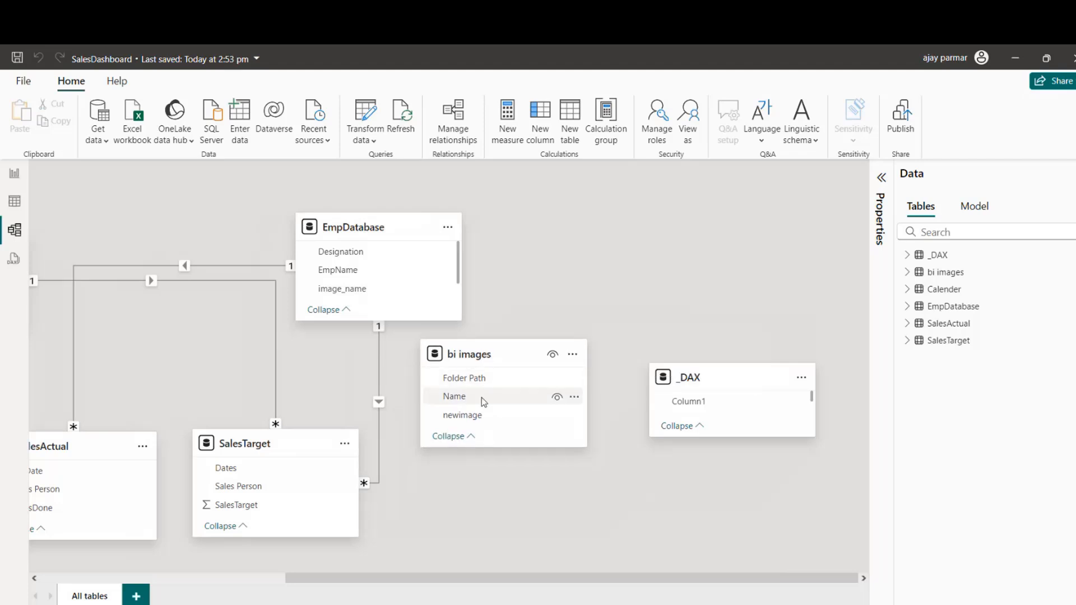
left_click_drag(348, 289, 480, 416)
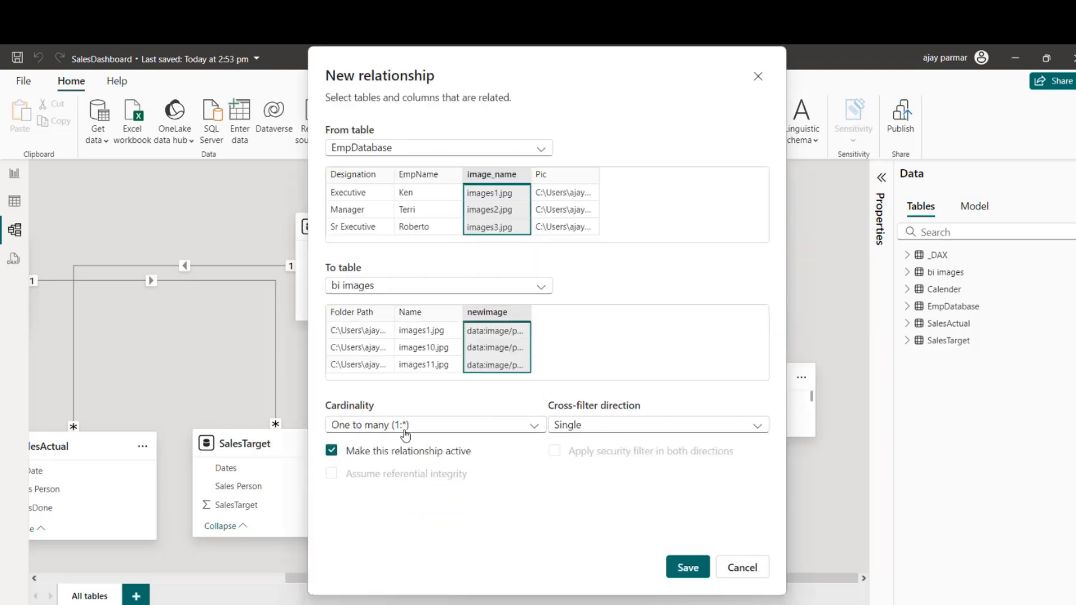
left_click(686, 568)
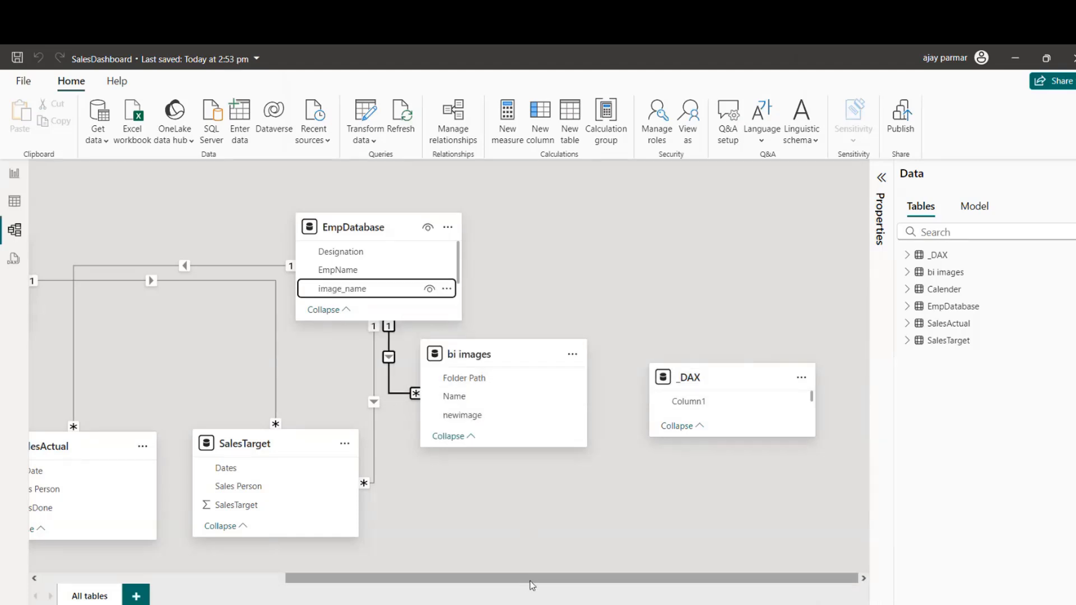
left_click_drag(531, 583, 296, 582)
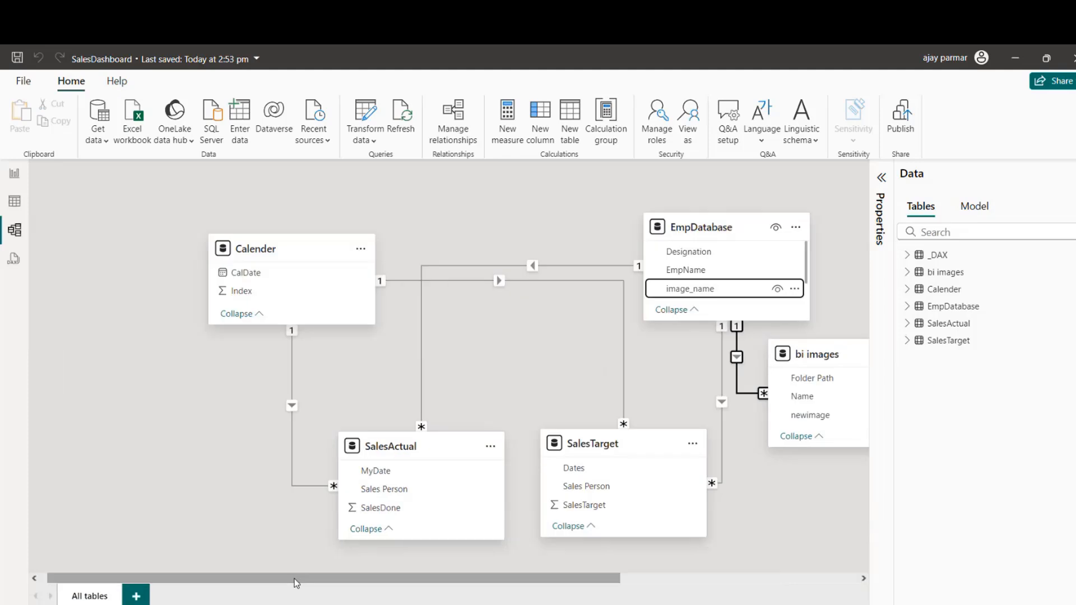
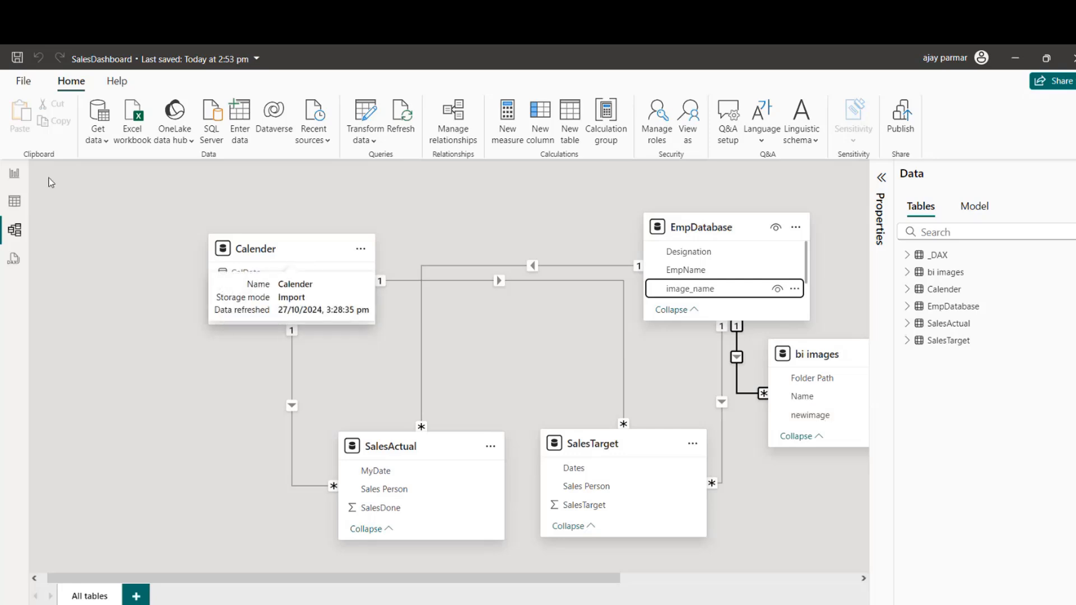
Step: Replace the Pic column of the agent table on the report with newimage from bi images, placed after EmpName
left_click(15, 177)
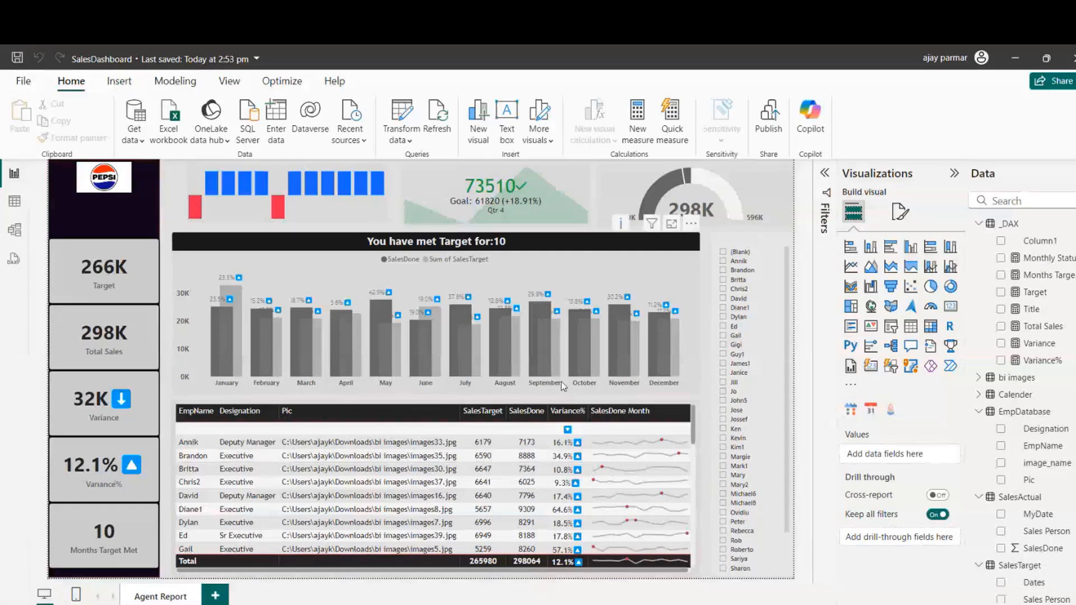
left_click(510, 401)
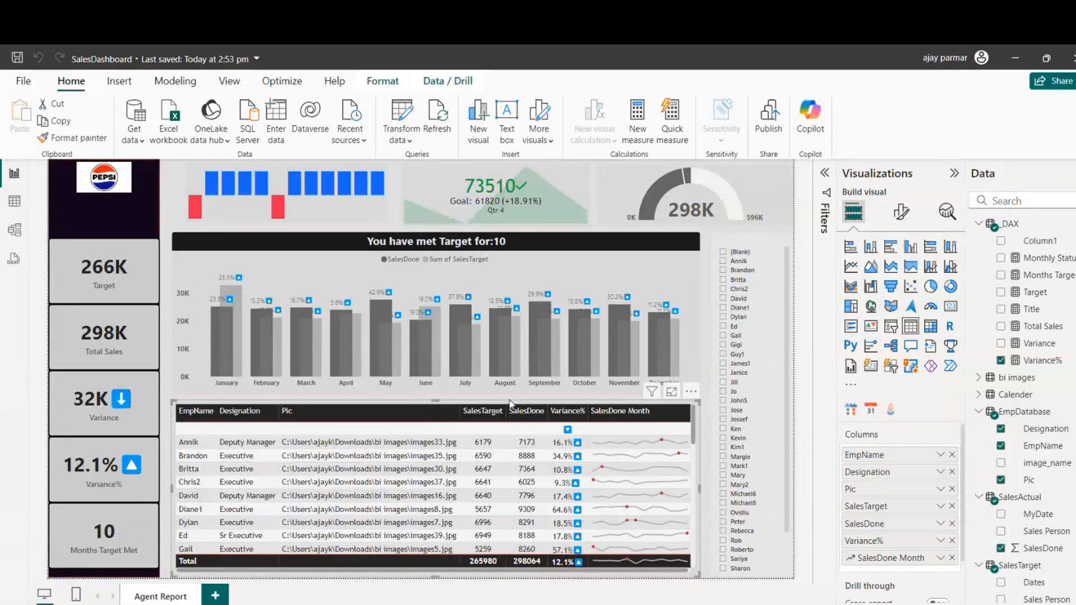
left_click(951, 489)
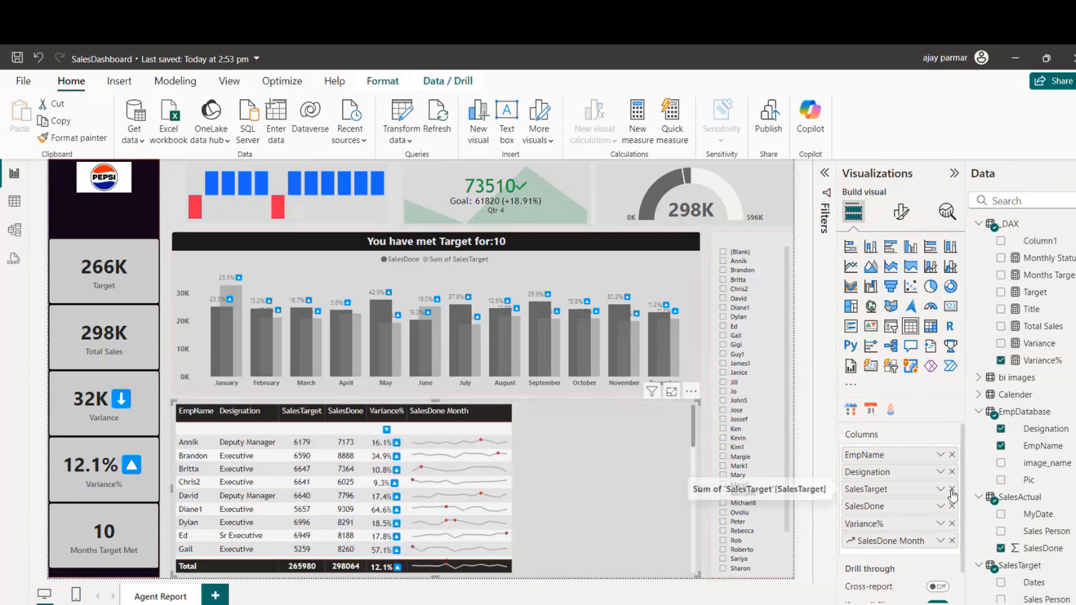
left_click(978, 377)
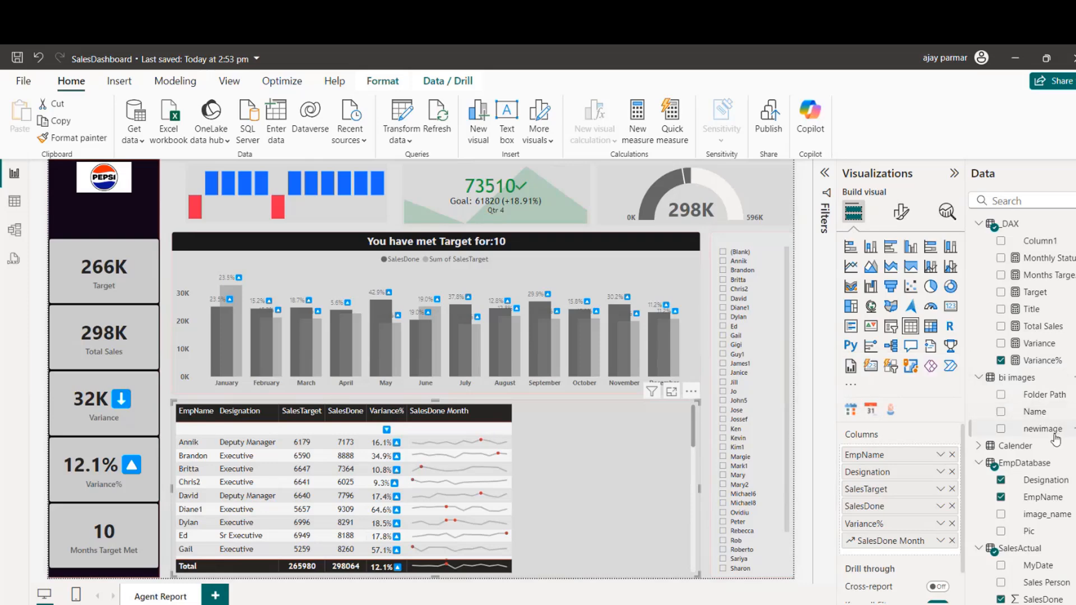
left_click_drag(913, 471, 913, 472)
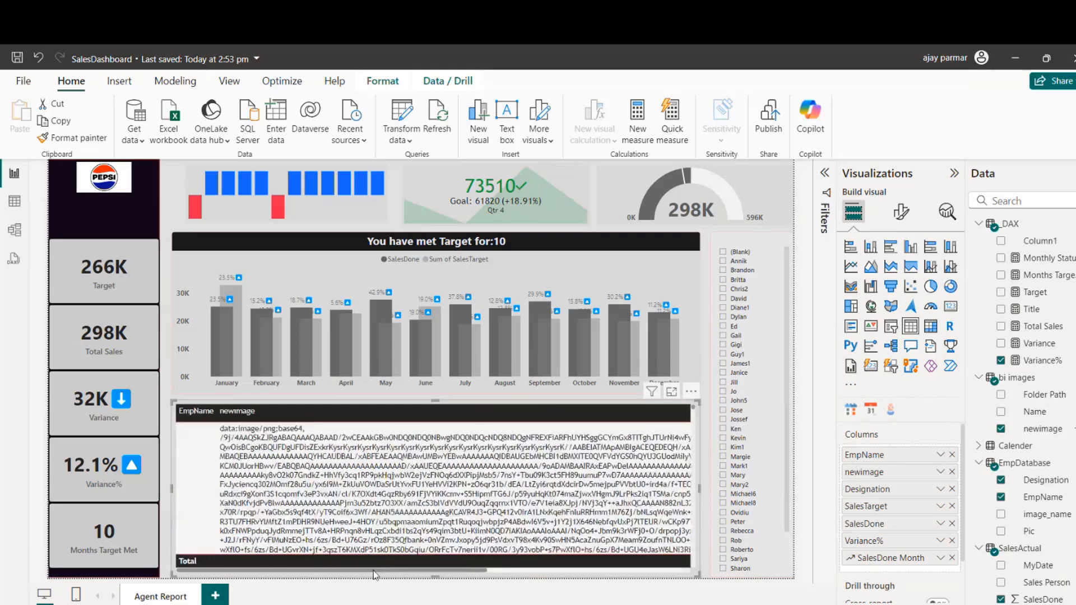
Step: Set the data category of the newimage column in the bi images table to Image URL
left_click(14, 206)
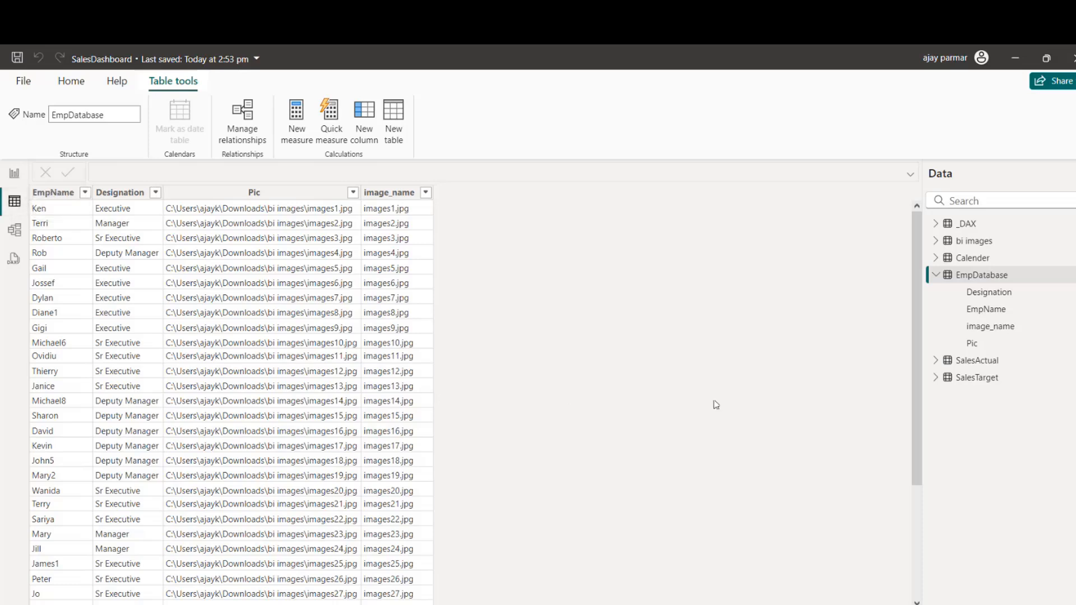
left_click(977, 246)
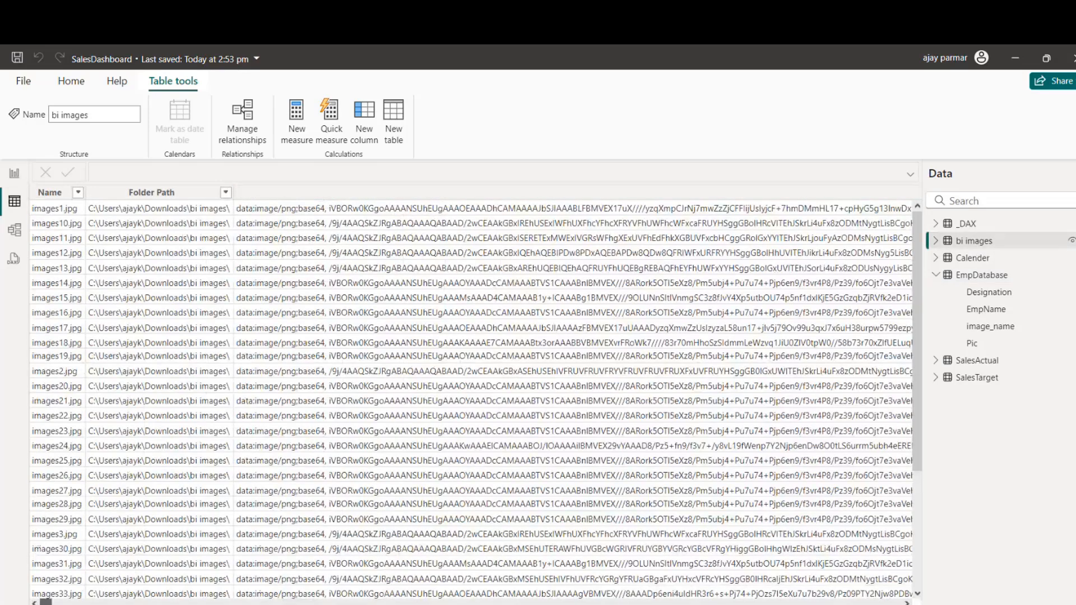
left_click_drag(46, 602, 18, 596)
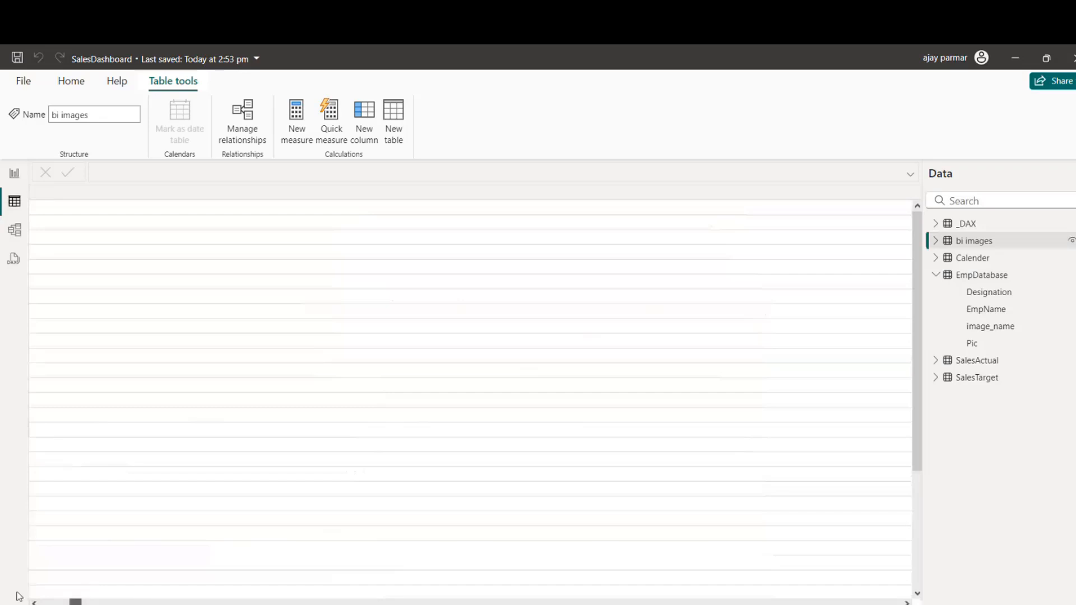
left_click(347, 191)
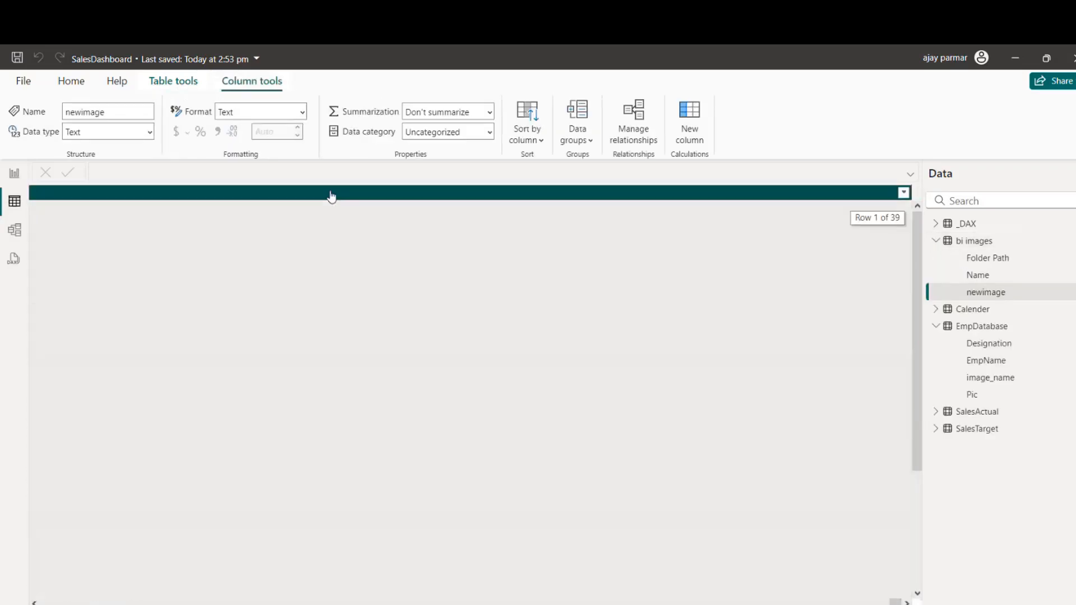
left_click(490, 132)
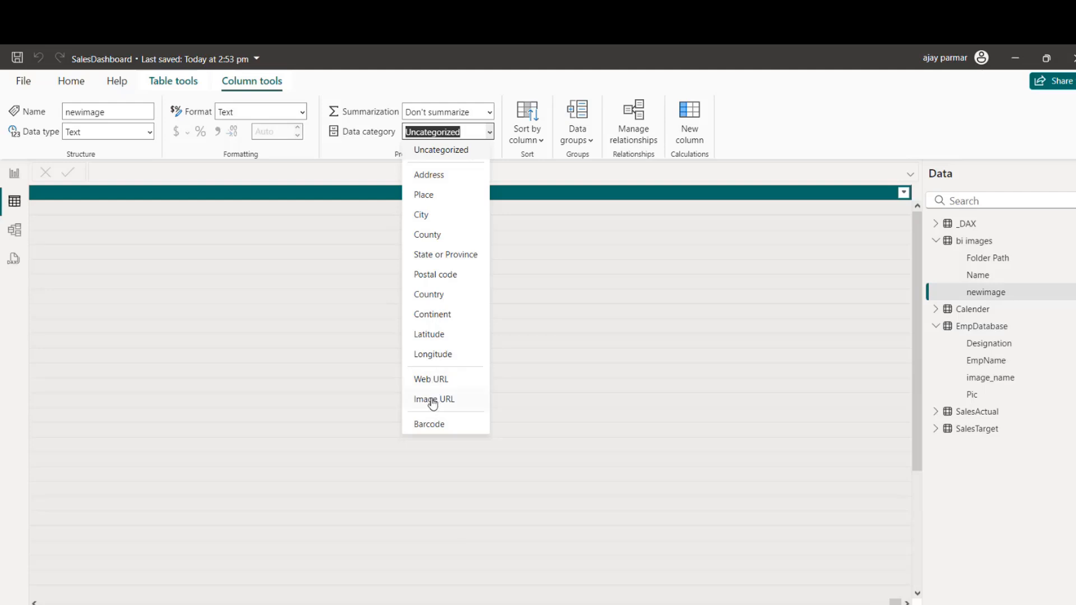
left_click(429, 401)
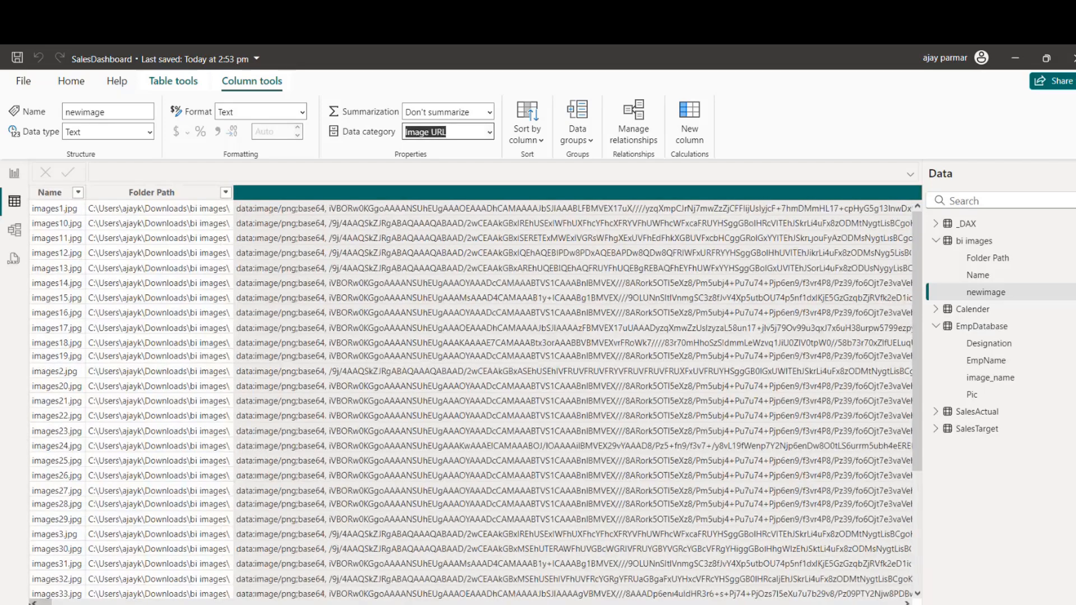
Step: Filter the Agent Report by the first named employee in the slicer to check which pictures the table shows
left_click(15, 176)
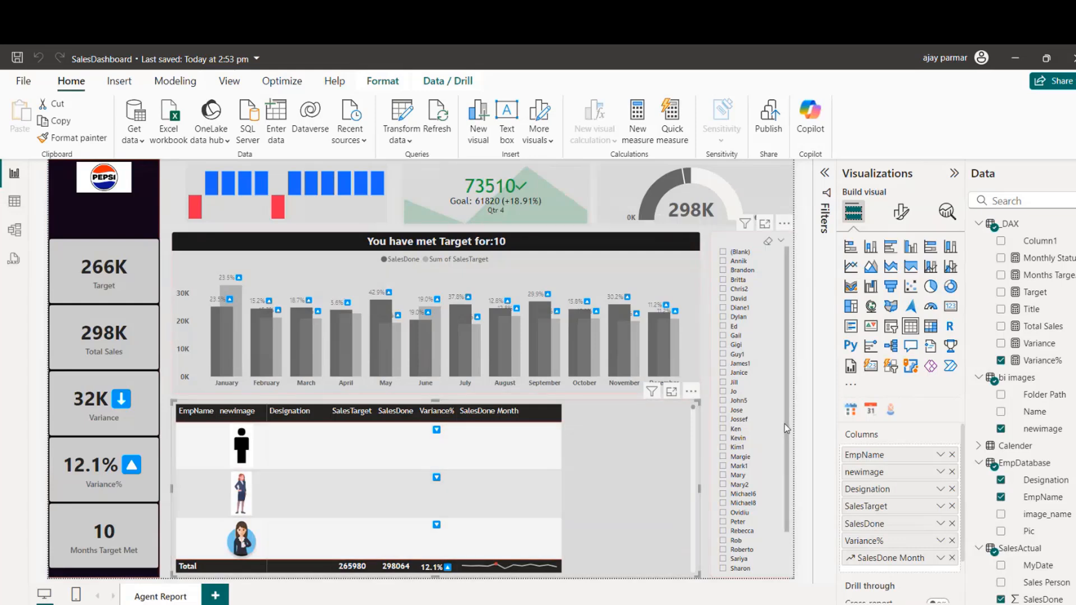
left_click(781, 379)
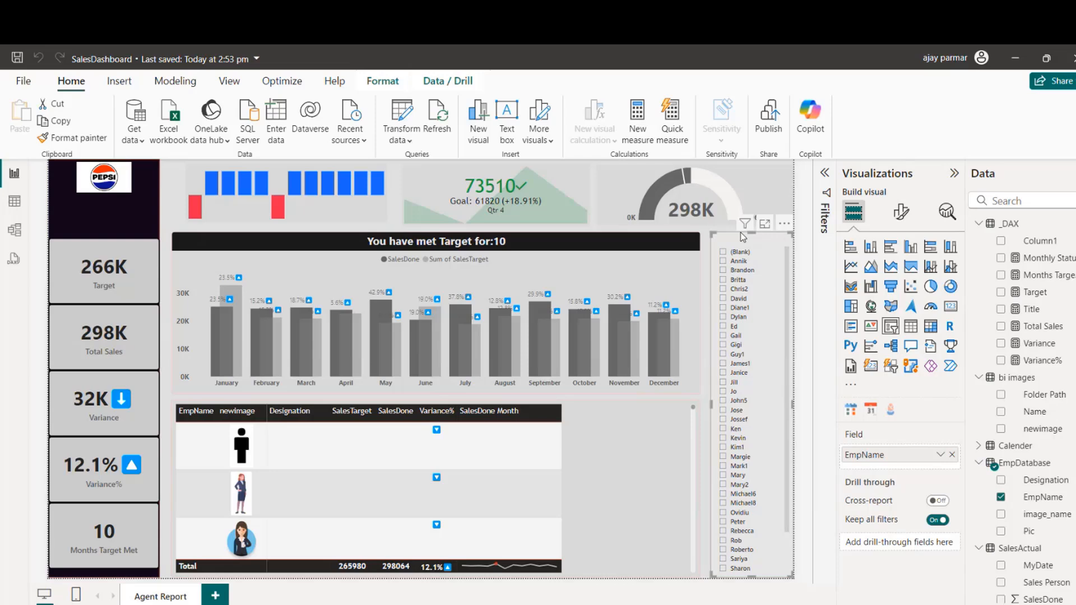
left_click(723, 261)
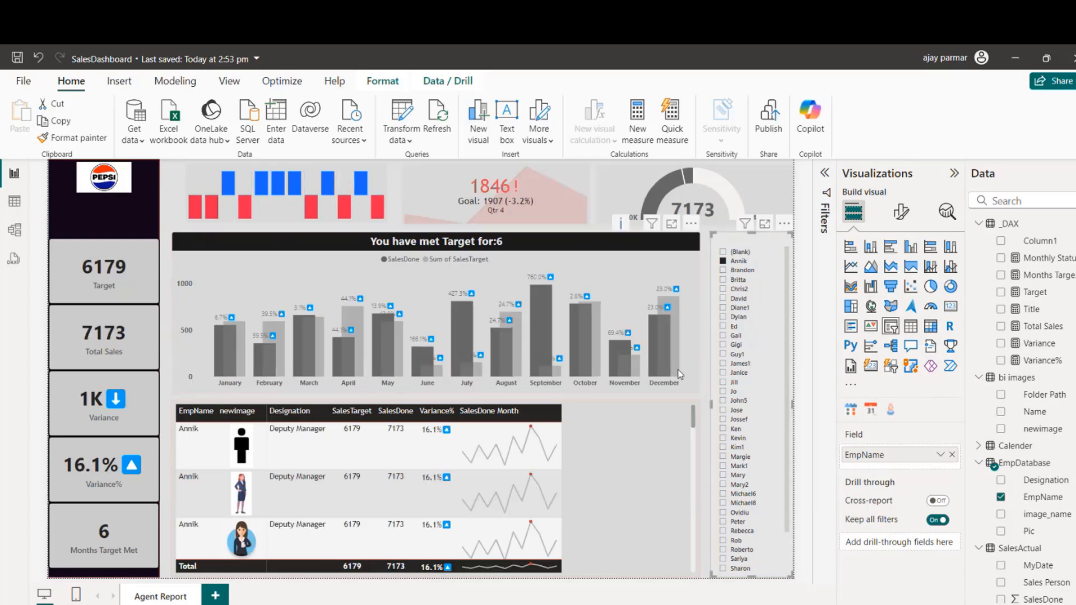
Step: Place newimage after Designation in the agent table and clear the employee slicer selection
left_click(610, 425)
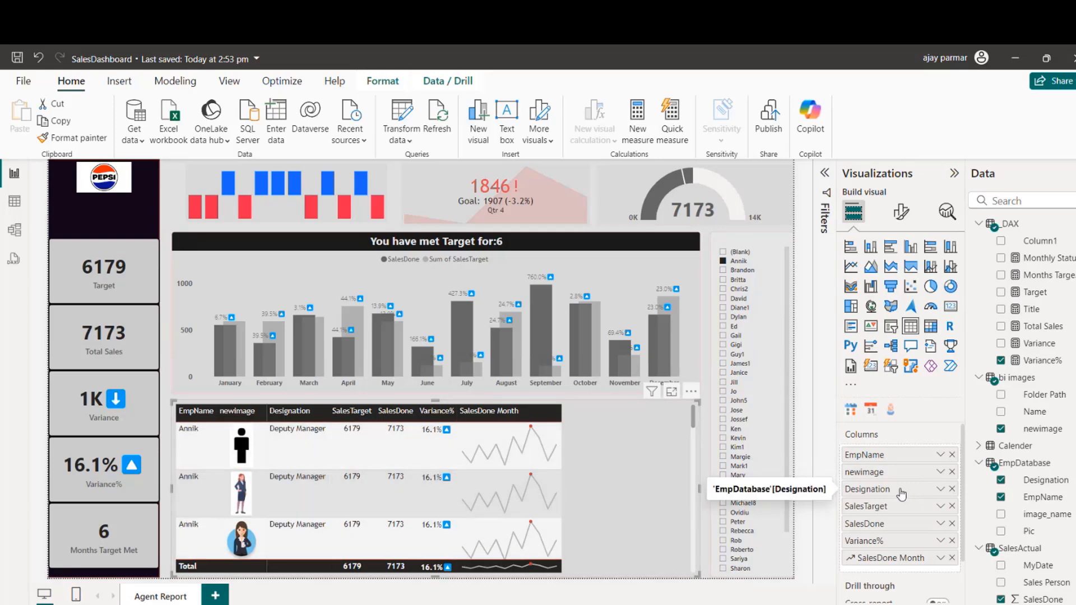
left_click_drag(903, 493, 898, 475)
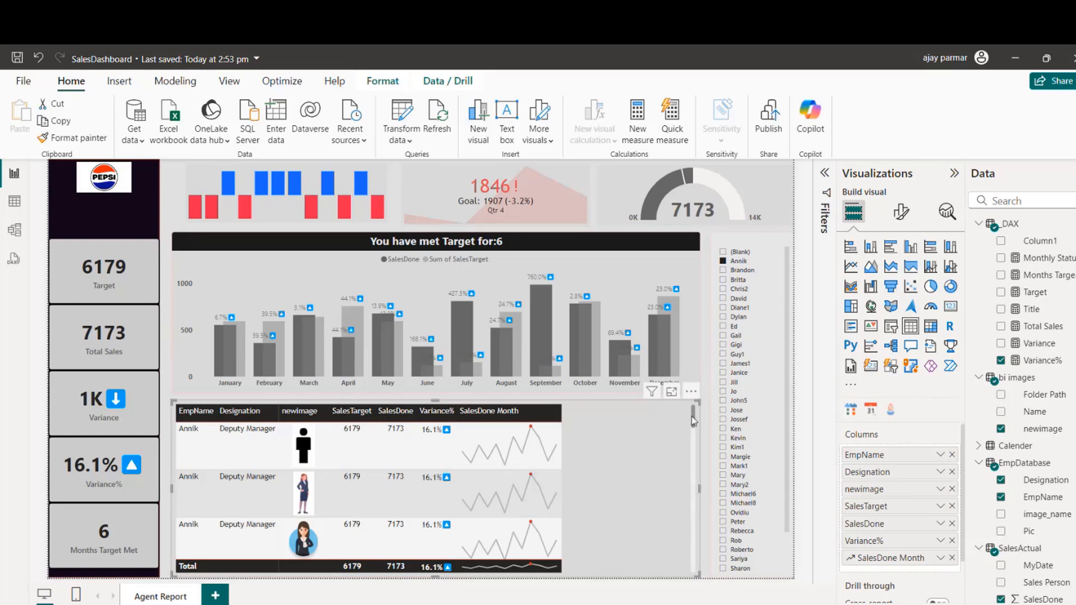
mouse_move(694, 424)
left_mouse_down()
mouse_move(694, 491)
mouse_move(694, 416)
left_mouse_up()
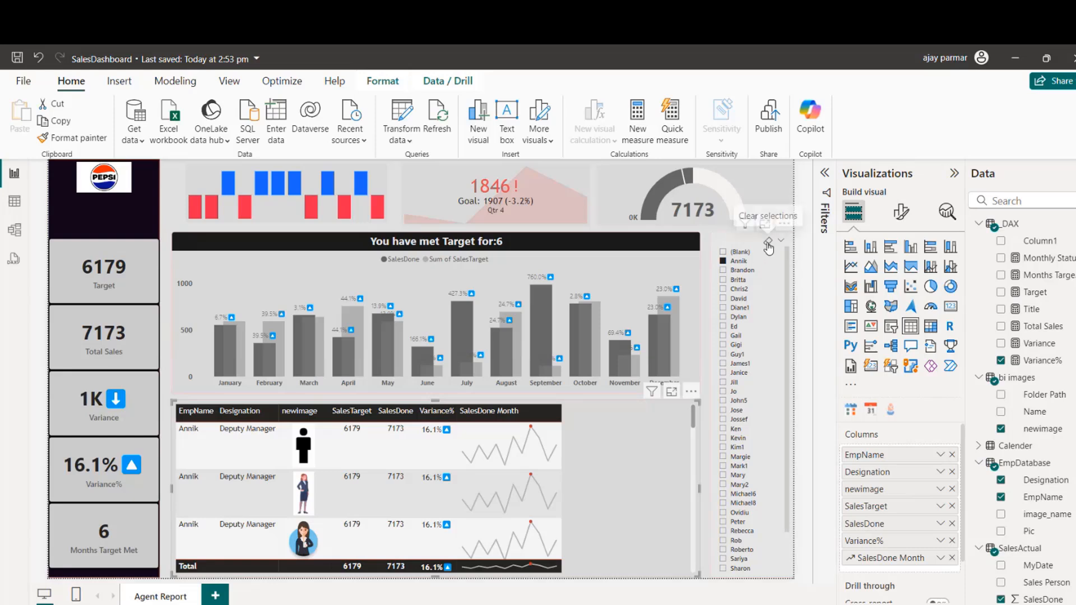
left_click(768, 245)
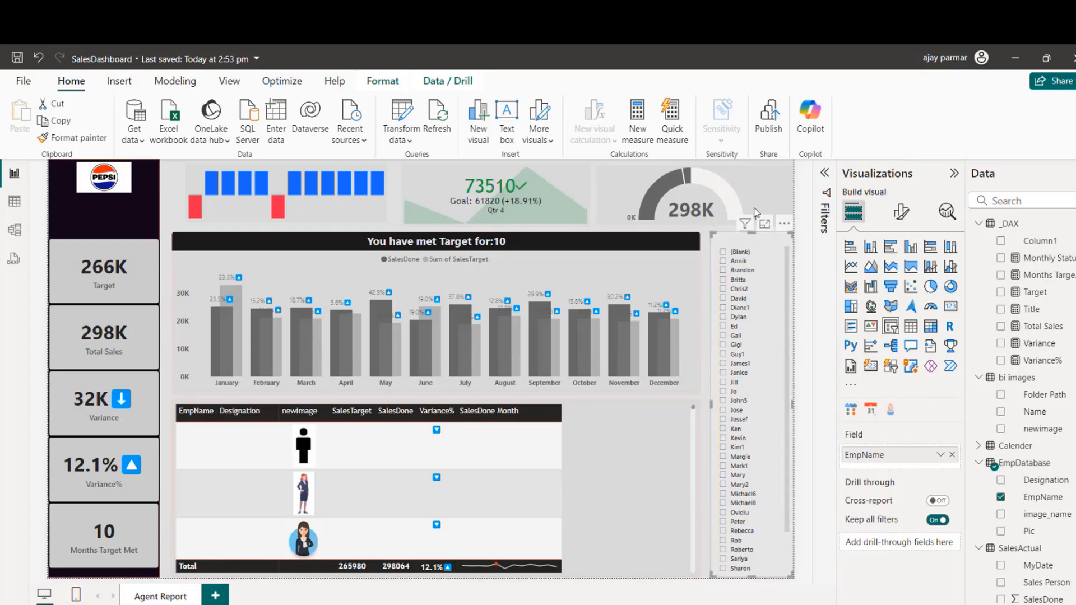
mouse_move(745, 226)
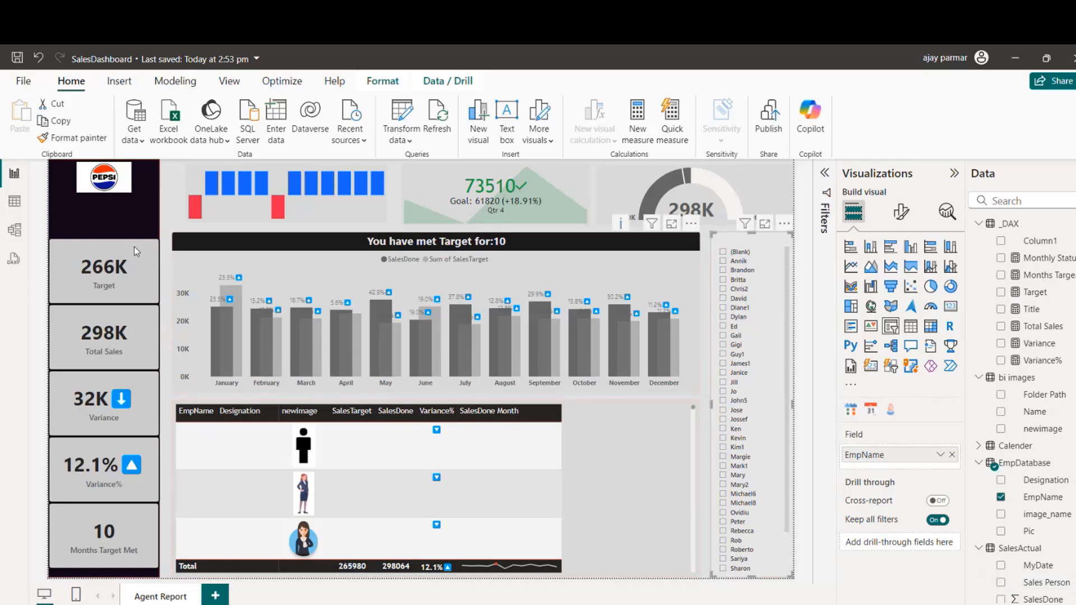
Step: Inspect which columns the relationship between EmpDatabase and bi images connects in the data model
left_click(15, 238)
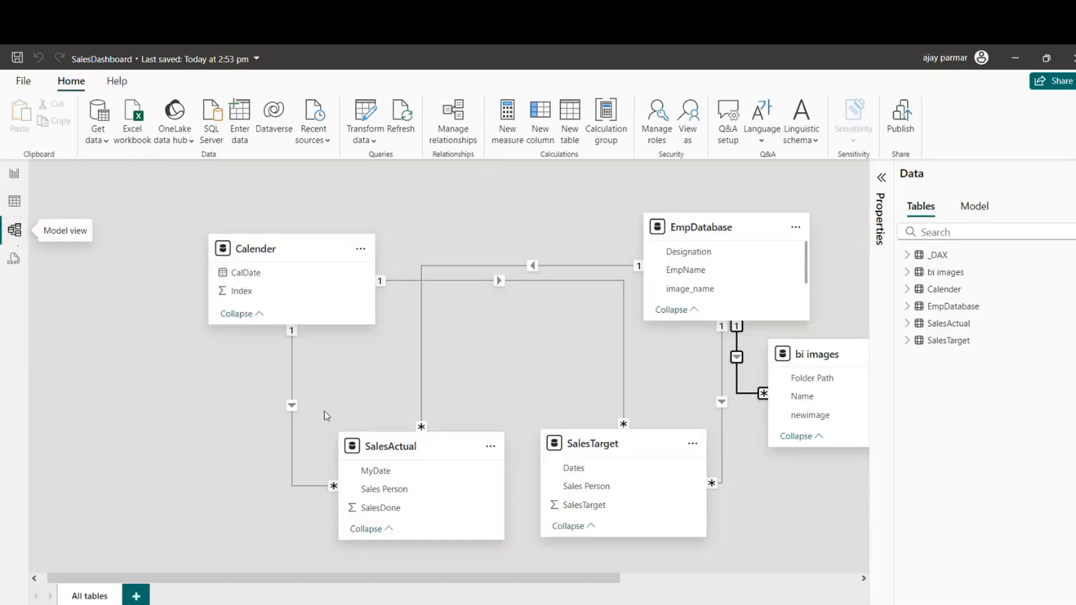
left_click_drag(532, 579, 722, 581)
left_click(458, 361)
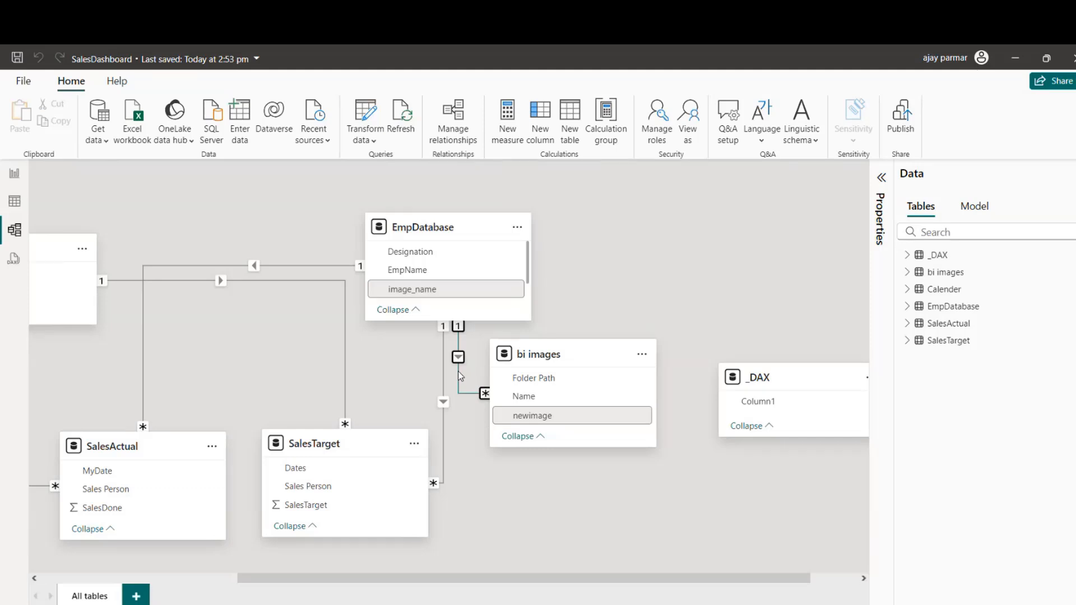
Step: Compare the file names listed in the bi images table with the picture previews in File Explorer's bi images folder, up to images39.jpg
left_click(16, 203)
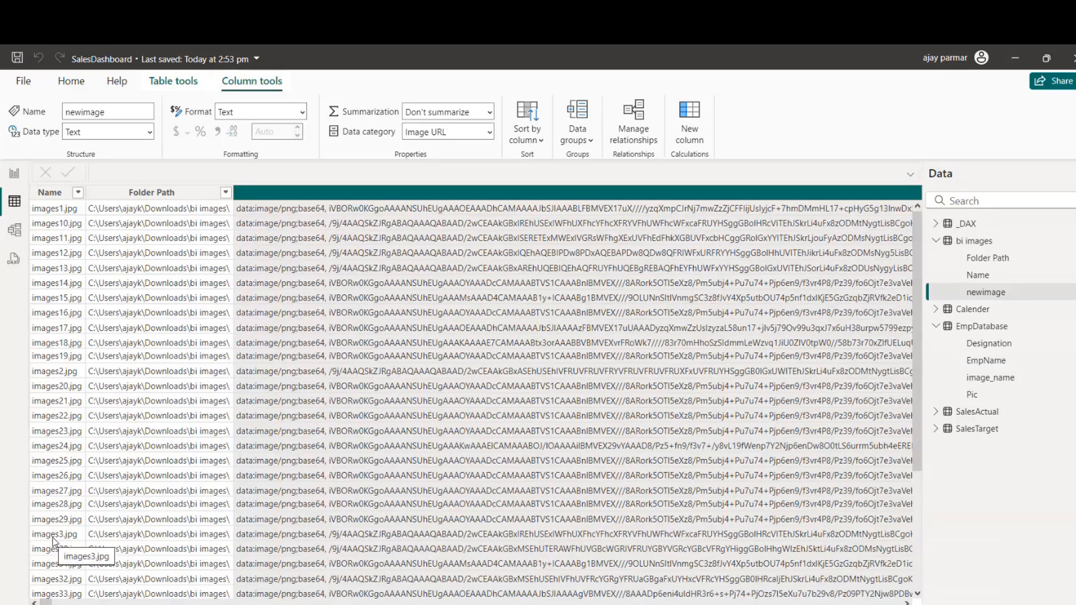
mouse_move(657, 604)
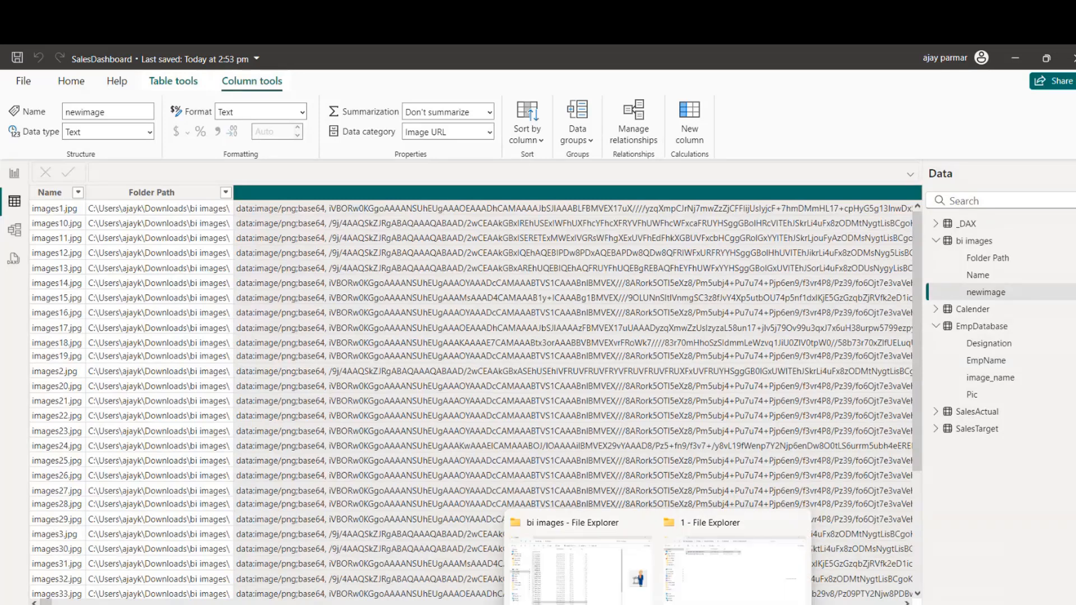
left_click(622, 600)
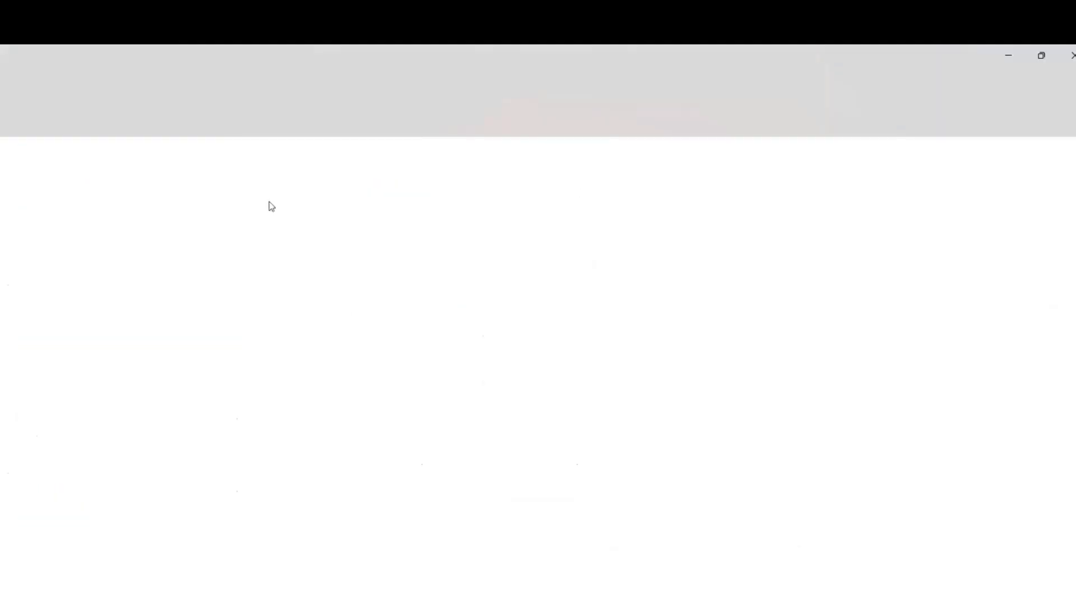
left_click(219, 185)
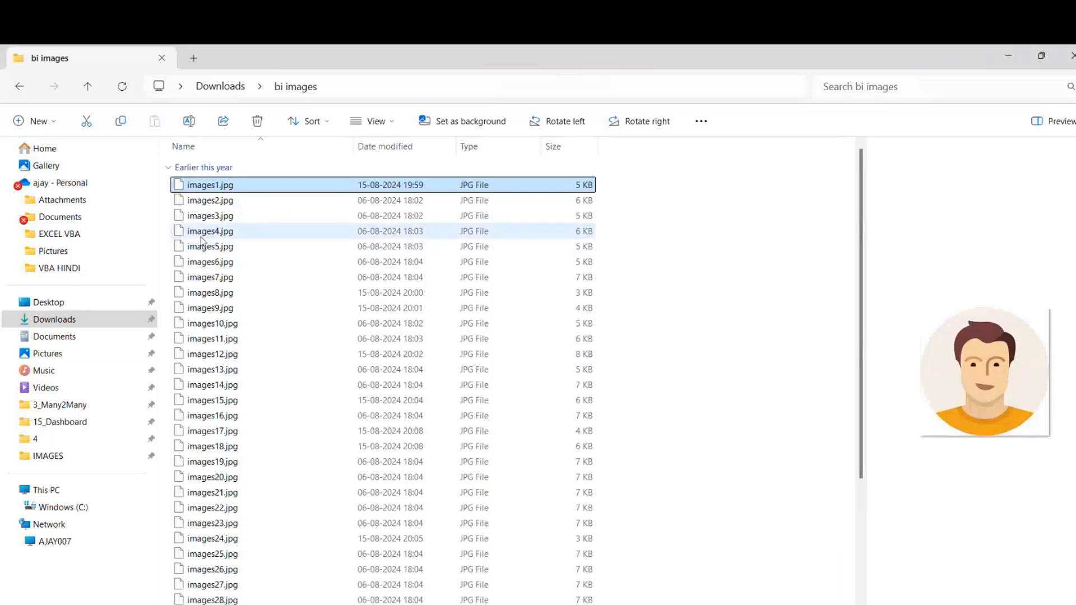
left_click(225, 238)
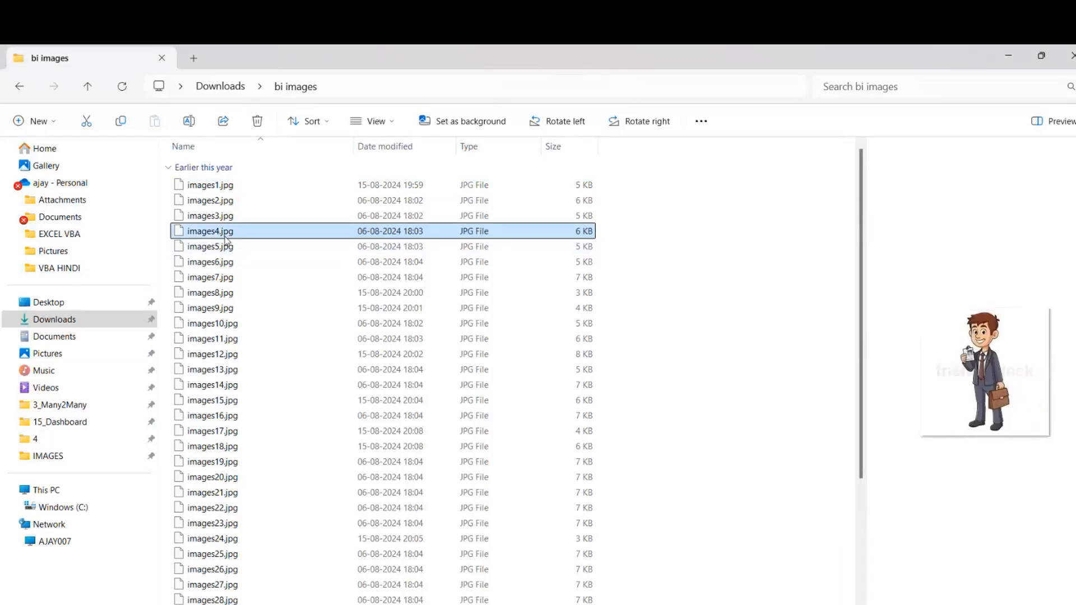
left_click(218, 295)
left_click(219, 324)
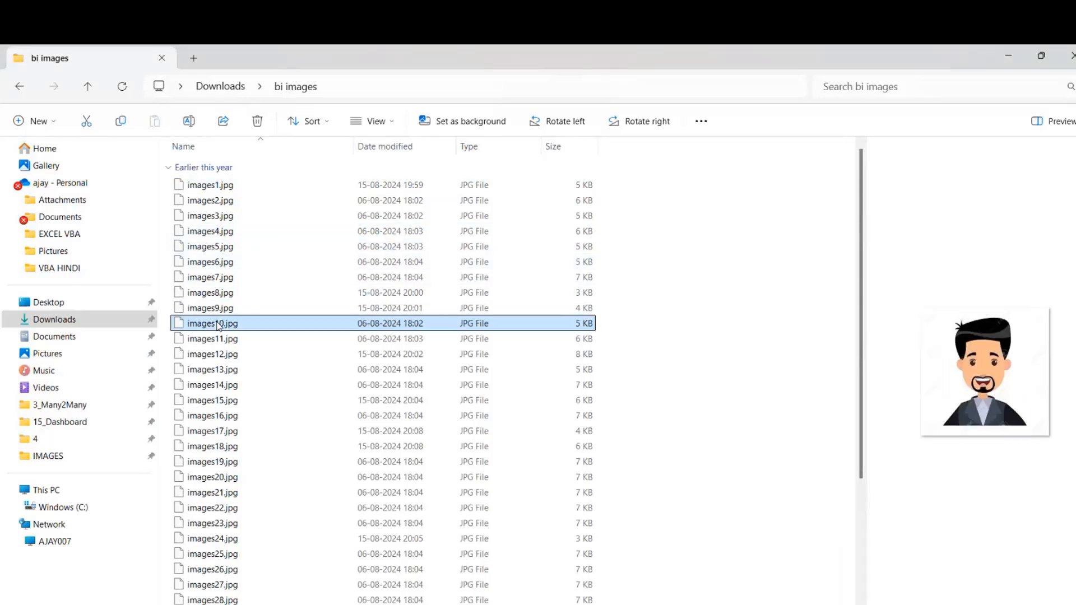
left_click(219, 354)
left_click(219, 367)
key("Down")
key("Down")
key("Down")
key("Down")
key("Down")
key("Down")
key("Down")
key("Down")
key("Down")
key("Down")
key("Down")
key("Down")
key("Down")
key("Down")
key("Down")
key("Down")
key("Down")
key("Down")
key("Down")
key("Down")
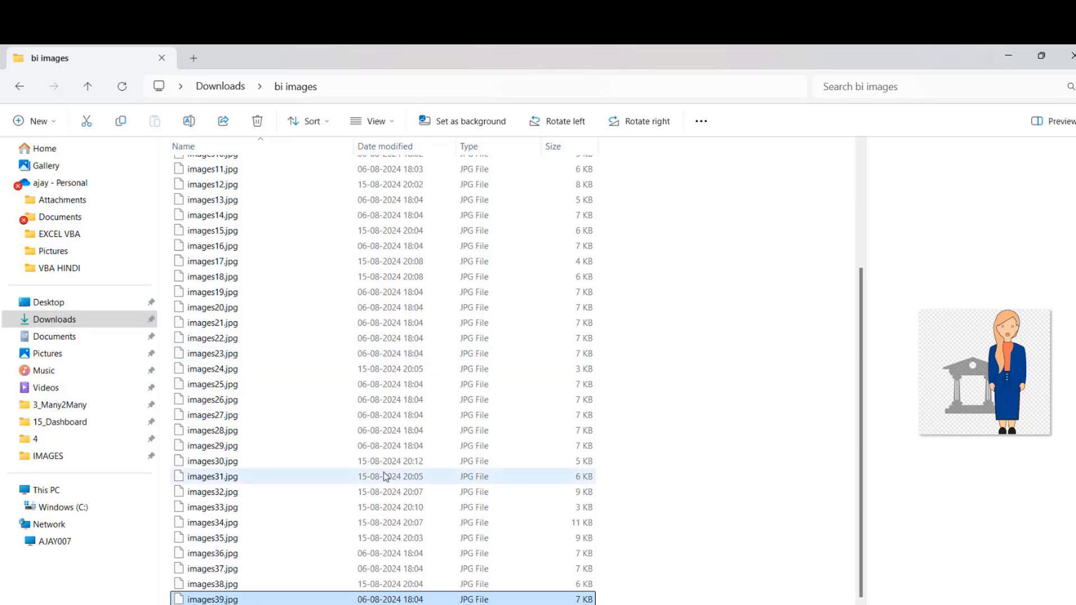
Step: Return to the SalesDashboard Agent Report and examine which fields and pictures the agent table uses
mouse_move(688, 604)
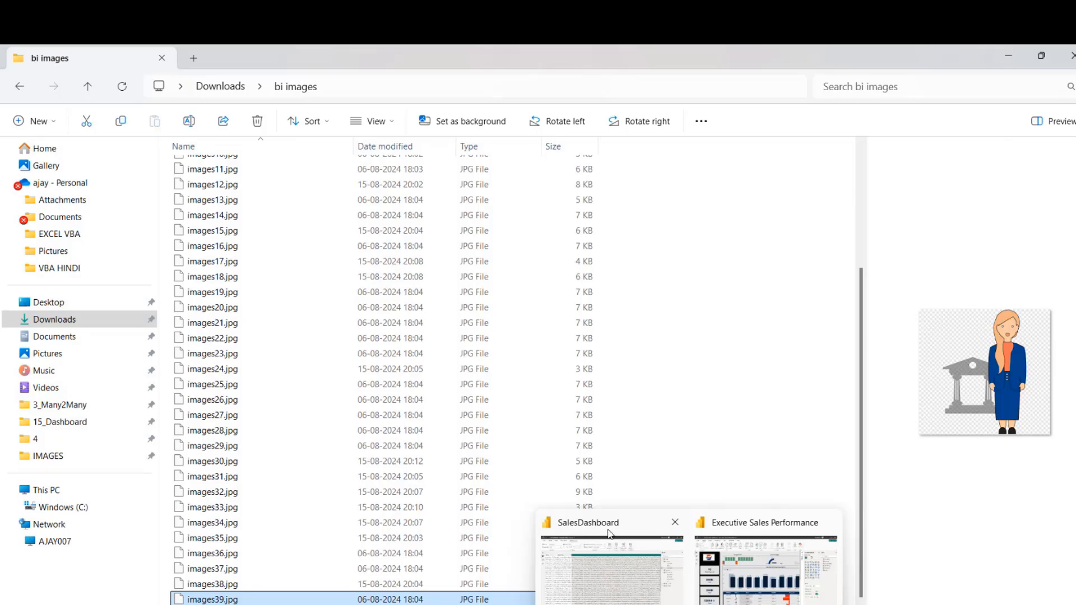
left_click(610, 535)
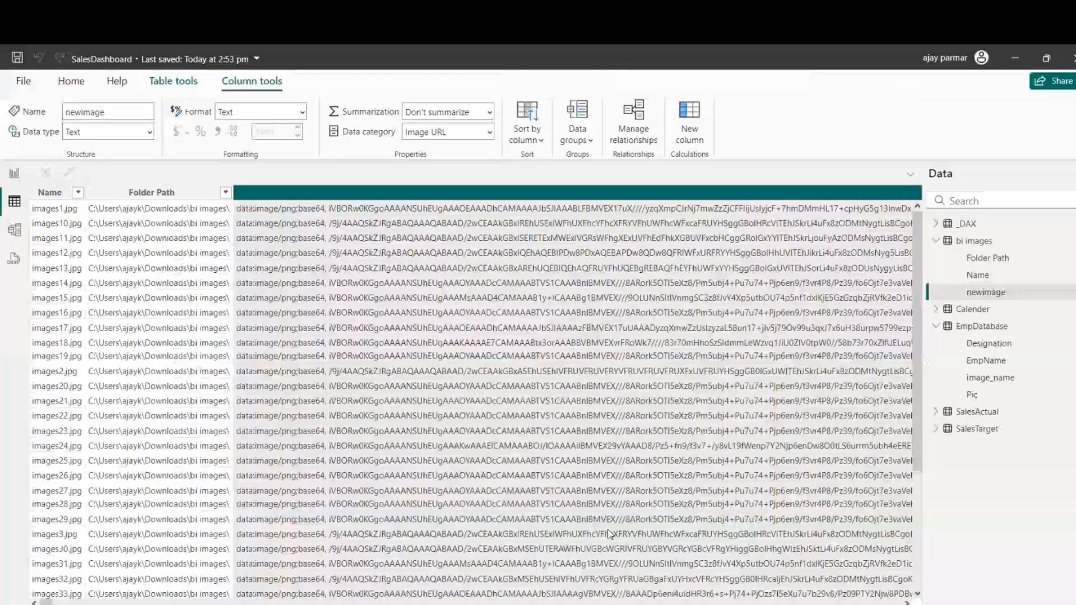
left_click(14, 174)
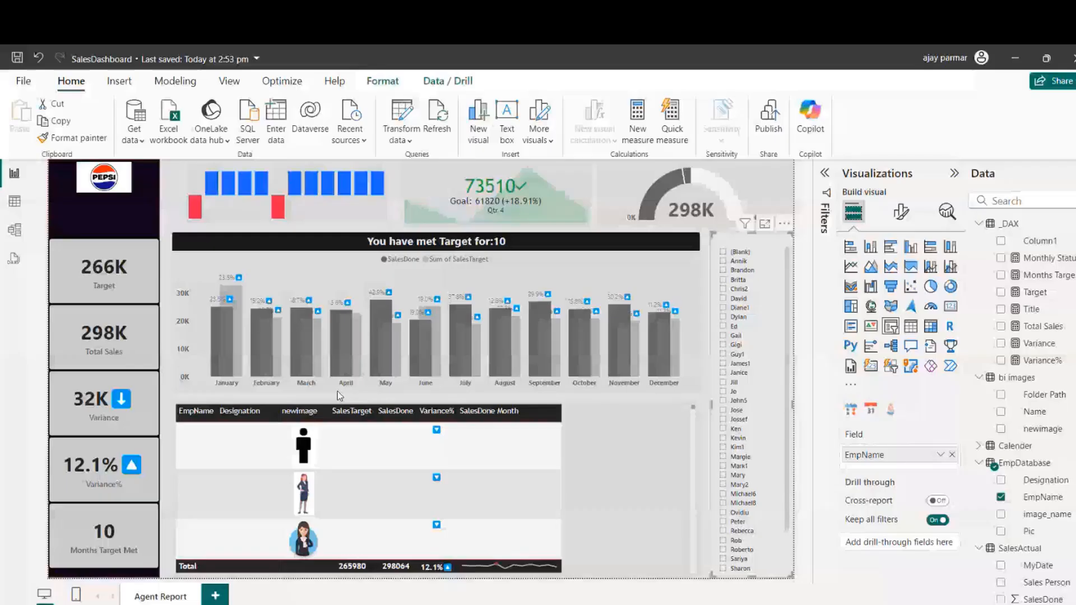
left_click(622, 459)
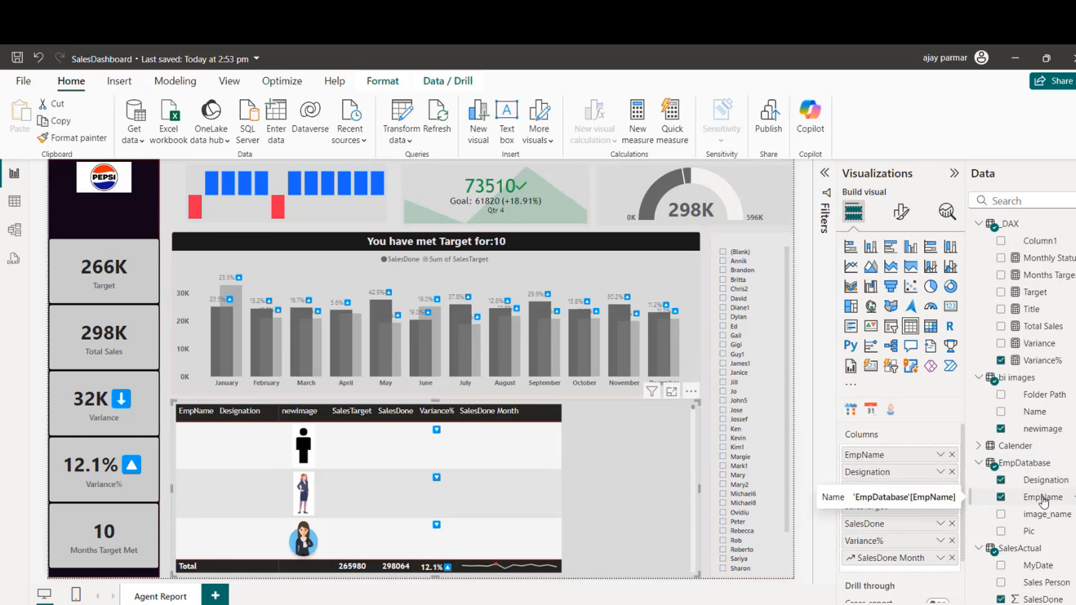
left_click(722, 235)
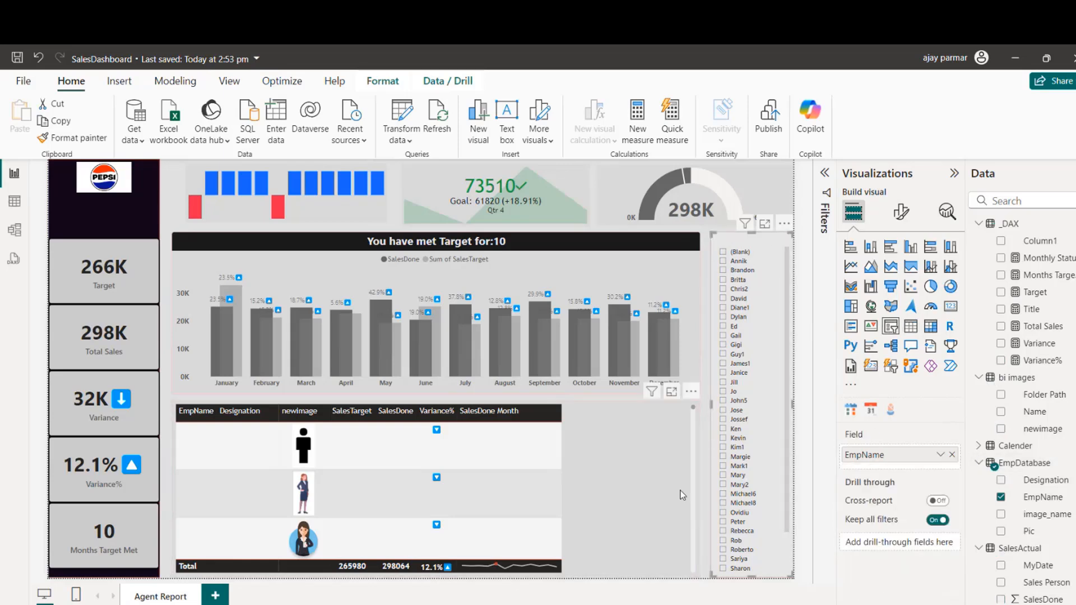
left_click(657, 490)
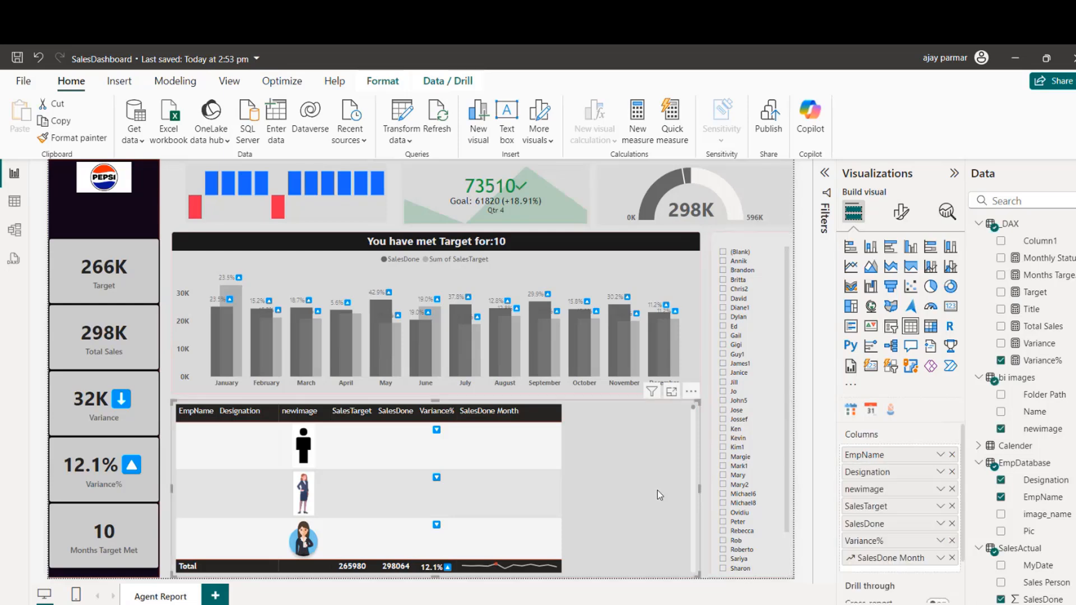
left_click(941, 490)
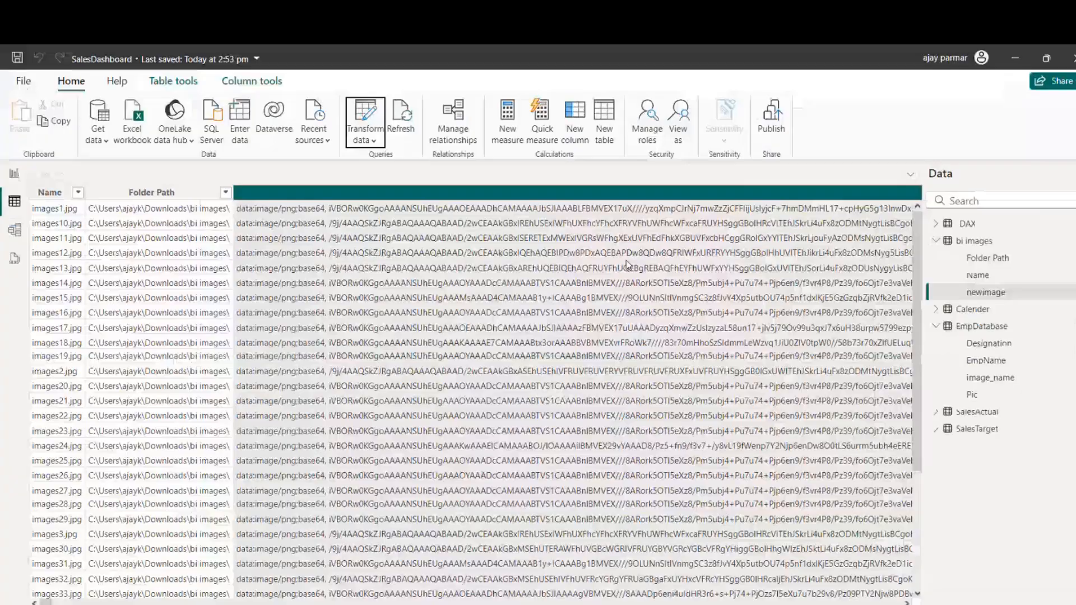
Step: Examine the EmpDatabase to bi images relationship in the data model and the Name column in the bi images table data
left_click(15, 233)
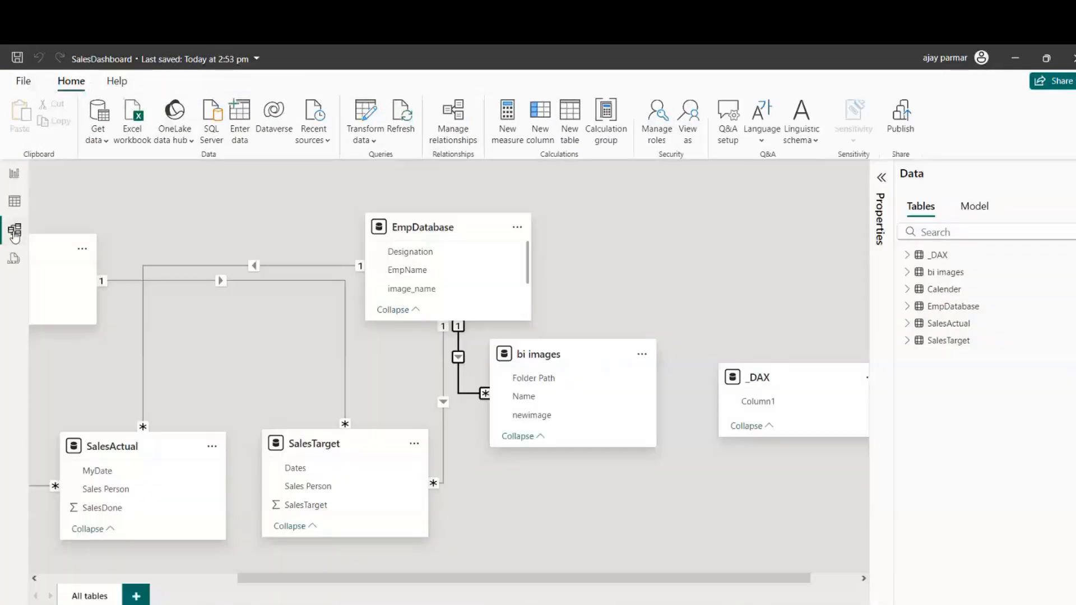
left_click(458, 375)
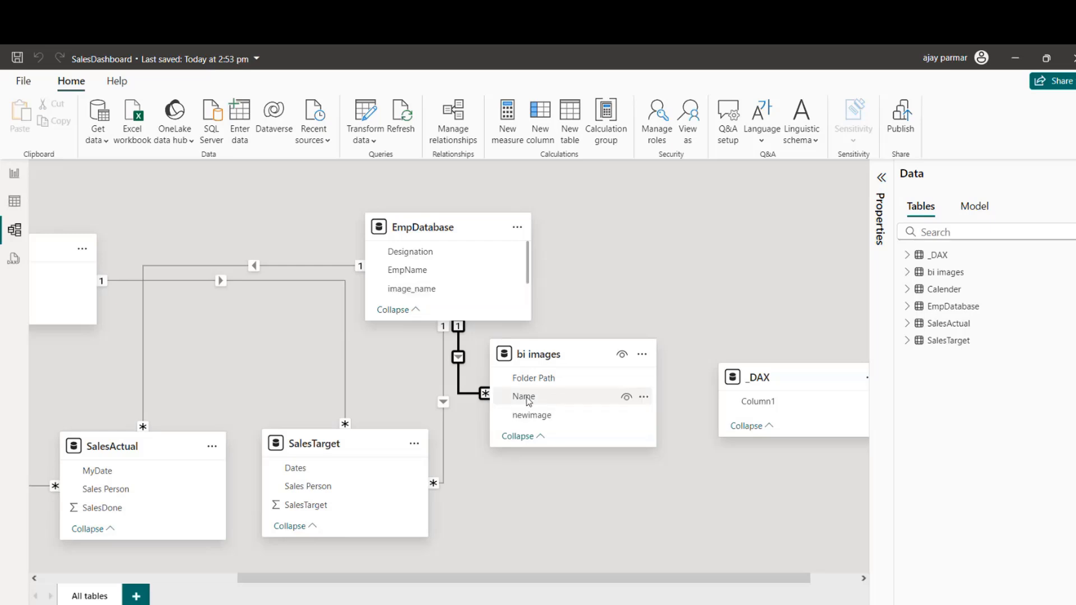
left_click(15, 202)
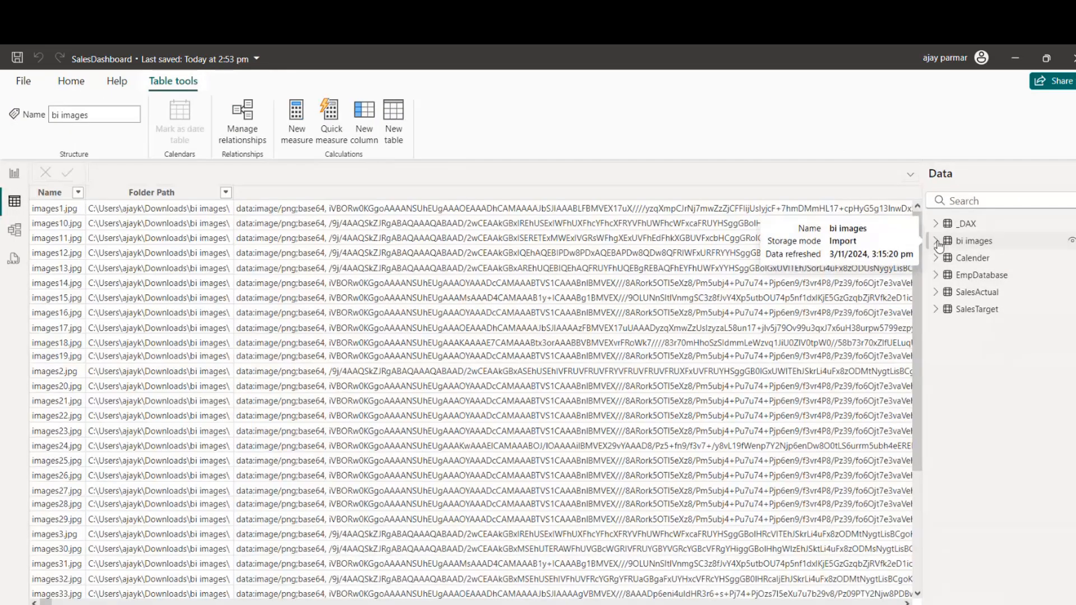
left_click(936, 242)
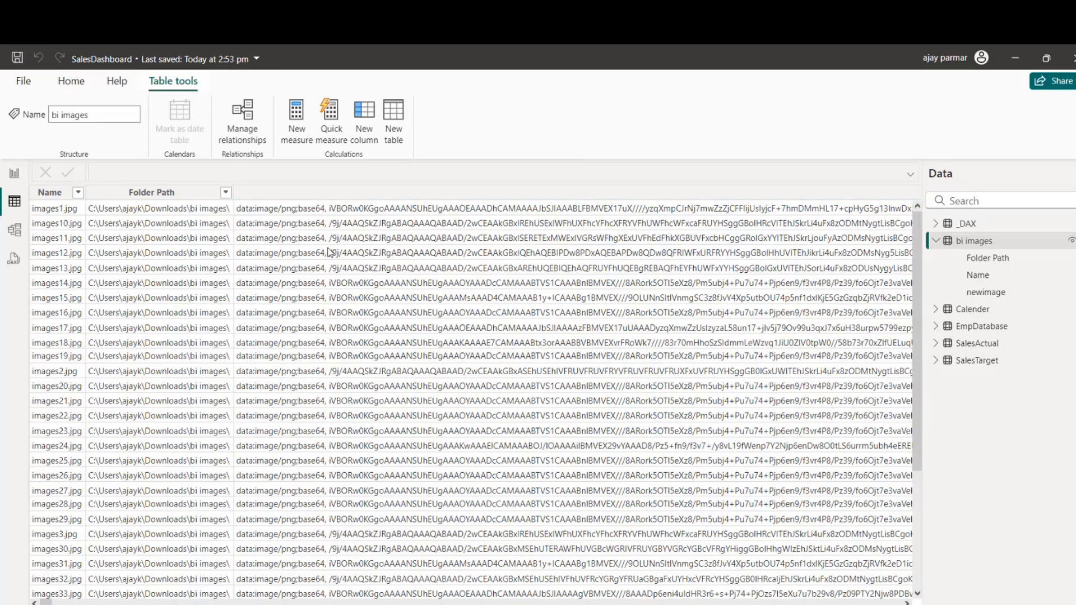
left_click(55, 196)
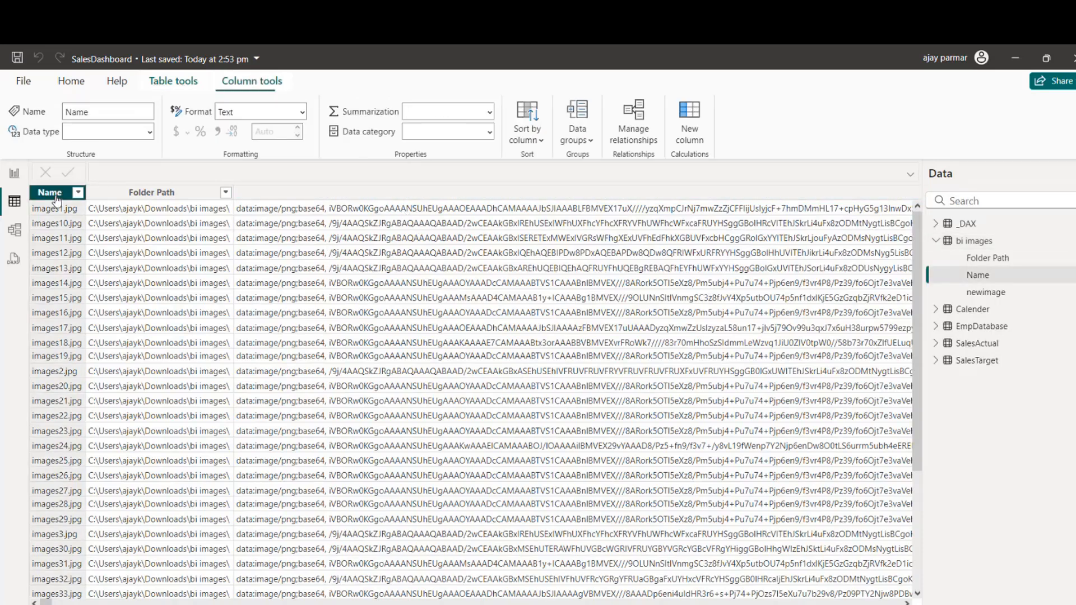
left_click(15, 231)
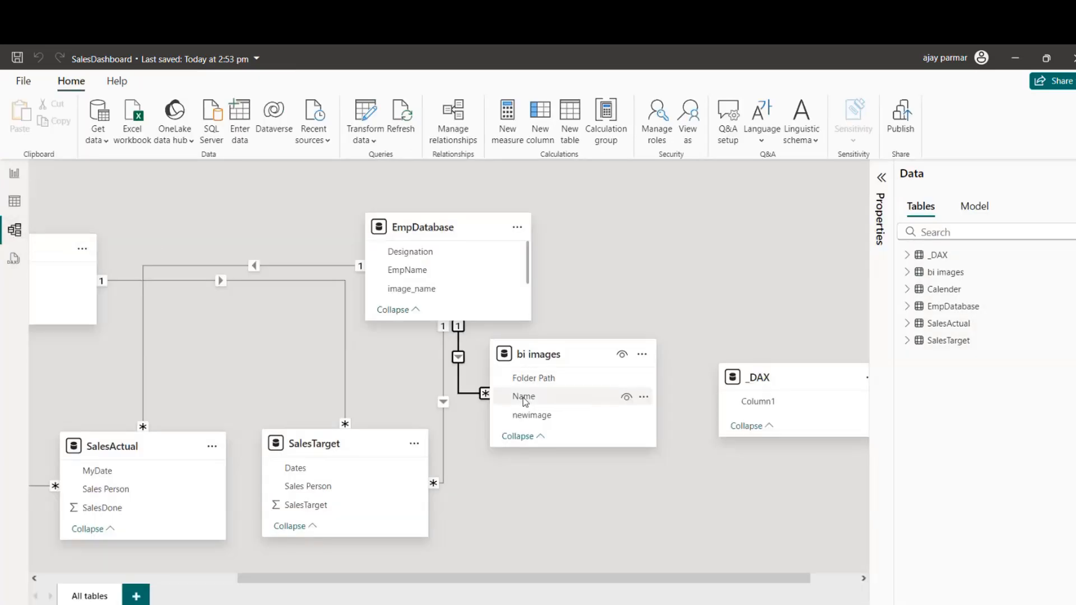
Step: Edit the relationship between bi images and EmpDatabase to match Name with image_name, one to one, and save it
left_click(484, 396)
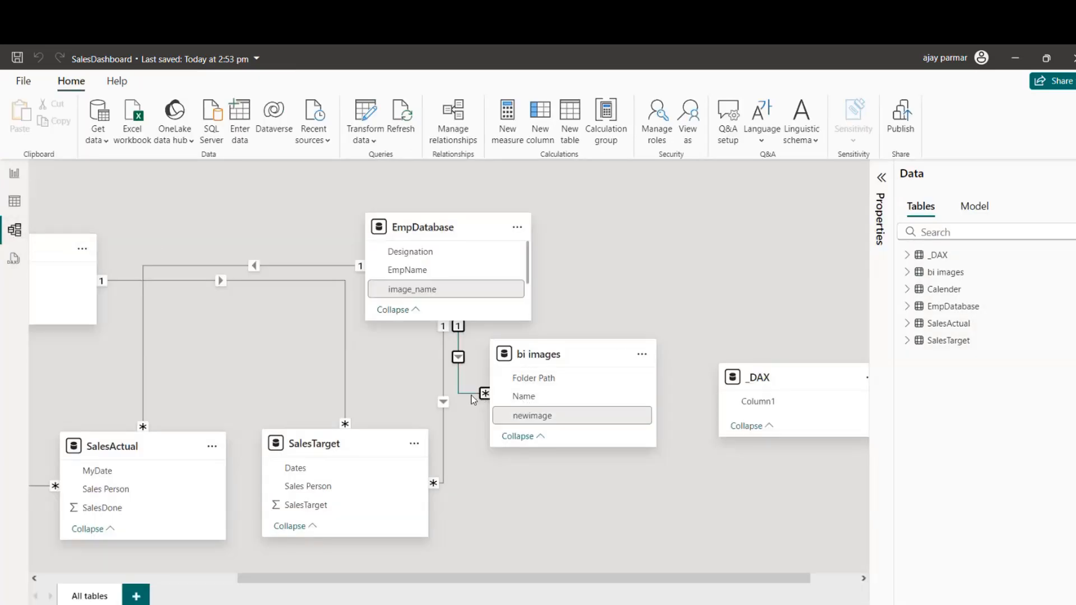
double_click(470, 395)
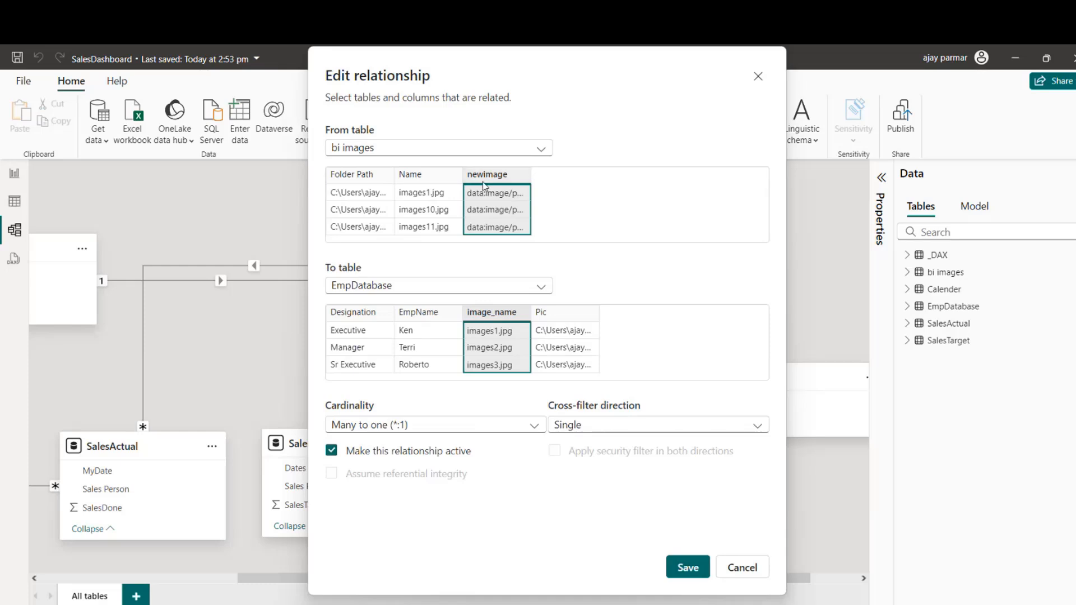
left_click(422, 177)
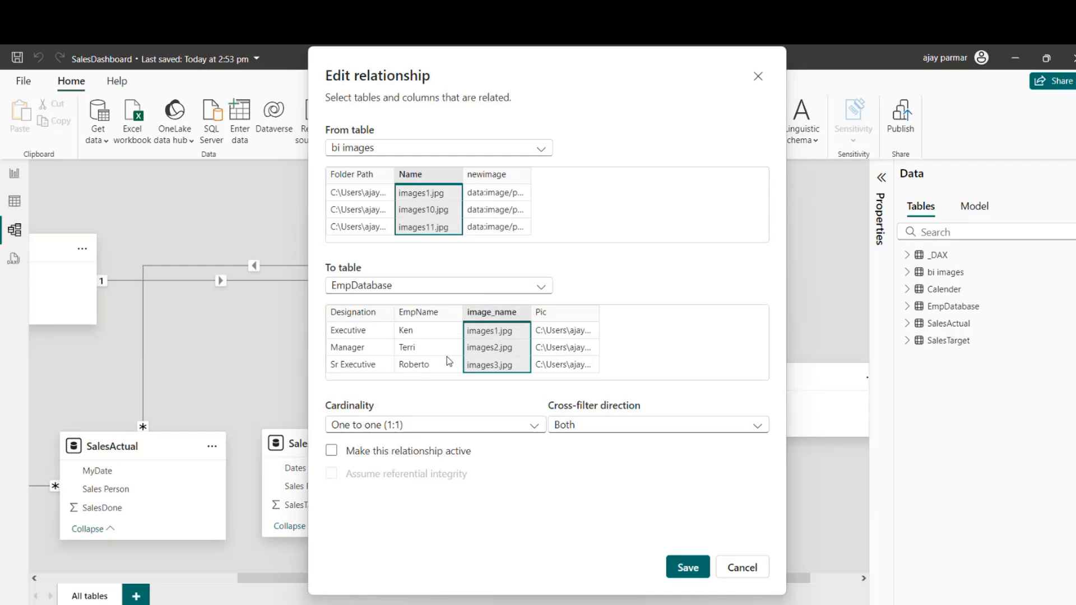
left_click(684, 567)
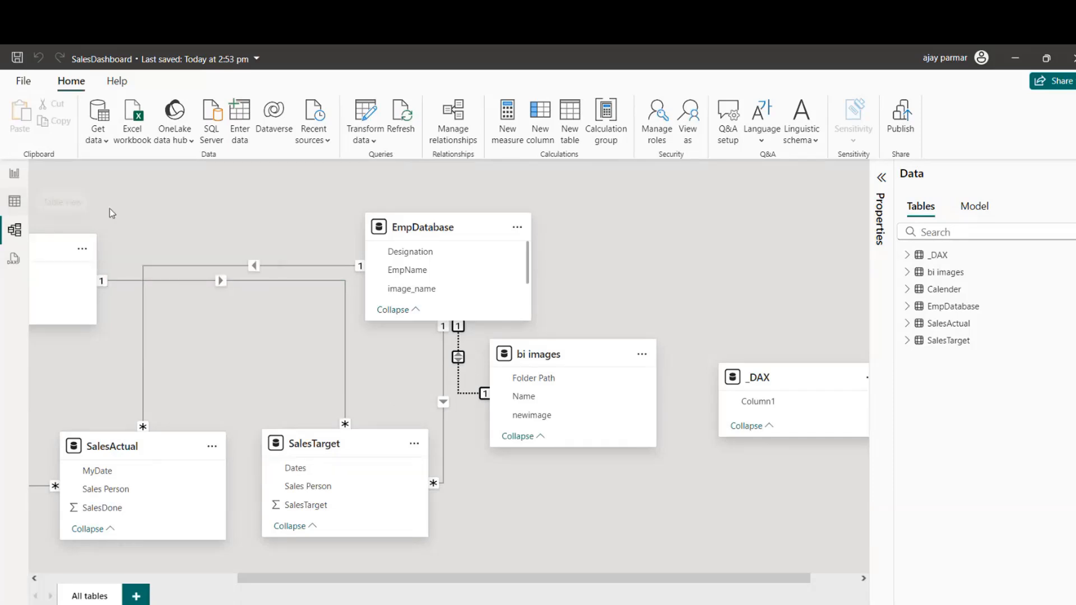
left_click(459, 395)
Step: Filter the Agent Report by the sixth employee in the slicer, and remove and re-add EmpName as the agent table's first column
left_click(17, 180)
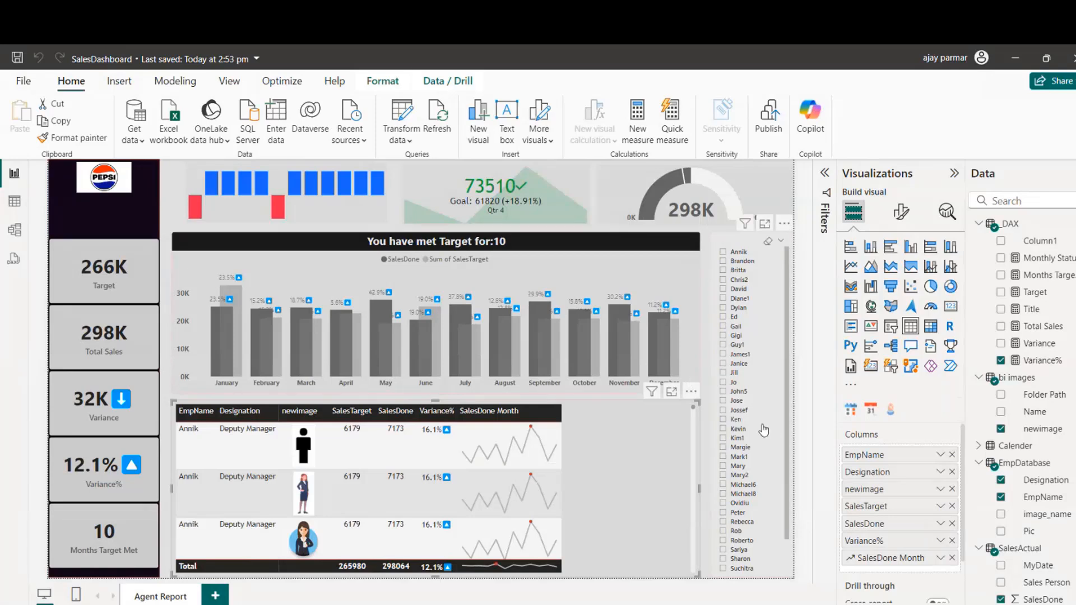
left_click(723, 299)
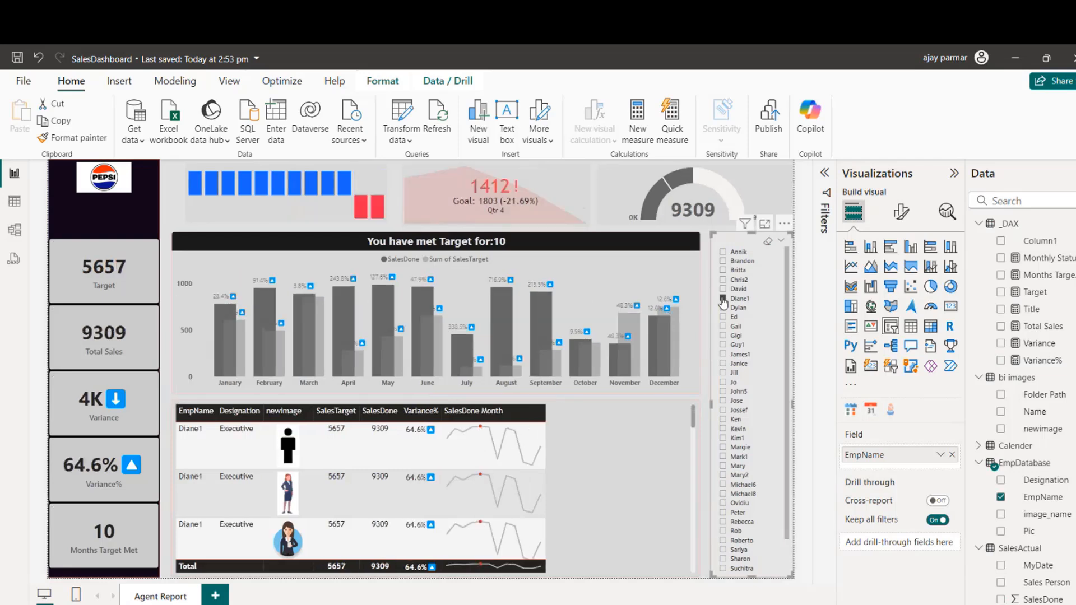
left_click(615, 457)
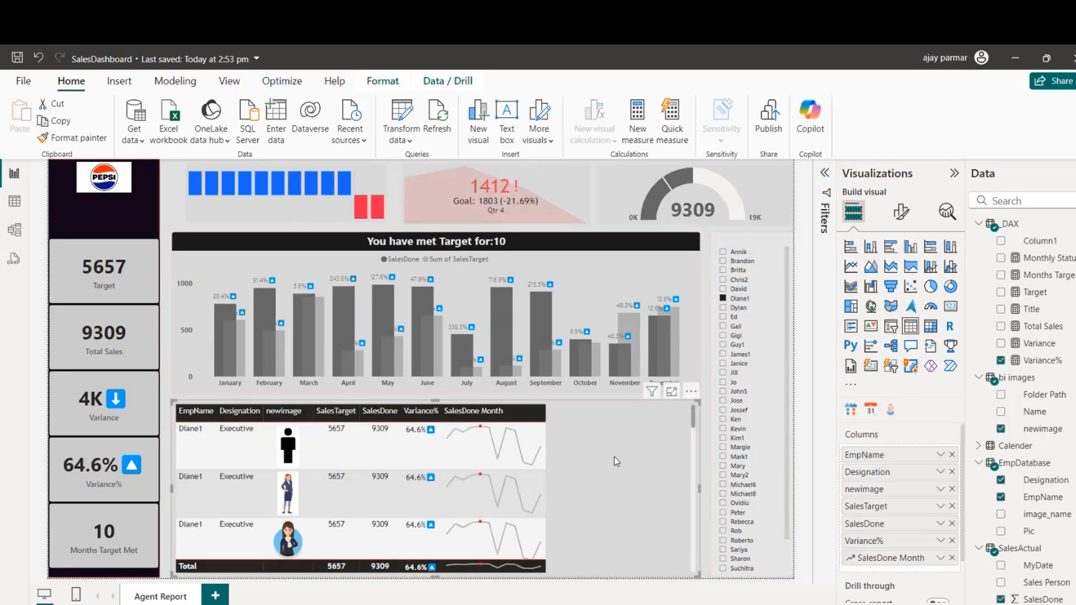
left_click(952, 455)
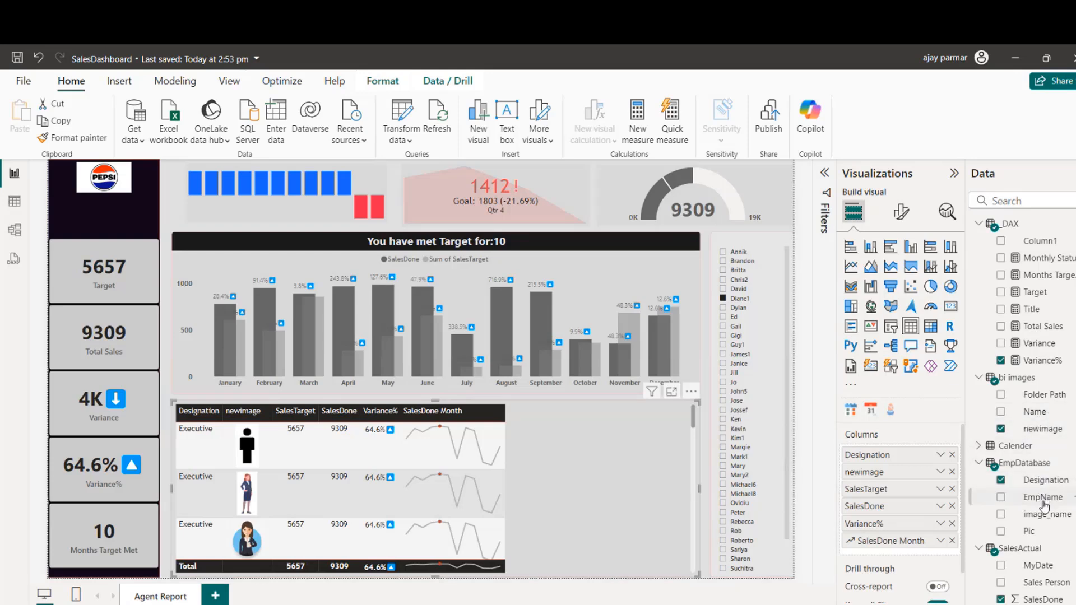
left_click_drag(1043, 499, 897, 456)
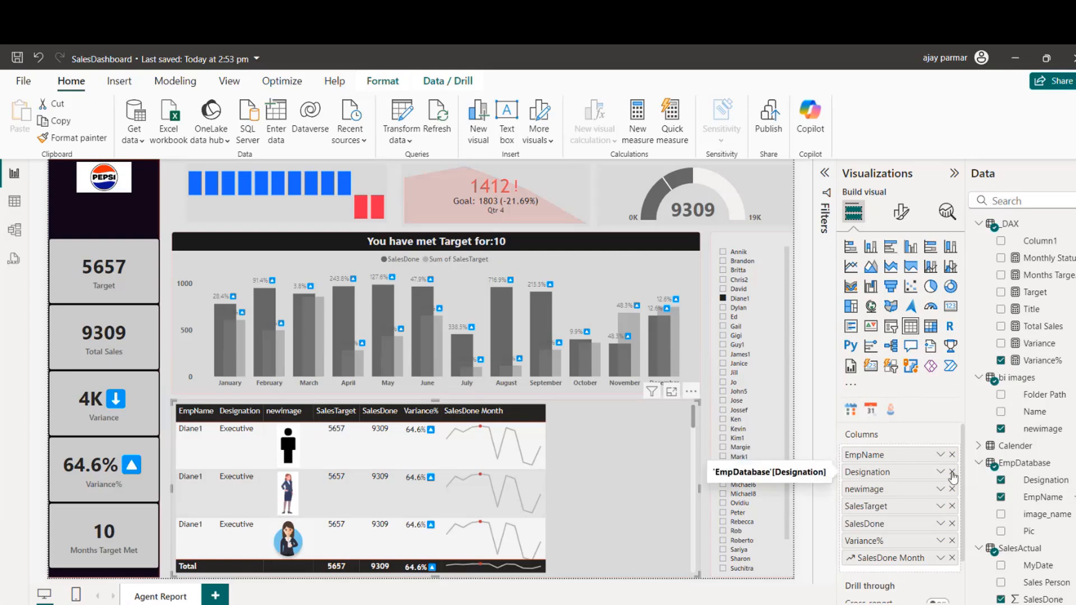
Step: Remove SalesTarget, SalesDone, Variance%, SalesDone Month and newimage from the agent table, leaving EmpName and Designation
left_click(951, 506)
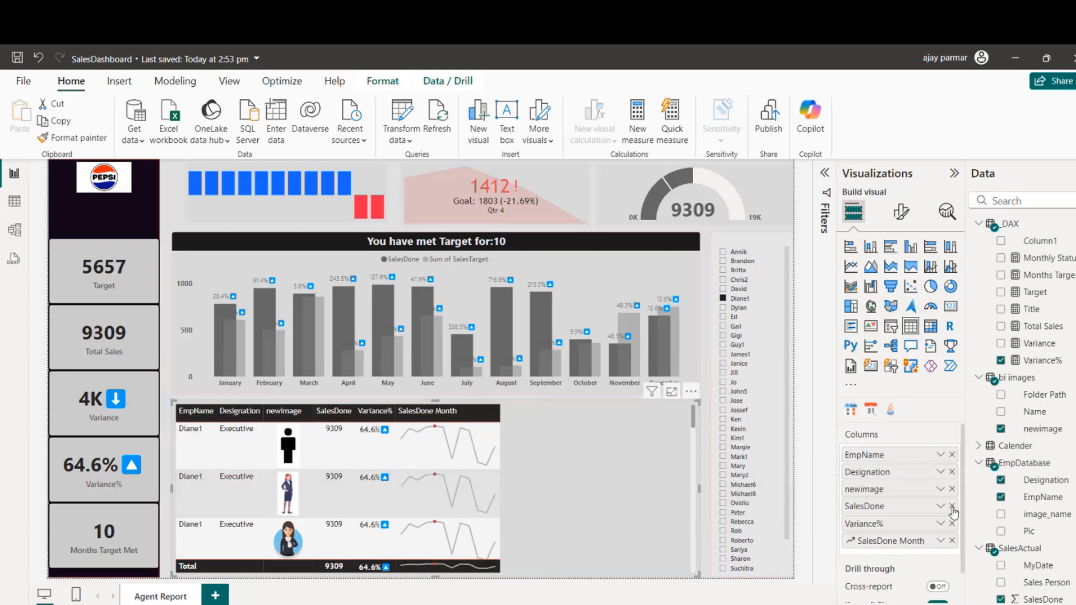
left_click(951, 506)
left_click(951, 506)
left_click(952, 505)
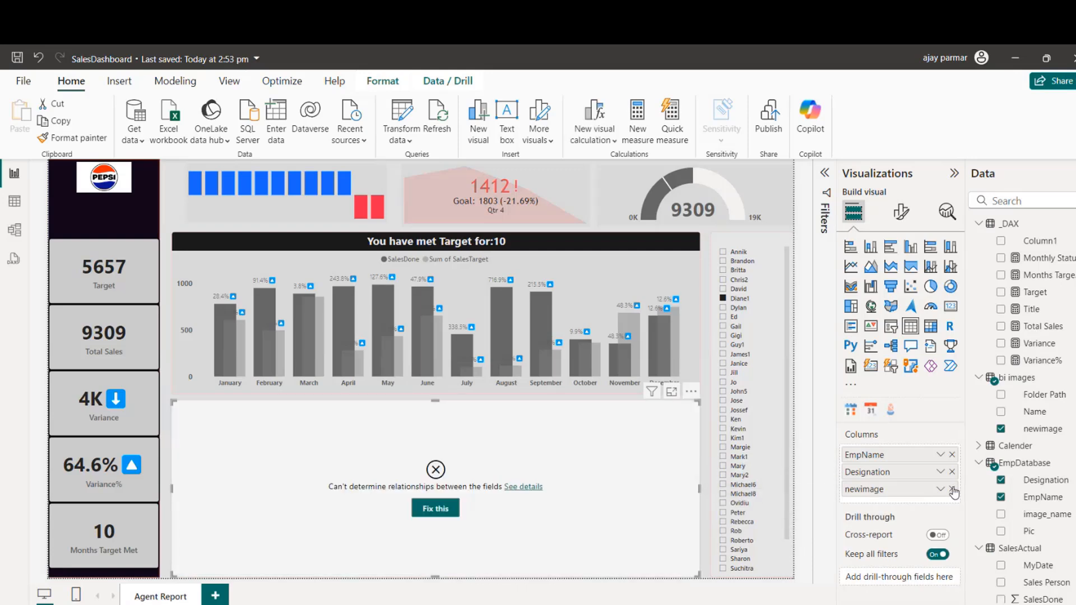
left_click(952, 489)
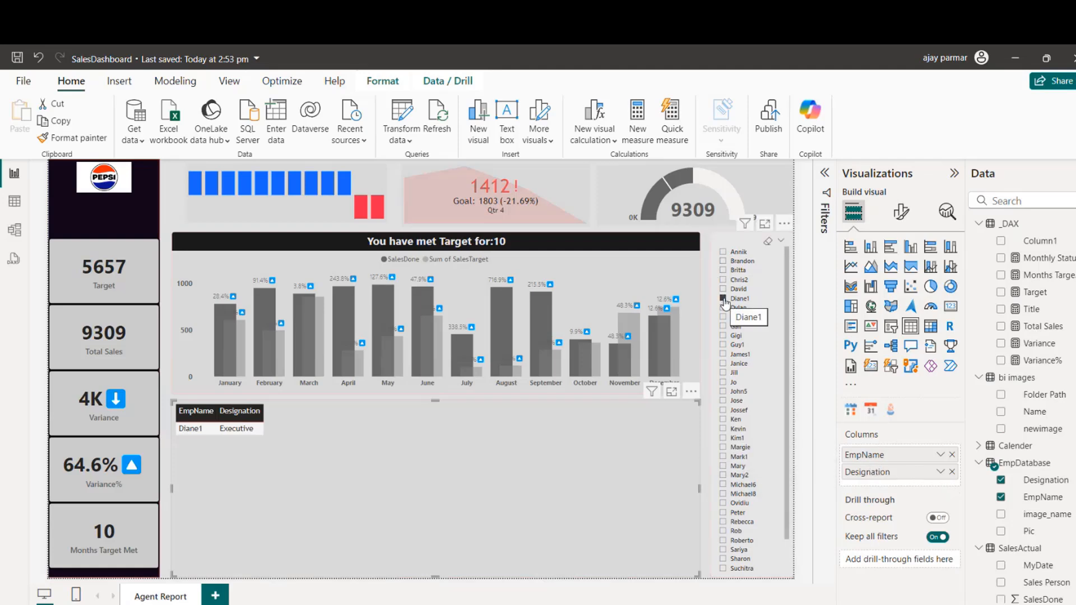
Step: Clear the employee slicer selection and select the agent table
left_click(766, 245)
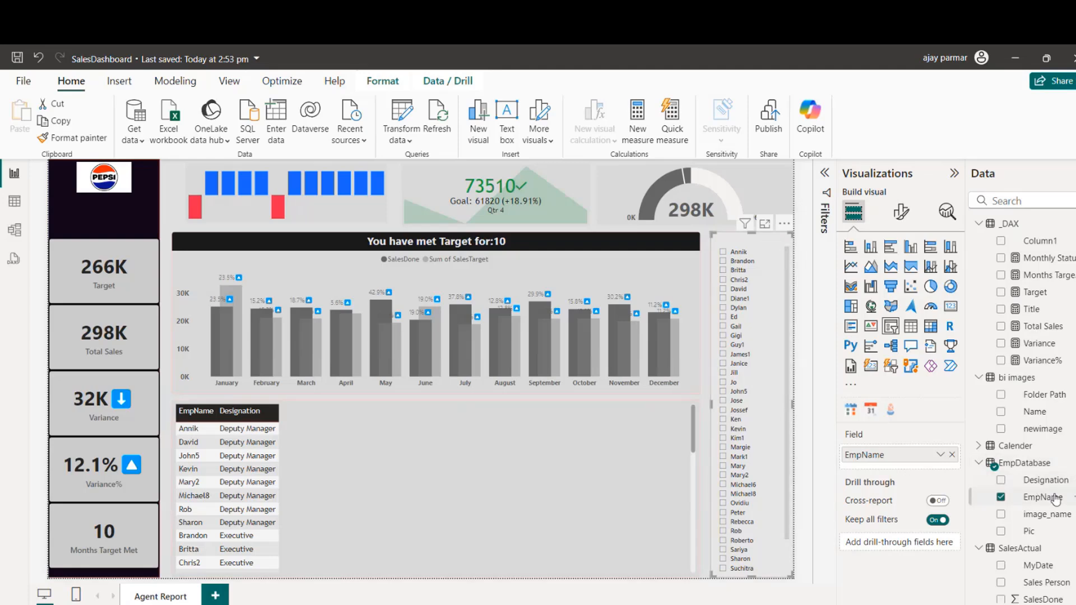
left_click_drag(1042, 480, 1003, 495)
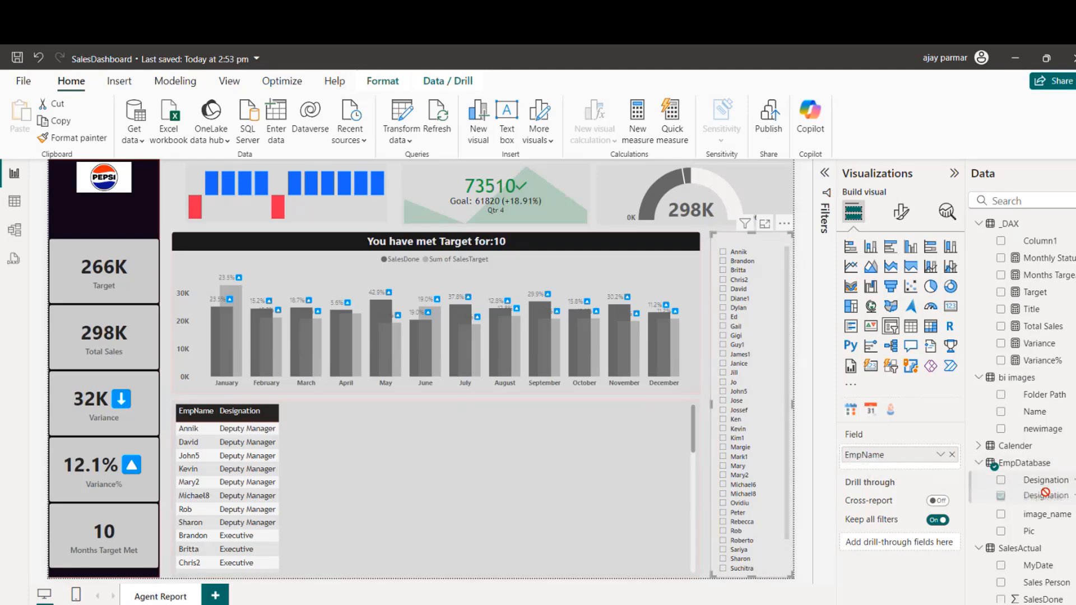
left_click(676, 489)
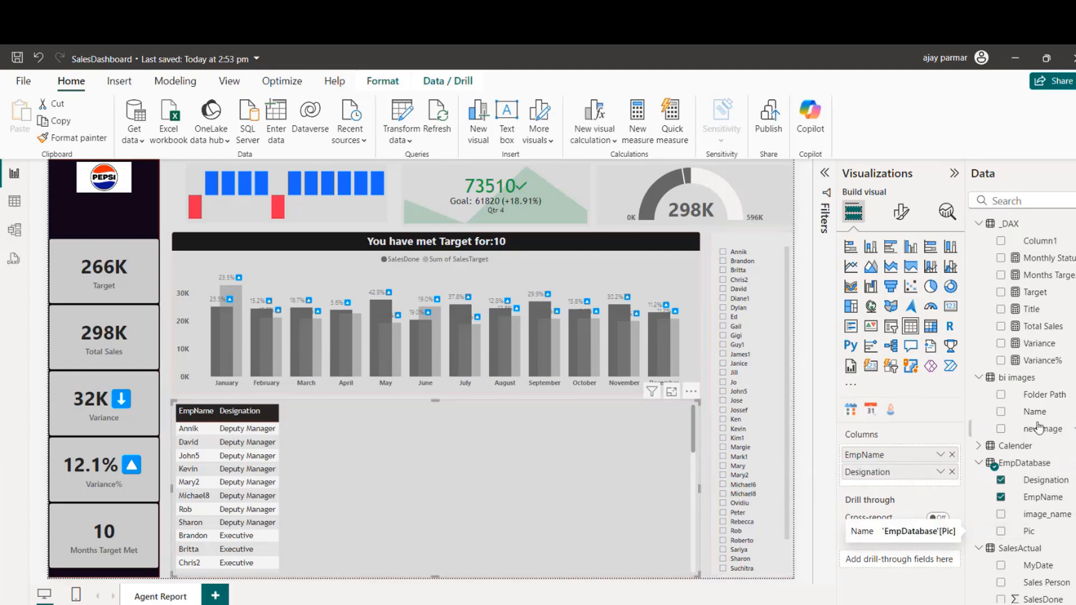
Step: Try to add newimage as the agent table's third column and open its summarization options
left_click_drag(1039, 428, 898, 490)
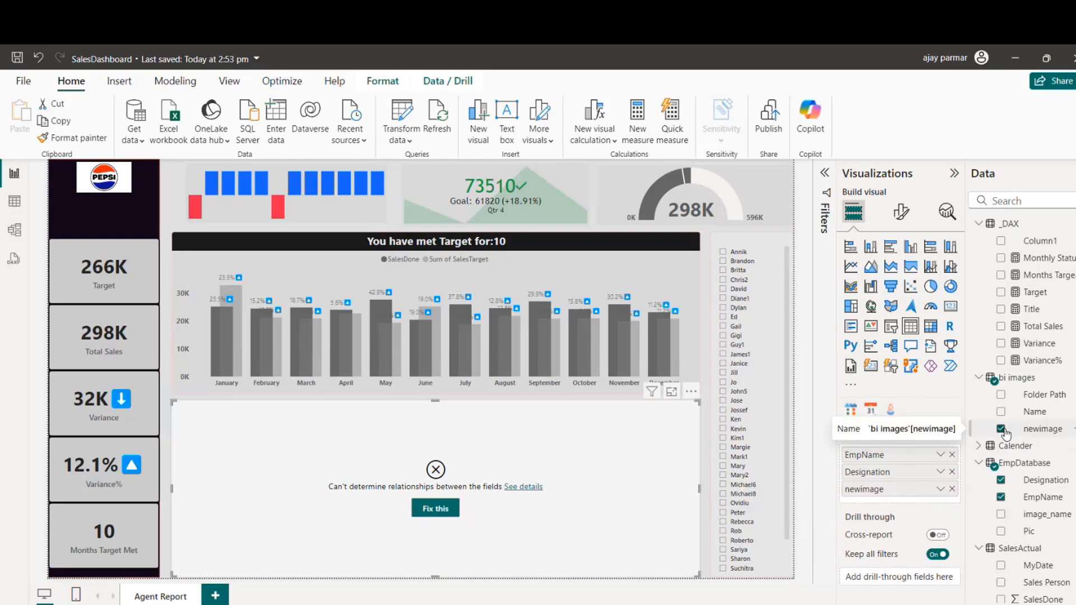
left_click(940, 490)
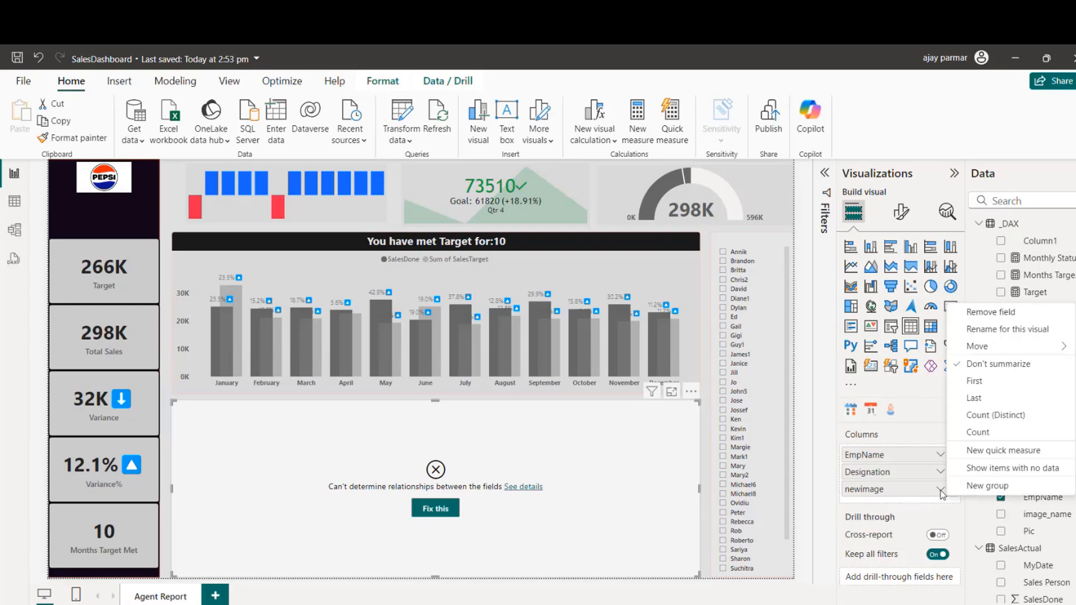
Step: Make the one-to-one relationship between bi images and EmpDatabase active, keeping the cross-filter direction Both
left_click(10, 209)
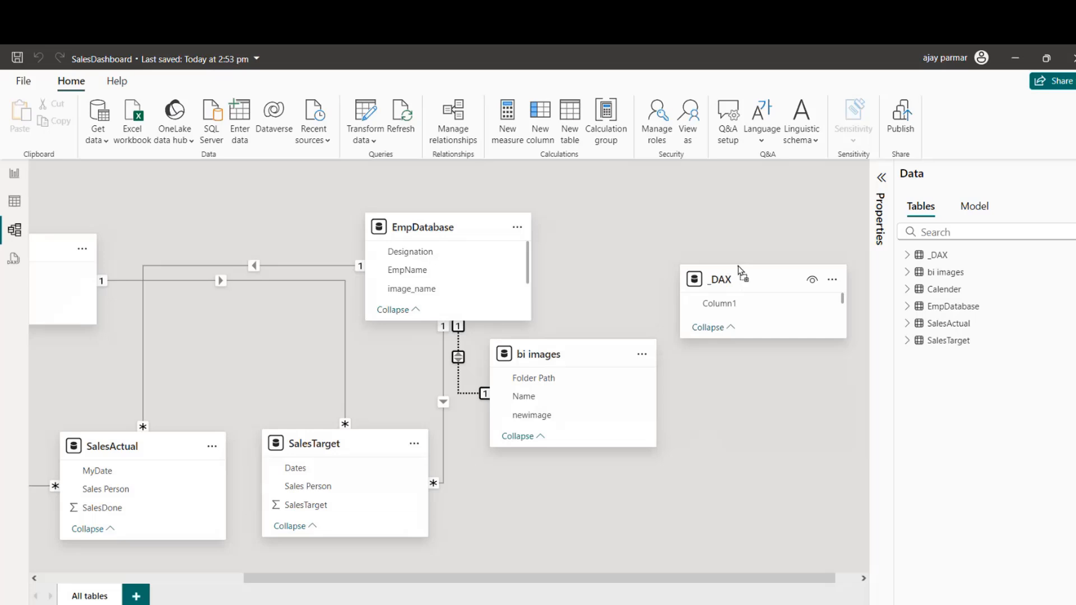
left_click_drag(741, 271, 734, 253)
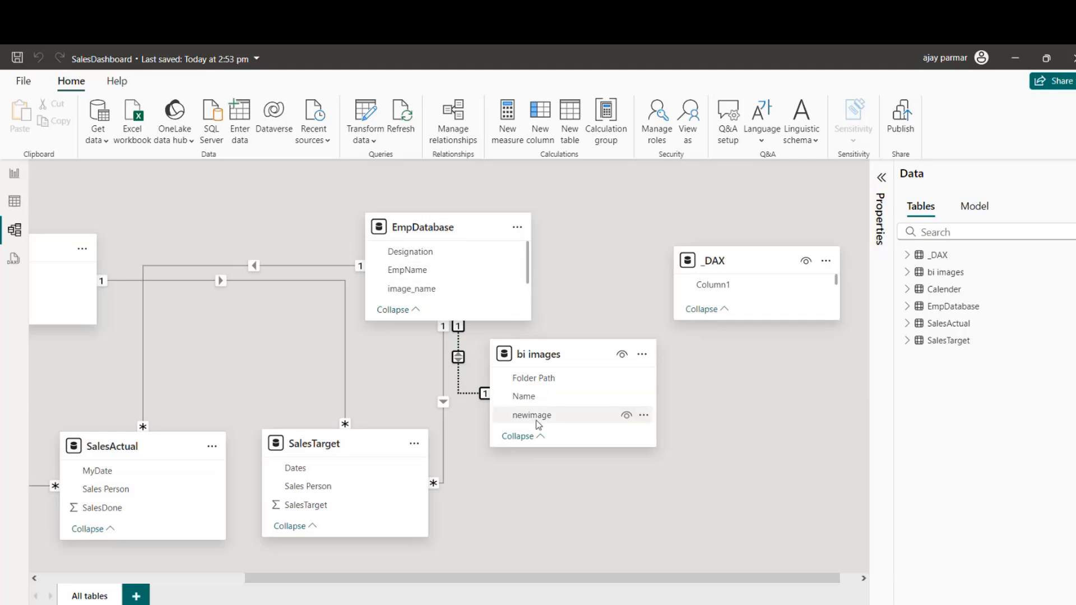
double_click(459, 377)
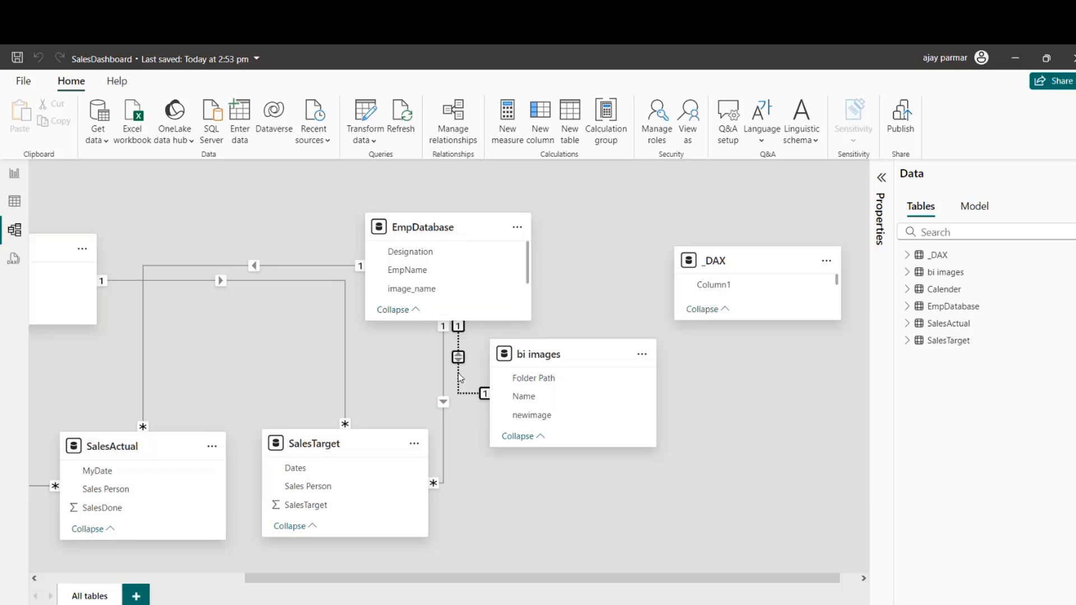
left_click(604, 430)
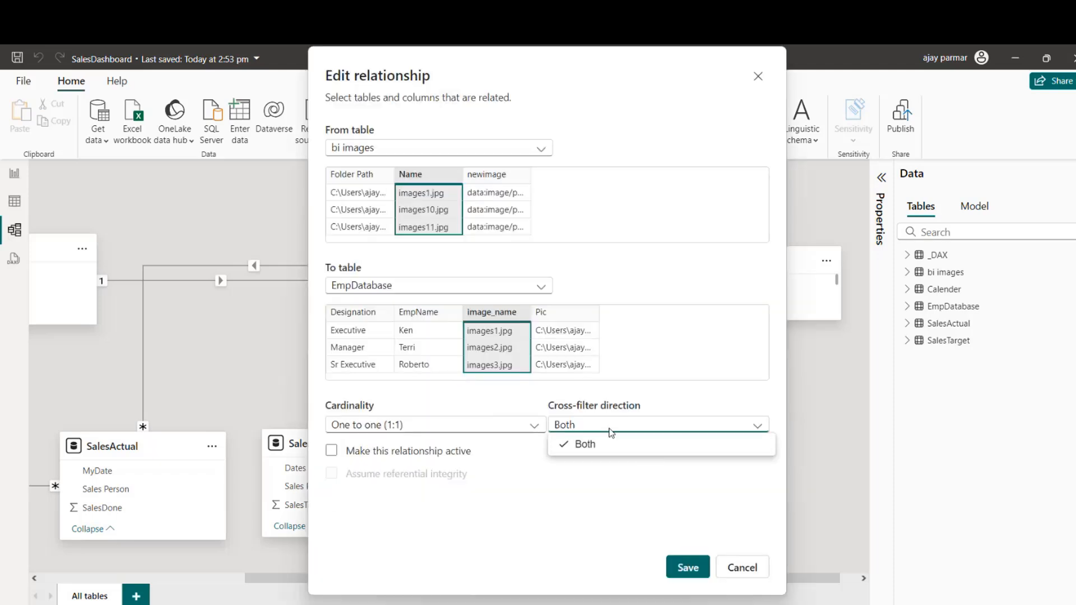
left_click(561, 441)
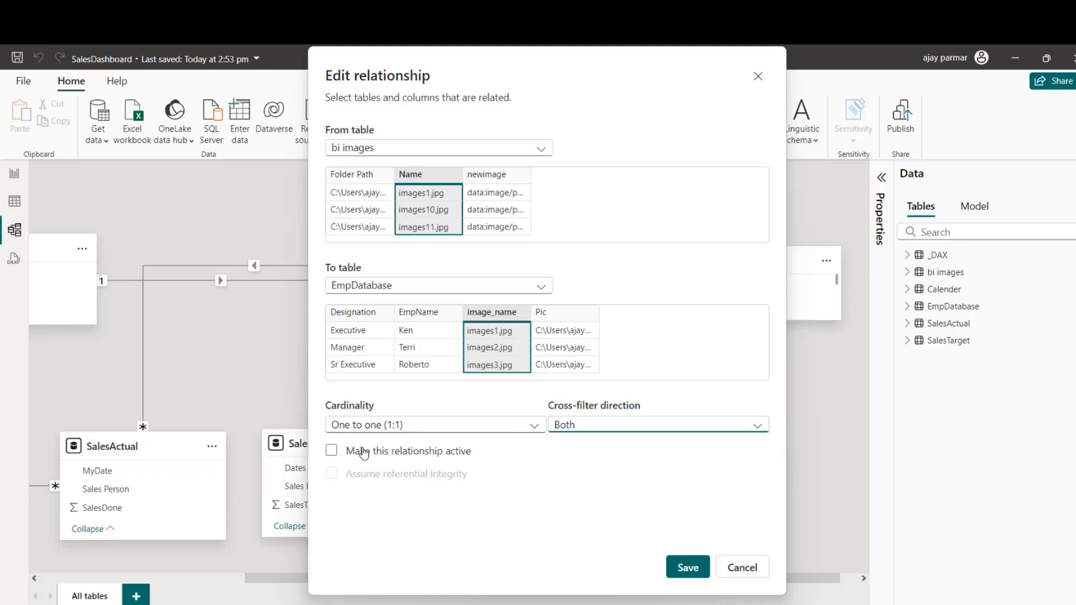
left_click(331, 451)
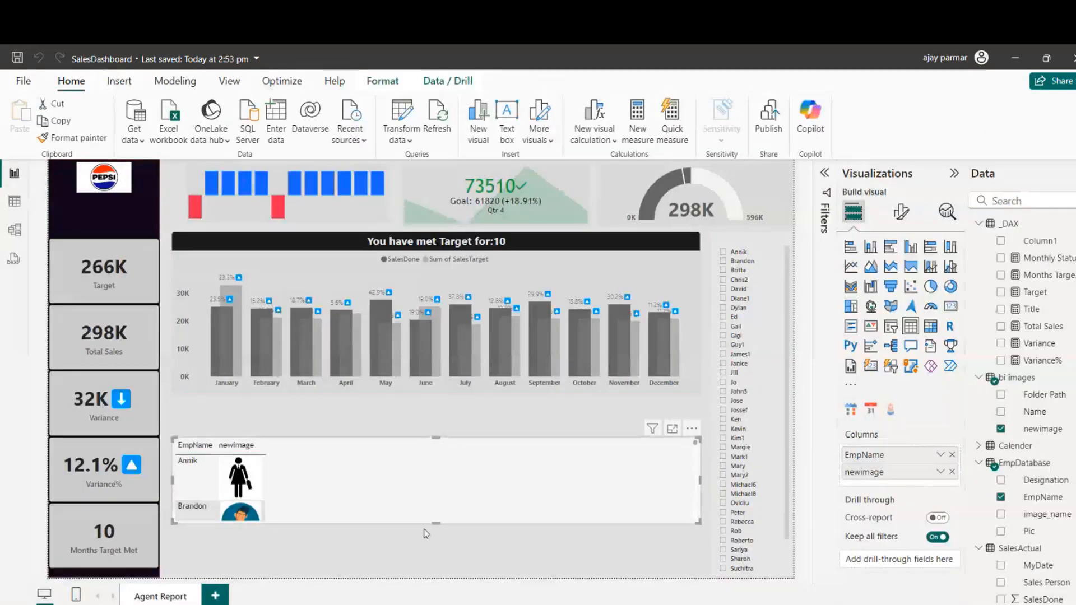
Step: Enlarge the agent table upward and downward, and add Designation between EmpName and newimage
left_click_drag(436, 522, 436, 552)
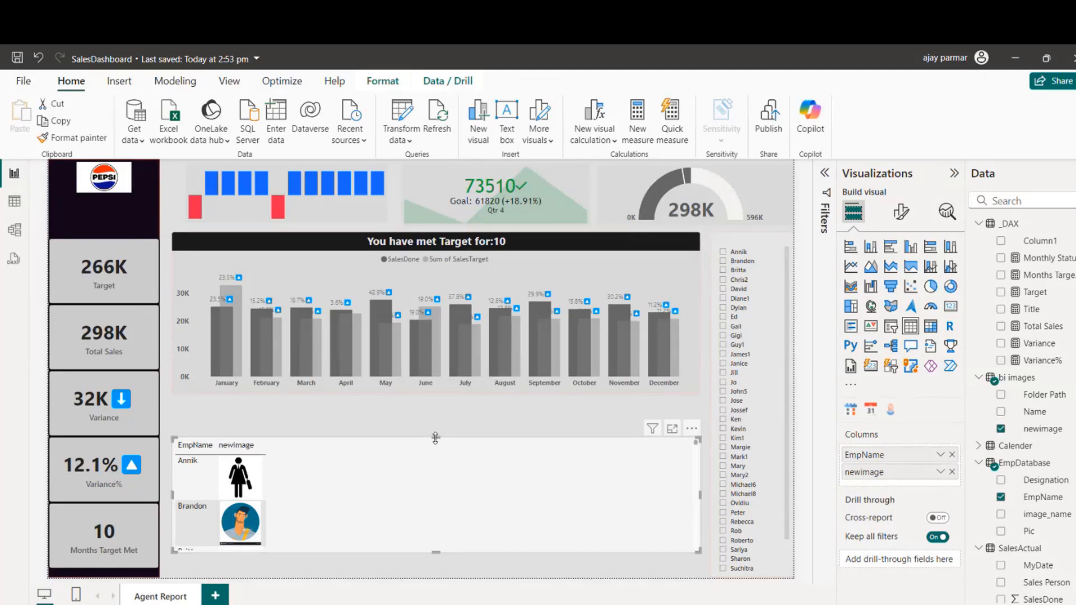
left_click_drag(441, 438, 432, 420)
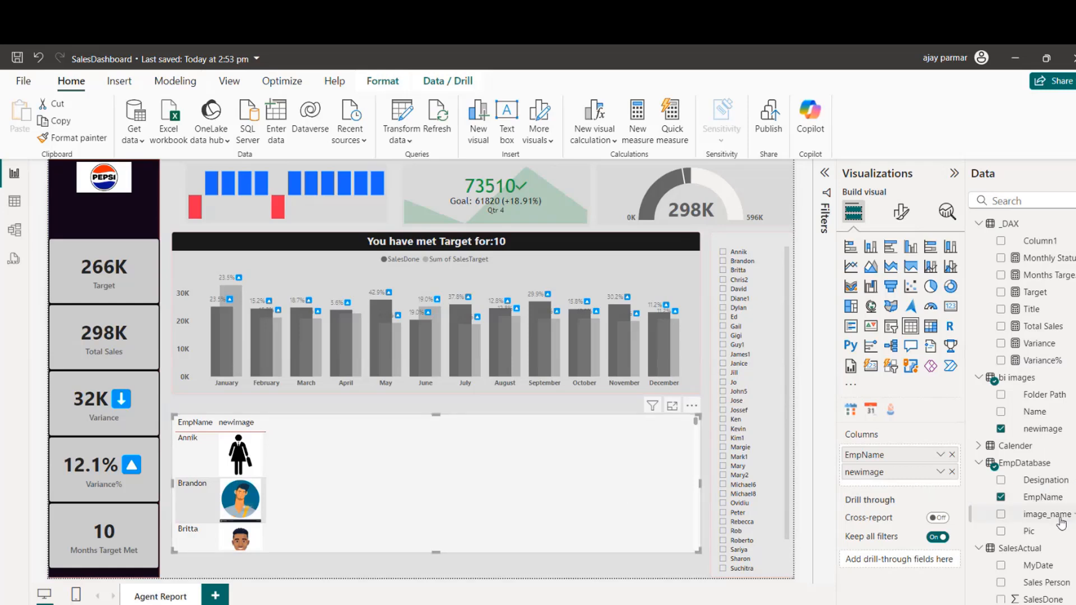
left_click_drag(1043, 480, 897, 465)
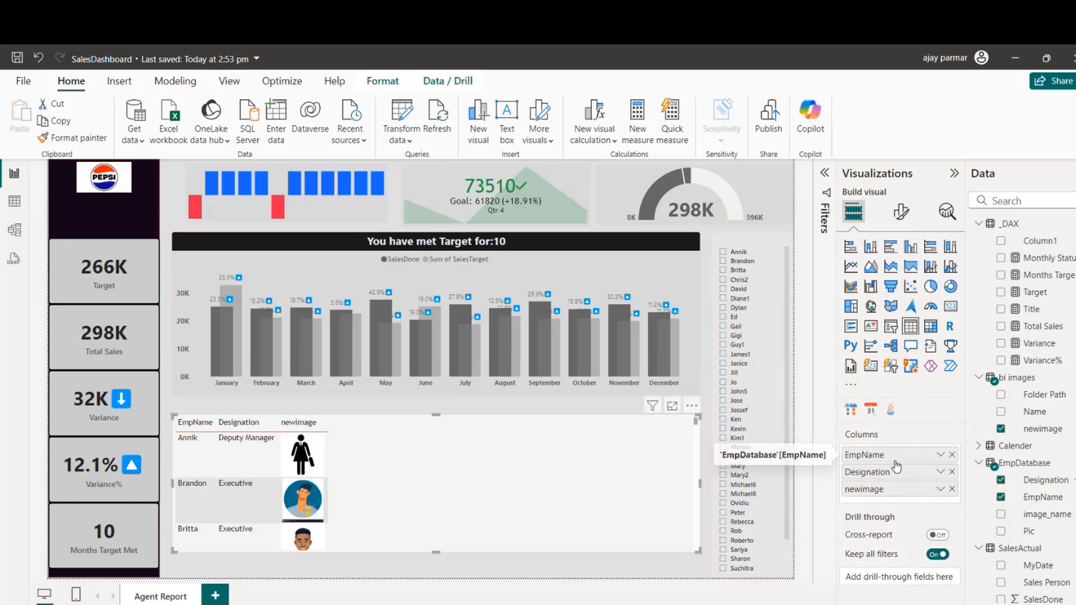
Step: Filter the Agent Report by five different employees in turn with the slicer to check each one's picture in the agent table
left_click(723, 318)
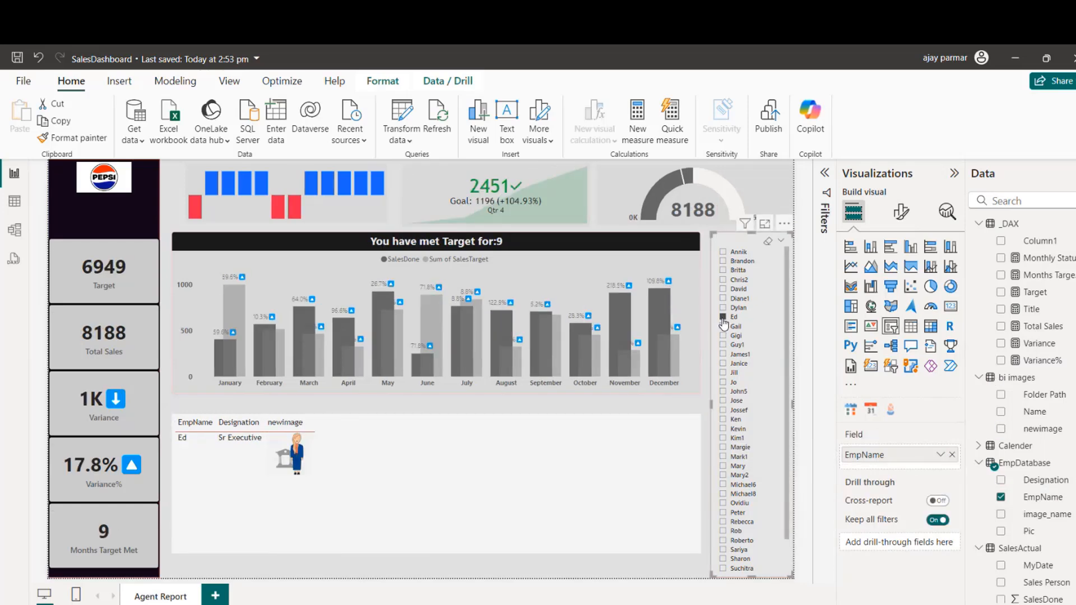
left_click(723, 344)
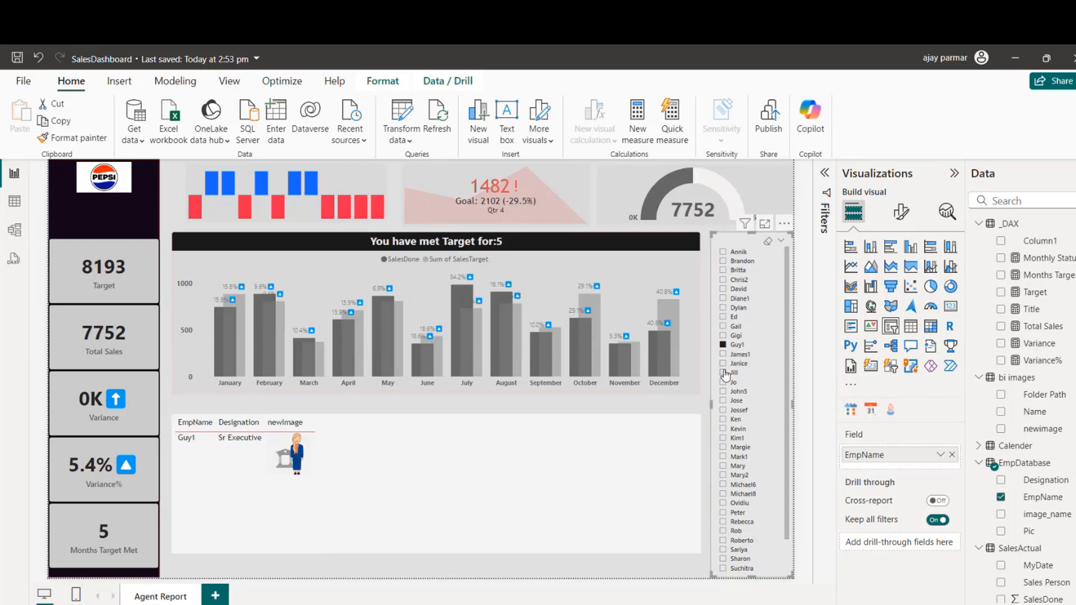
left_click(723, 372)
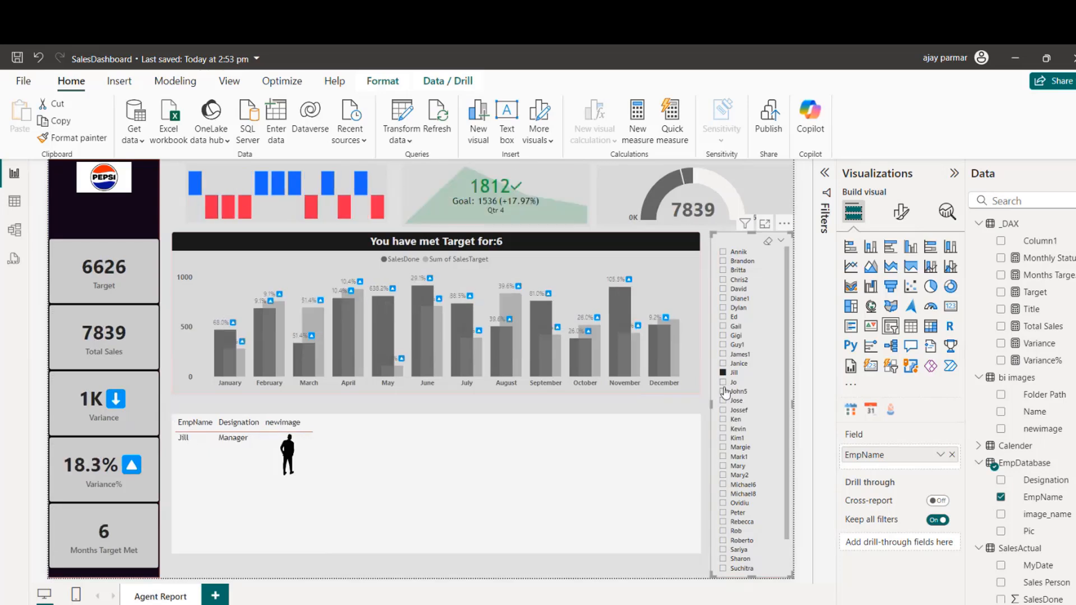
left_click(722, 391)
left_click(723, 410)
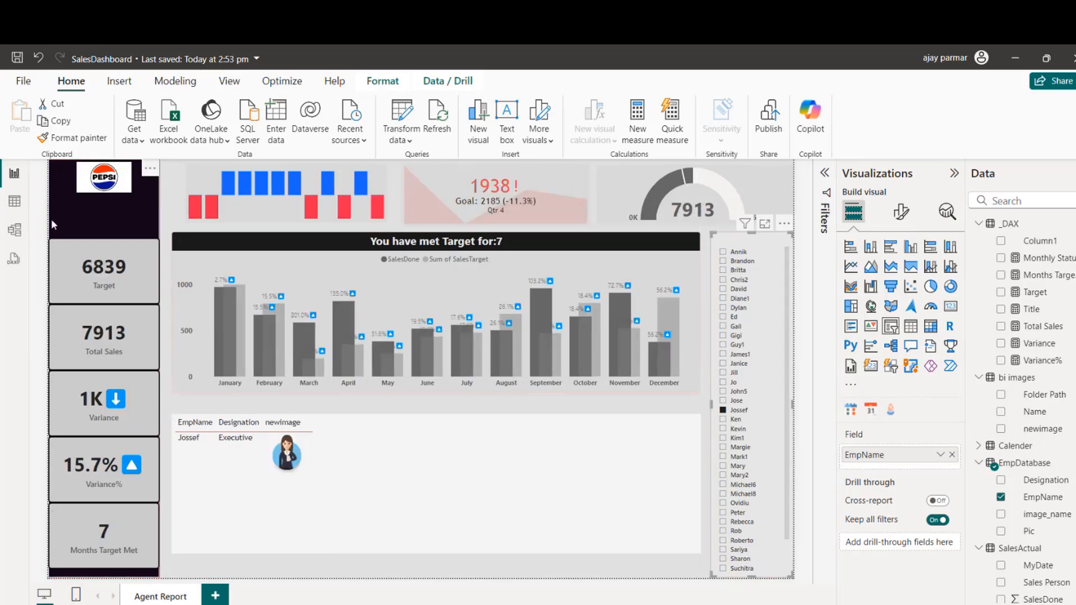
Step: Review the columns, cardinality, cross-filter direction and active state of the relationship between bi images and EmpDatabase in the model
left_click(14, 231)
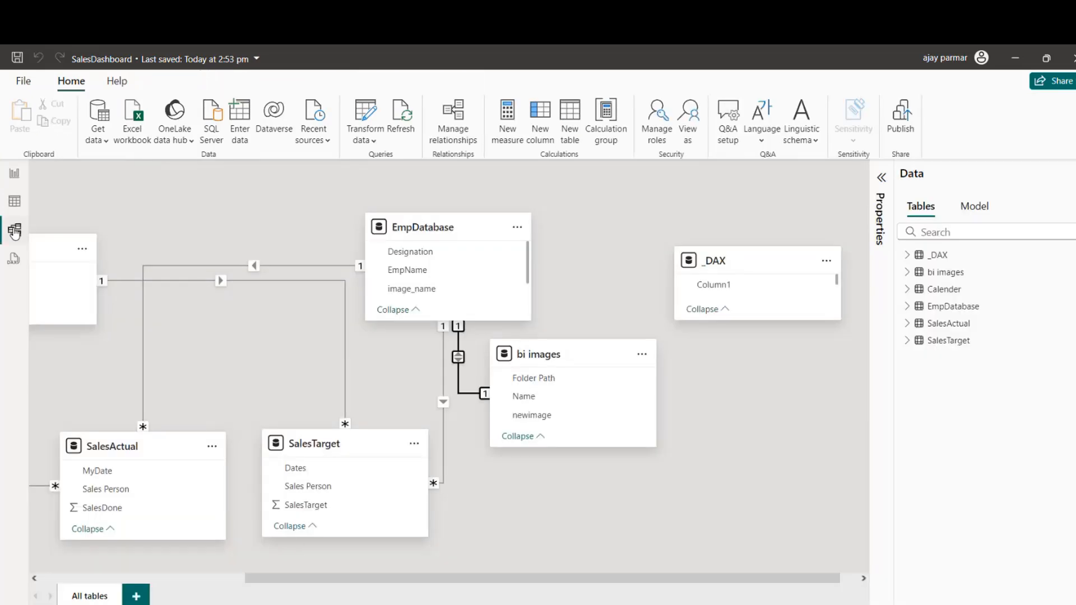
double_click(458, 381)
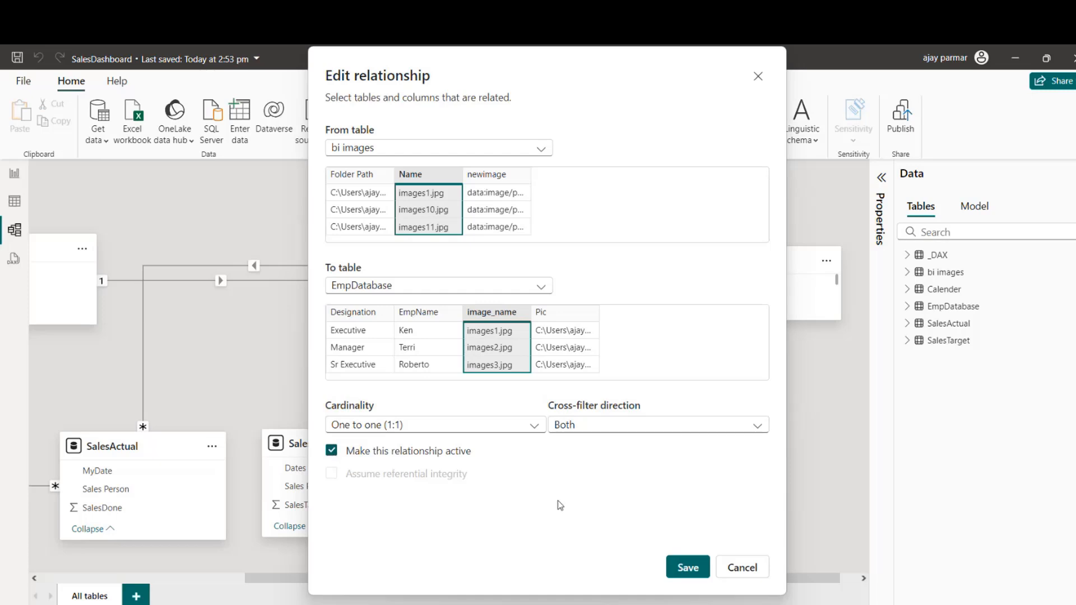
left_click(686, 567)
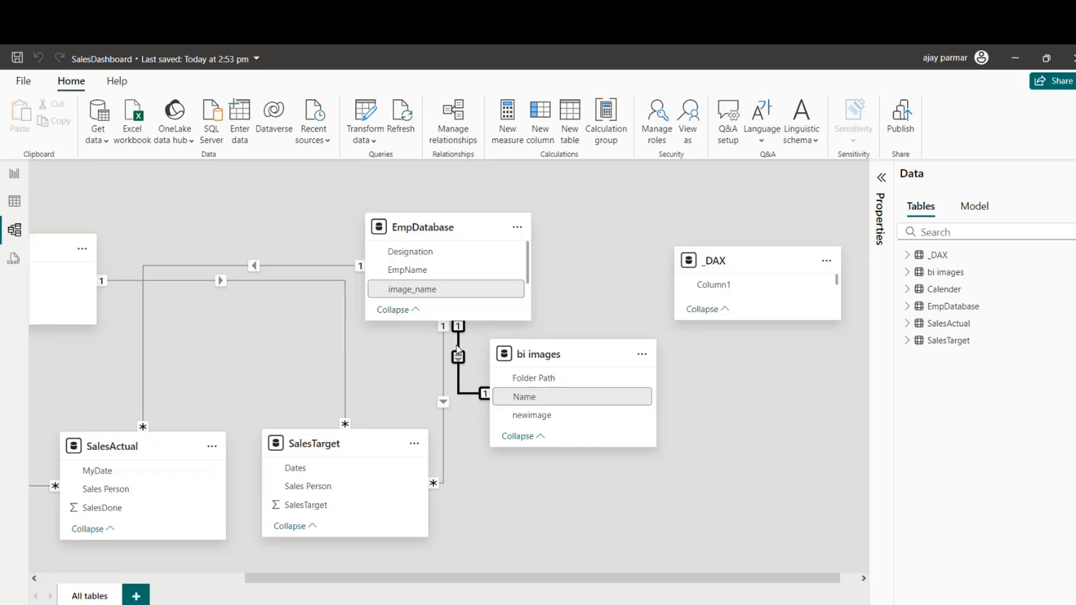
mouse_move(586, 355)
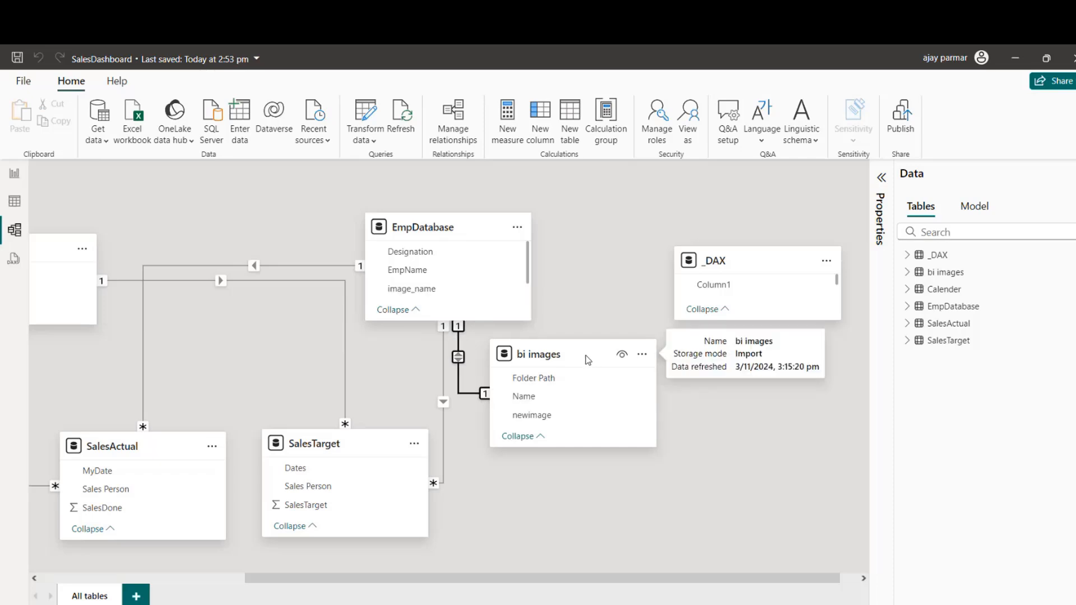
mouse_move(586, 358)
left_mouse_down()
mouse_move(613, 364)
mouse_move(591, 354)
left_mouse_up()
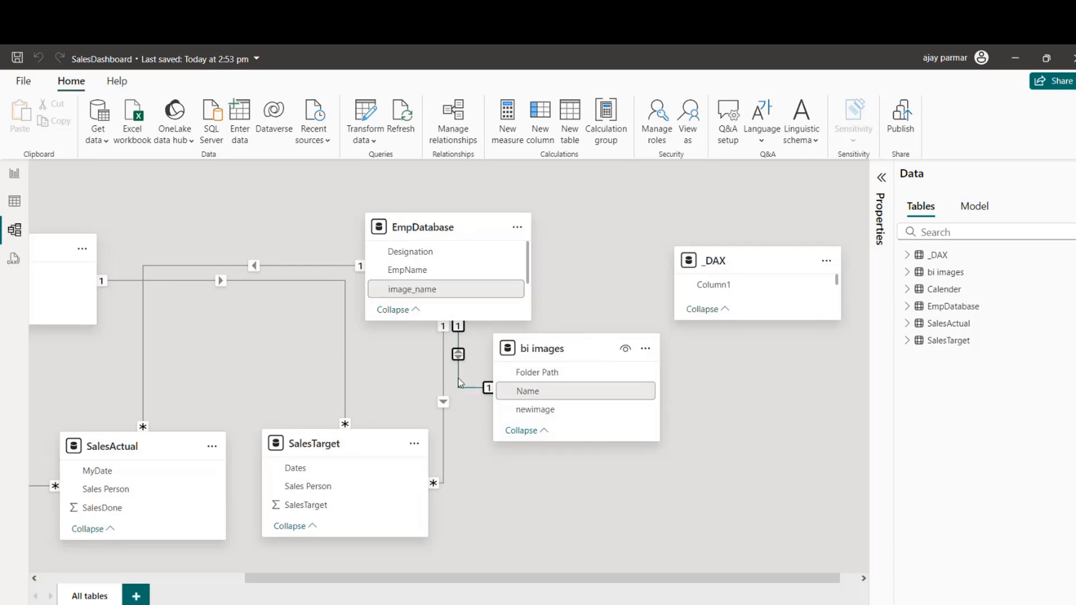
double_click(458, 379)
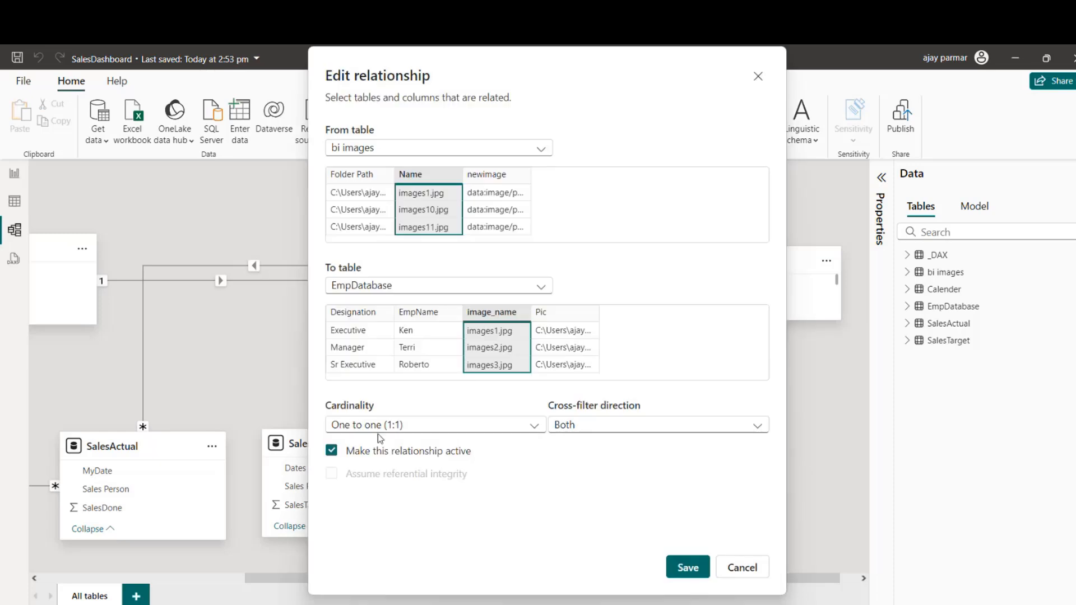
left_click(742, 567)
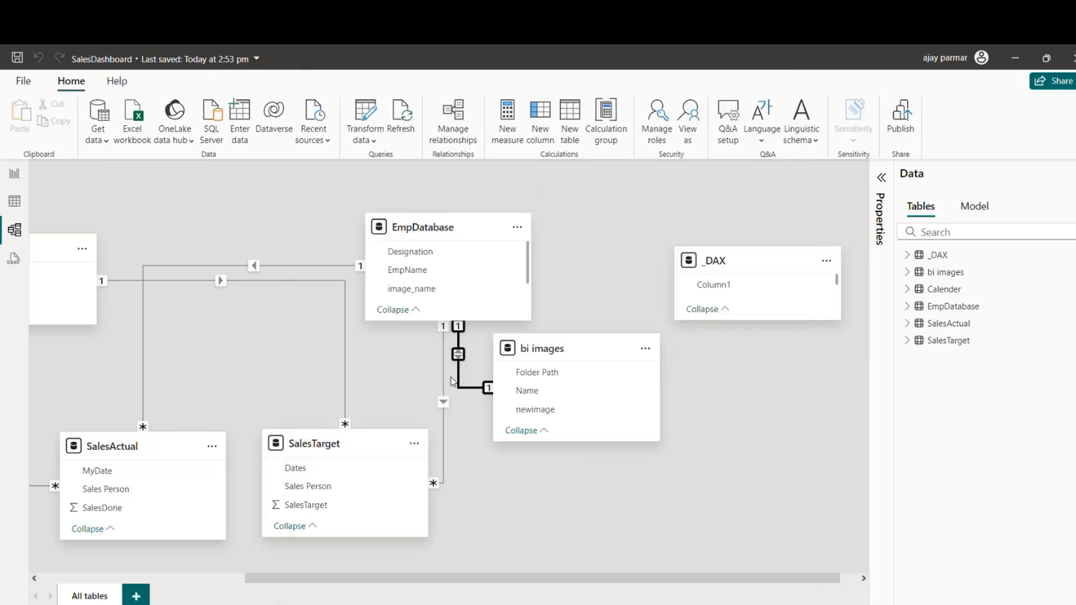
Step: Return to the Agent Report, select the agent table and collapse the _DAX field list
left_click(14, 174)
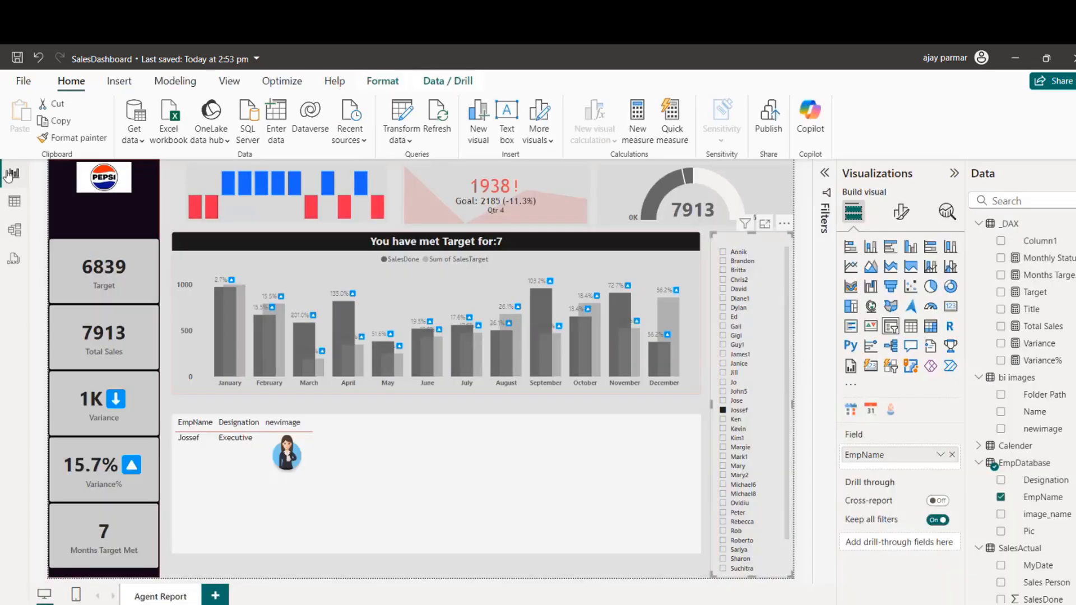
left_click(357, 449)
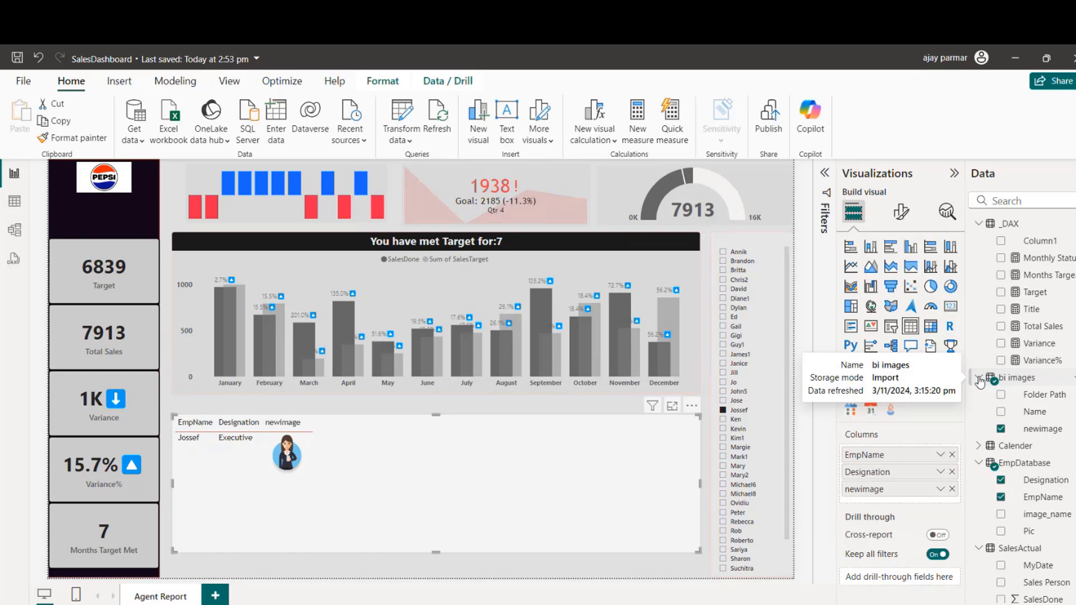
left_click(978, 224)
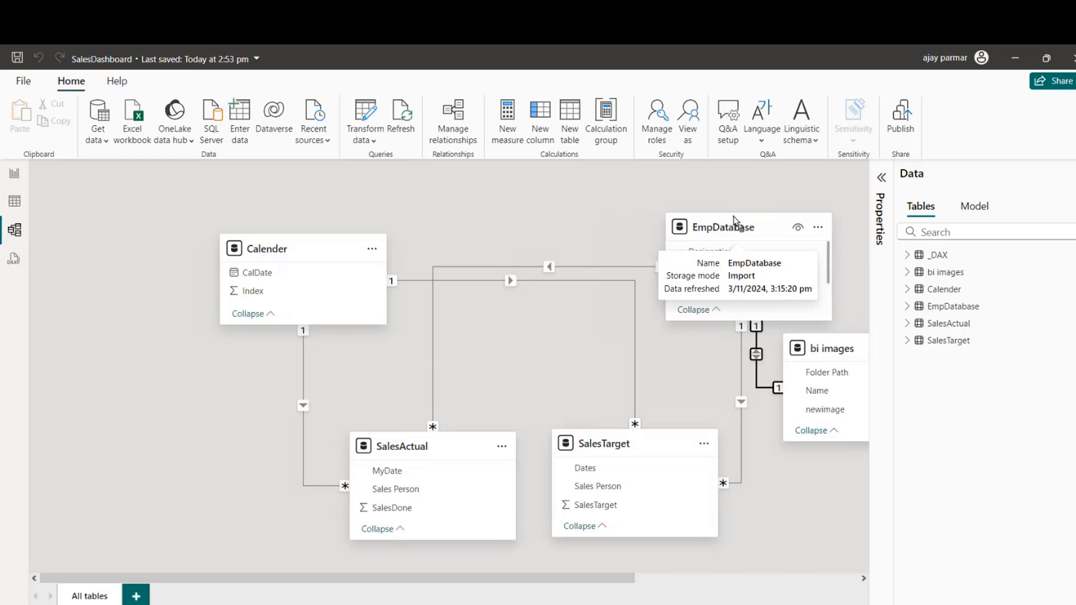
Step: Examine how Calender and EmpDatabase relate to SalesActual, SalesTarget and bi images in the model diagram
left_click(1072, 178)
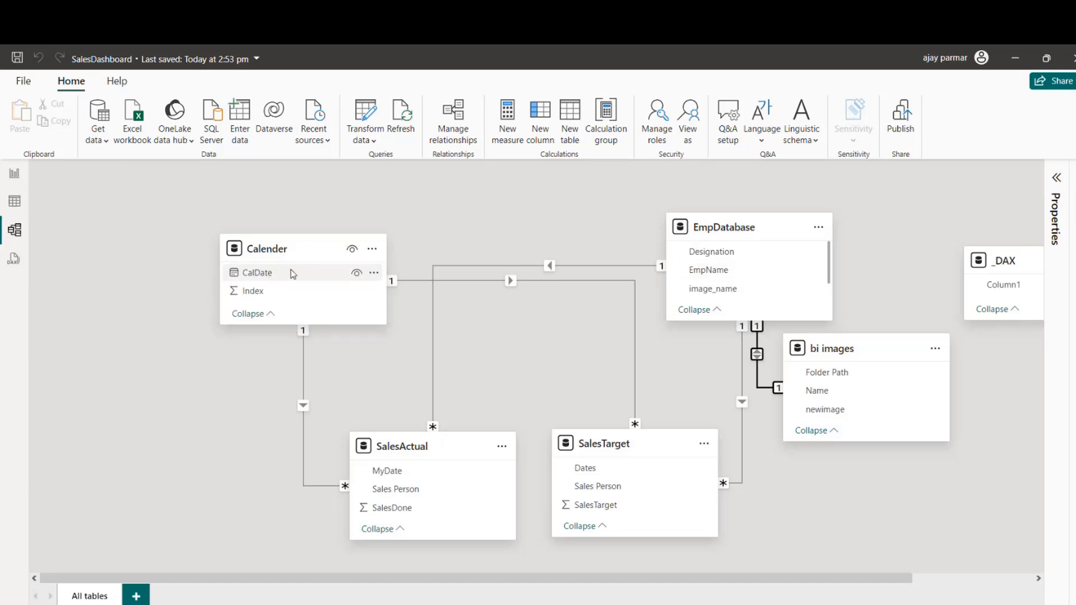
mouse_move(328, 250)
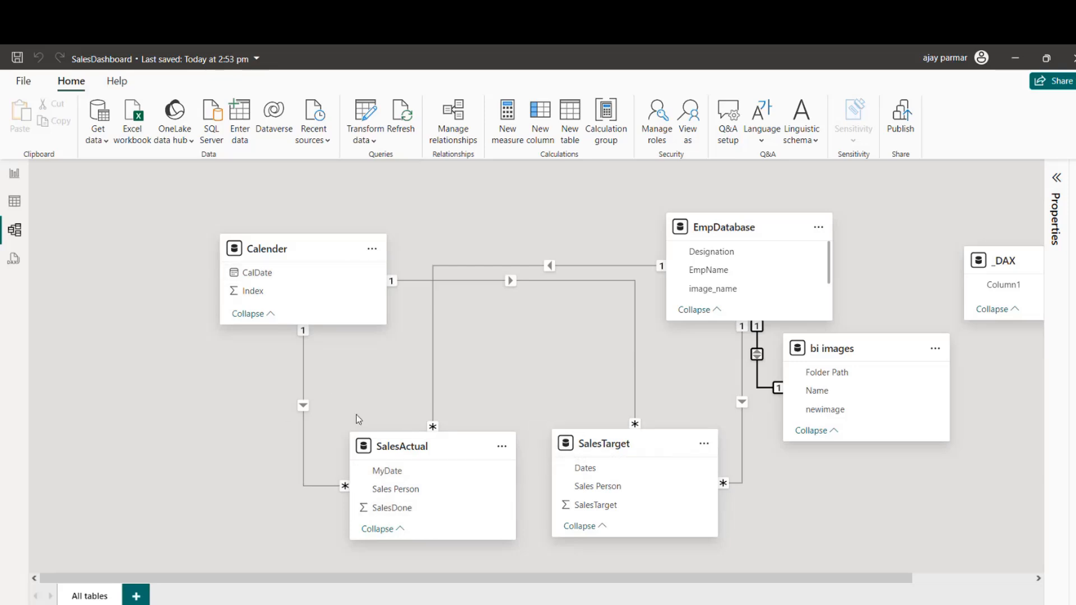
left_click(327, 486)
mouse_move(269, 248)
left_click(755, 390)
Step: Return to the Agent Report and clear the employee slicer selection
left_click(14, 173)
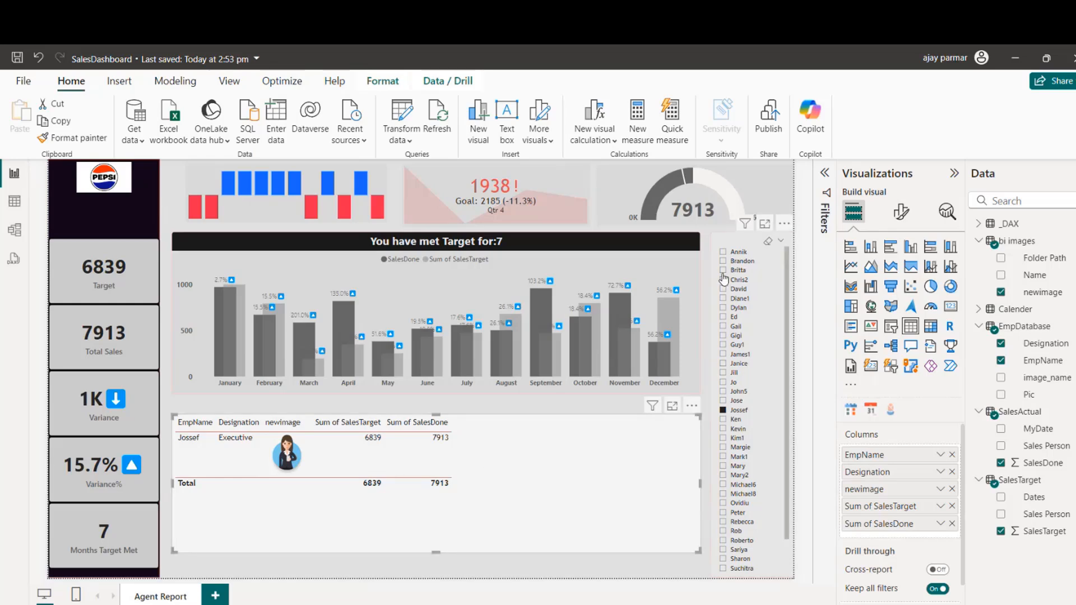
left_click(769, 236)
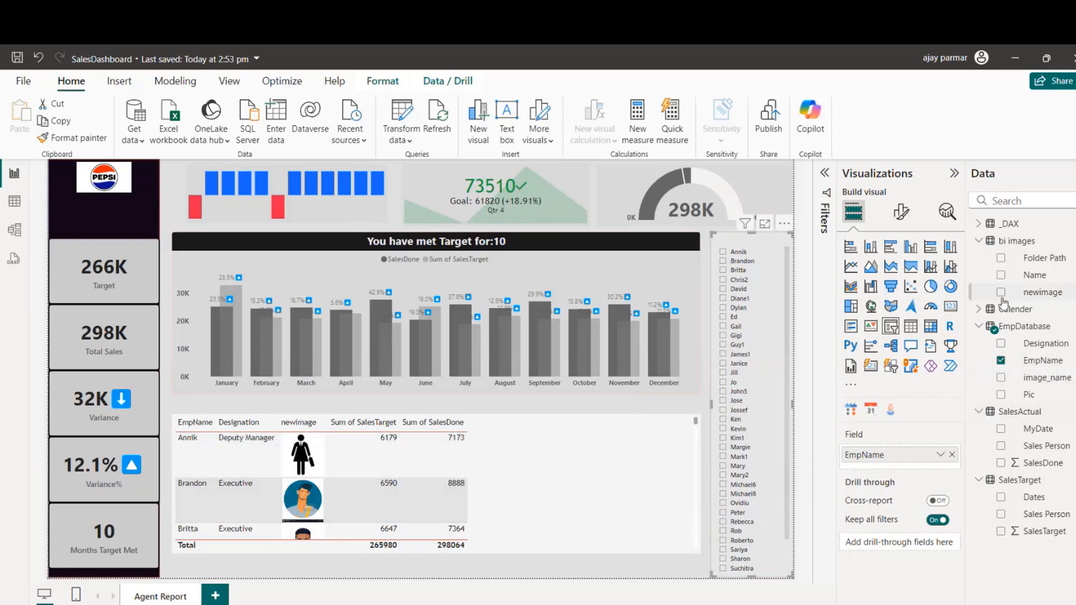
Step: Add Variance% to the agent table, try adding Variance and remove it, and widen the Sum of SalesDone column
left_click(977, 227)
left_click_drag(1048, 360, 572, 472)
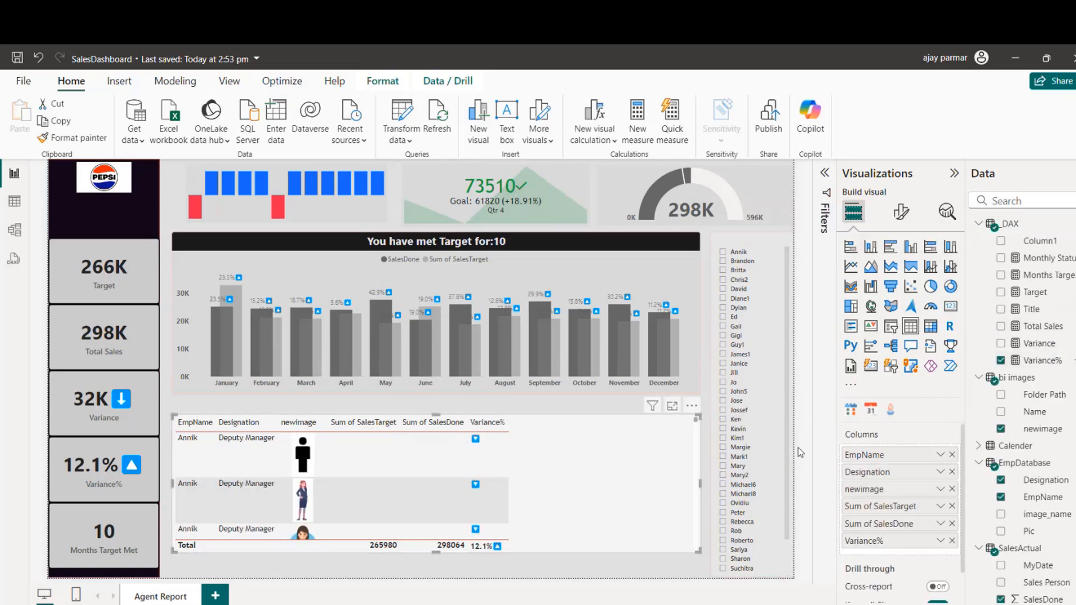
left_click_drag(1041, 343, 634, 465)
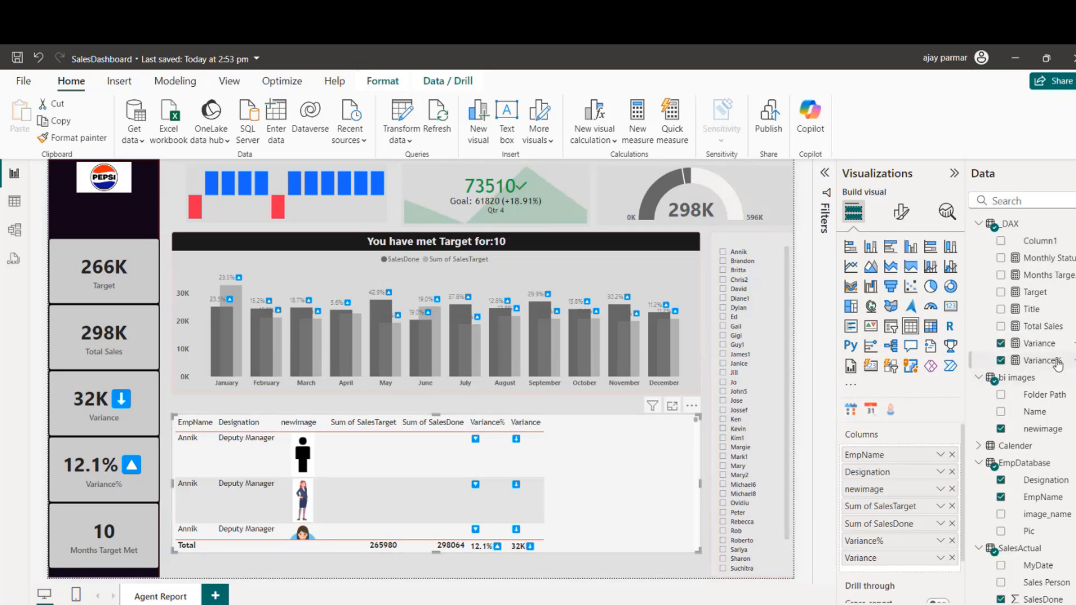
left_click(1000, 343)
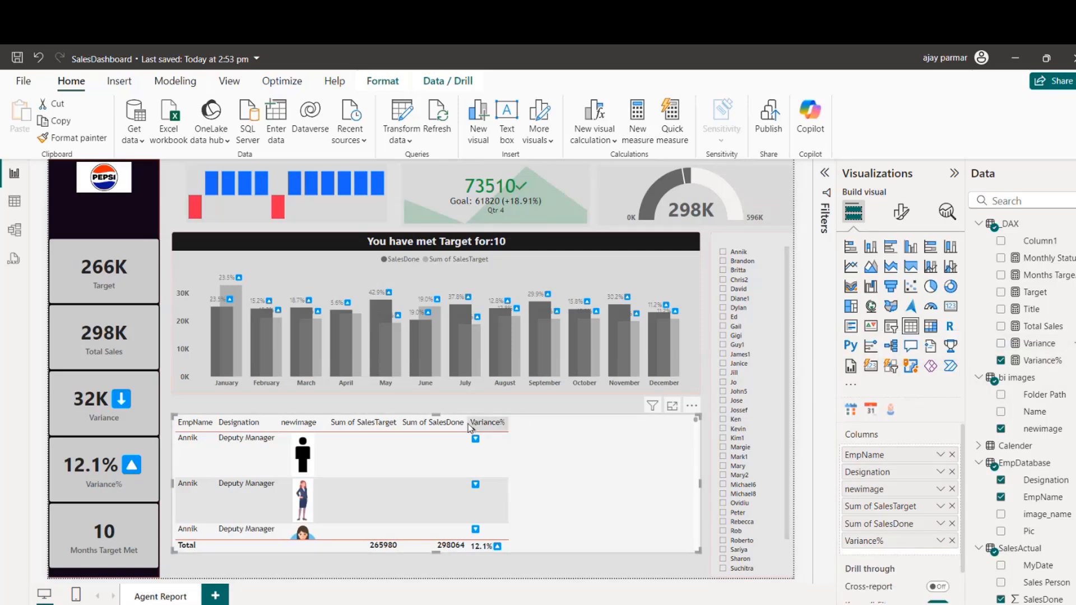
left_click_drag(465, 422, 491, 422)
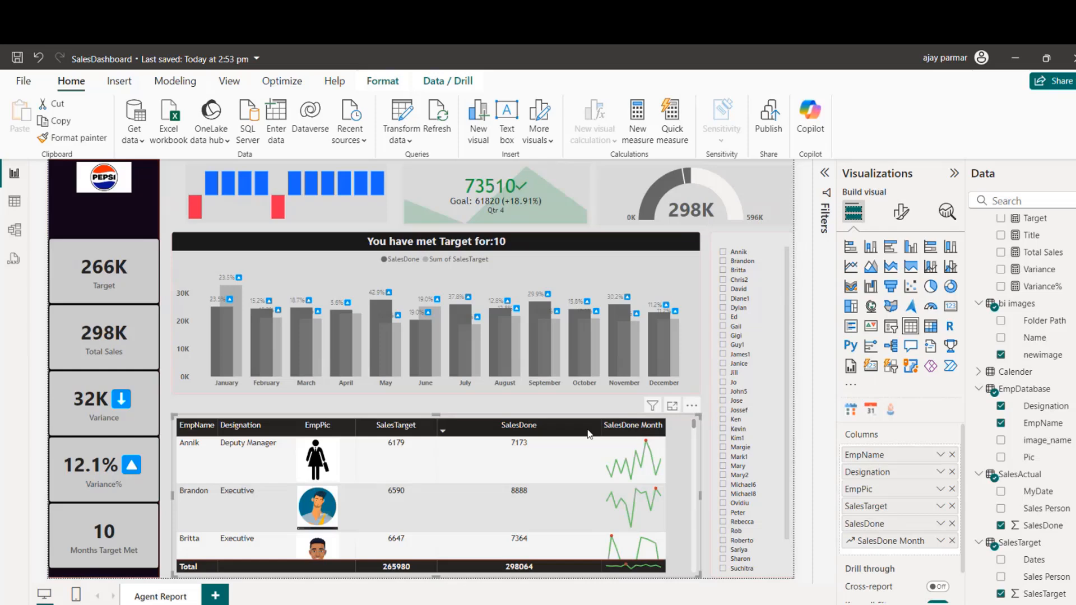
Step: In the agent table's cell element formatting, choose the SalesDone series, try data bars on it and switch them off
left_click(900, 212)
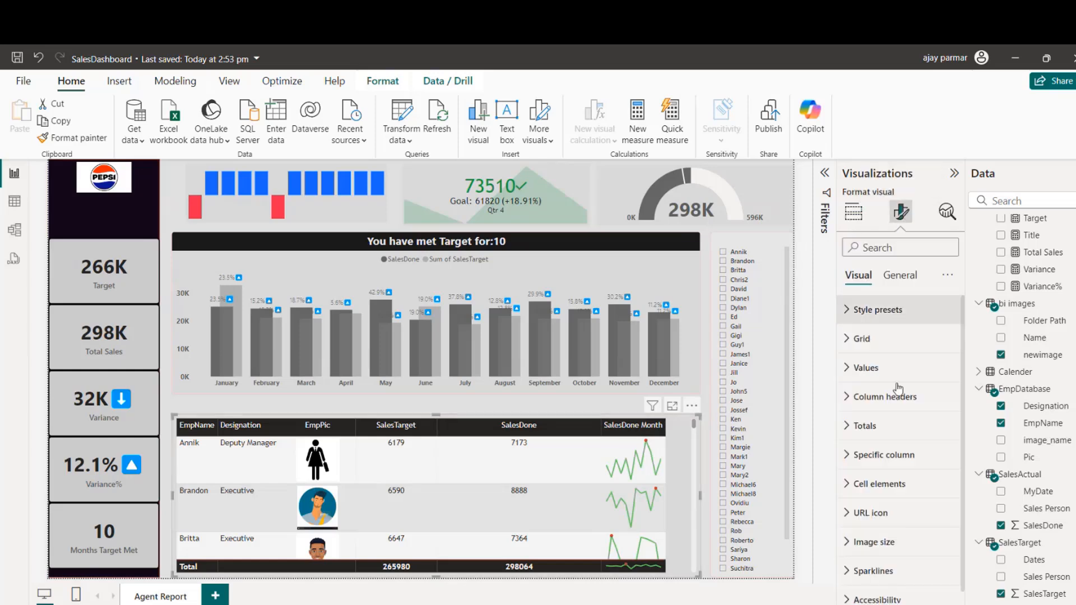
left_click(913, 487)
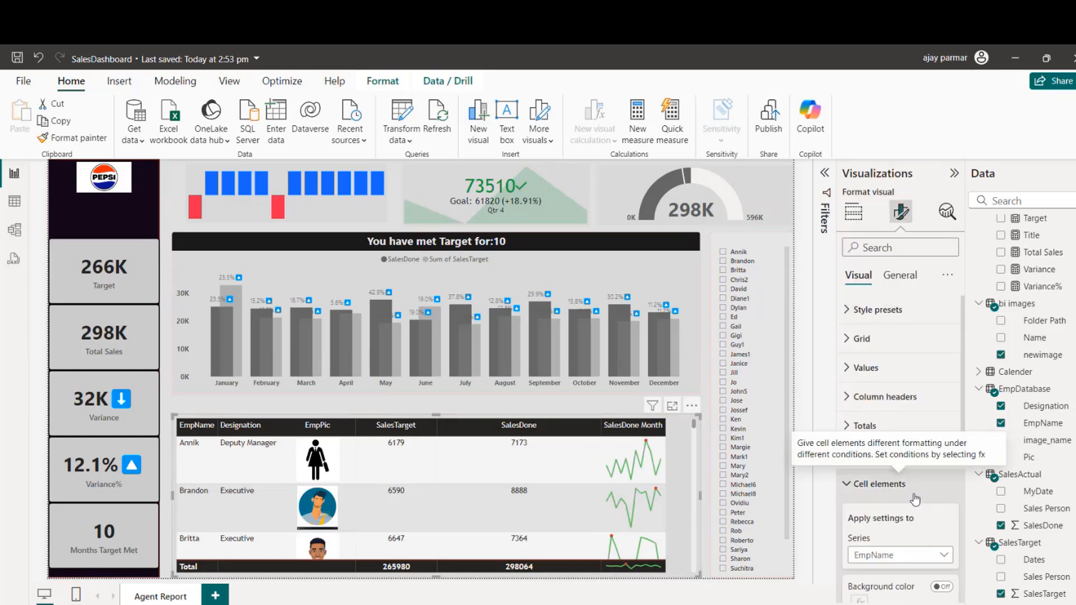
left_click_drag(963, 440, 963, 532)
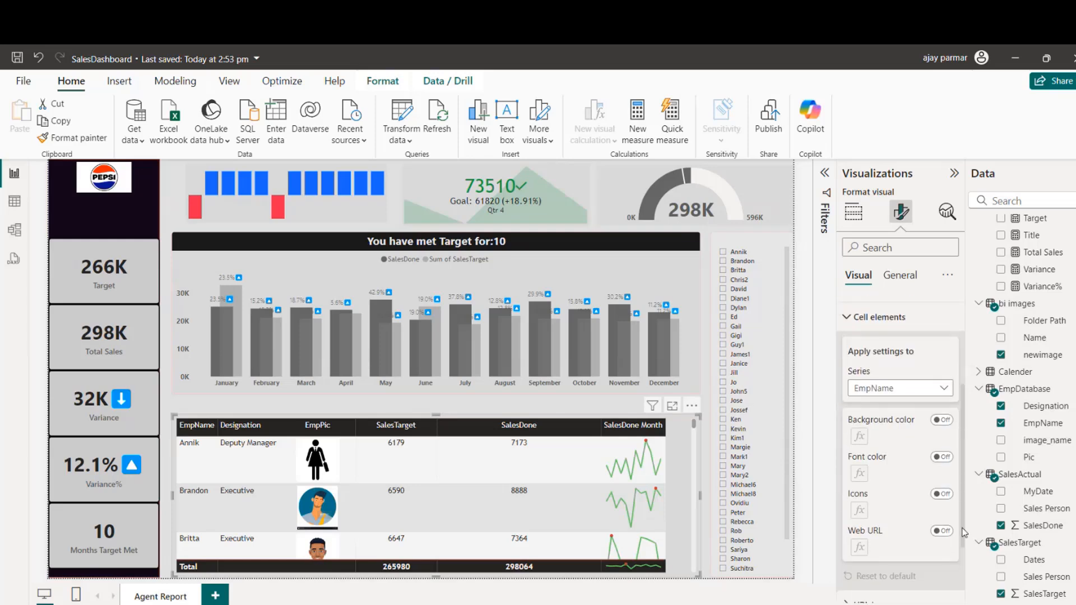
left_click(910, 387)
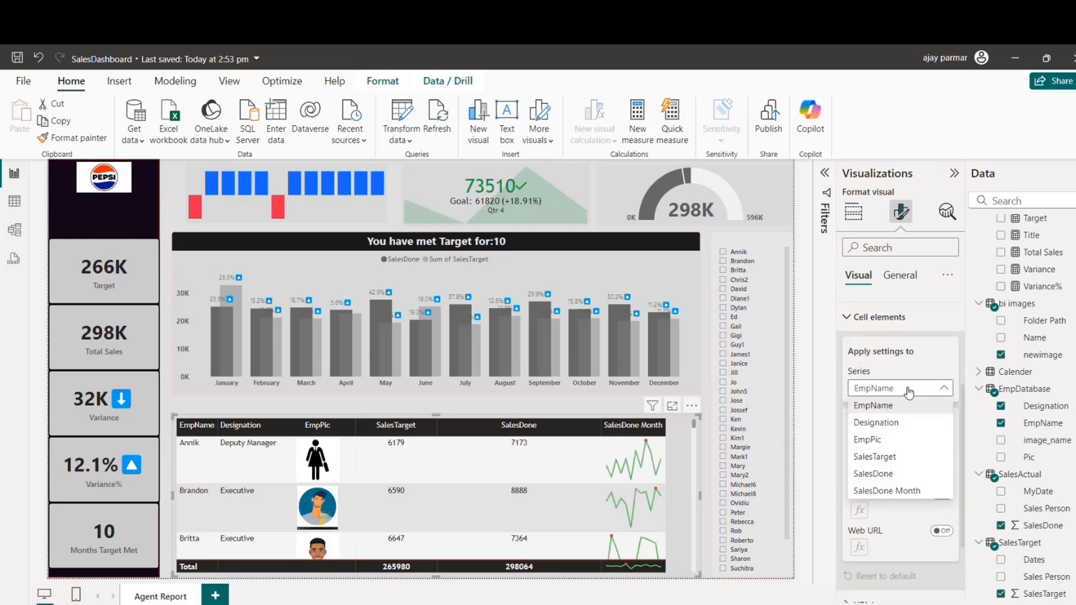
left_click(889, 474)
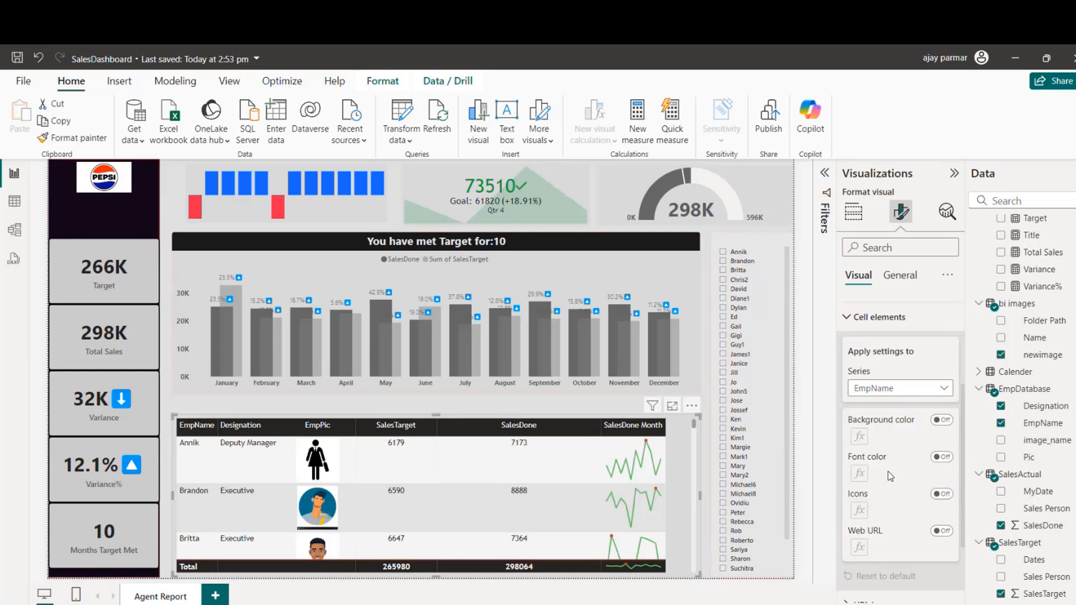
left_click(942, 494)
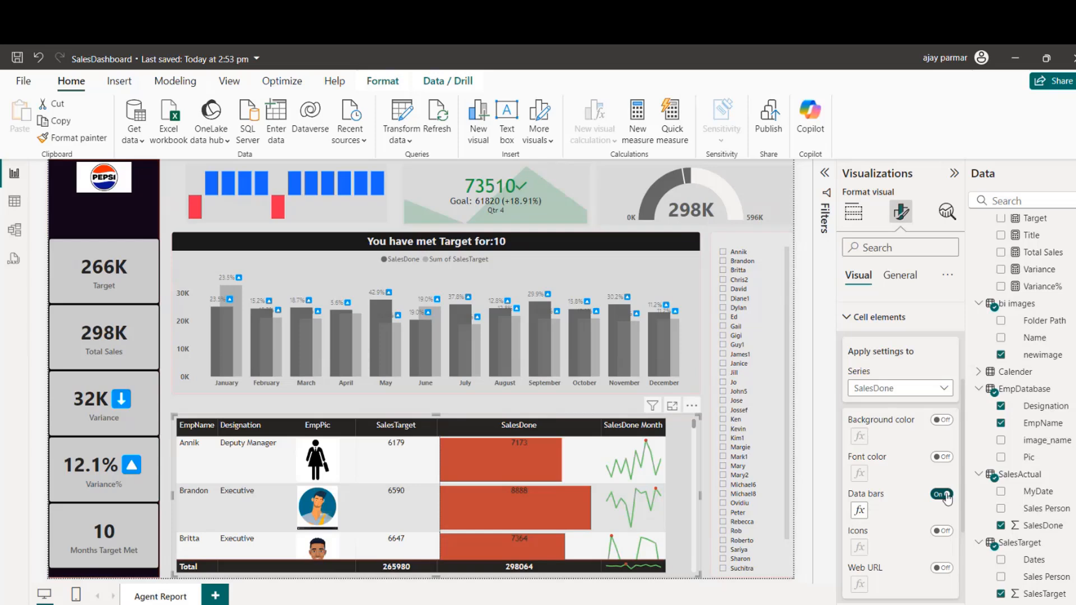
left_click(939, 495)
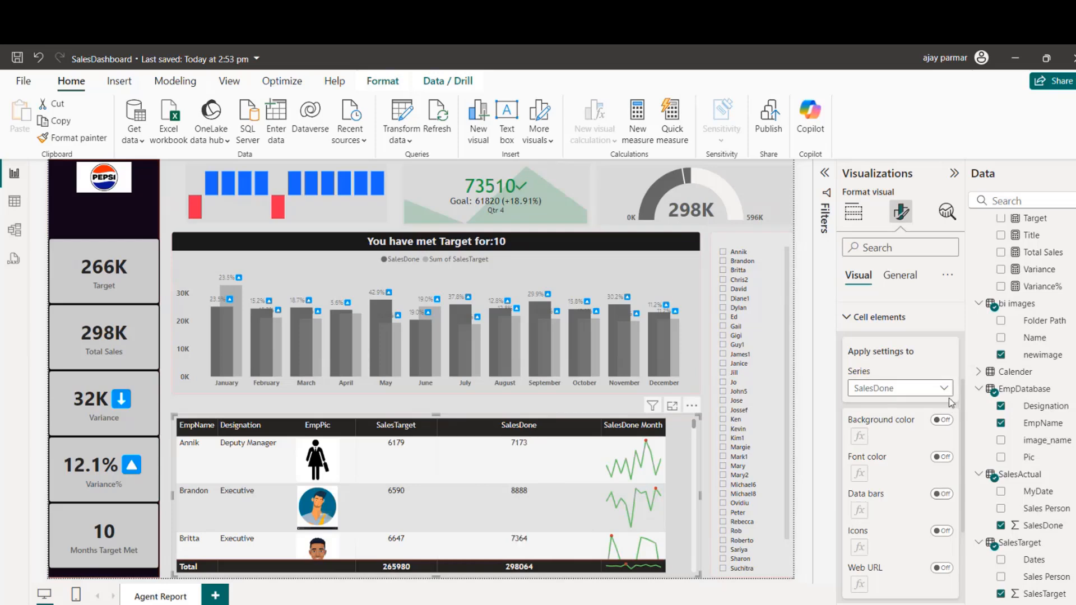
Step: Give the SalesDone column a gradient background colour from light grey for the lowest value to dark grey for the highest value
left_click(946, 421)
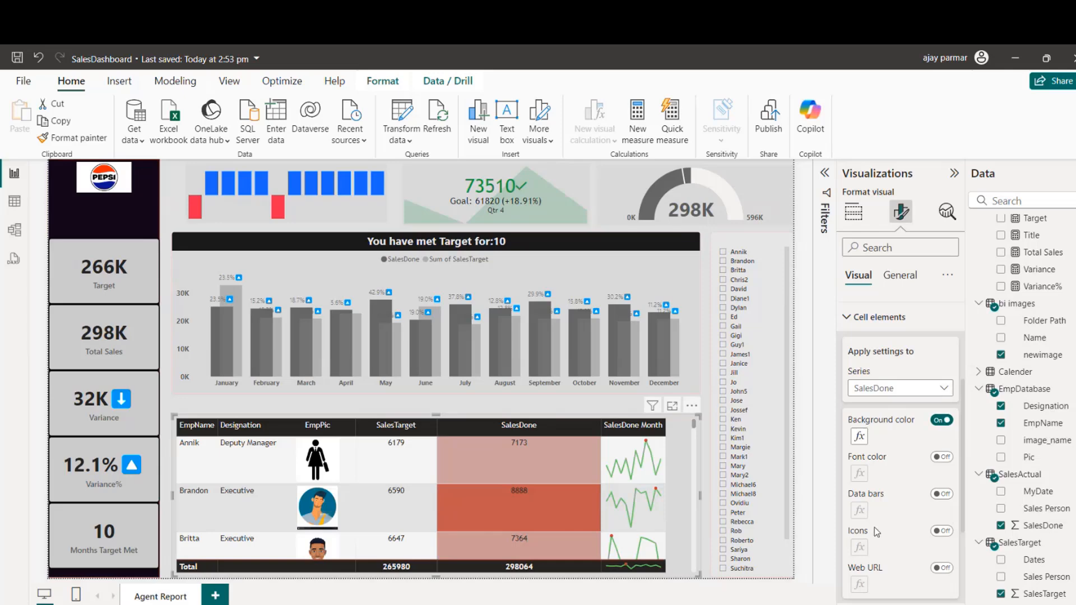
left_click(859, 437)
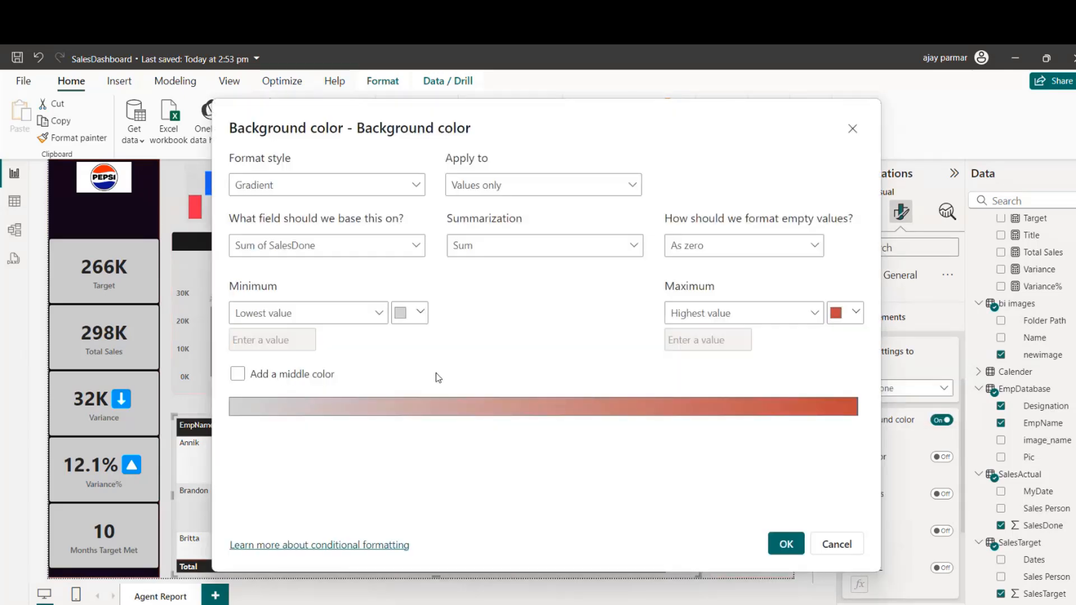
left_click(410, 312)
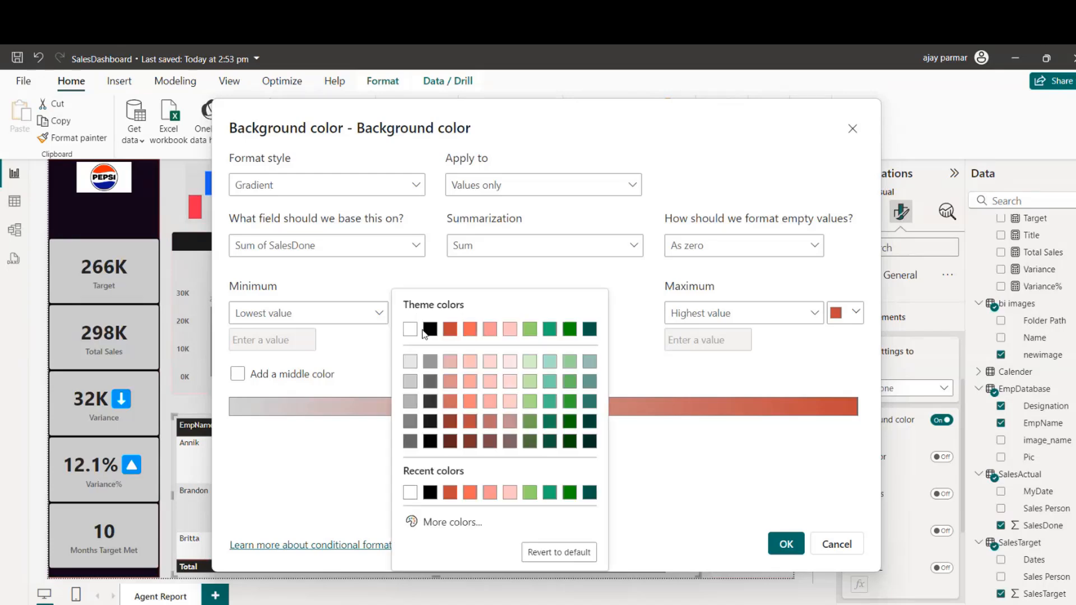
left_click(414, 363)
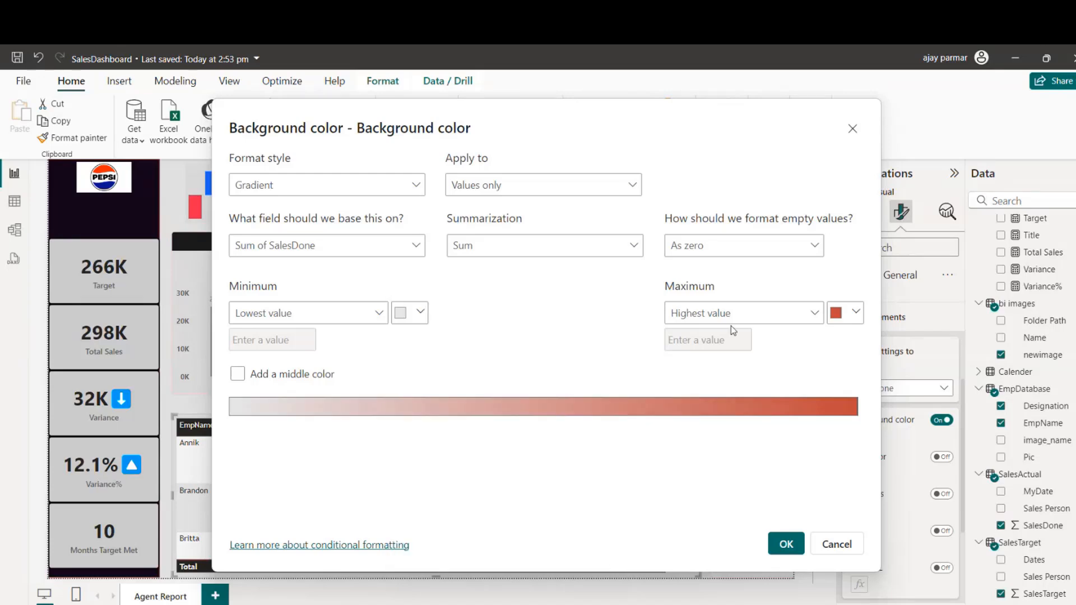
left_click(851, 314)
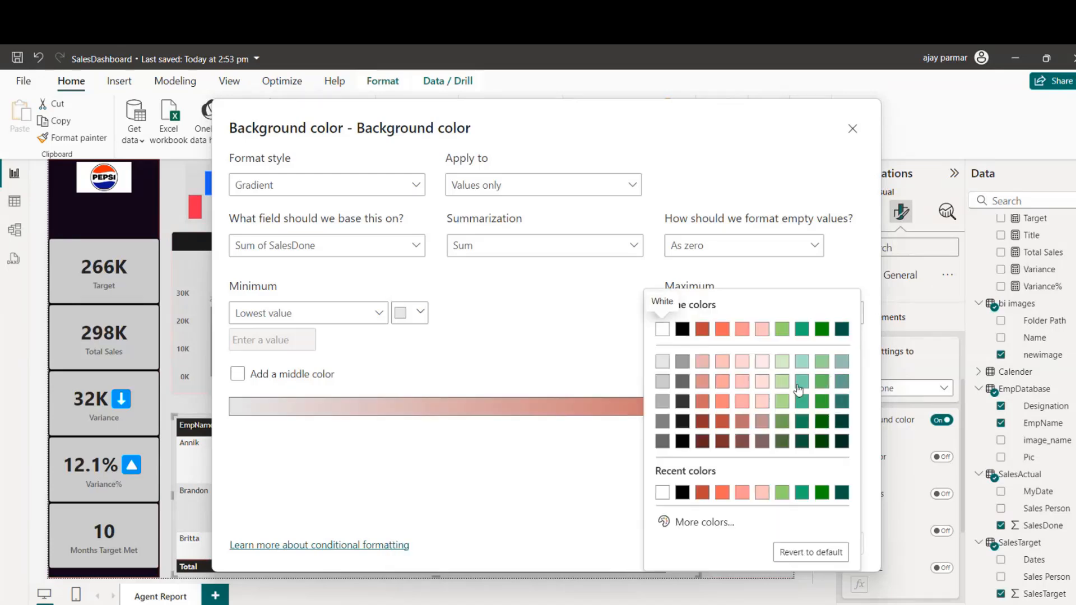
left_click(663, 421)
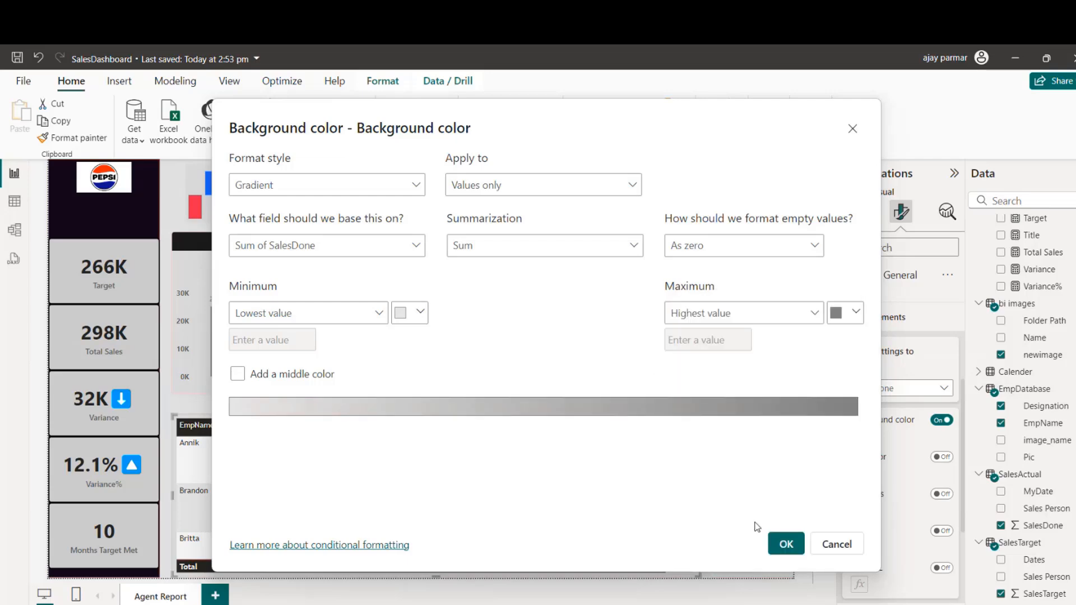
left_click(786, 544)
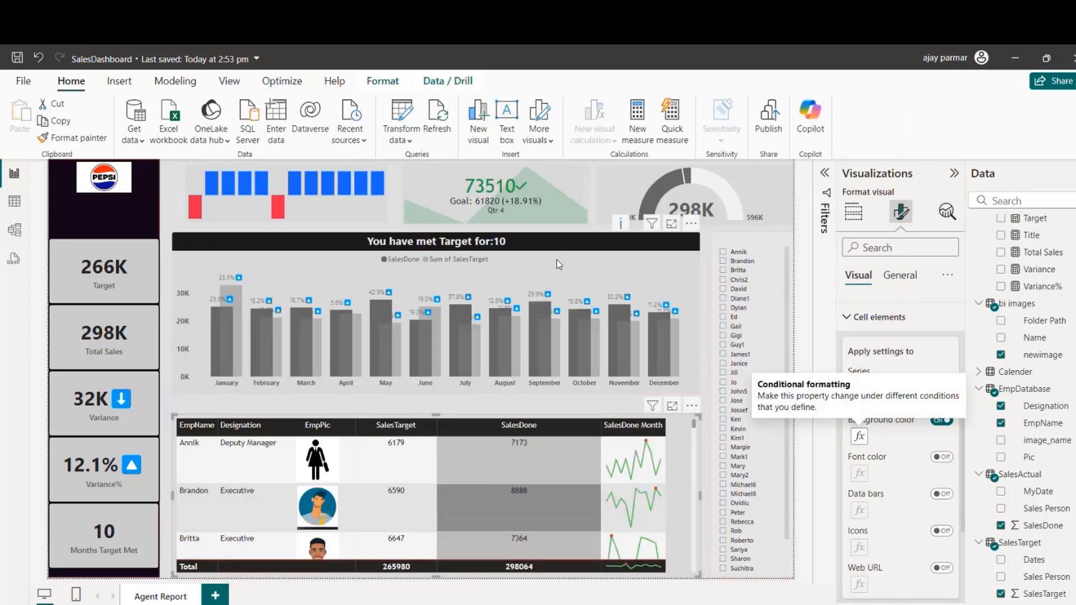
Step: Test the dashboard by filtering it with the employee slicer to single employees, and clear the slicer selection
left_click(166, 197)
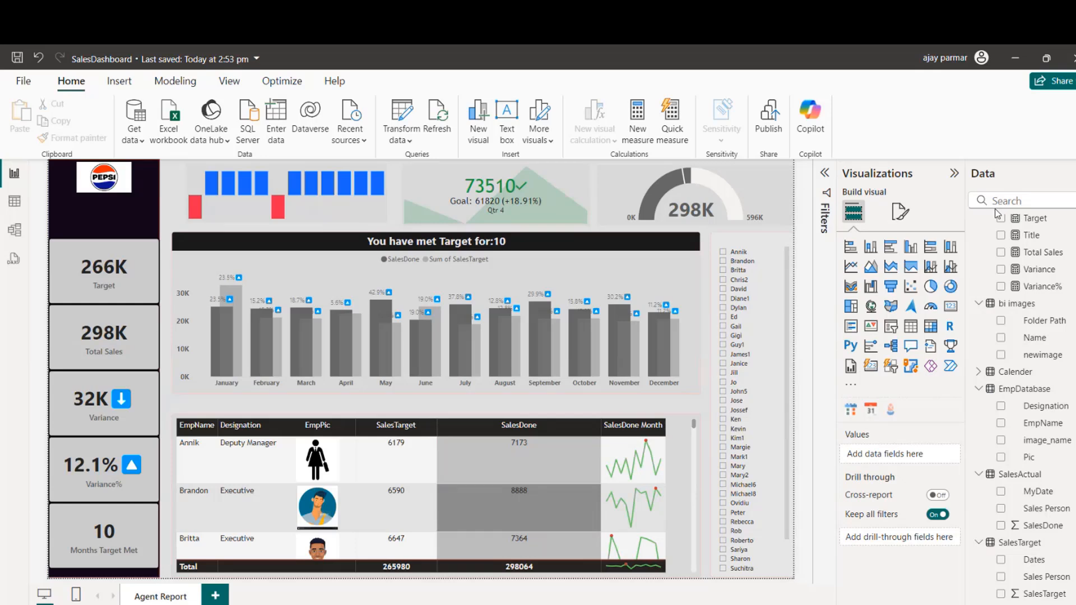
left_click(752, 281)
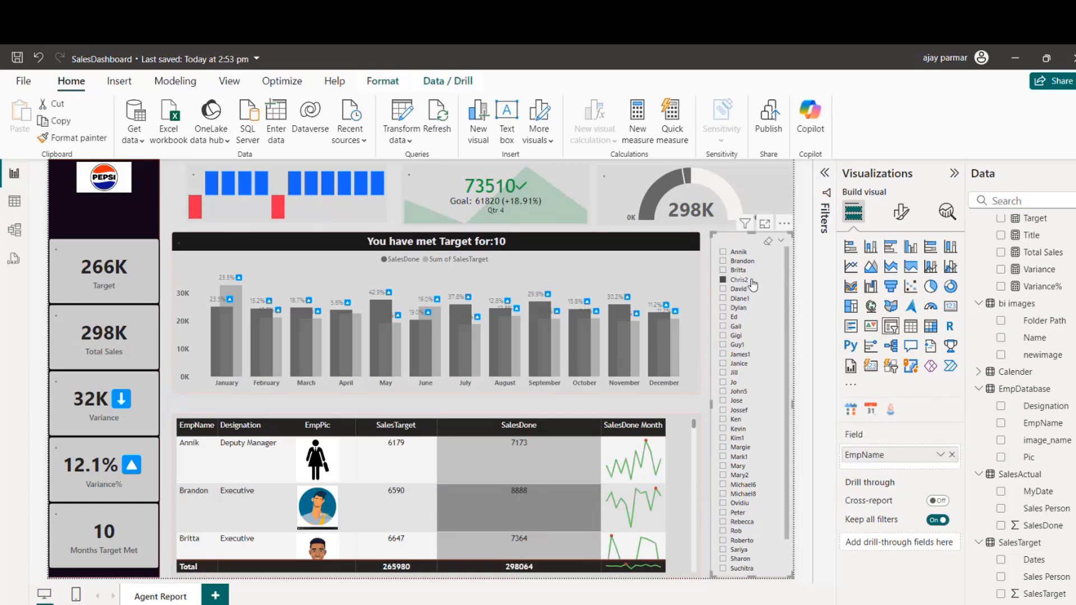
left_click(751, 317)
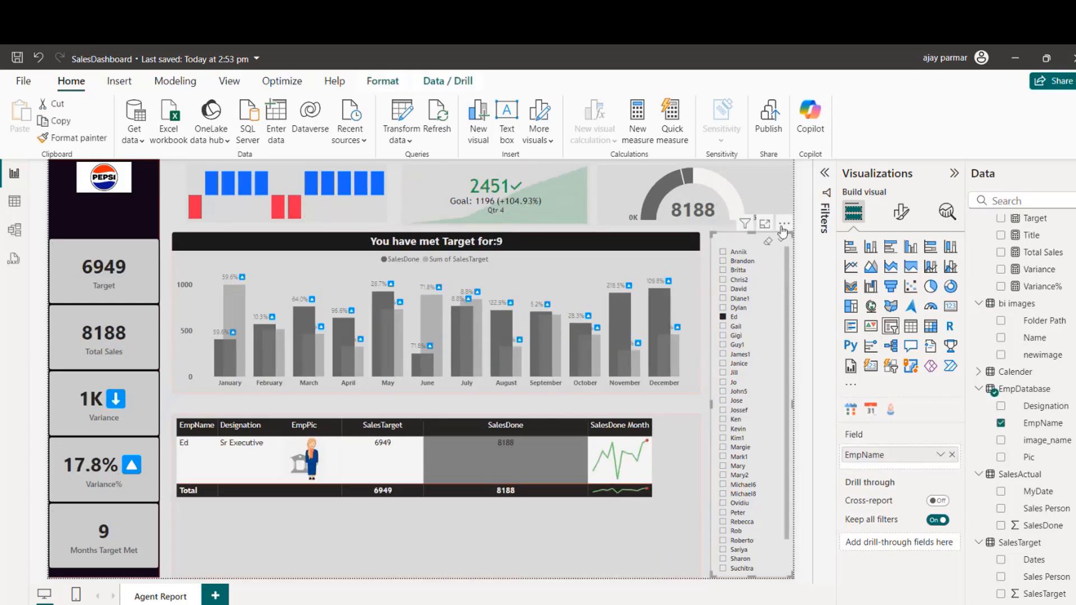
left_click(768, 242)
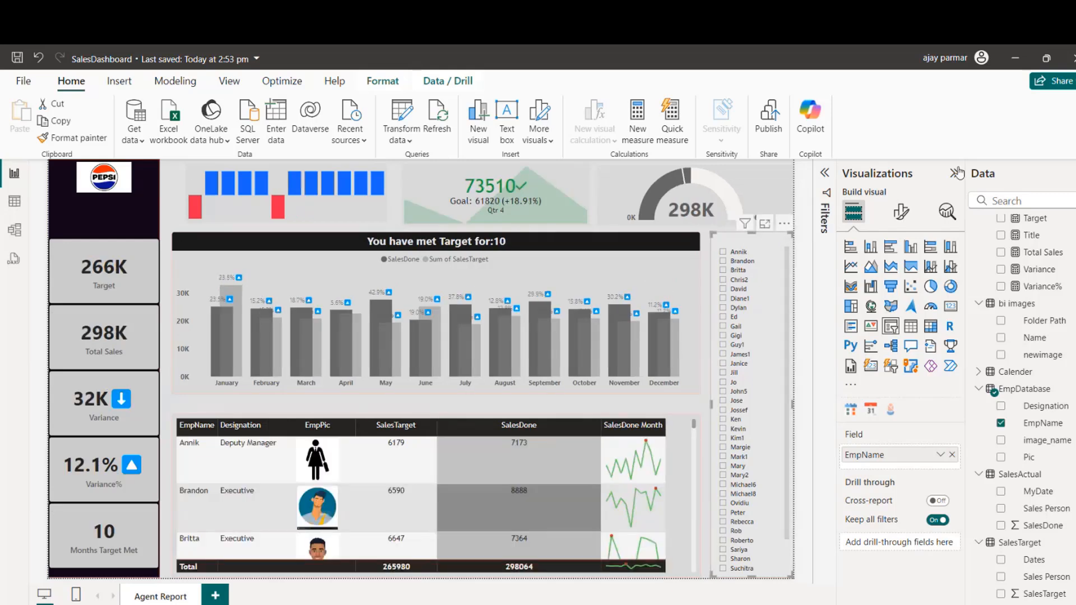
Step: Collapse the Visualizations pane and save the SalesDashboard report
left_click(954, 173)
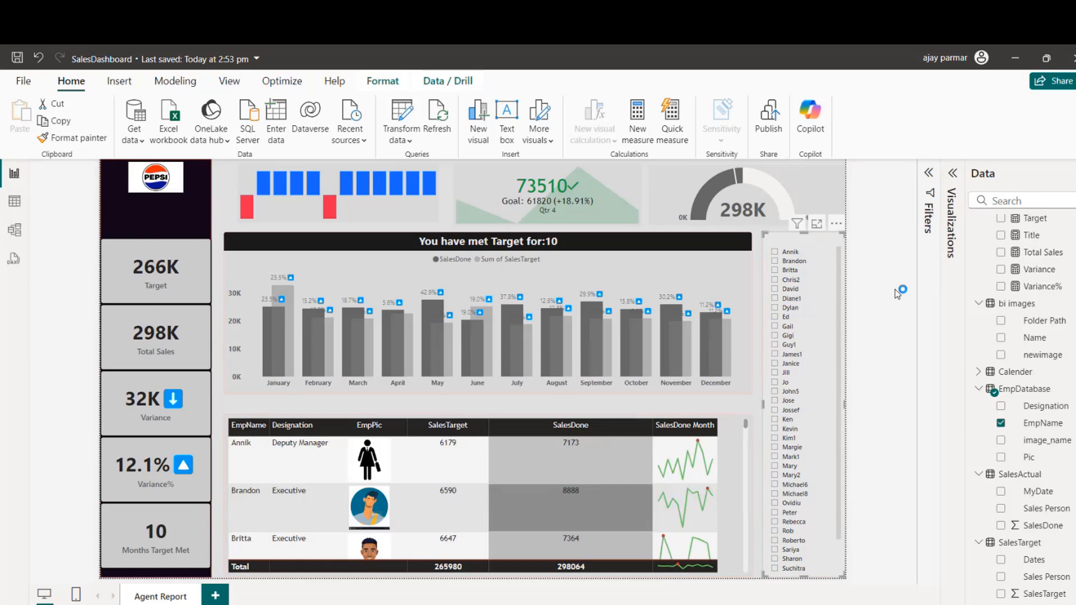
key("ctrl+s")
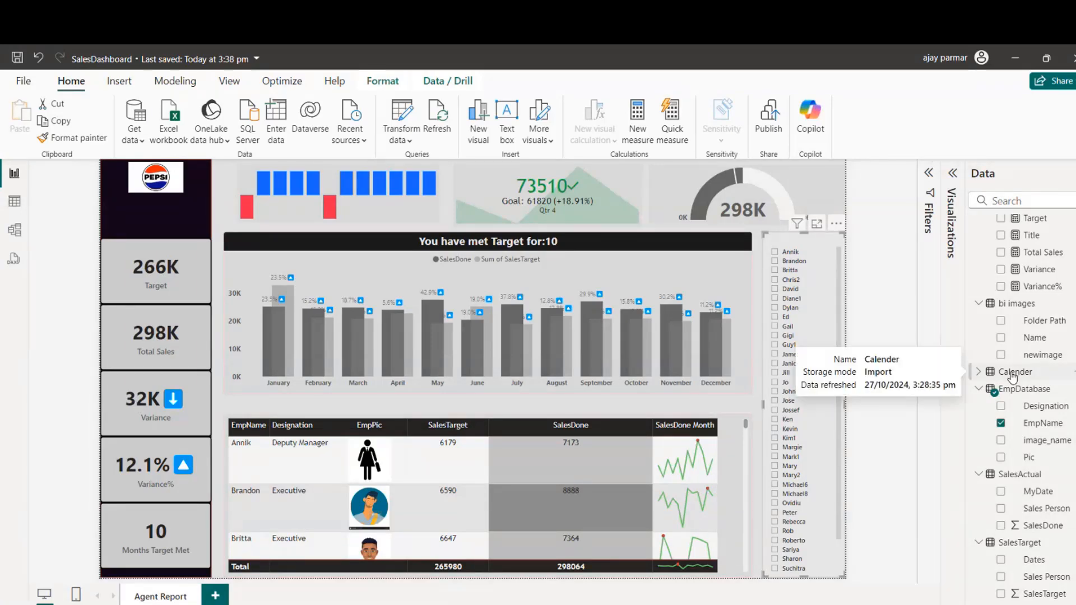
Step: Try swapping the triangle symbols in the Variance% measure so Sym returns the down triangle when One>0 and otherwise the up triangle
left_click(1032, 289)
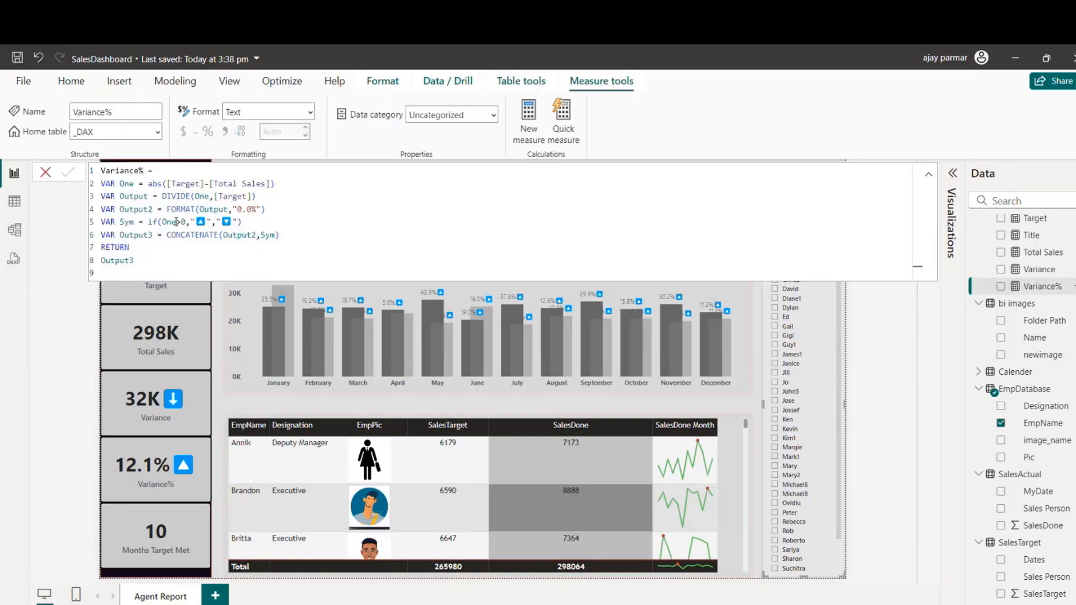
left_click(174, 222)
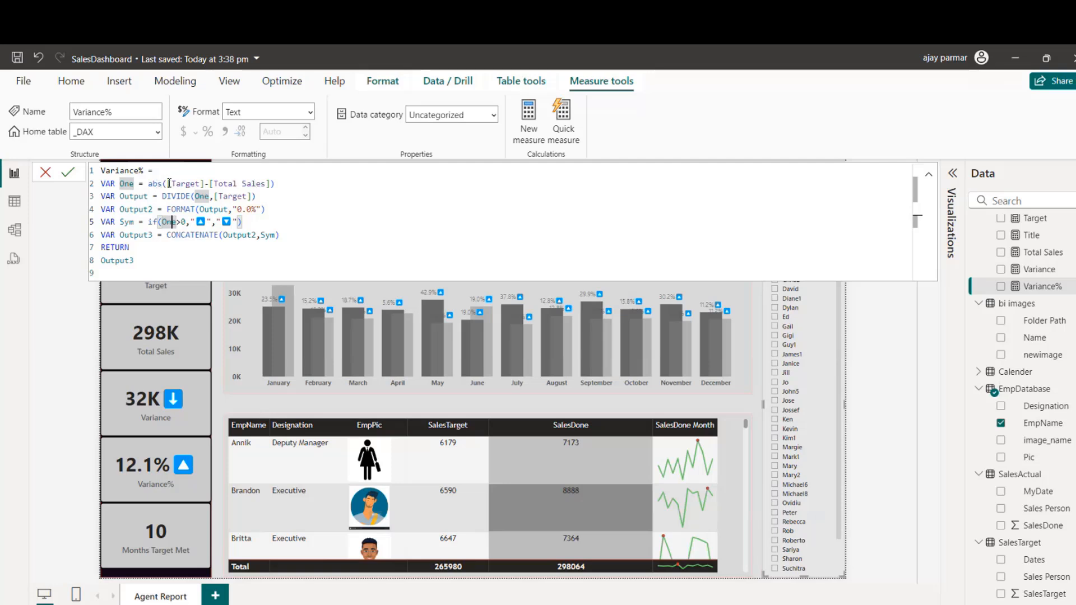
left_click(183, 222)
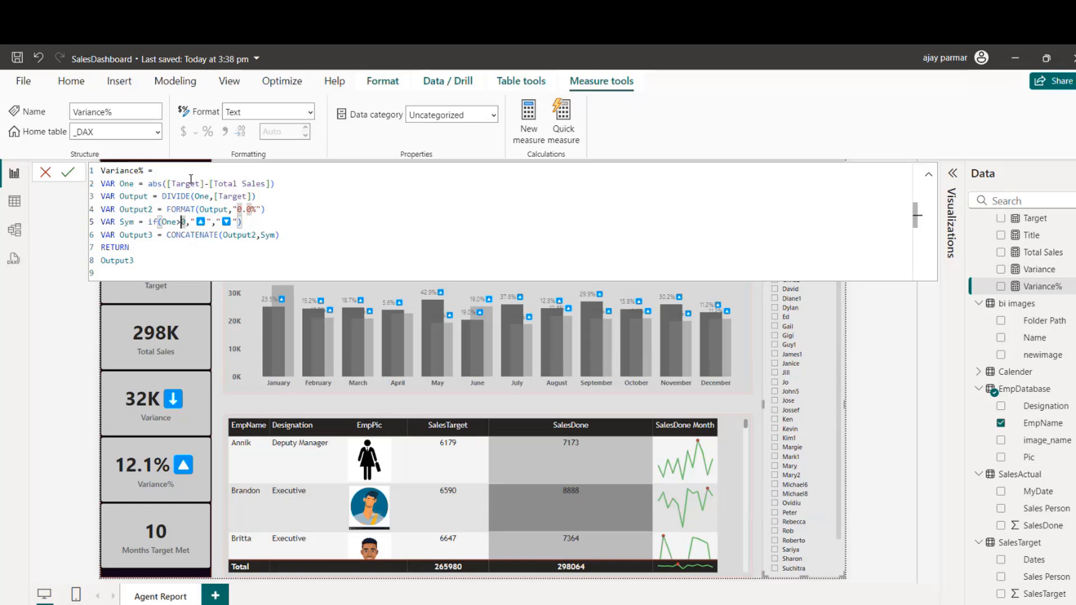
left_click(205, 222)
key("shift+Left")
key("shift+Left")
key("ctrl+x")
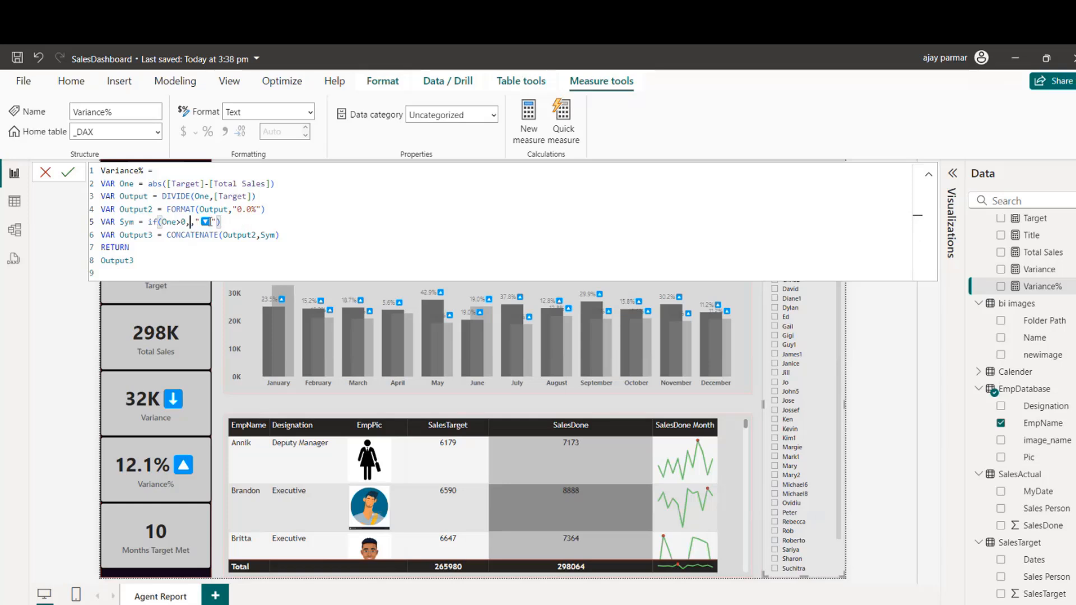
key("BackSpace")
key("Right")
key("Right")
key("Right")
key("Right")
type(",")
key("ctrl+v")
type("\"")
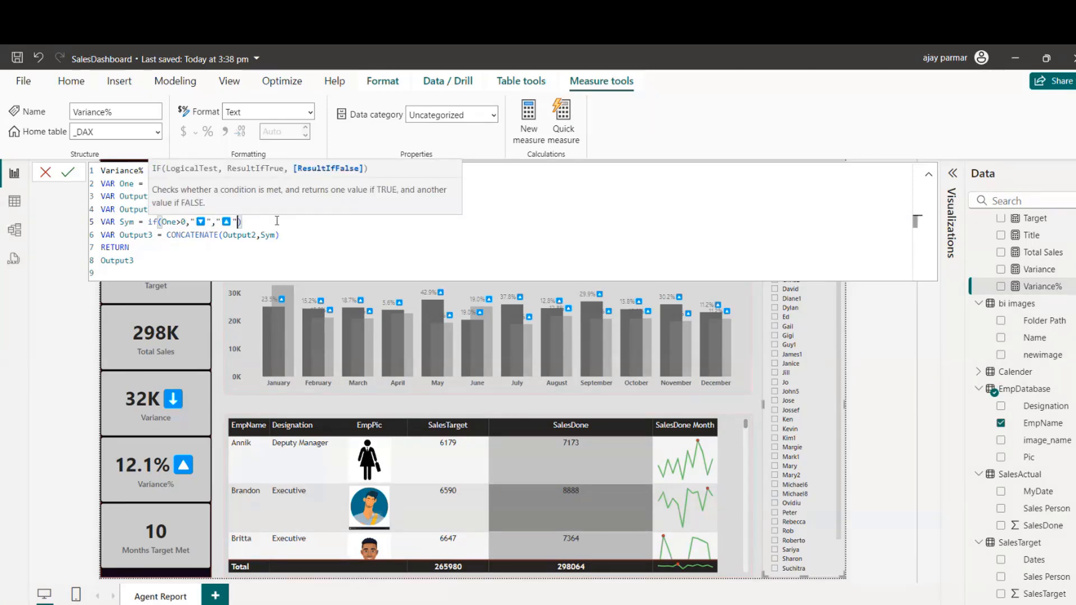
key("Right")
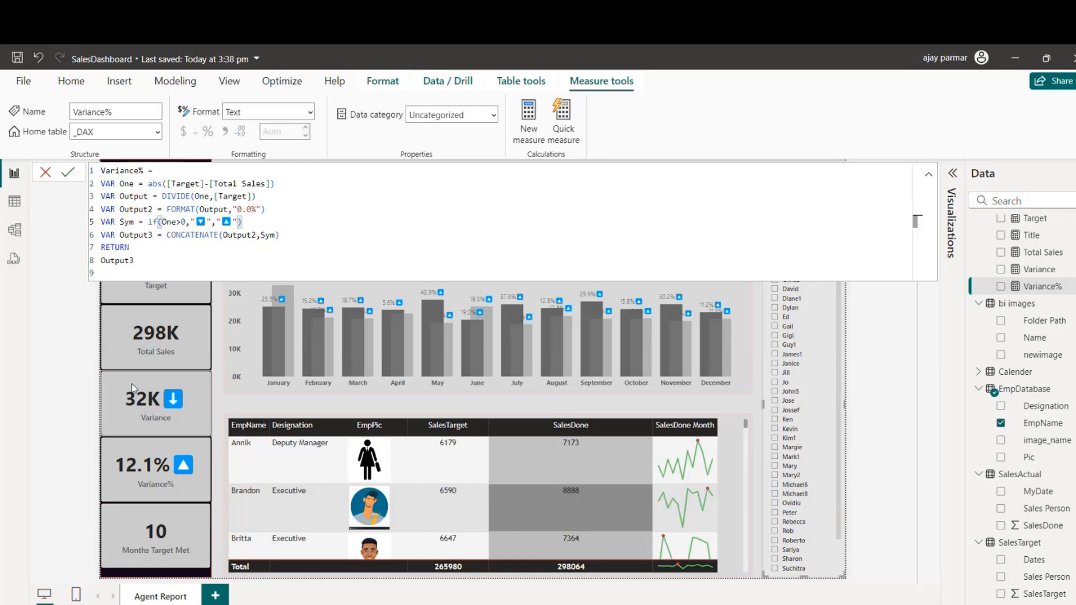
Step: Undo the triangle swap in the Variance% formula and discard the edit
key("ctrl+z")
key("ctrl+z")
key("ctrl+z")
key("ctrl+z")
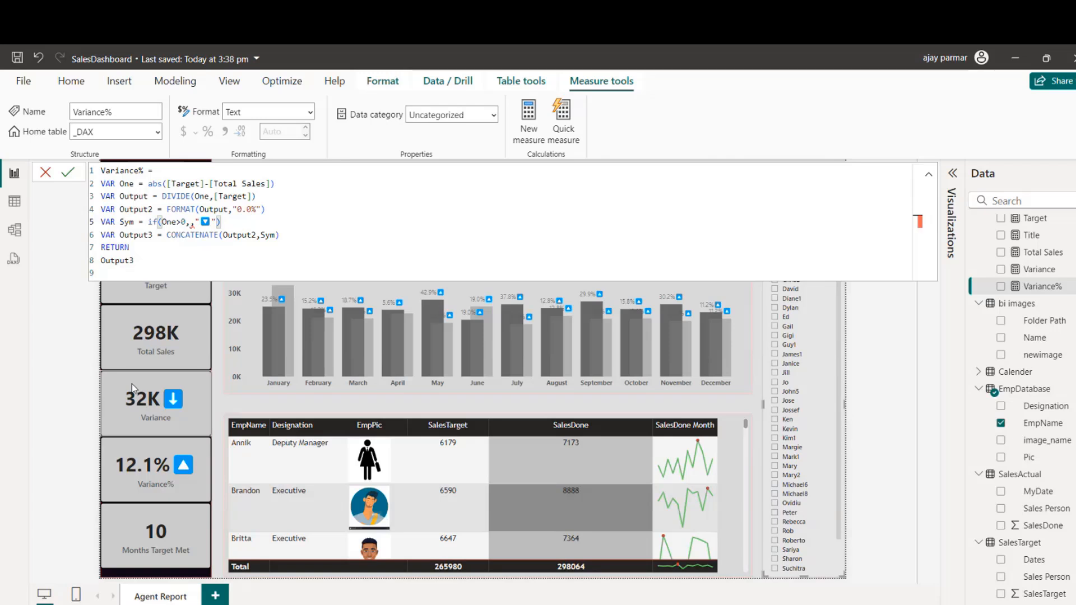
key("Escape")
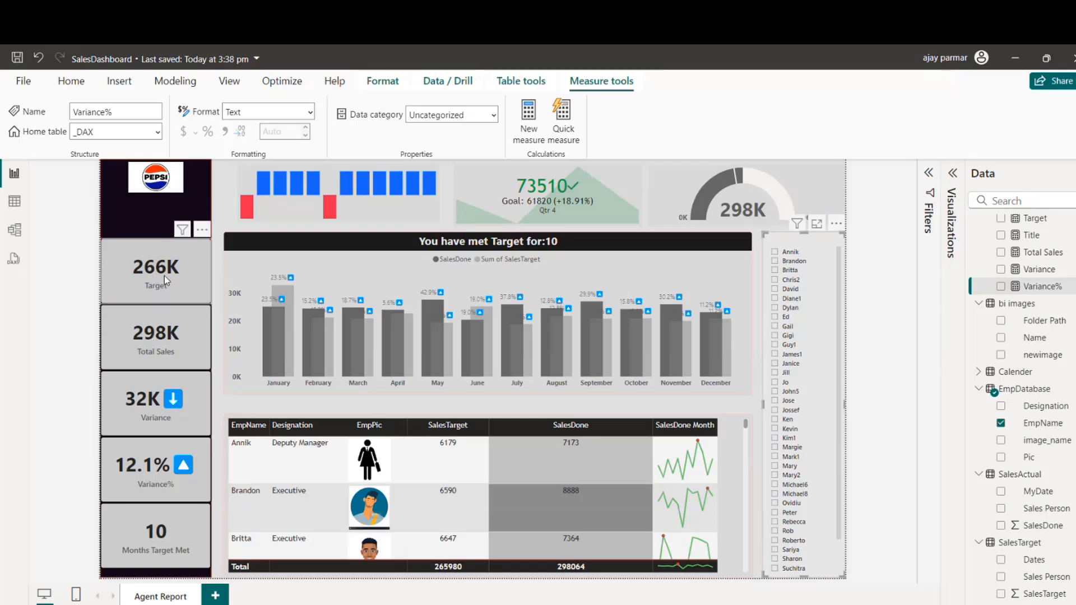
Step: Swap the arrows in the Variance measure so Symb returns the down arrow when One>0 and otherwise the up arrow, and commit the formula
left_click(166, 409)
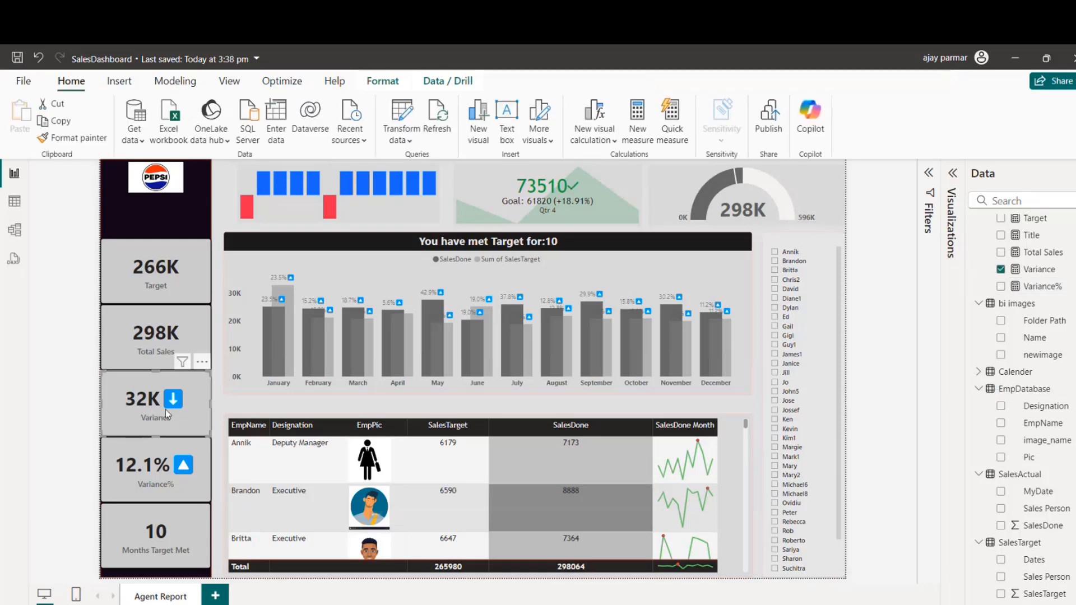
left_click(1038, 273)
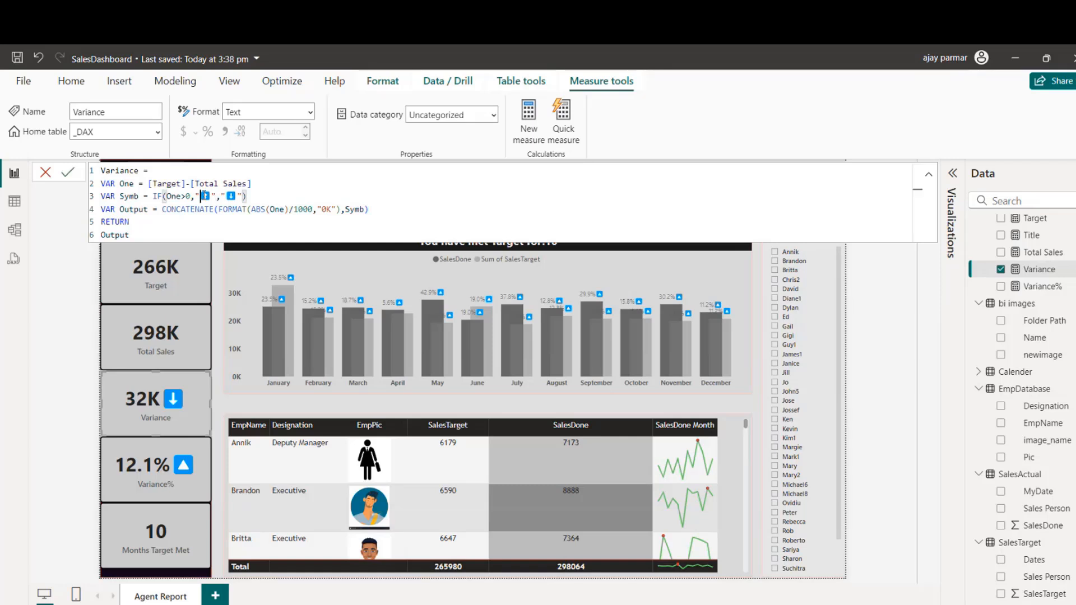
left_click_drag(195, 196, 217, 197)
key("ctrl+x")
key("BackSpace")
key("Right")
key("Right")
key("Right")
key("Right")
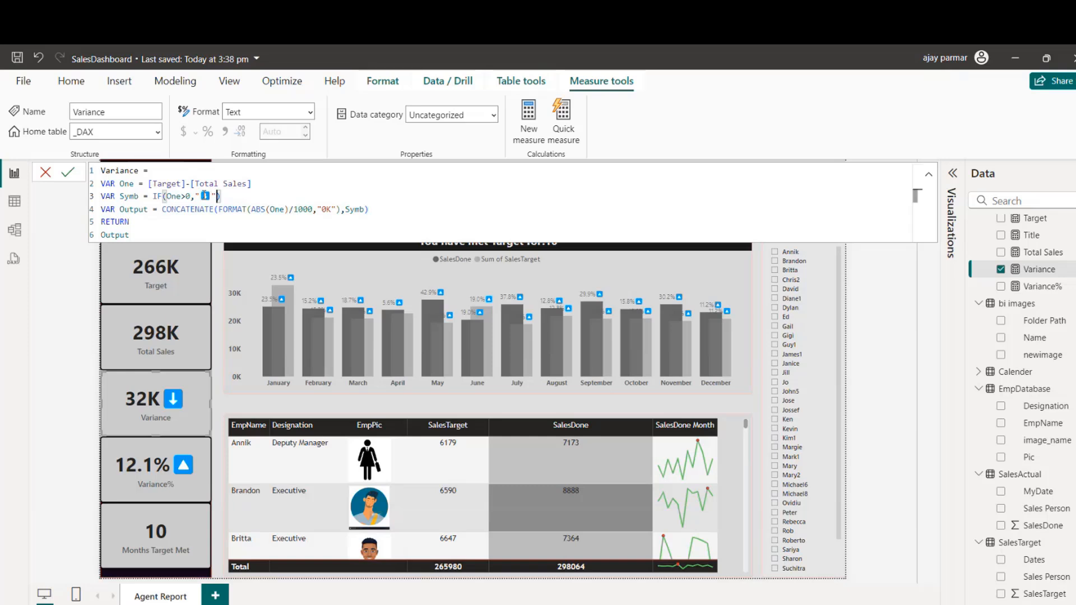
type(",")
key("ctrl+v")
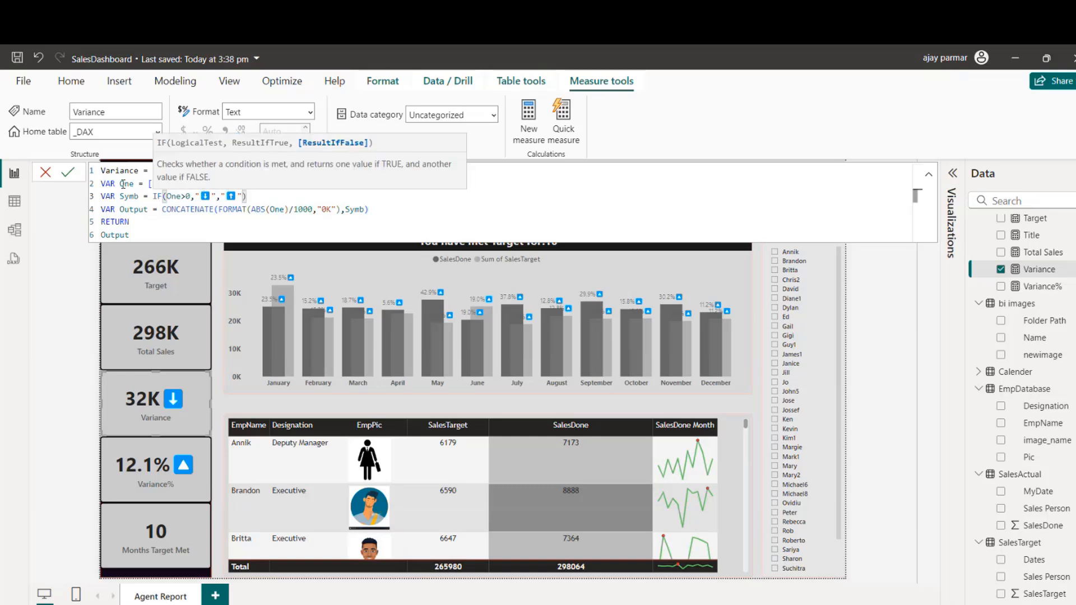
left_click(70, 174)
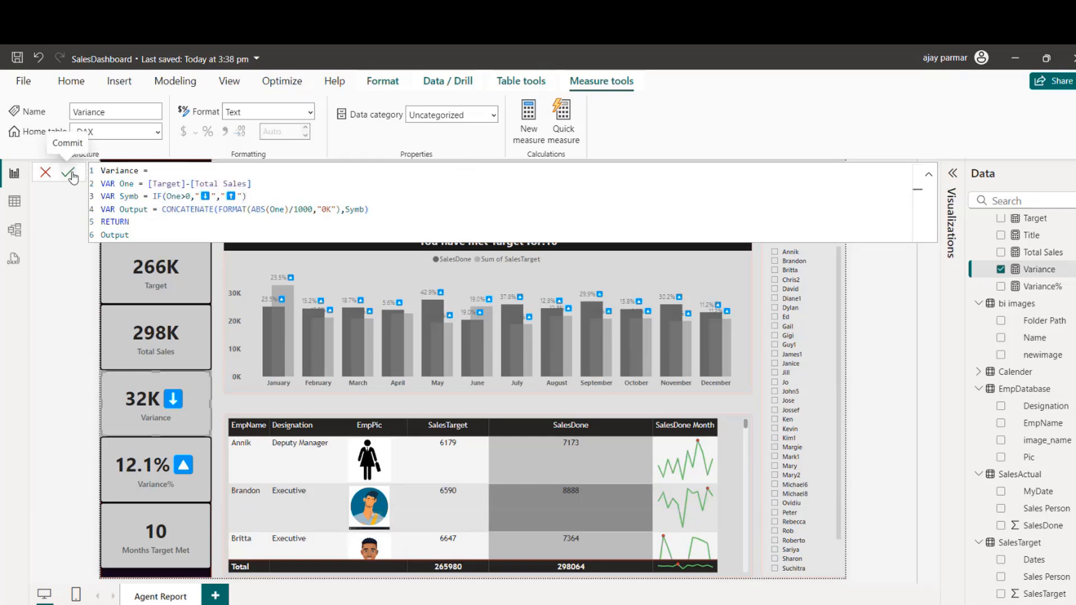
left_click(70, 174)
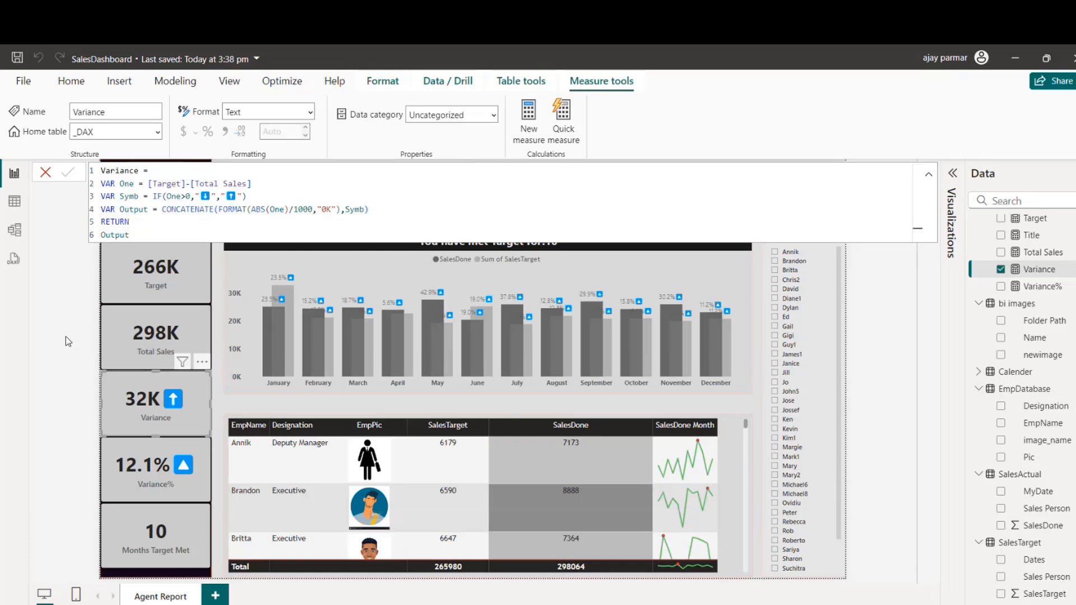
left_click(928, 180)
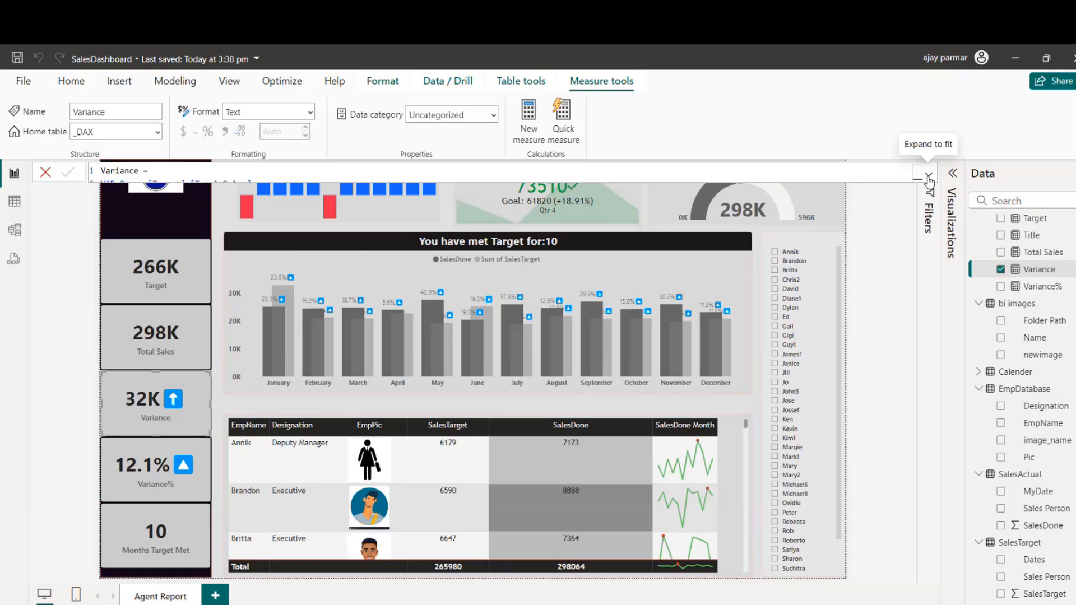
Step: Check the Variance card's arrow by filtering the report to four different agents one at a time in the EmpName slicer, and clear the selection
left_click(776, 262)
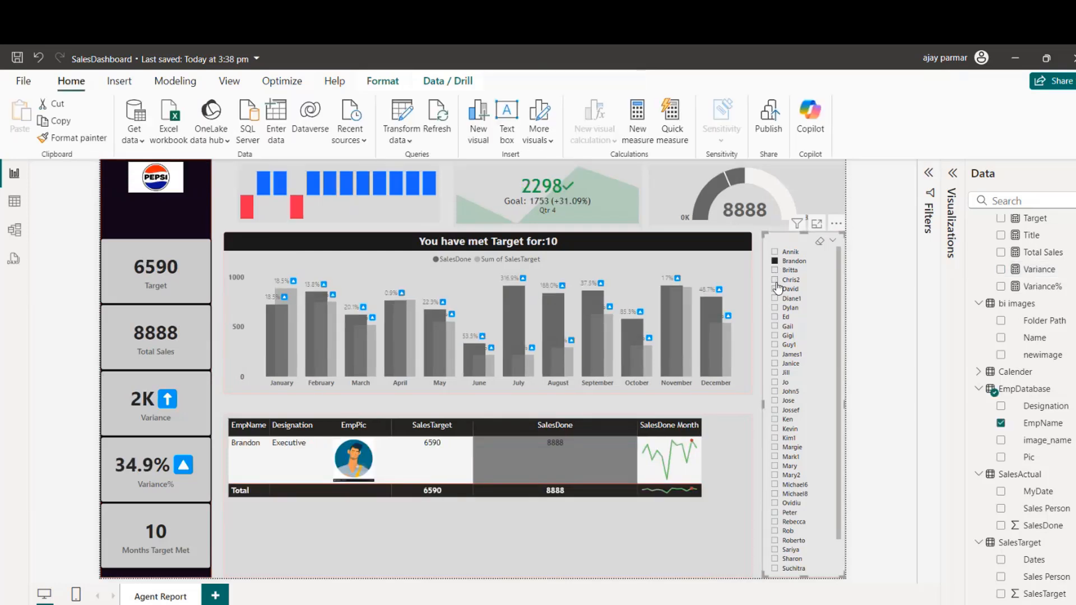
left_click(776, 280)
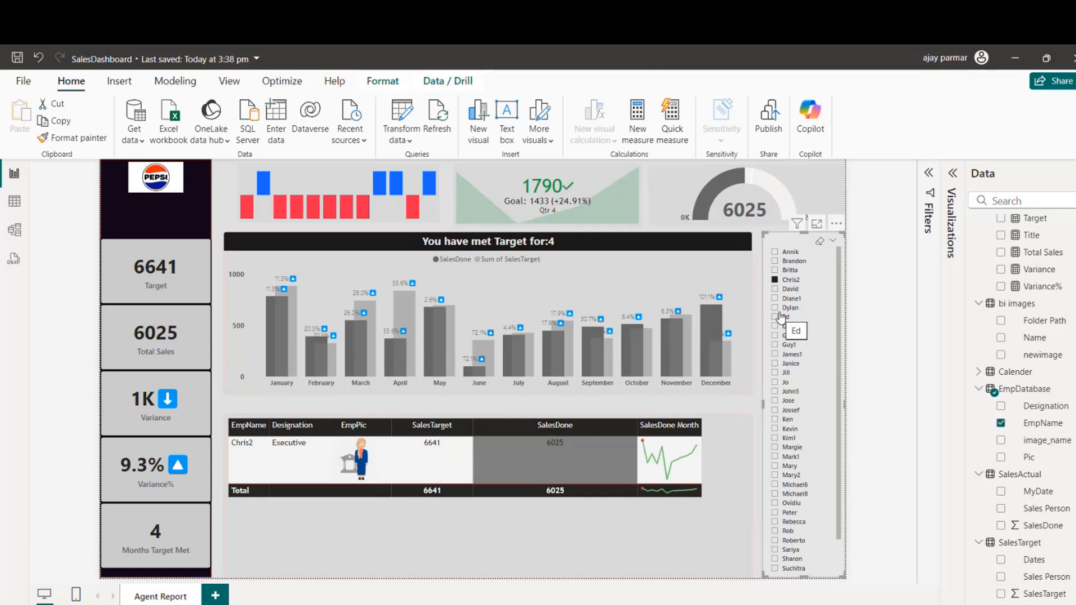
left_click(775, 335)
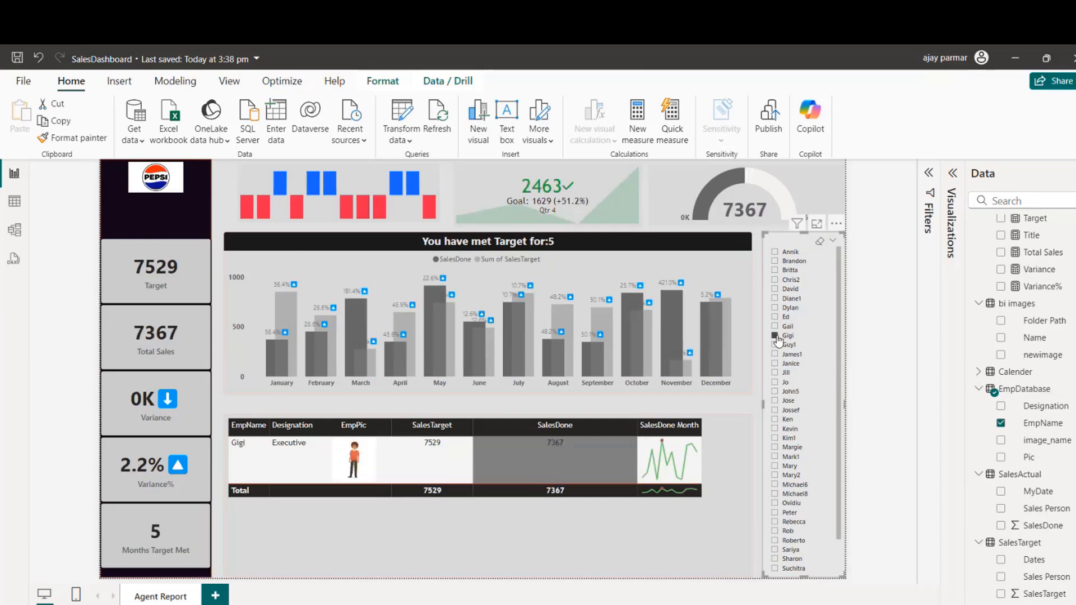
left_click(775, 363)
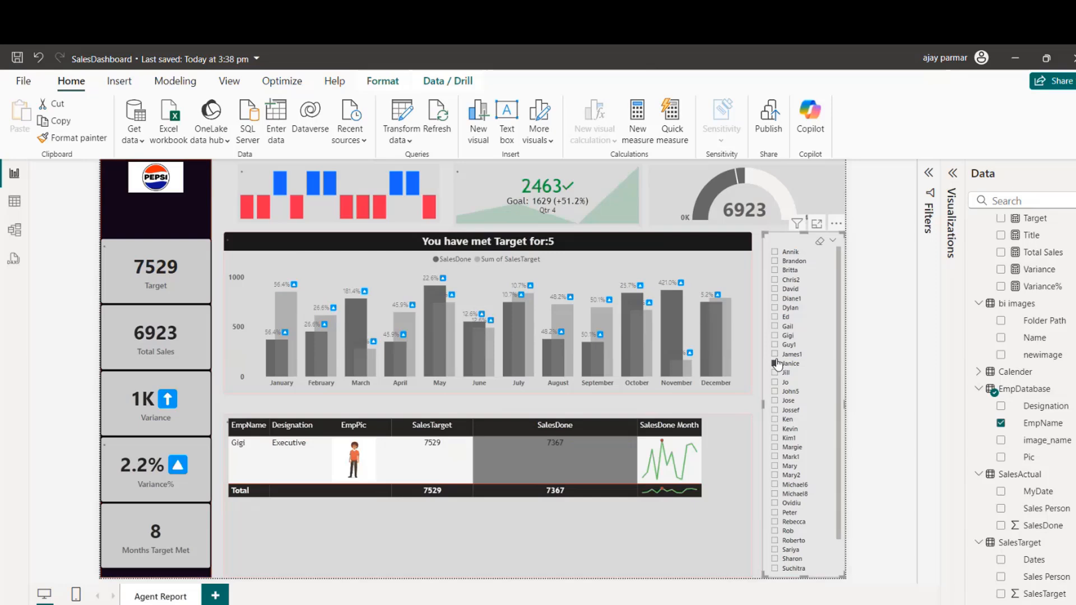
left_click(819, 245)
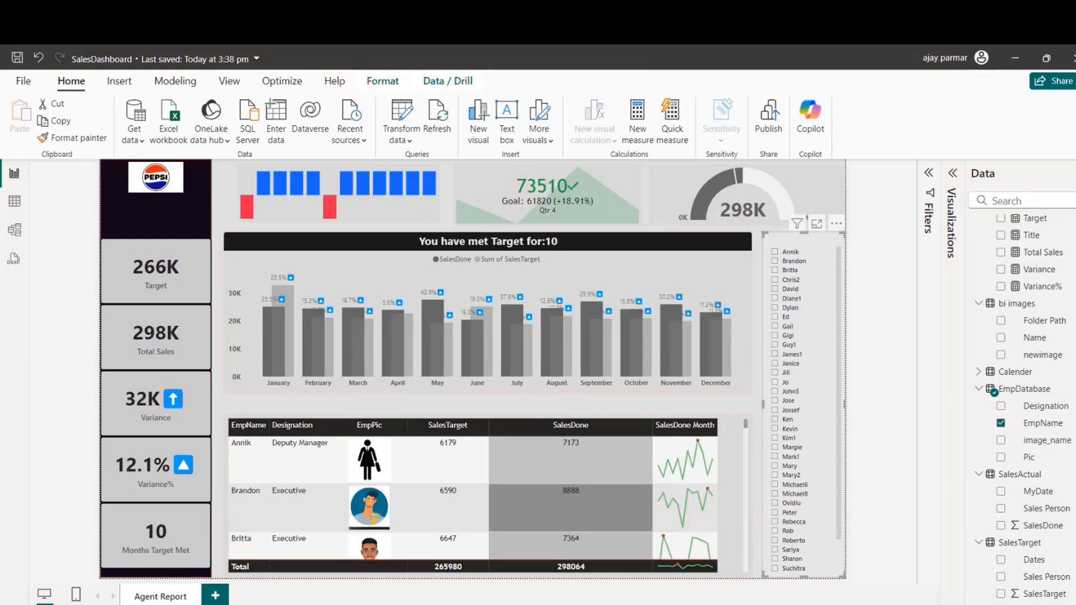
Step: Duplicate the Agent Report page and open the duplicate page's name for editing
right_click(163, 599)
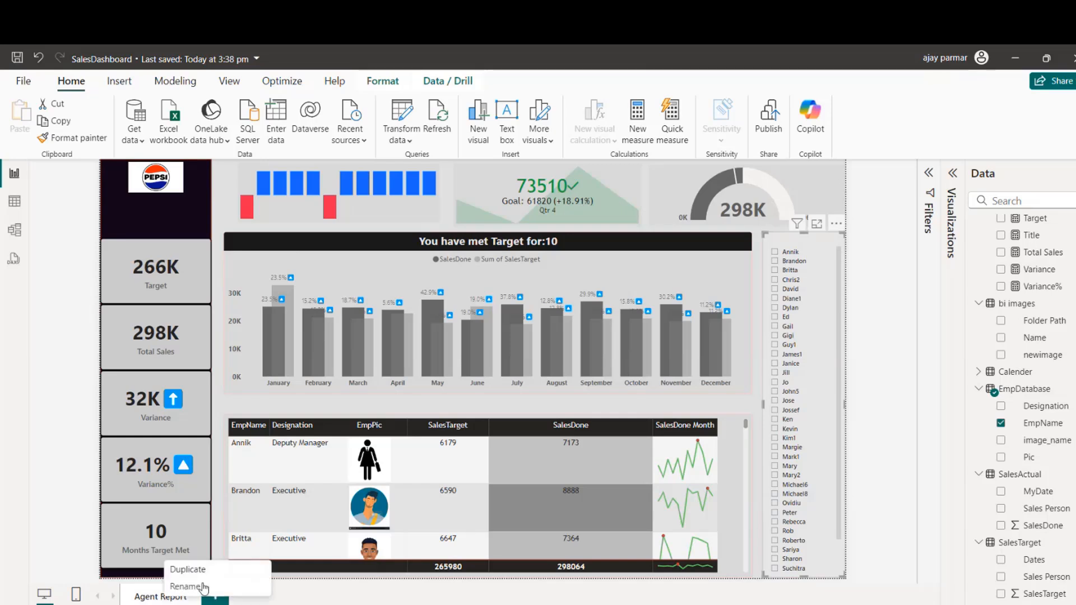
left_click(223, 569)
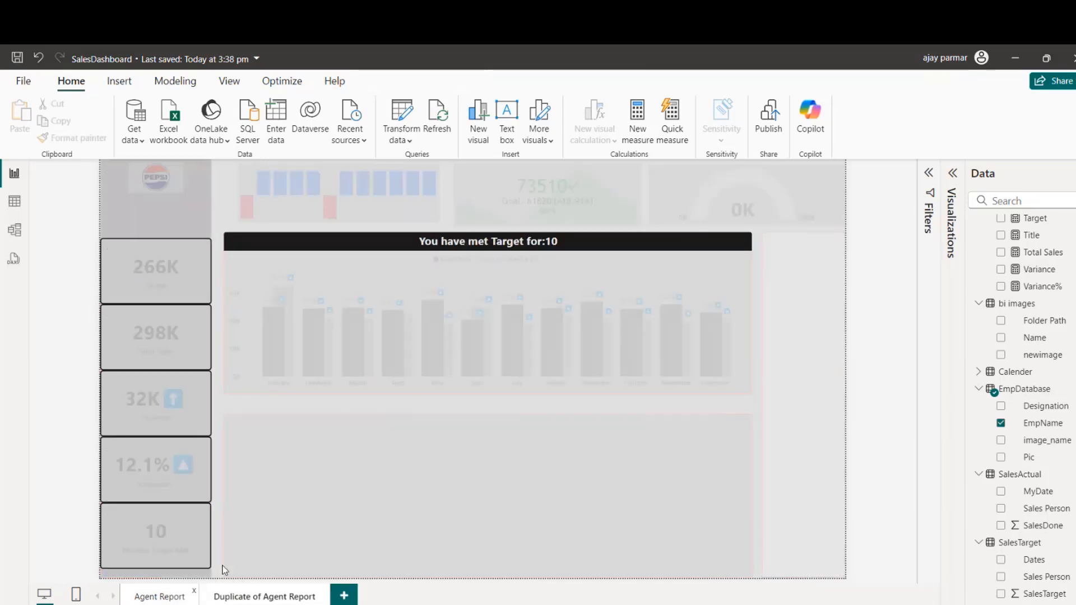
double_click(272, 596)
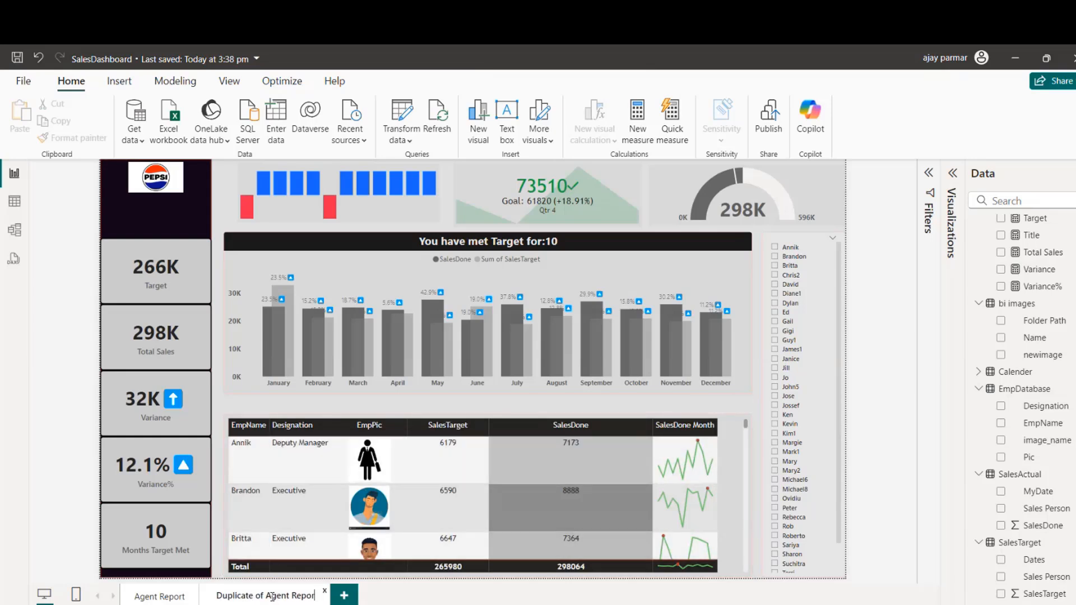